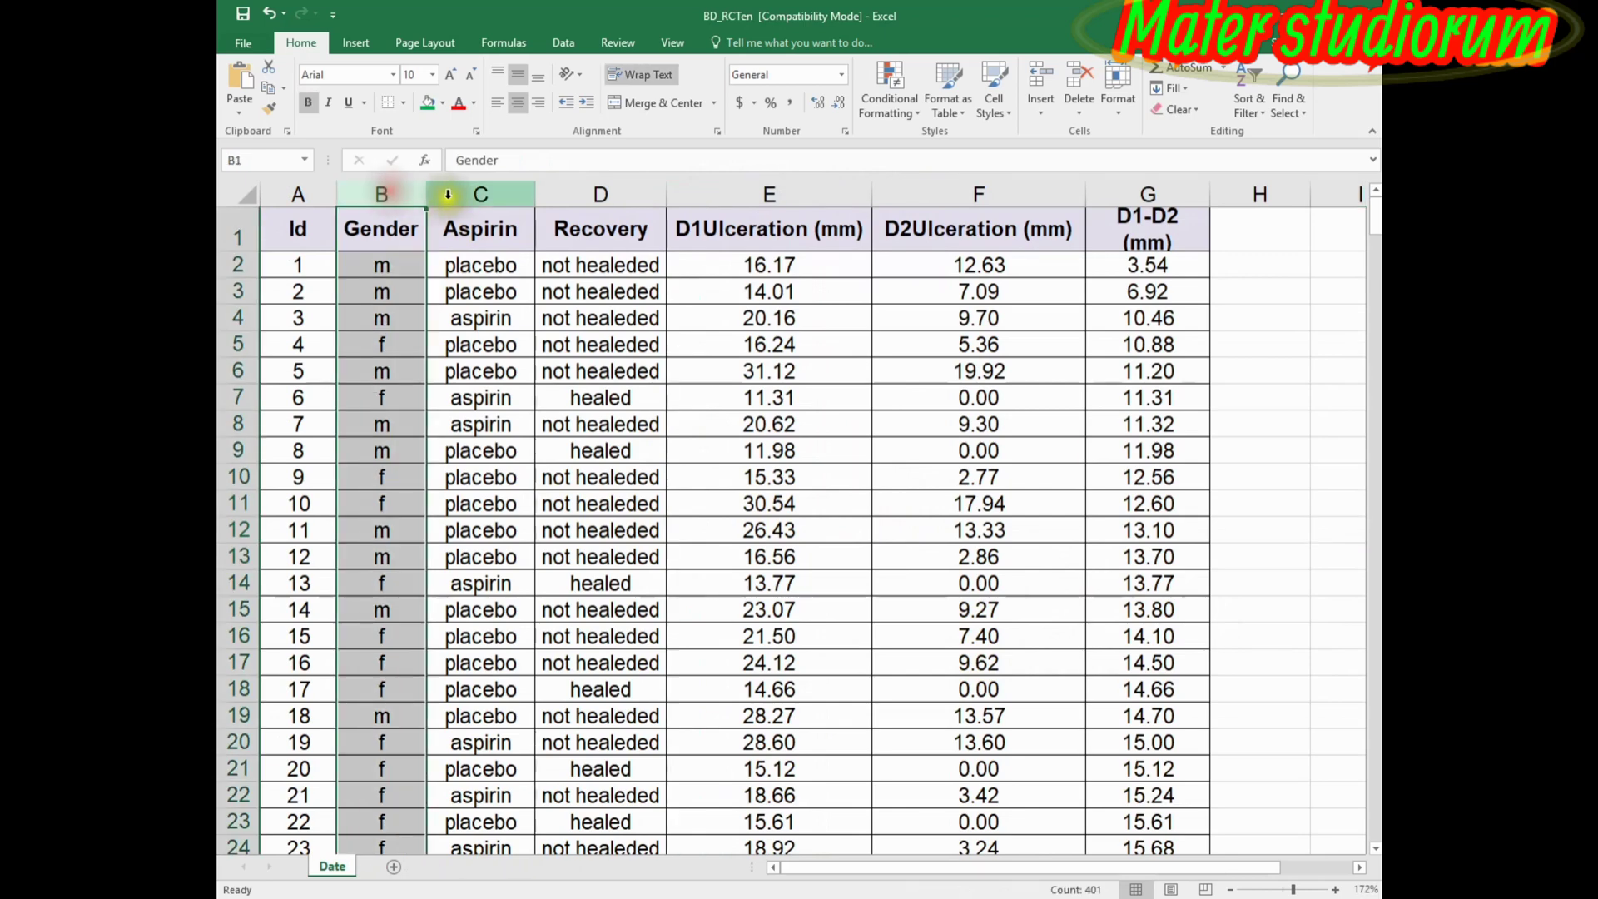
Examine the categorical columns Gender, Aspirin and Recovery on the Date sheet.
left_click(481, 193)
left_click(596, 197)
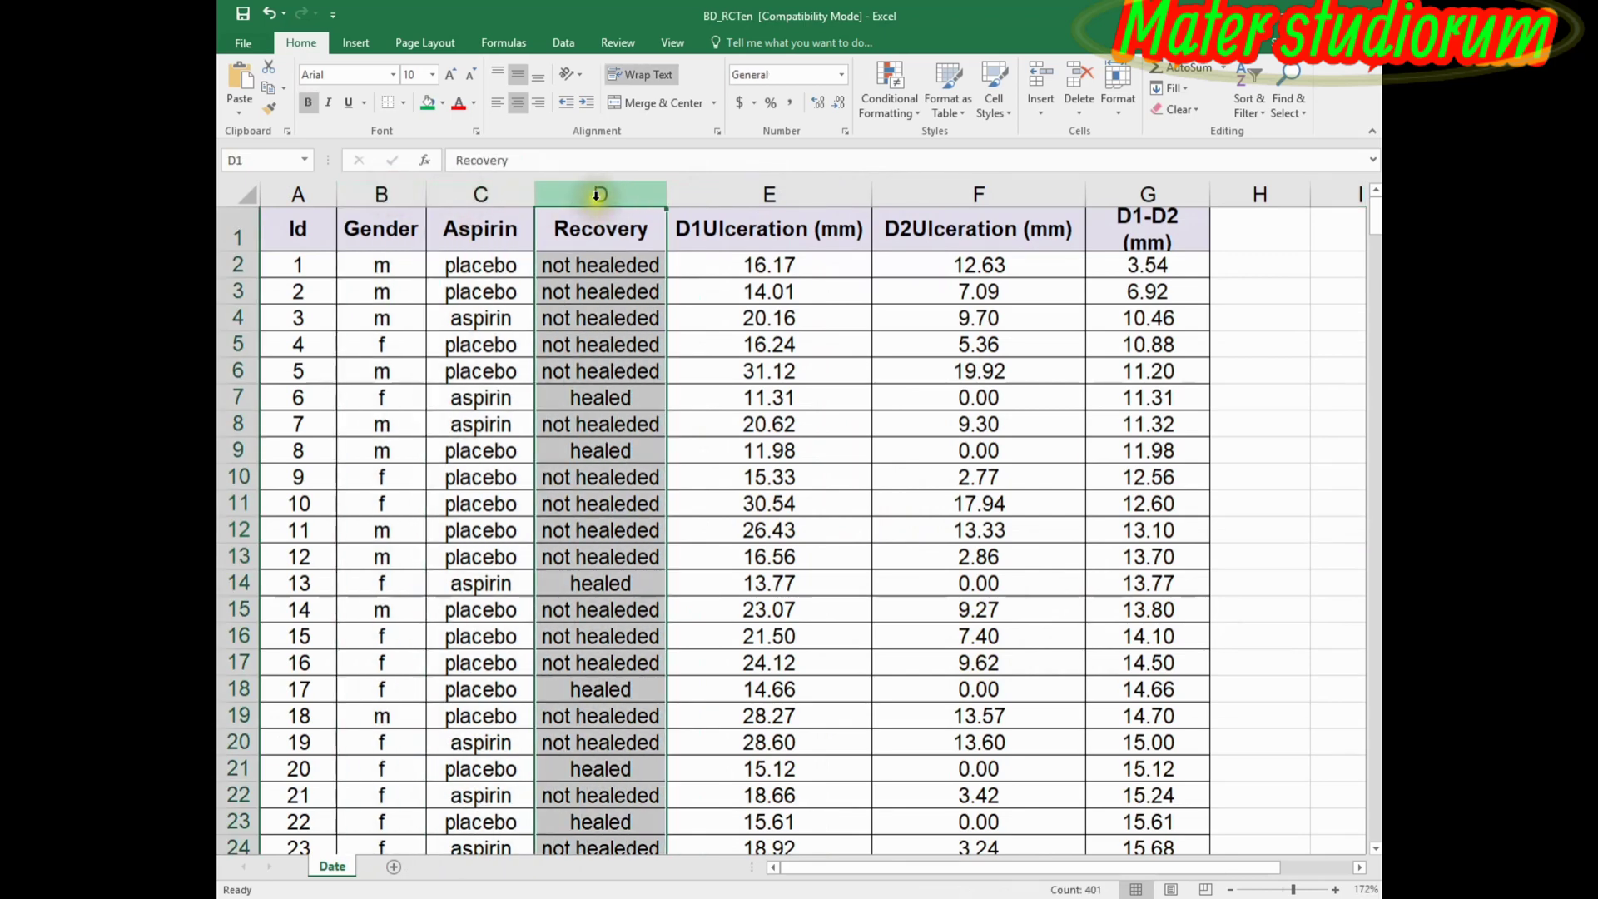
left_click(404, 189)
left_click_drag(403, 189, 615, 185)
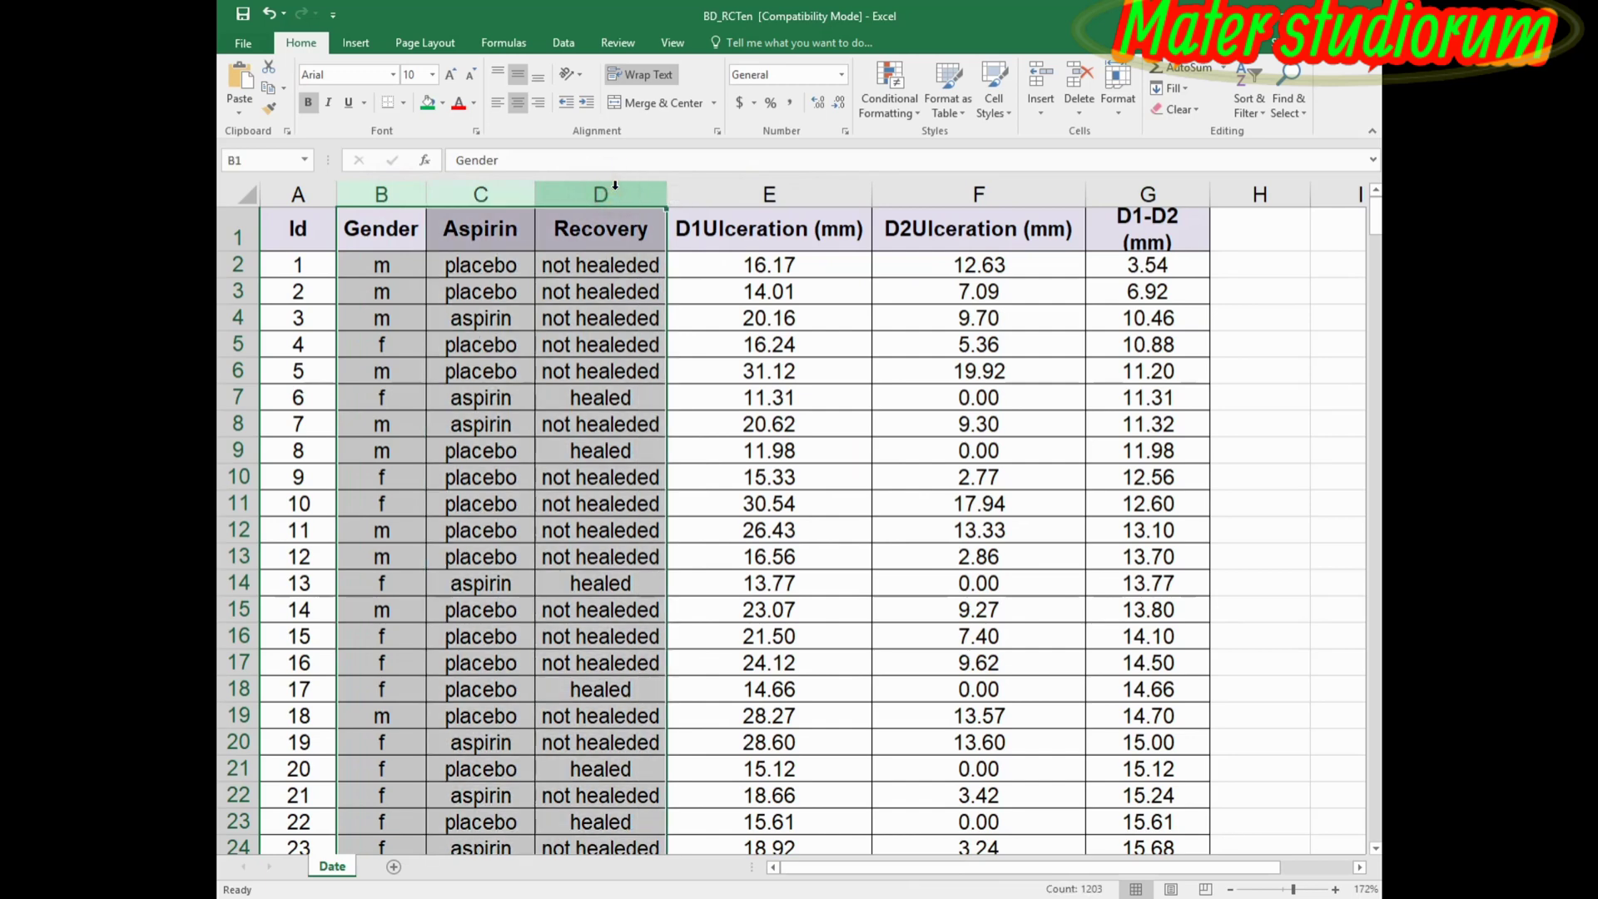
Examine the numeric columns D1Ulceration, D2Ulceration and their difference D1-D2.
left_click_drag(766, 265, 813, 510)
left_click_drag(979, 344, 1032, 612)
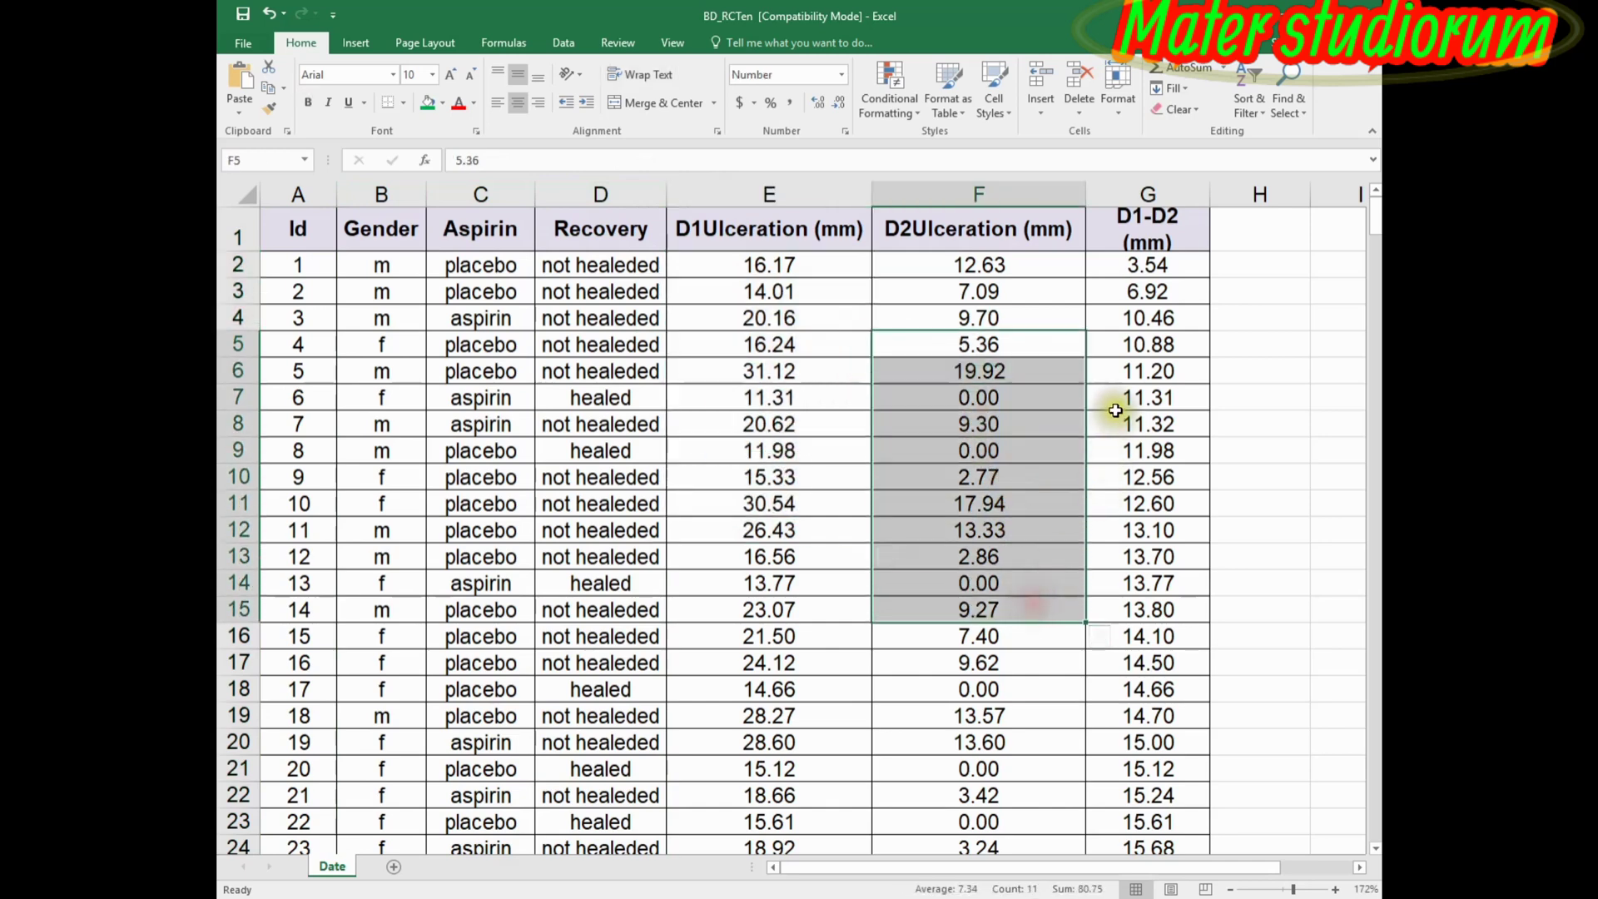
left_click_drag(1132, 345, 1148, 520)
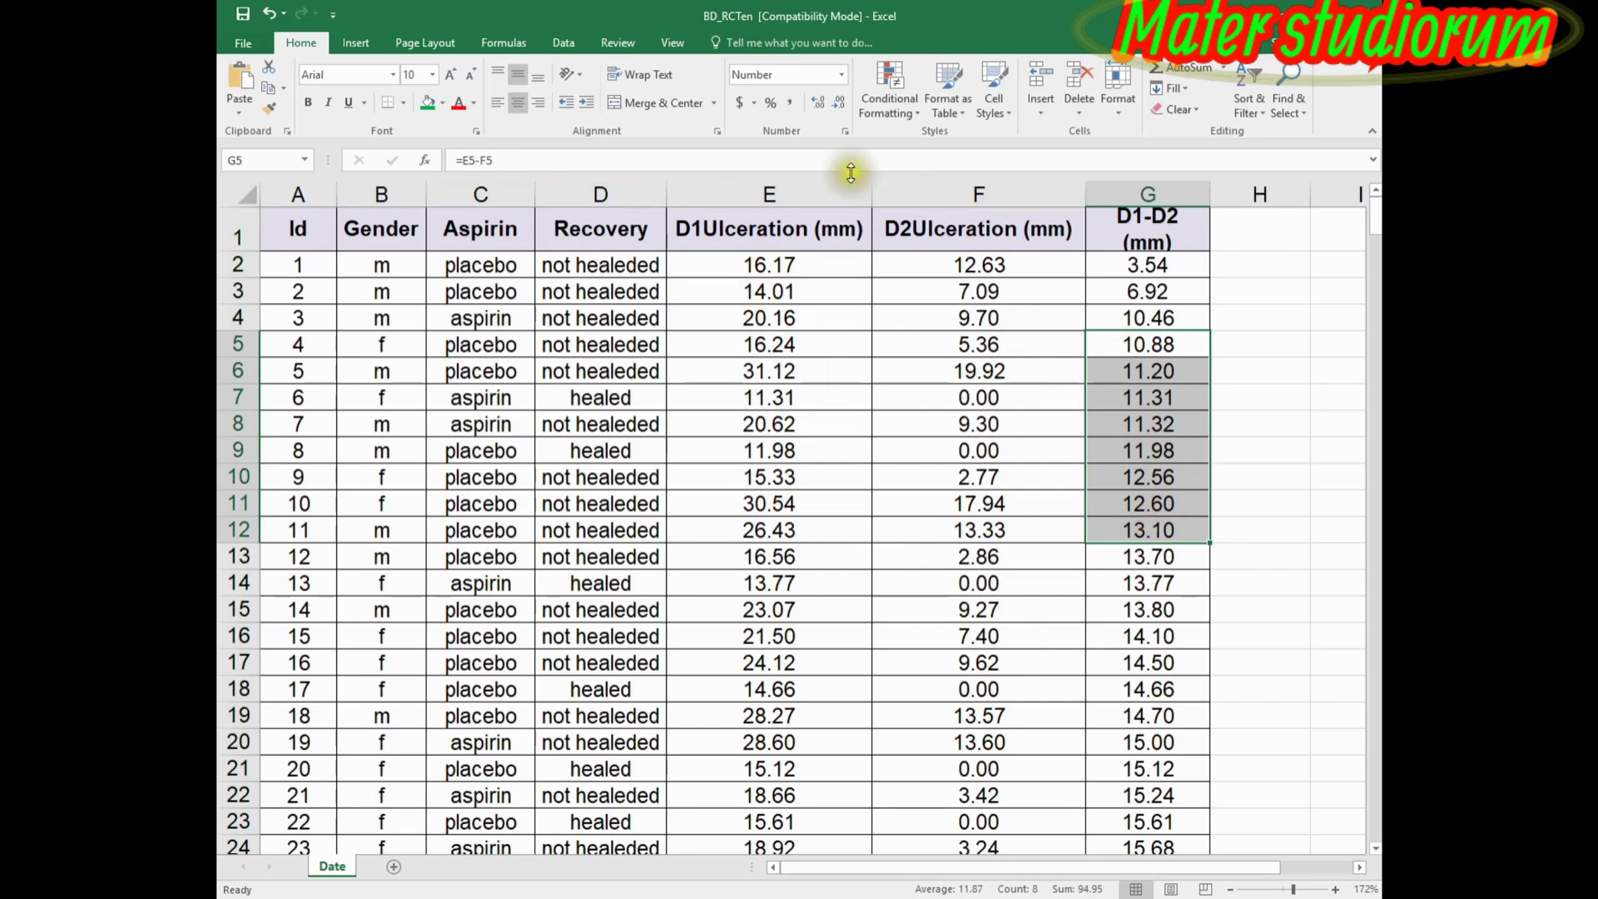
left_click(803, 190)
left_click(965, 188)
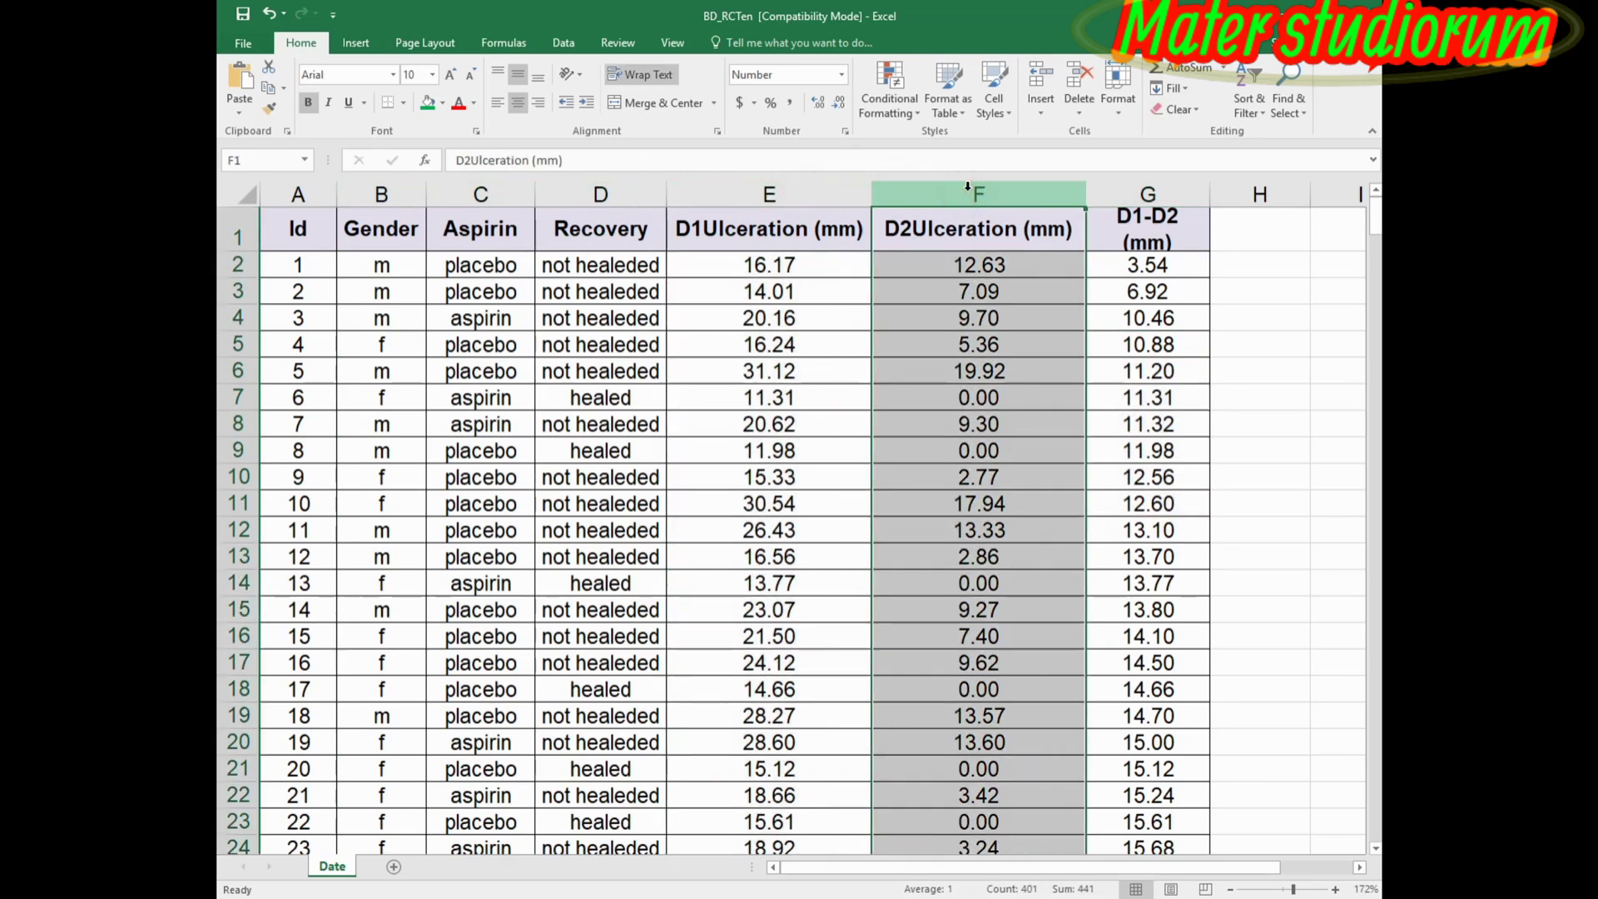
left_click(828, 188)
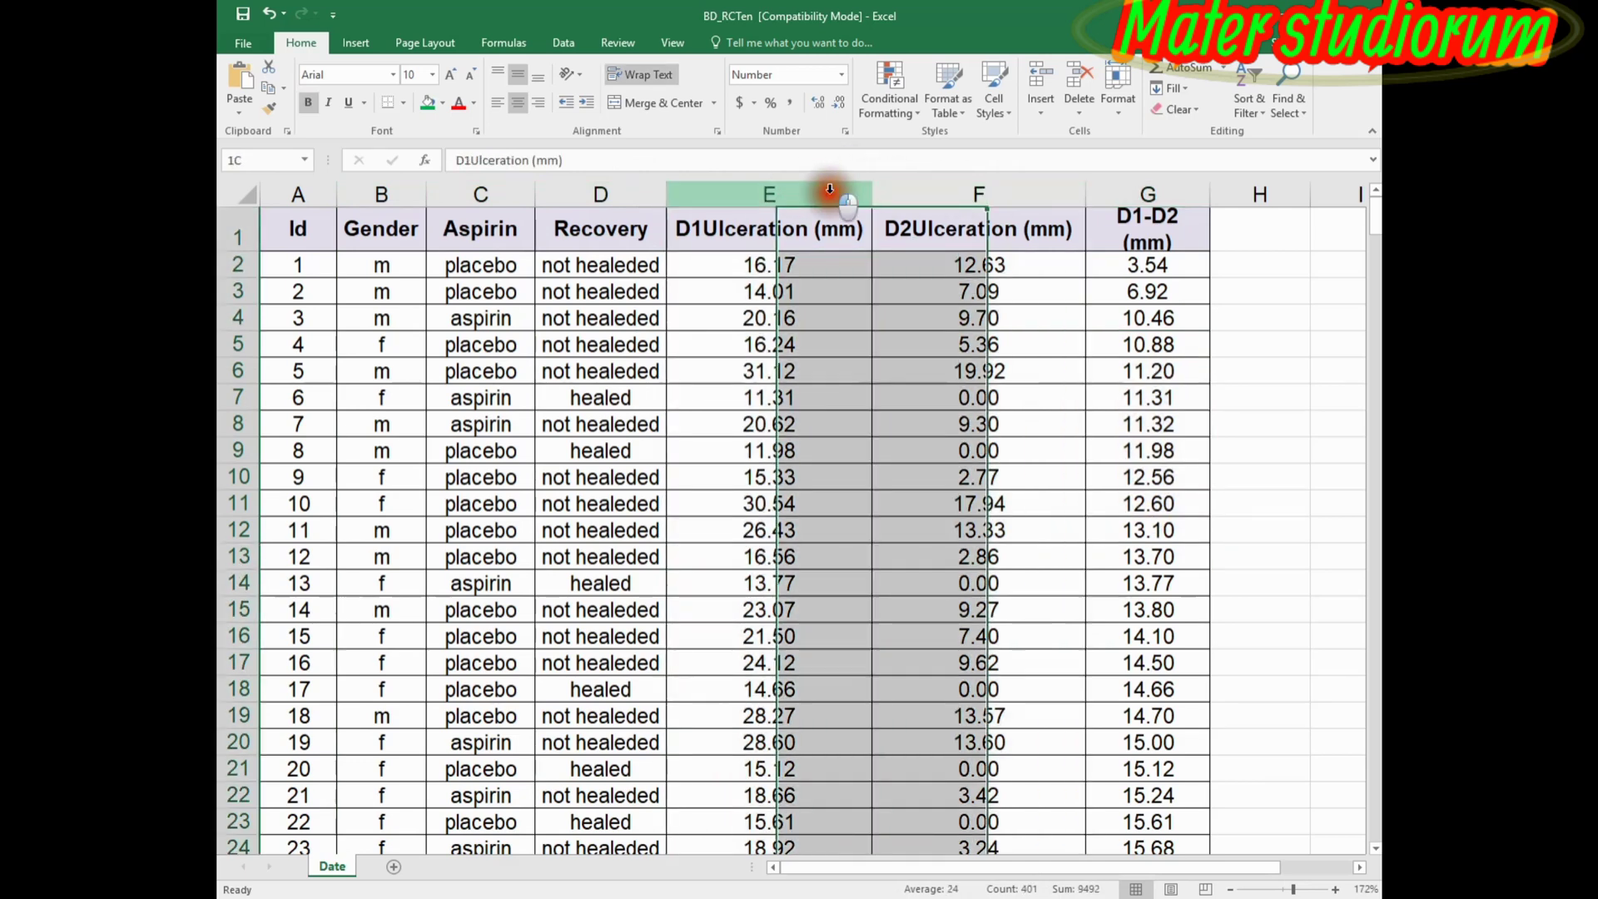
left_click_drag(827, 188, 920, 187)
left_click(921, 186)
left_click(1147, 195)
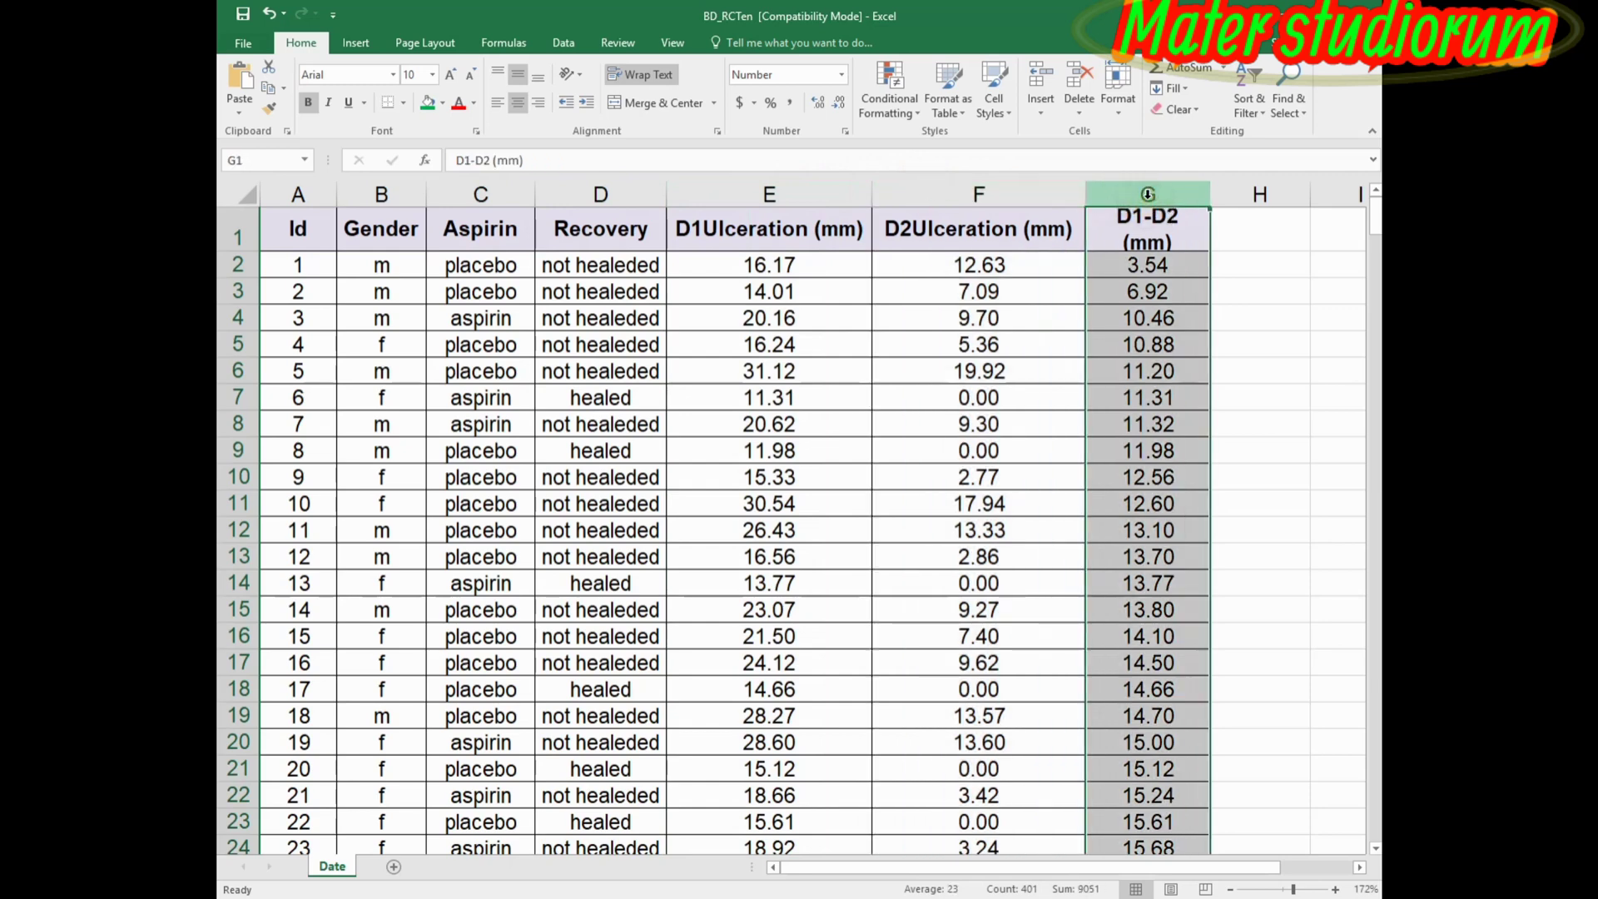
Review the two ulceration measurements alongside the placebo and aspirin entries and the D1-D2 column.
left_click(802, 196)
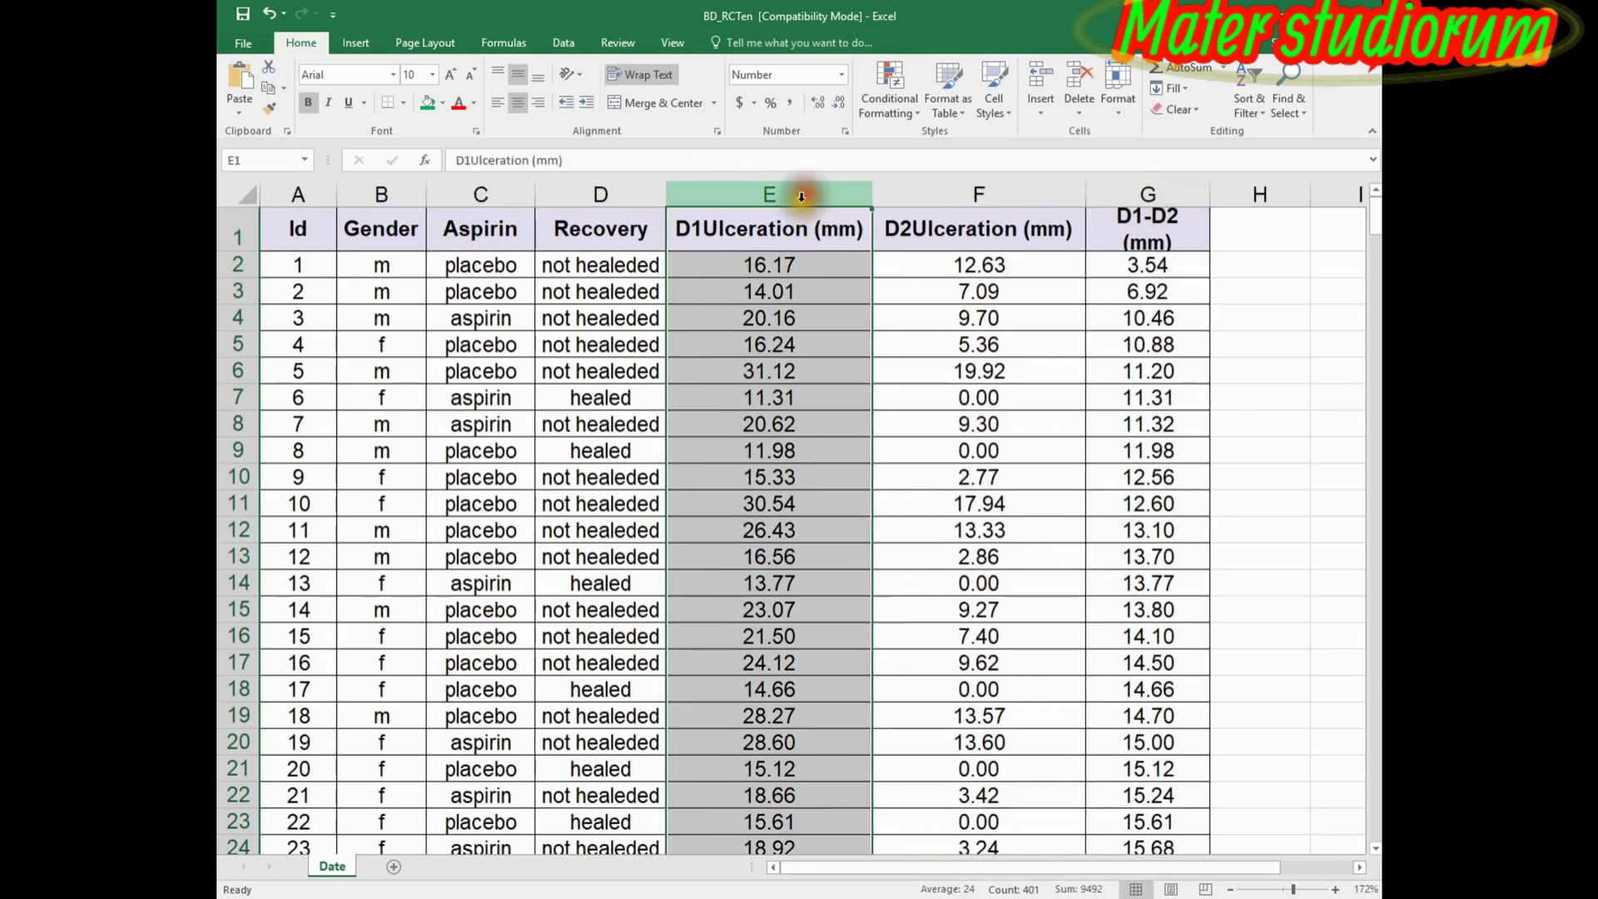
left_click(776, 228)
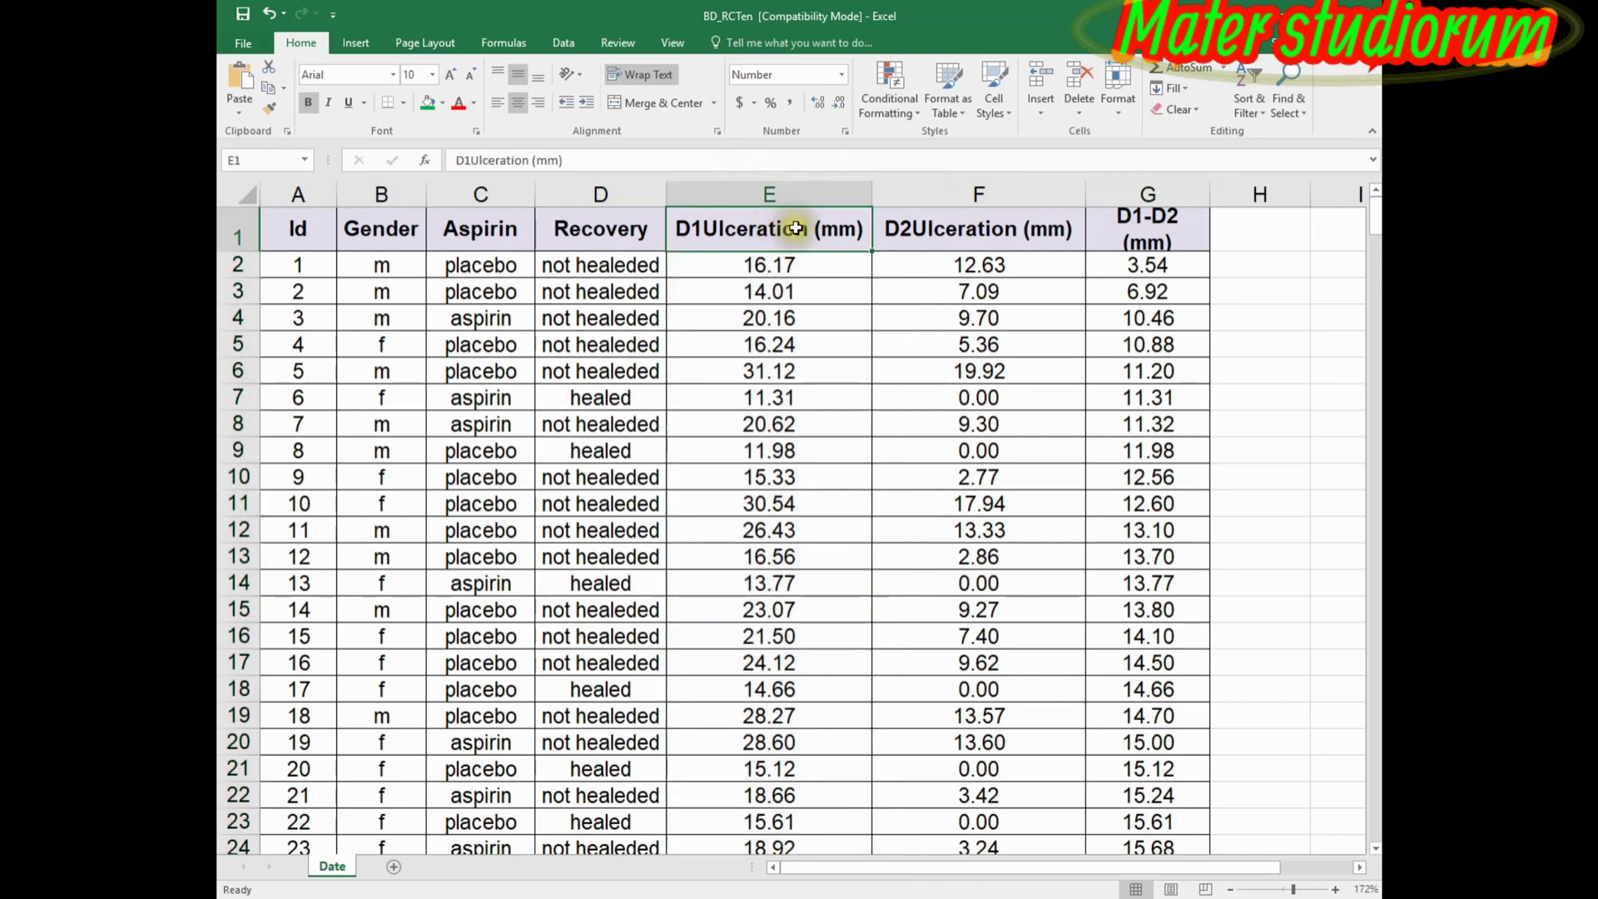
left_click(956, 226)
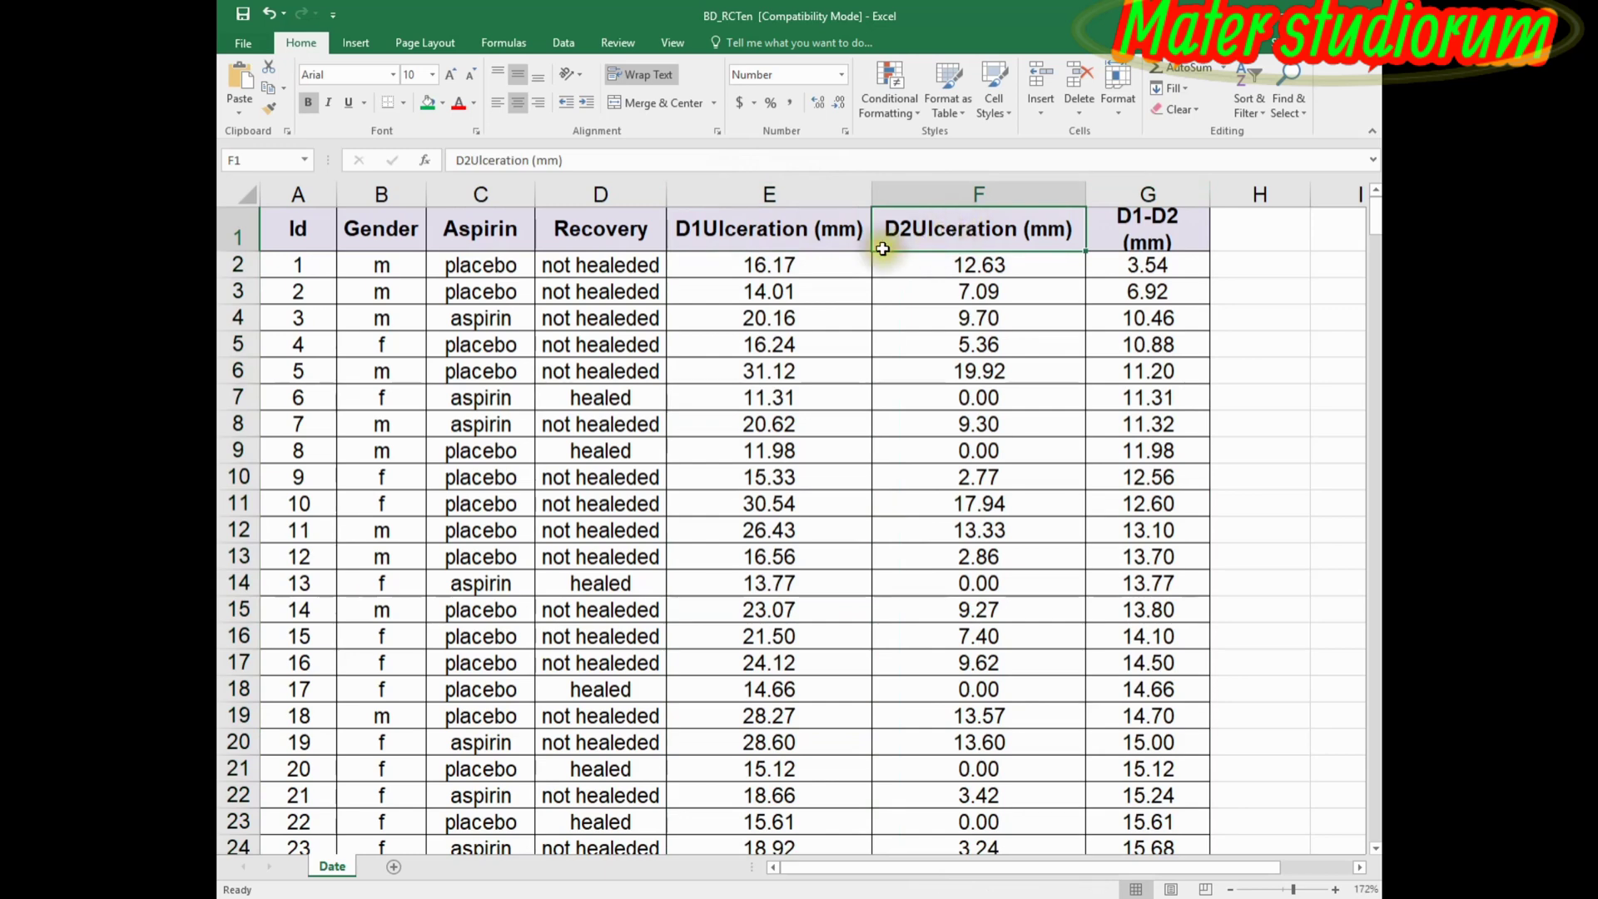
left_click(474, 286)
left_click(487, 323)
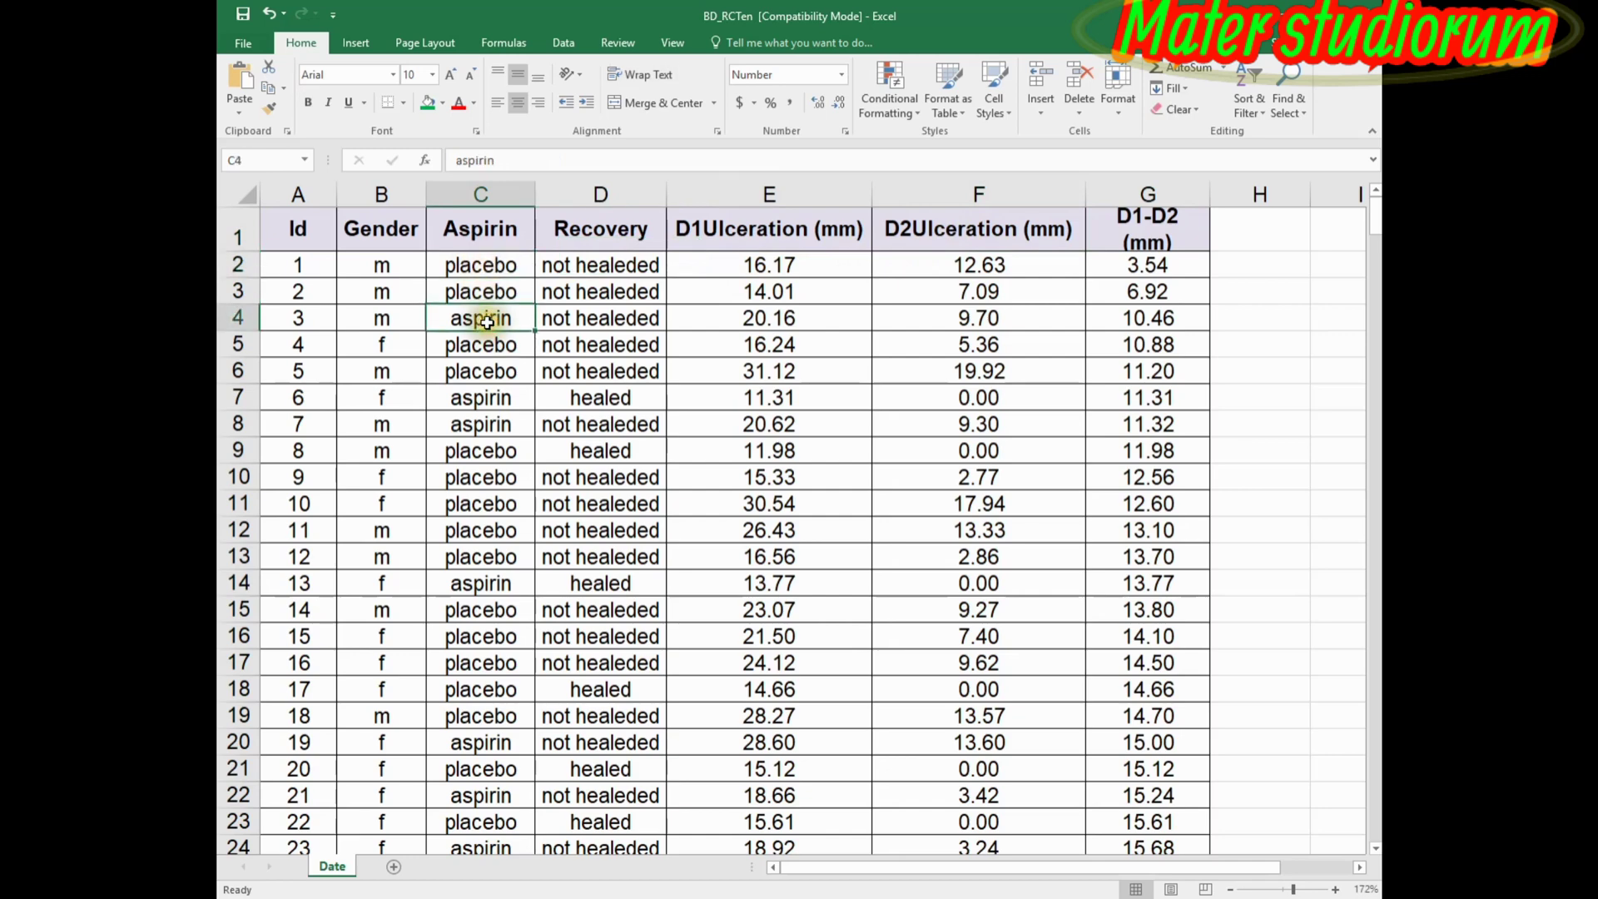
left_click(1148, 191)
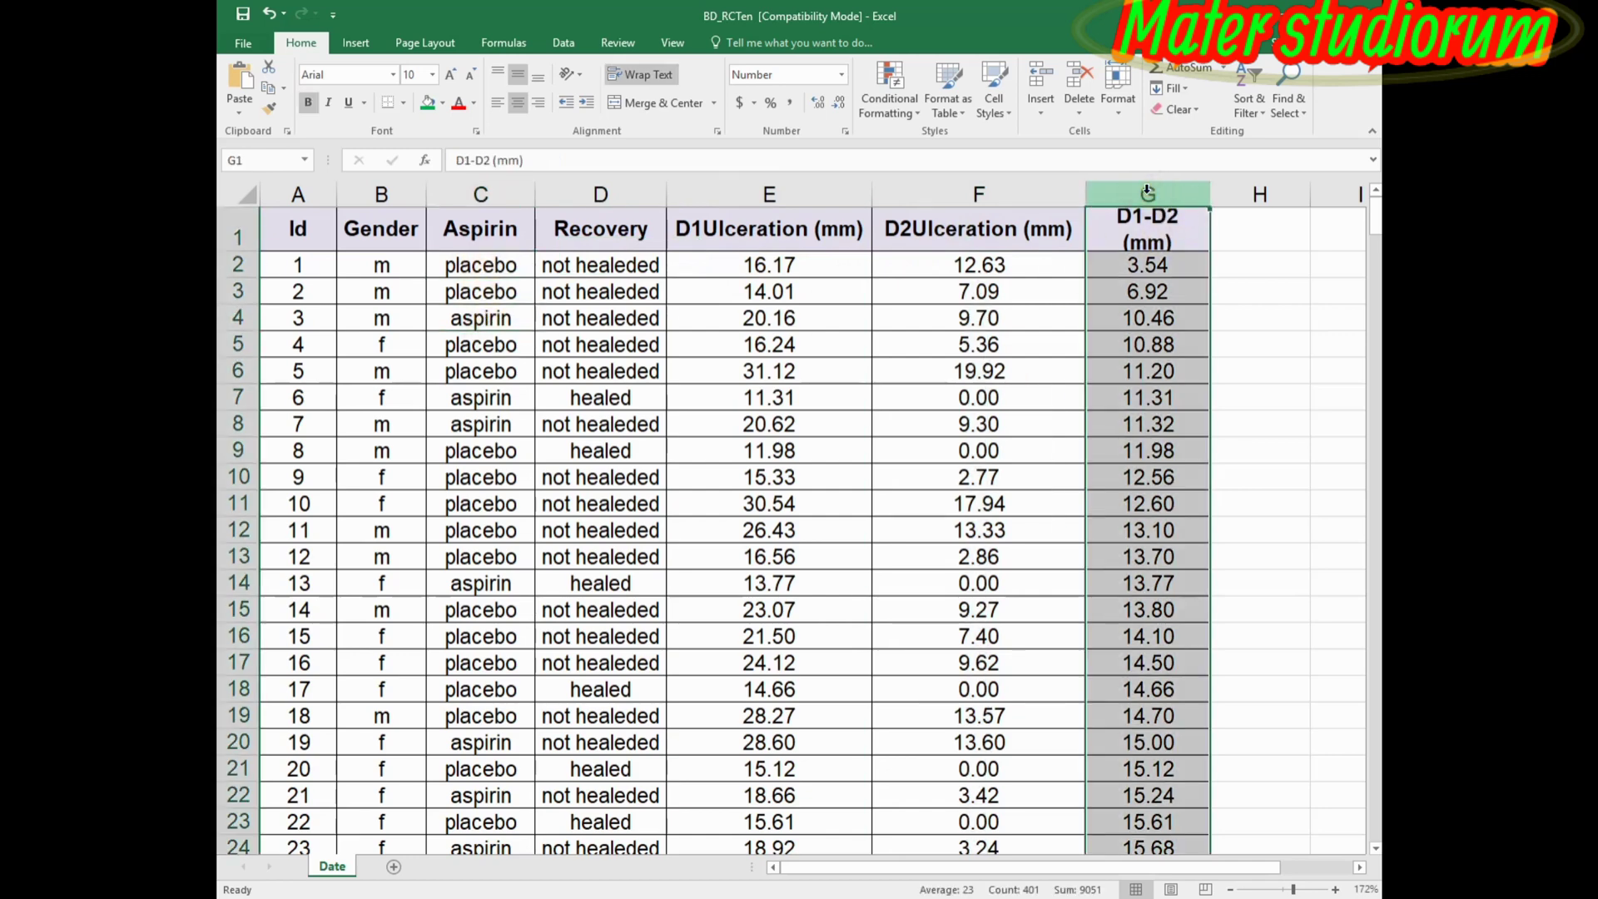
left_click(767, 193)
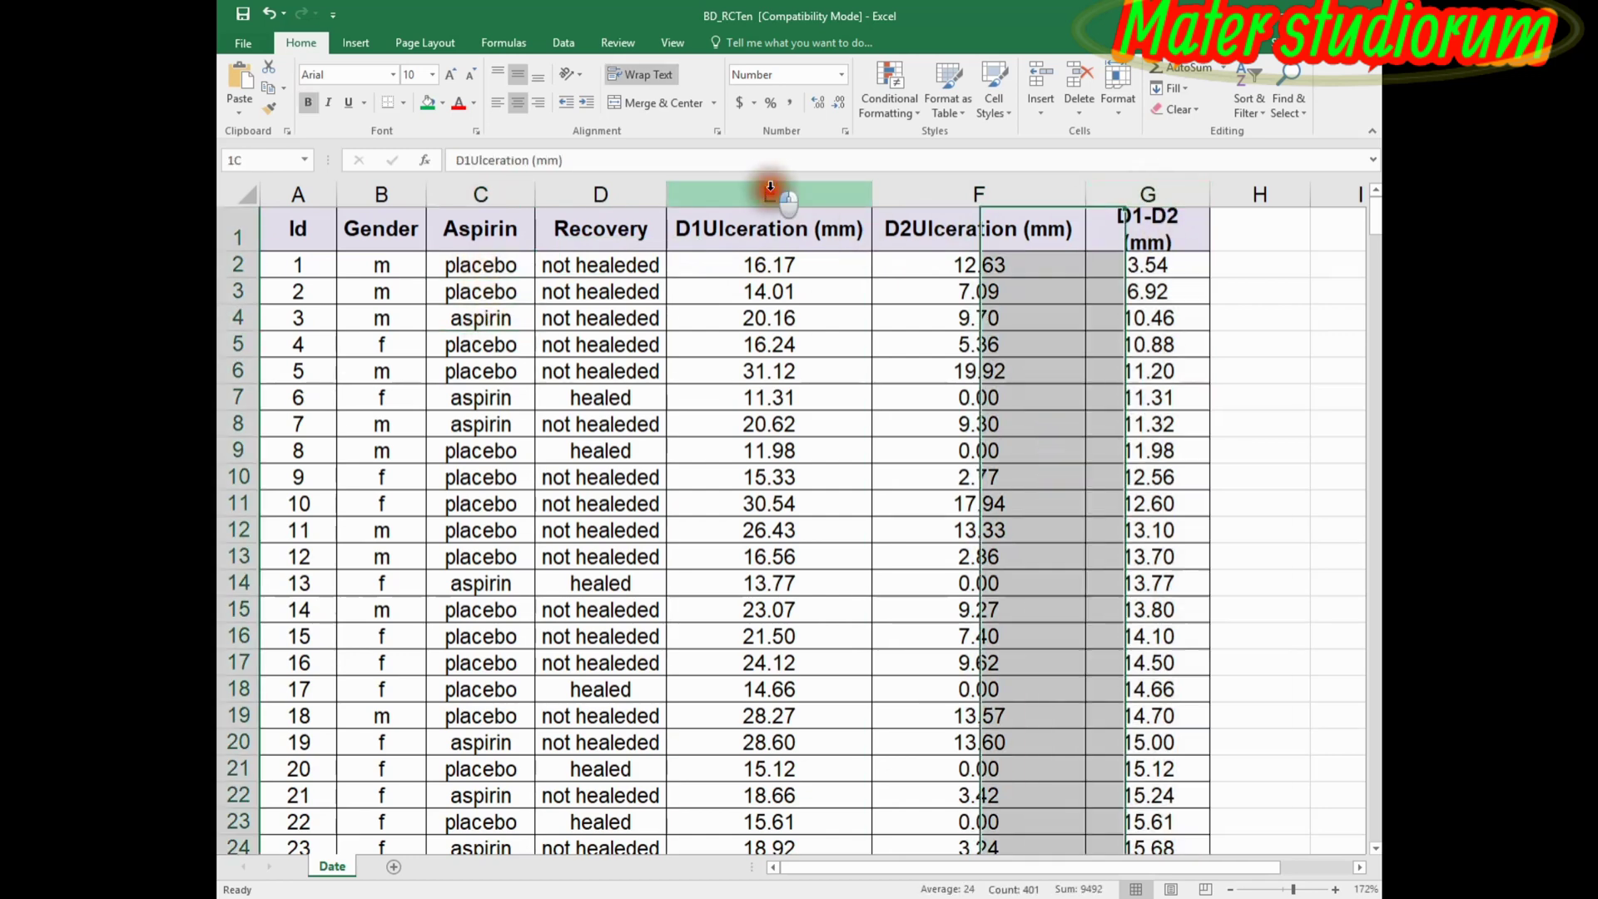
left_click(972, 194)
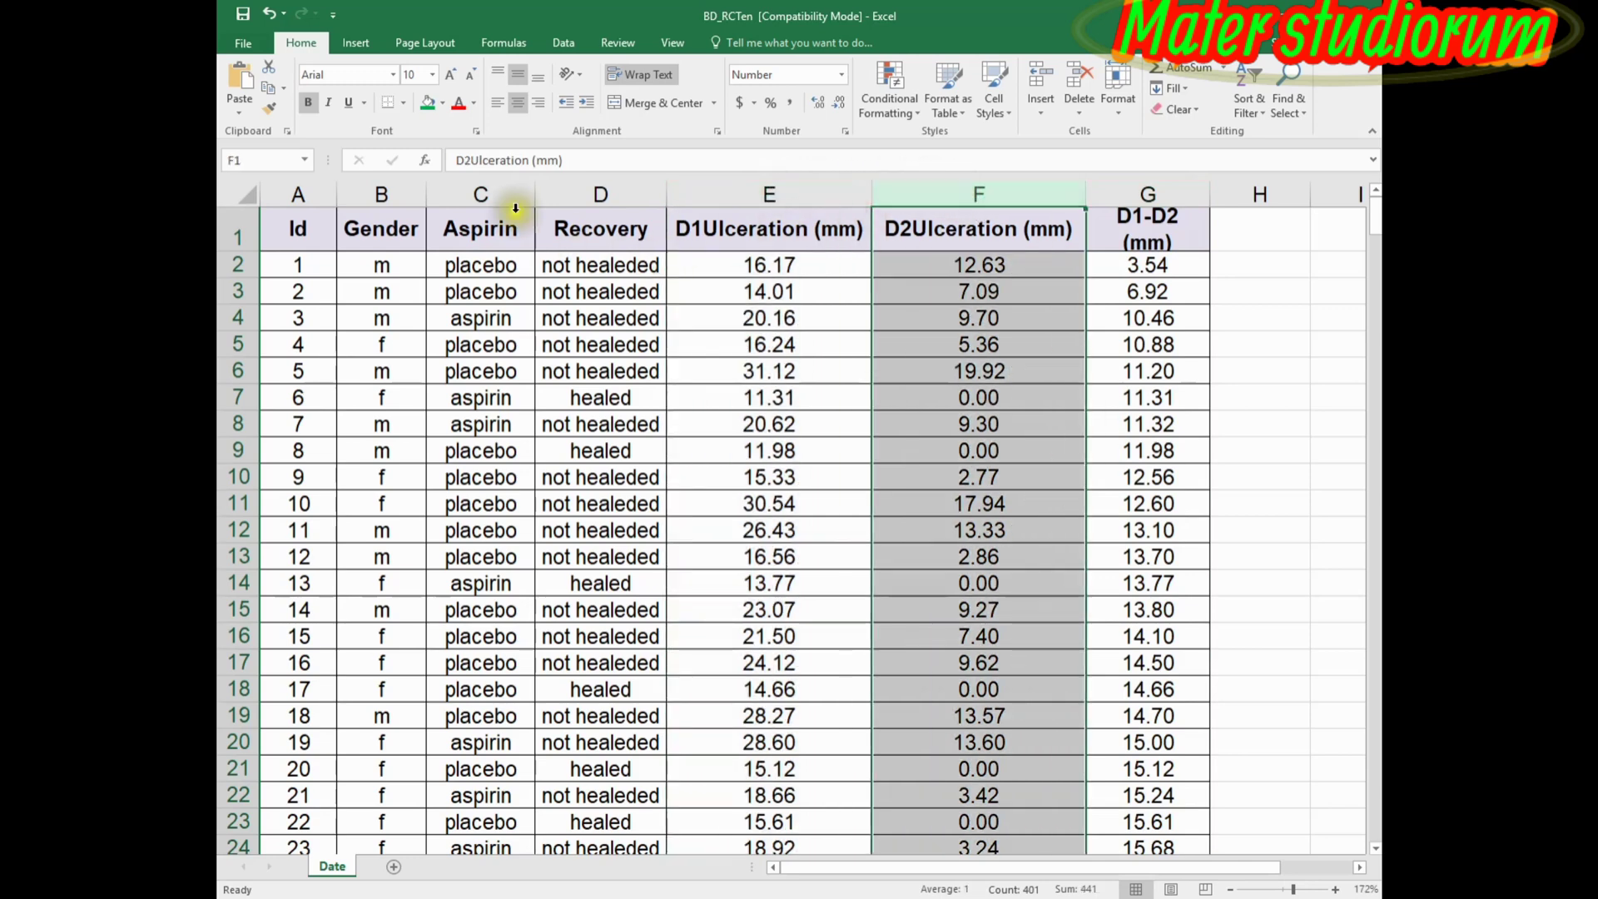
Copy the Aspirin and D1-D2 (mm) columns into a new sheet, starting at cell A1.
left_click(497, 193)
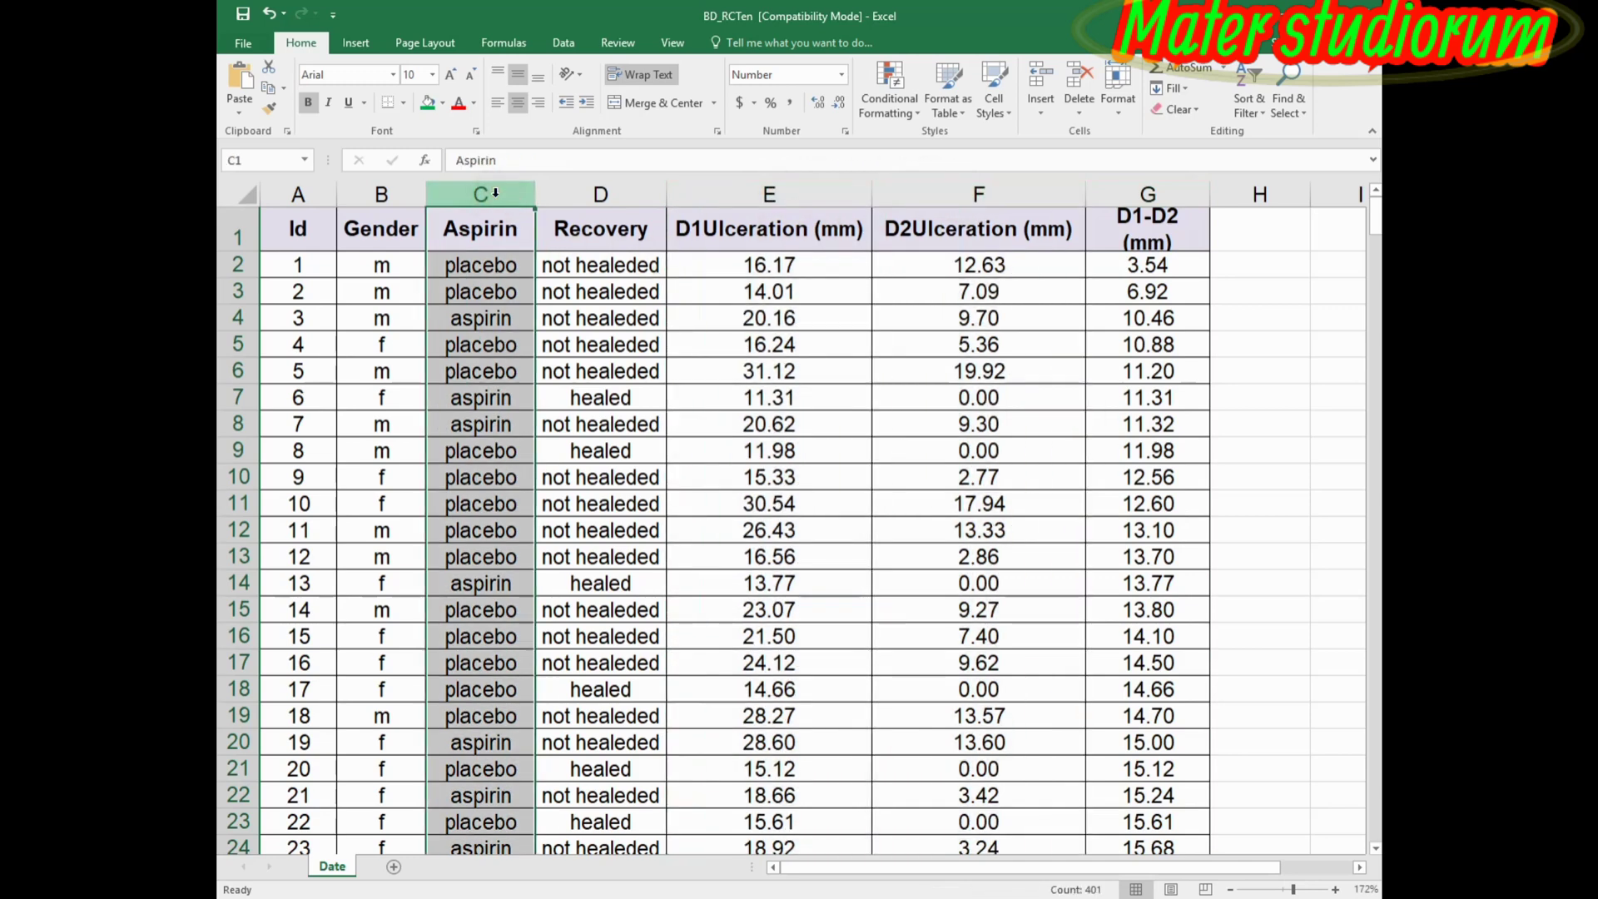
left_click(1153, 192, "ctrl")
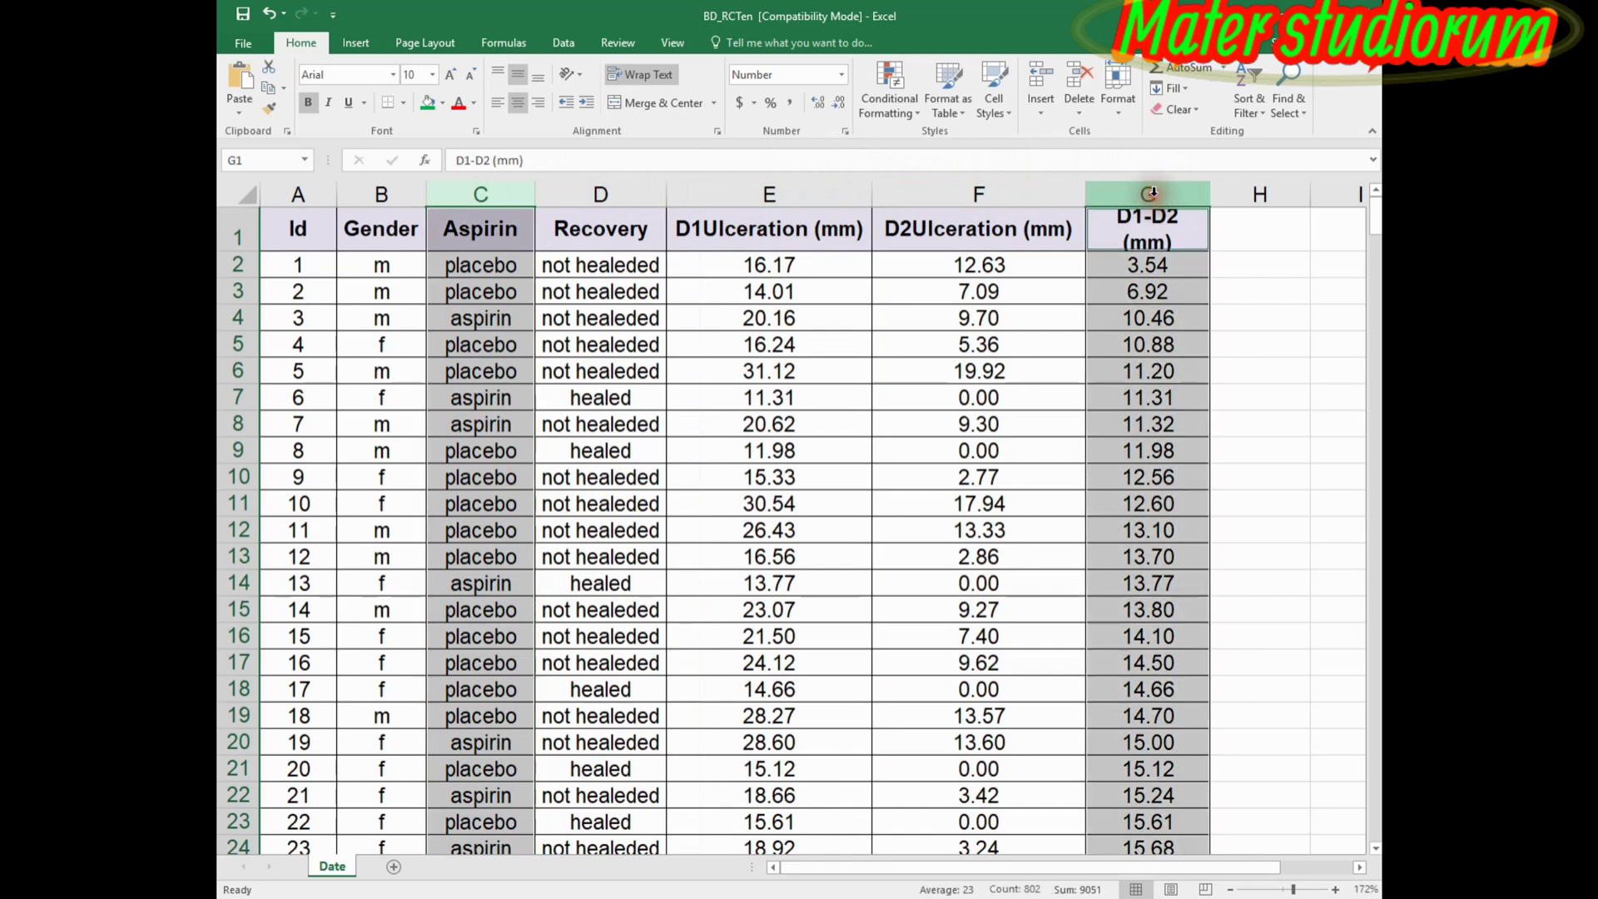
right_click(1153, 193)
left_click(1199, 235)
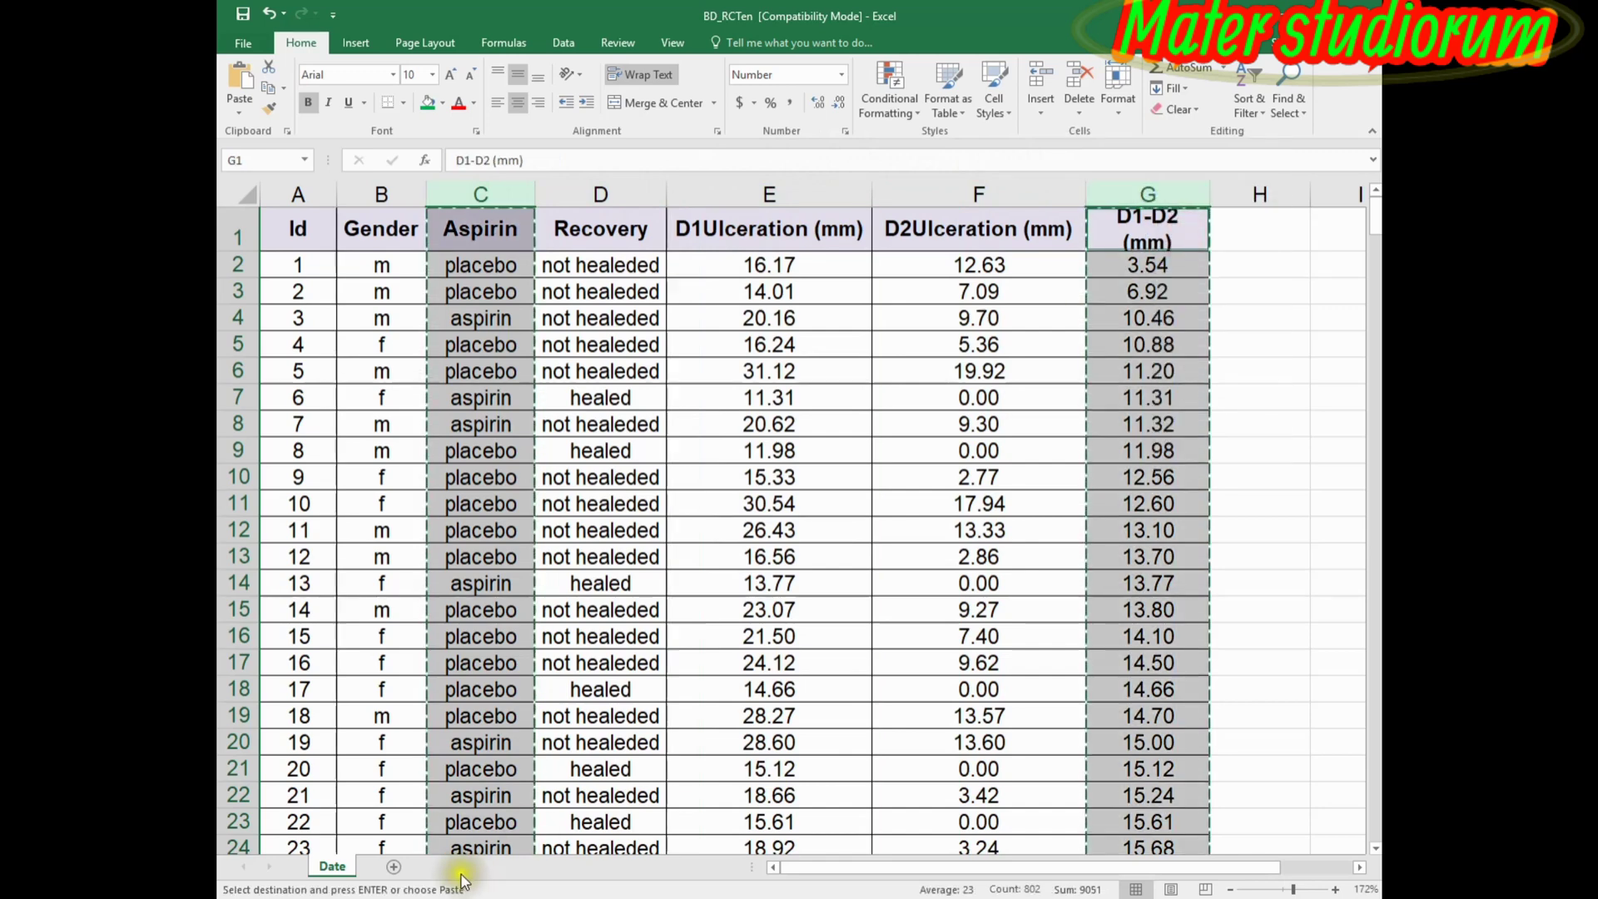
left_click(393, 867)
right_click(278, 205)
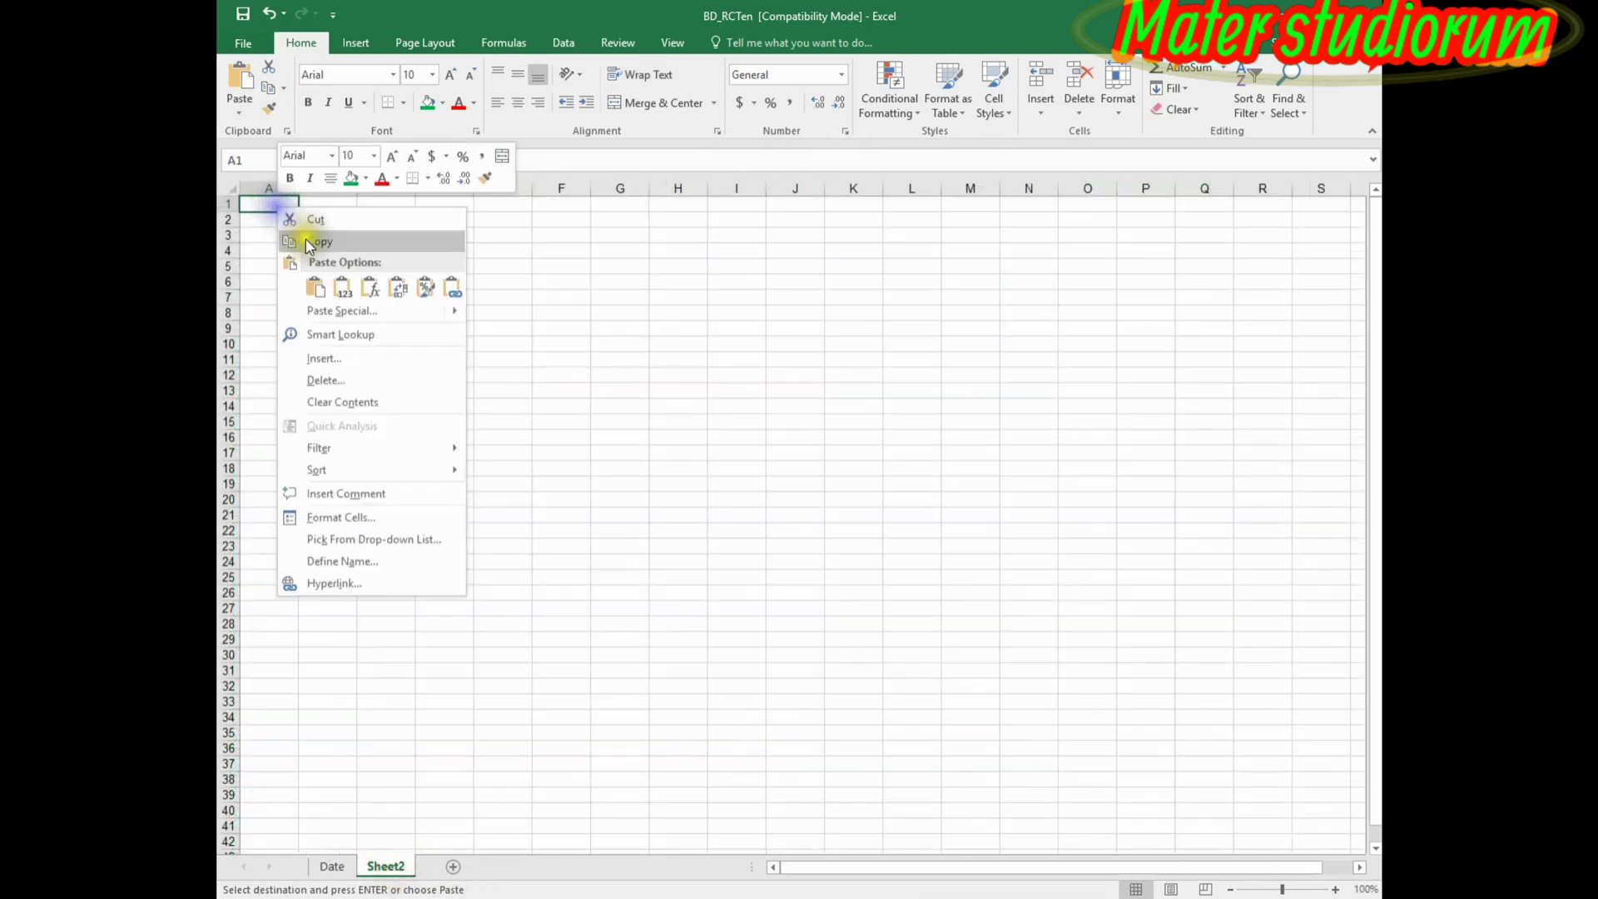
left_click(316, 287)
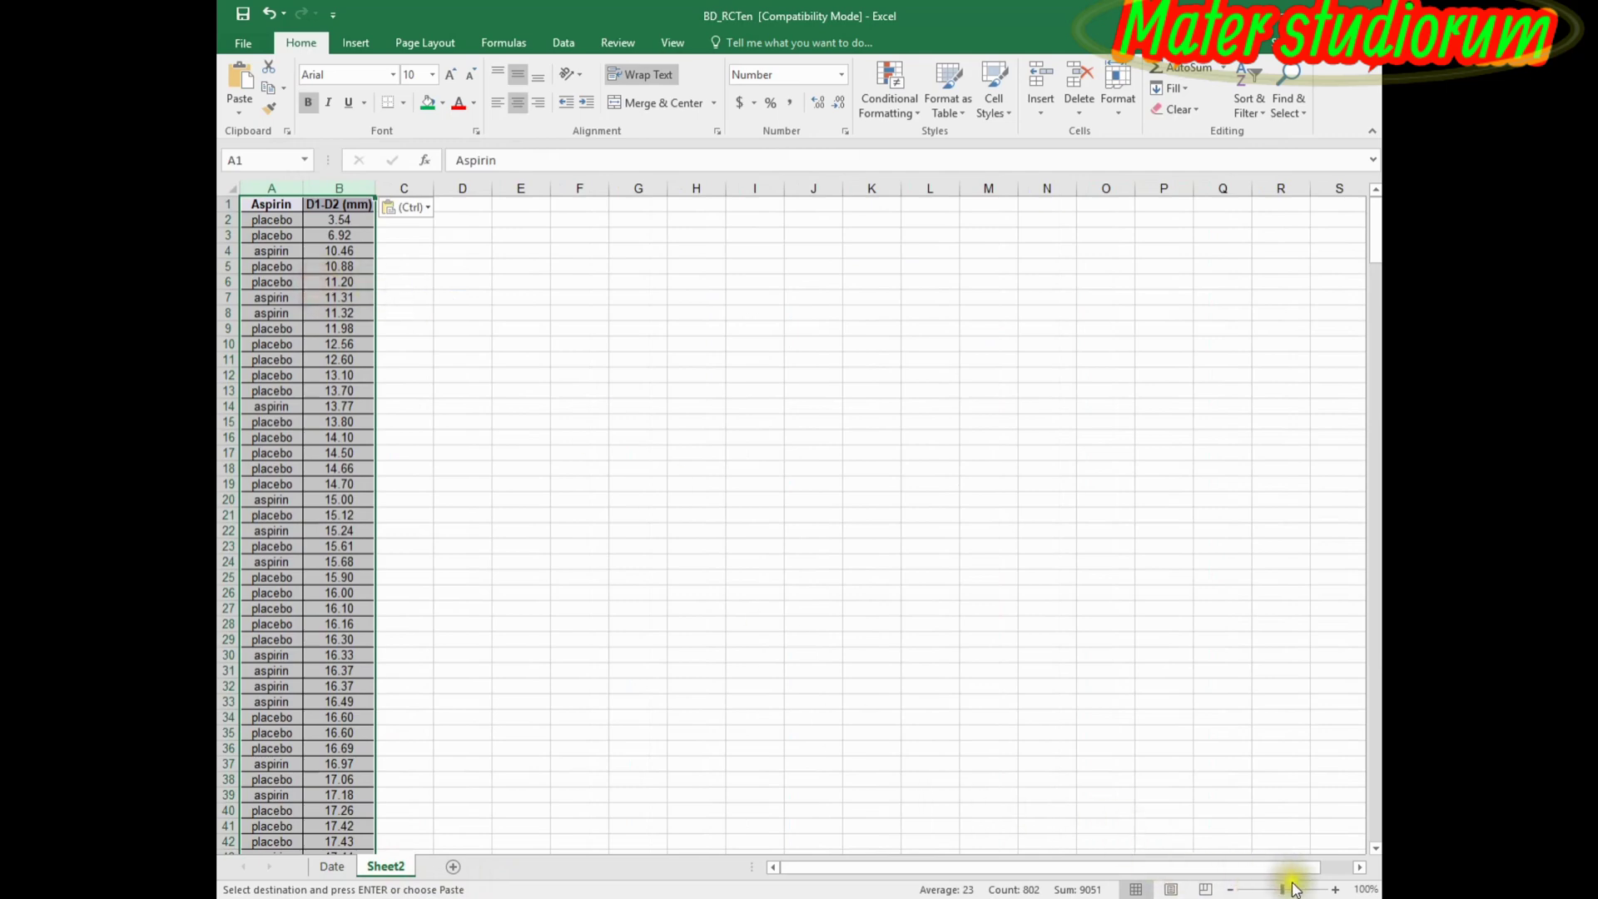
left_click_drag(1295, 887, 1301, 887)
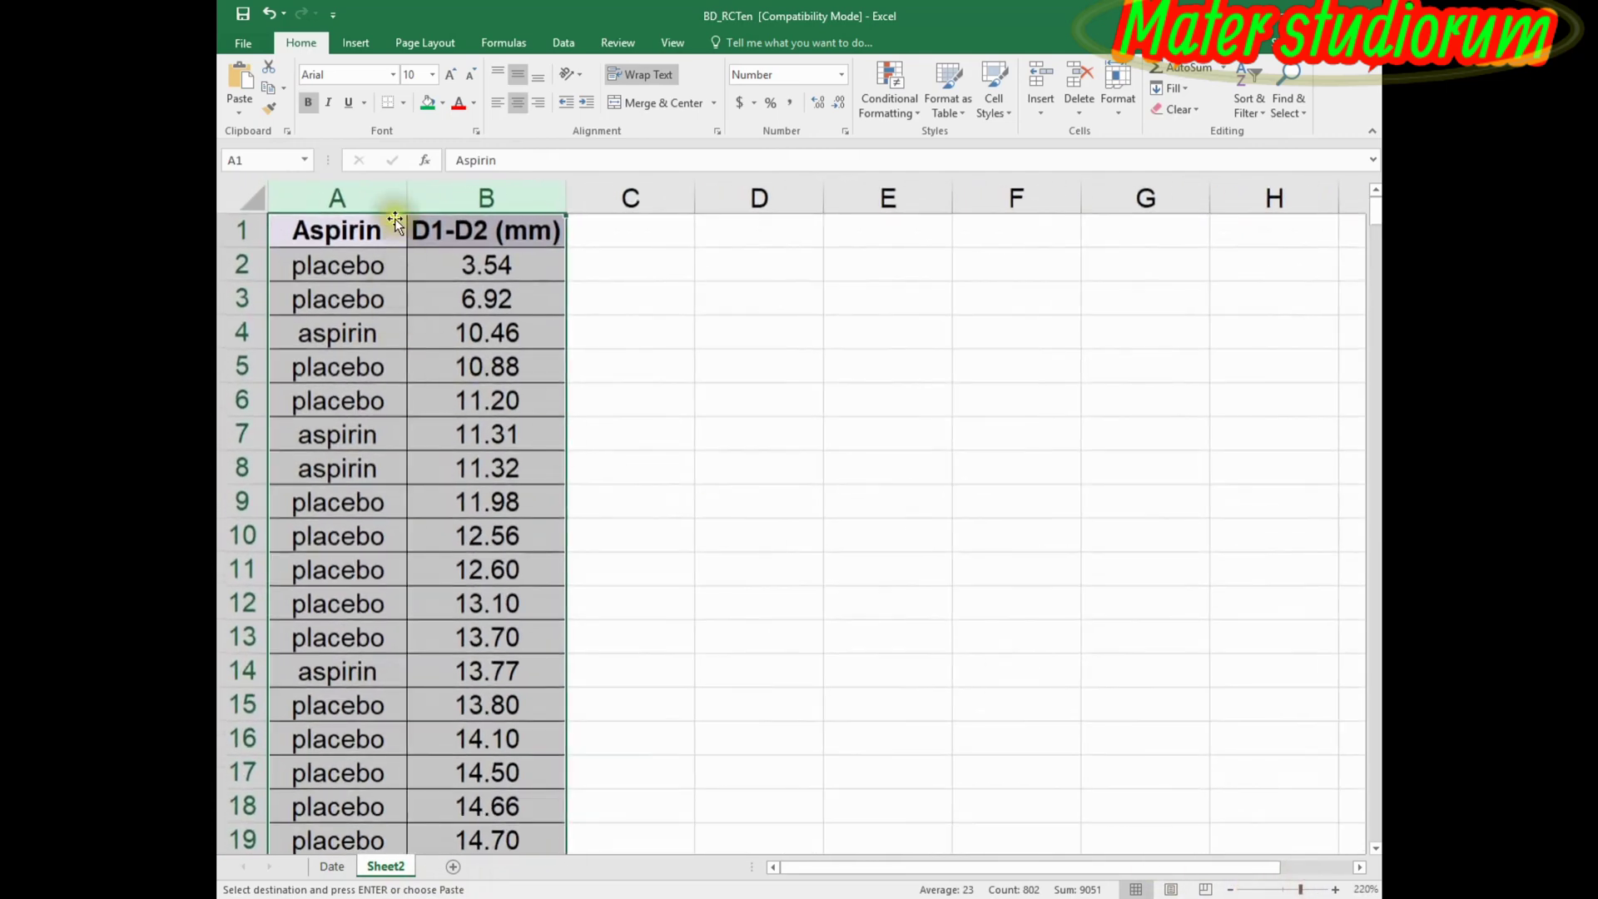
Sort the copied table by the Aspirin column from Z to A, keeping the D1-D2 values with their rows.
left_click(341, 194)
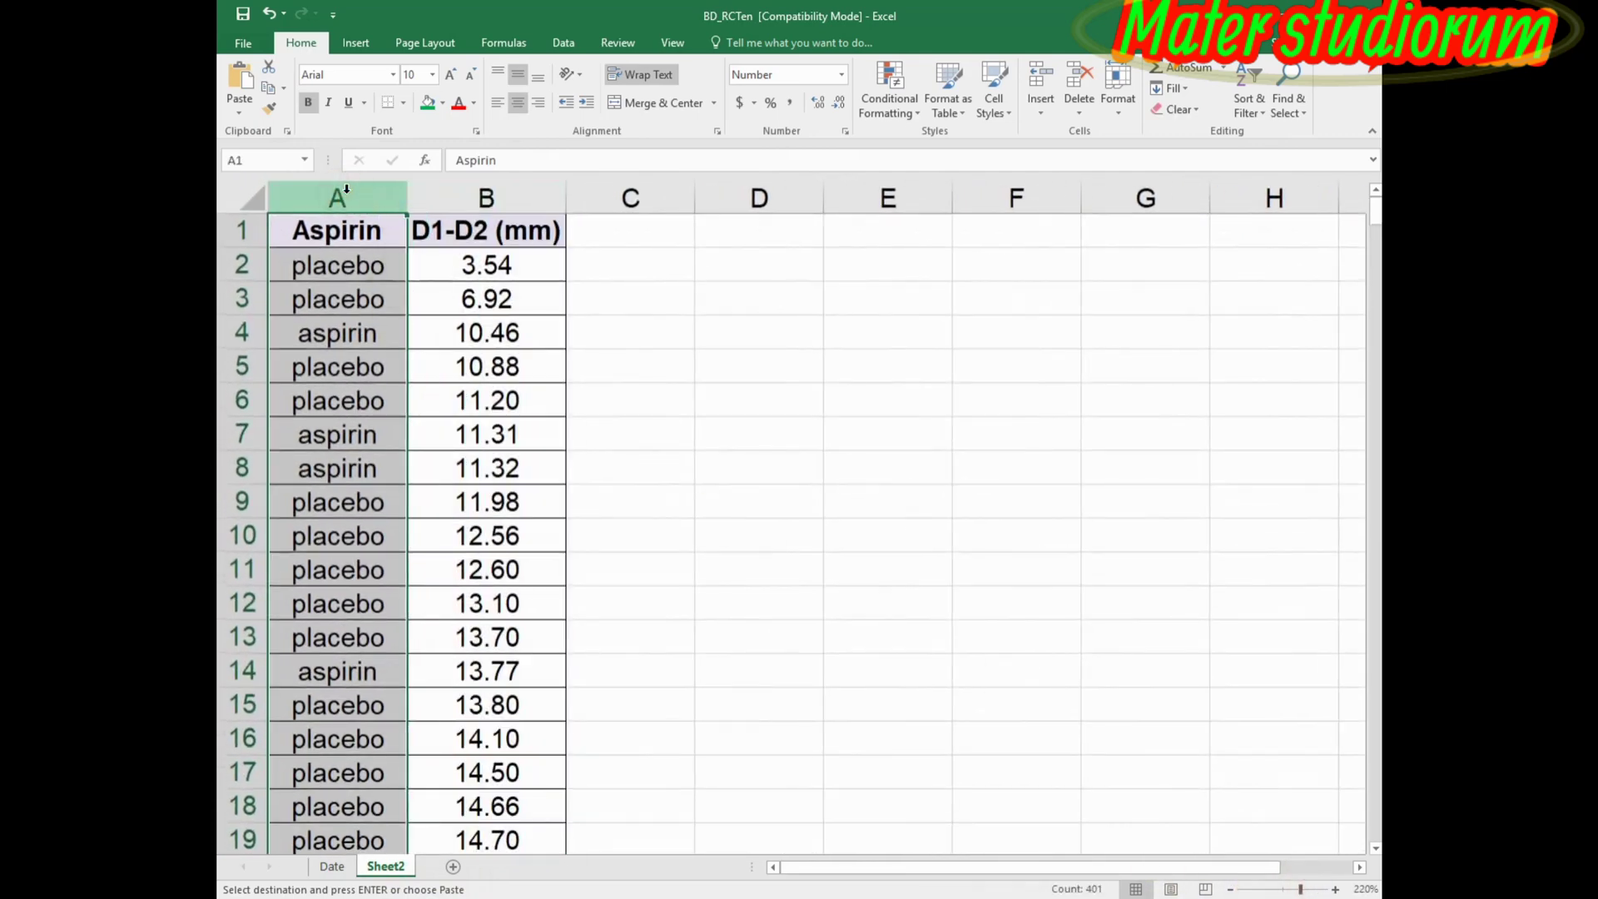
left_click(342, 266)
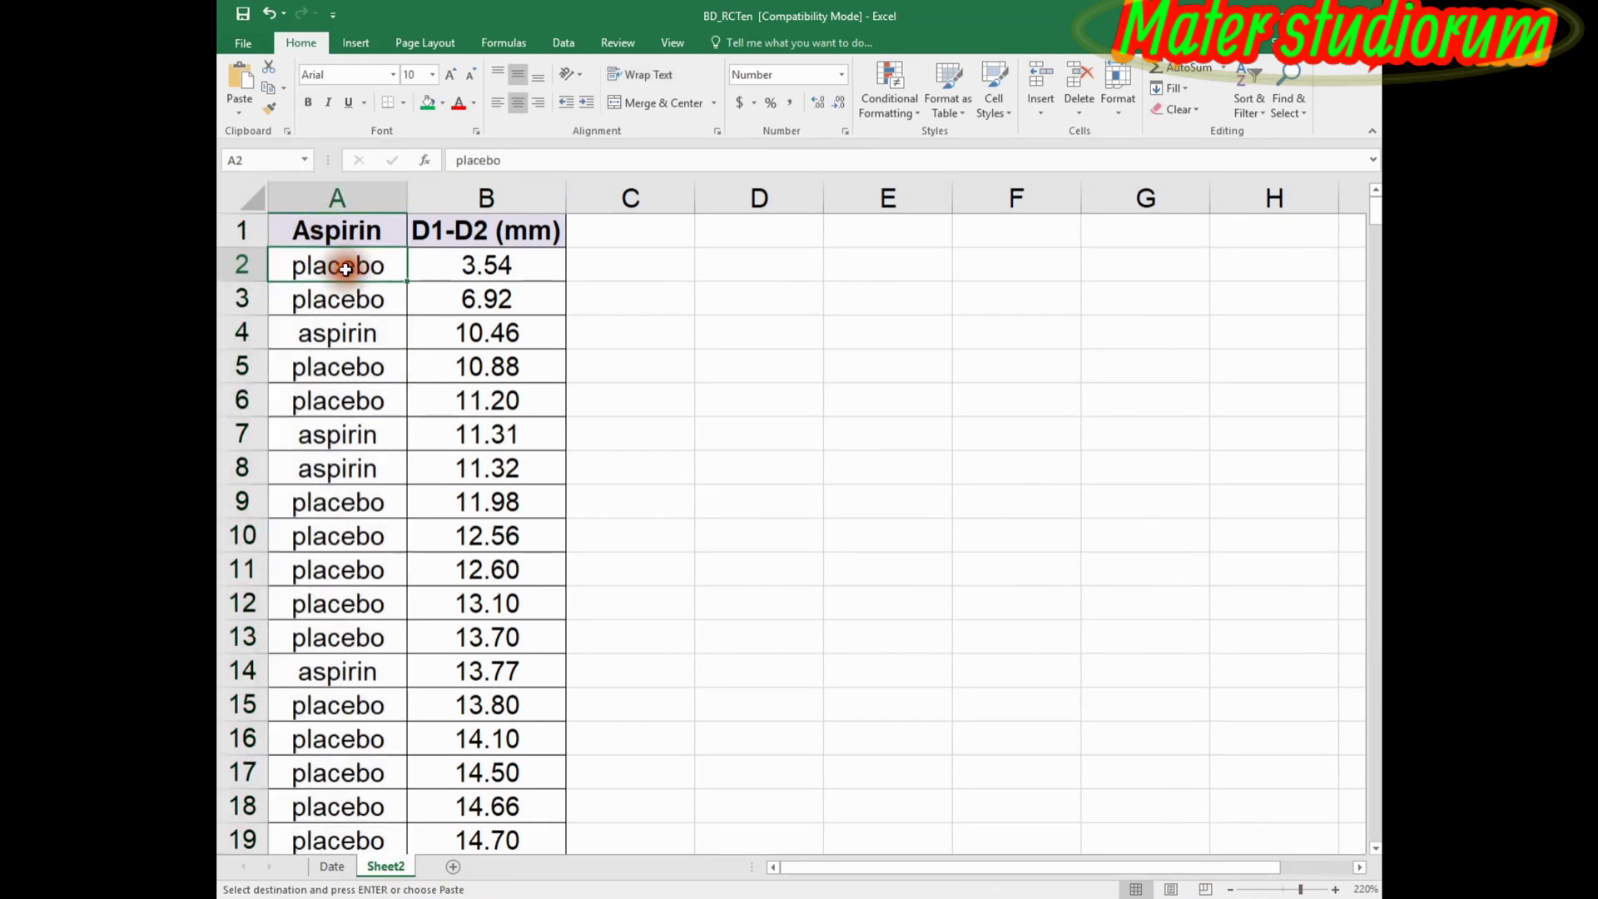
left_click(334, 338)
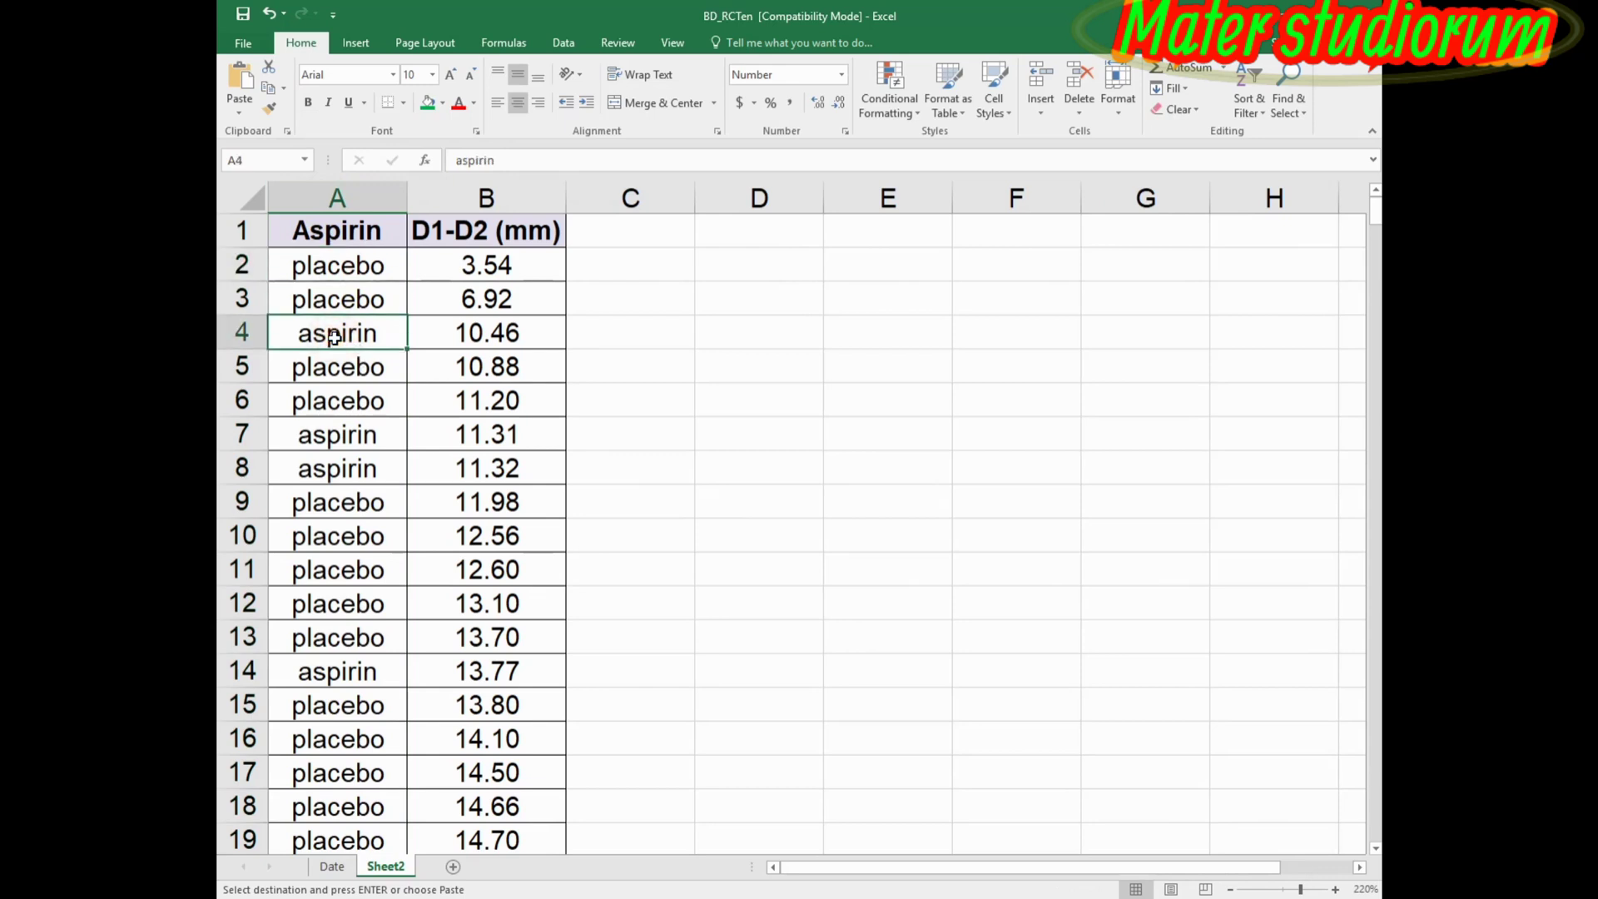
left_click(337, 197)
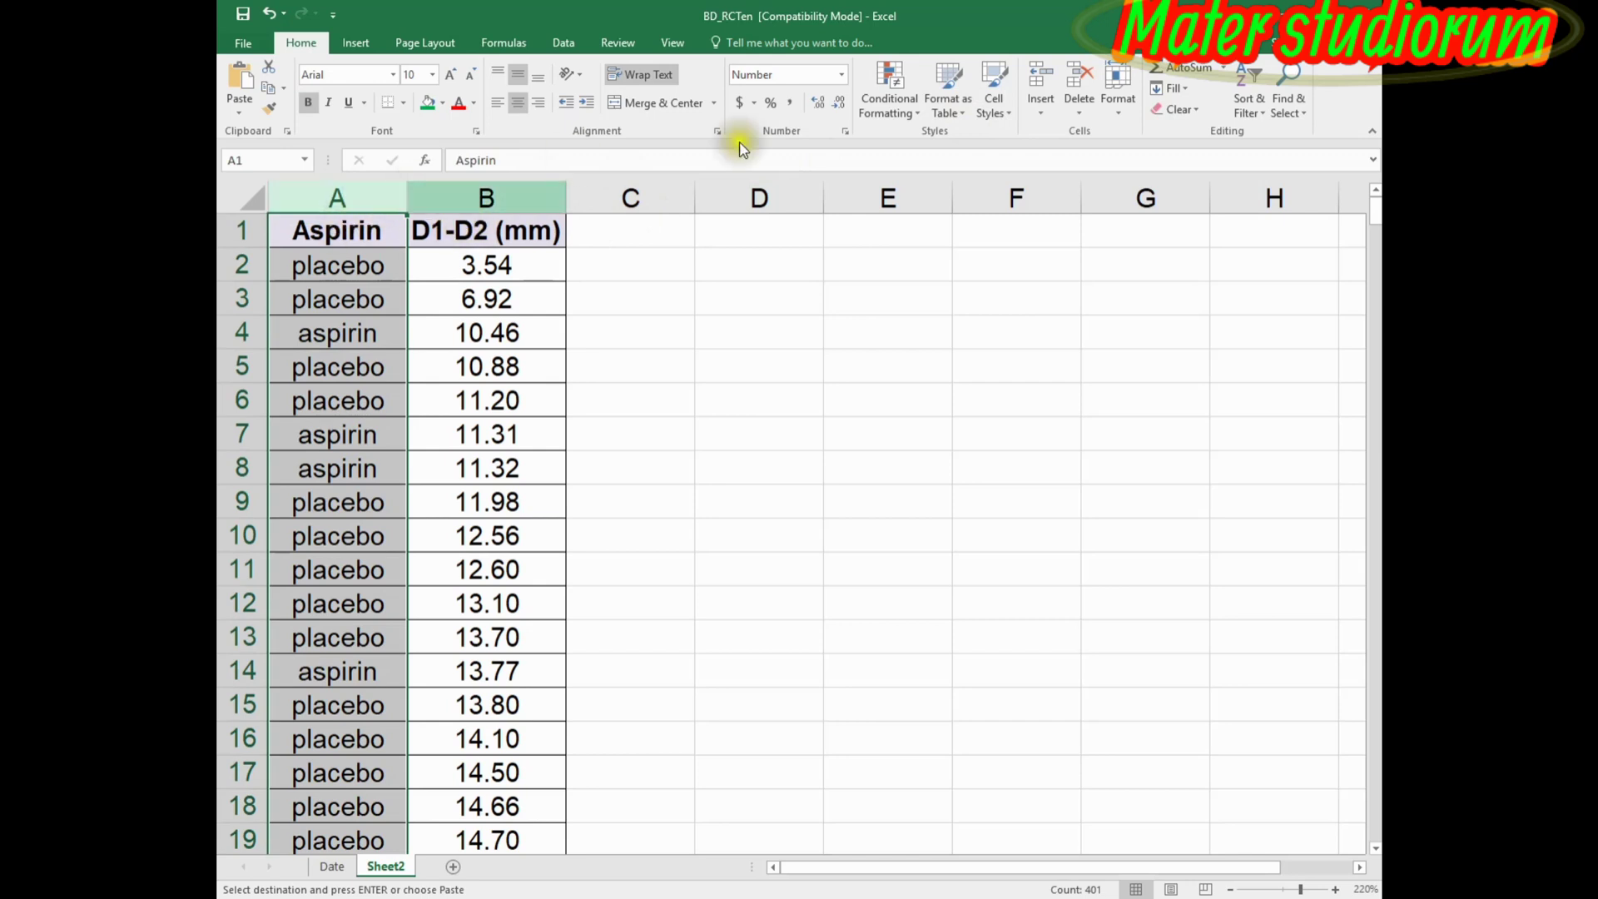
left_click(1248, 101)
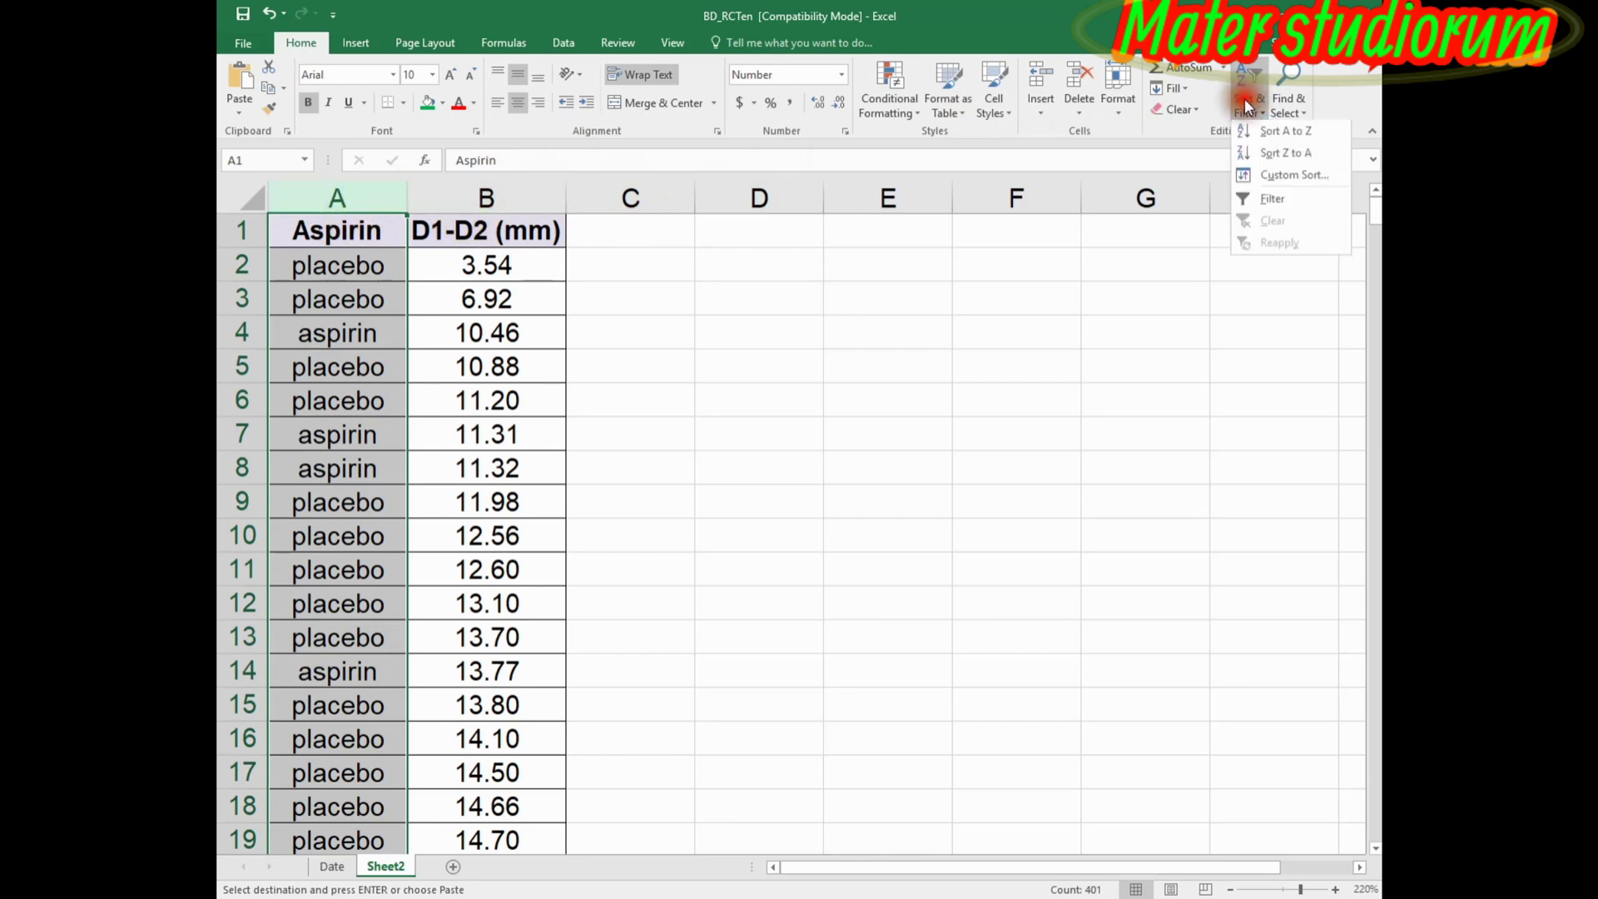
left_click(1278, 156)
left_click(918, 474)
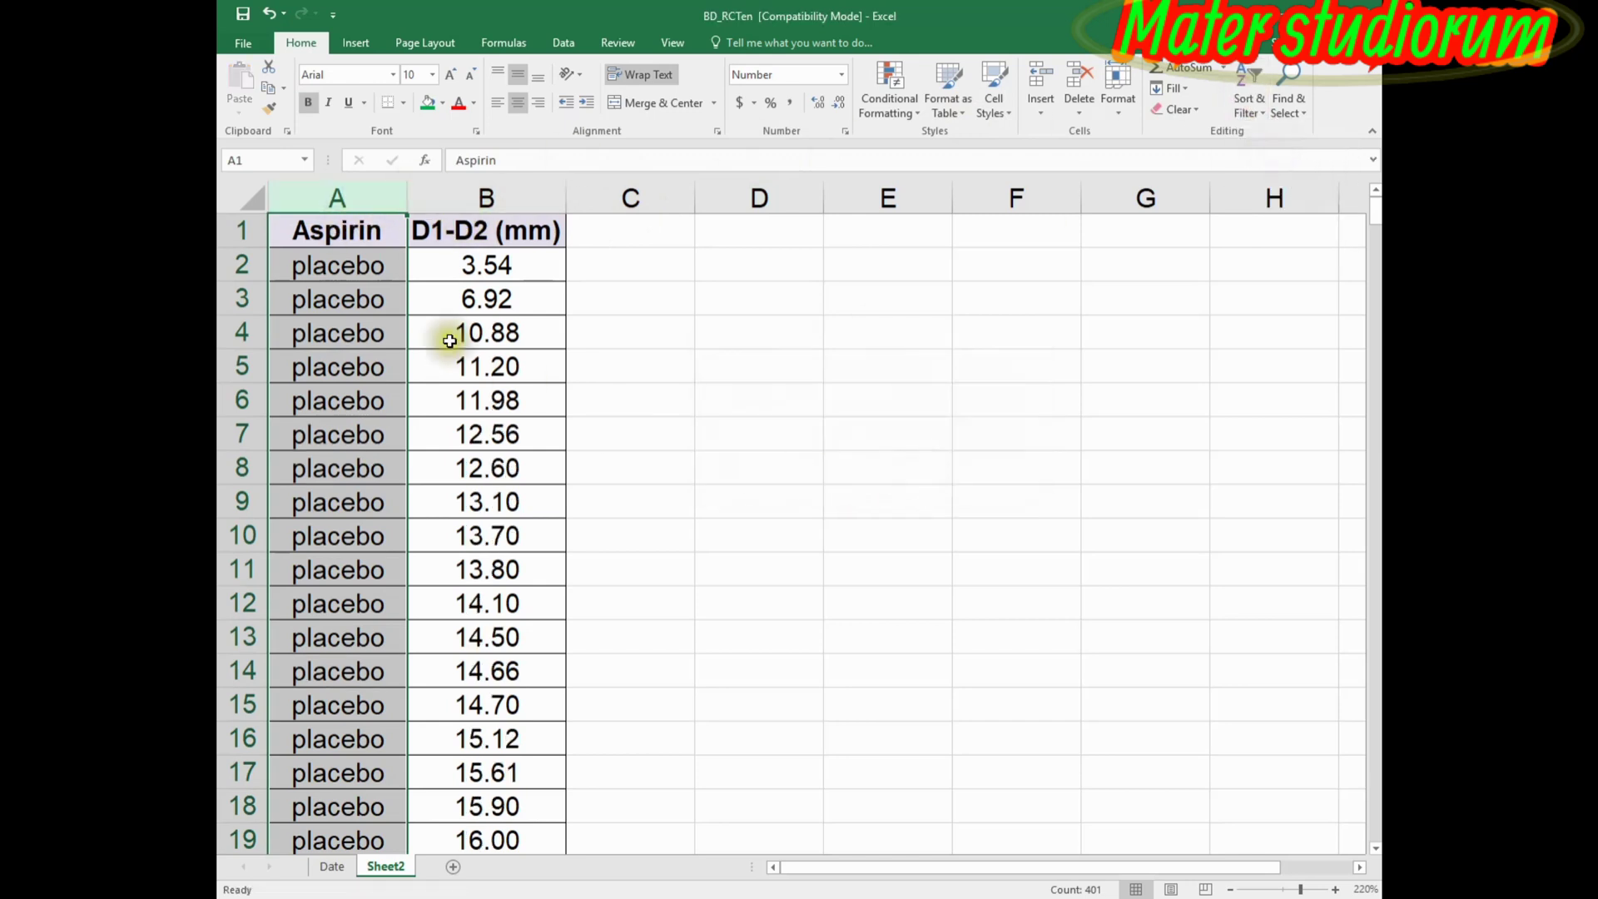
Fill all placebo rows, A2:B201, with blue.
left_click(322, 265)
scroll(376, 492, "down", 6)
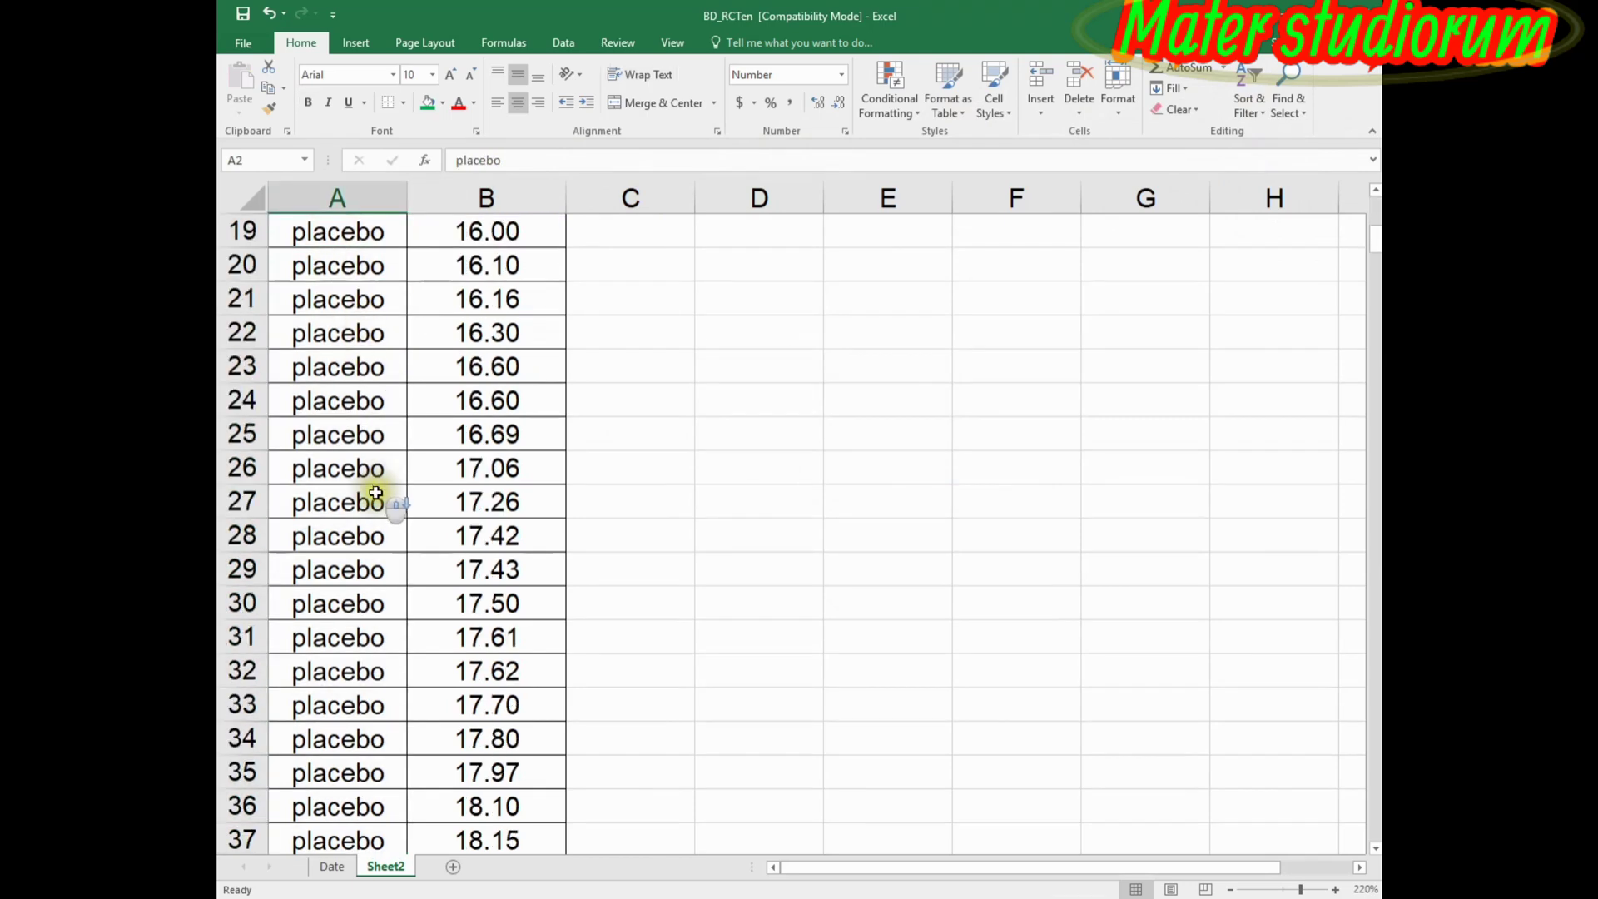
scroll(375, 493, "down", 20)
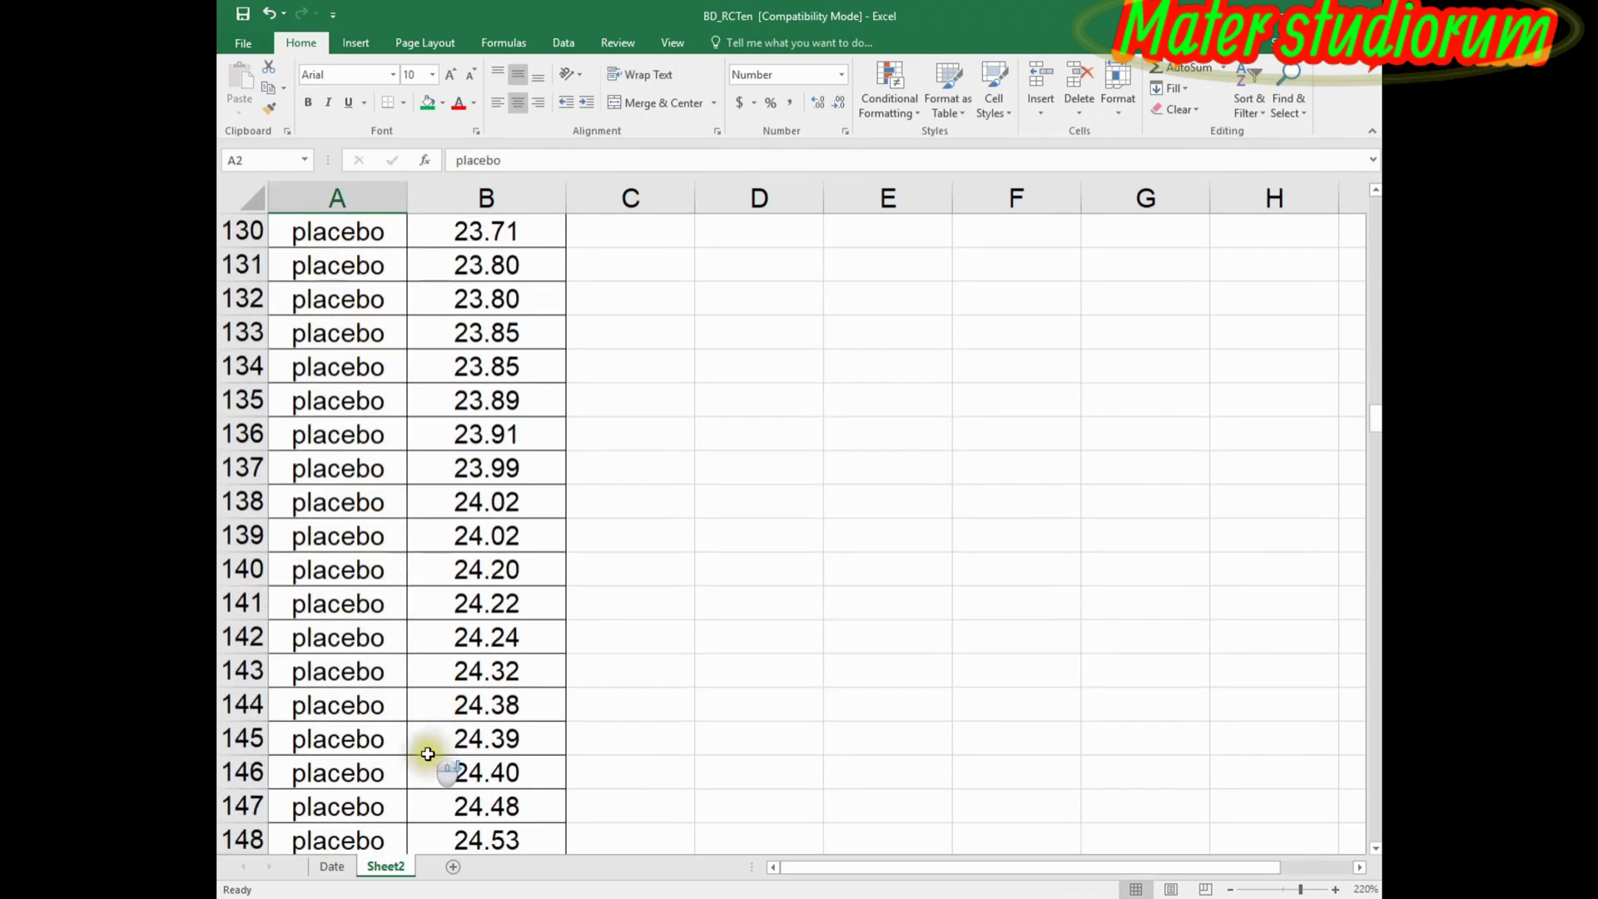
scroll(428, 754, "down", 20)
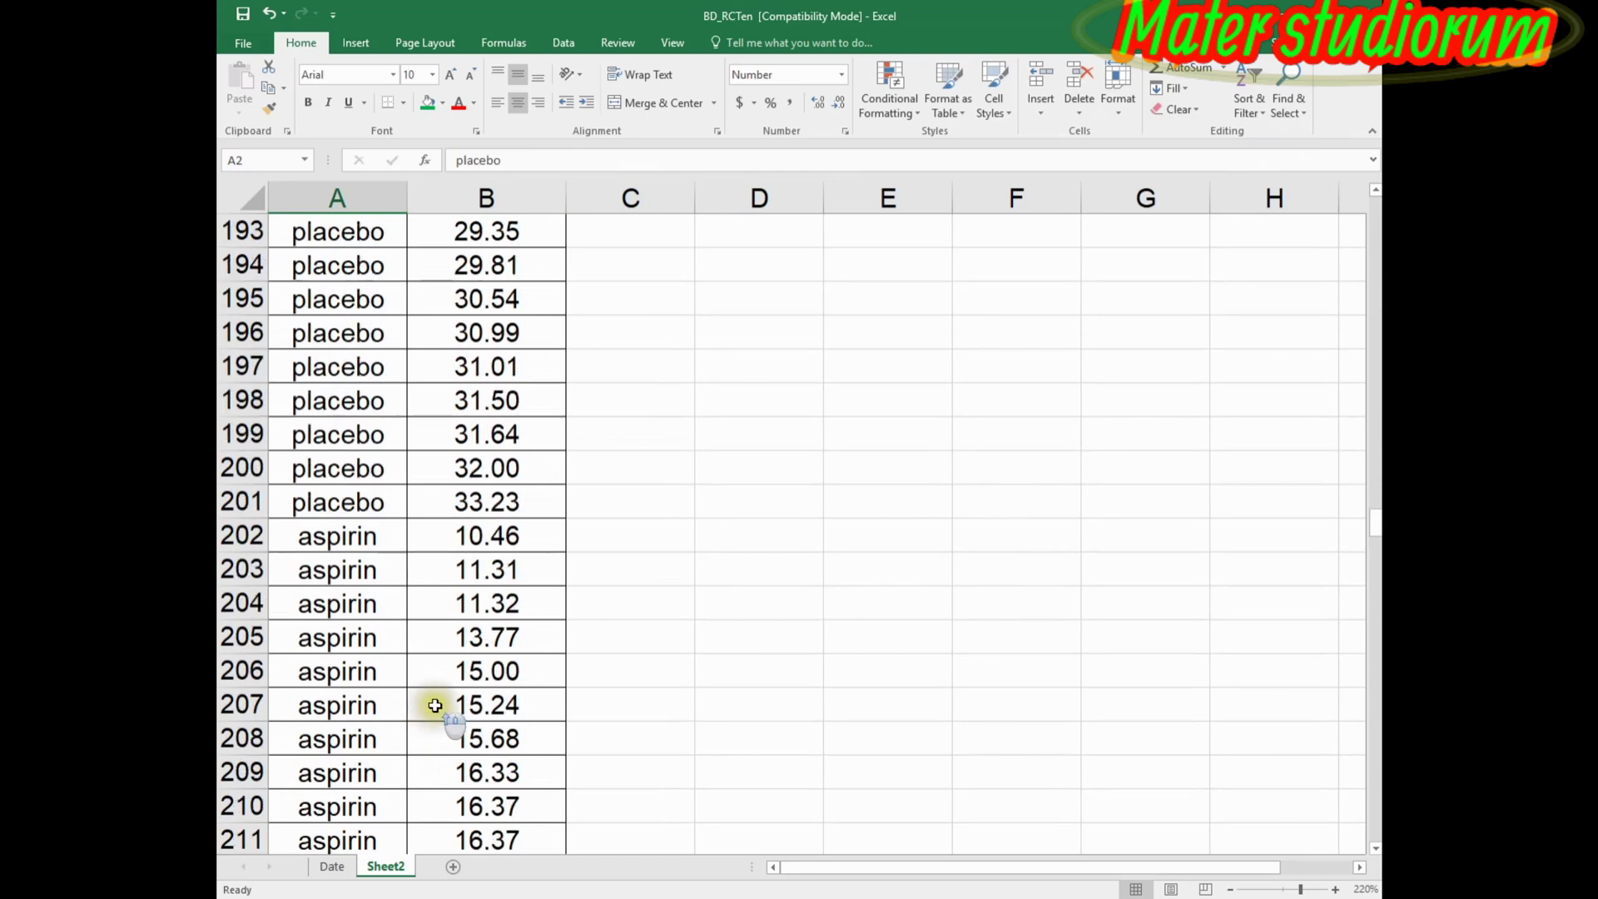
left_click(476, 506, "shift")
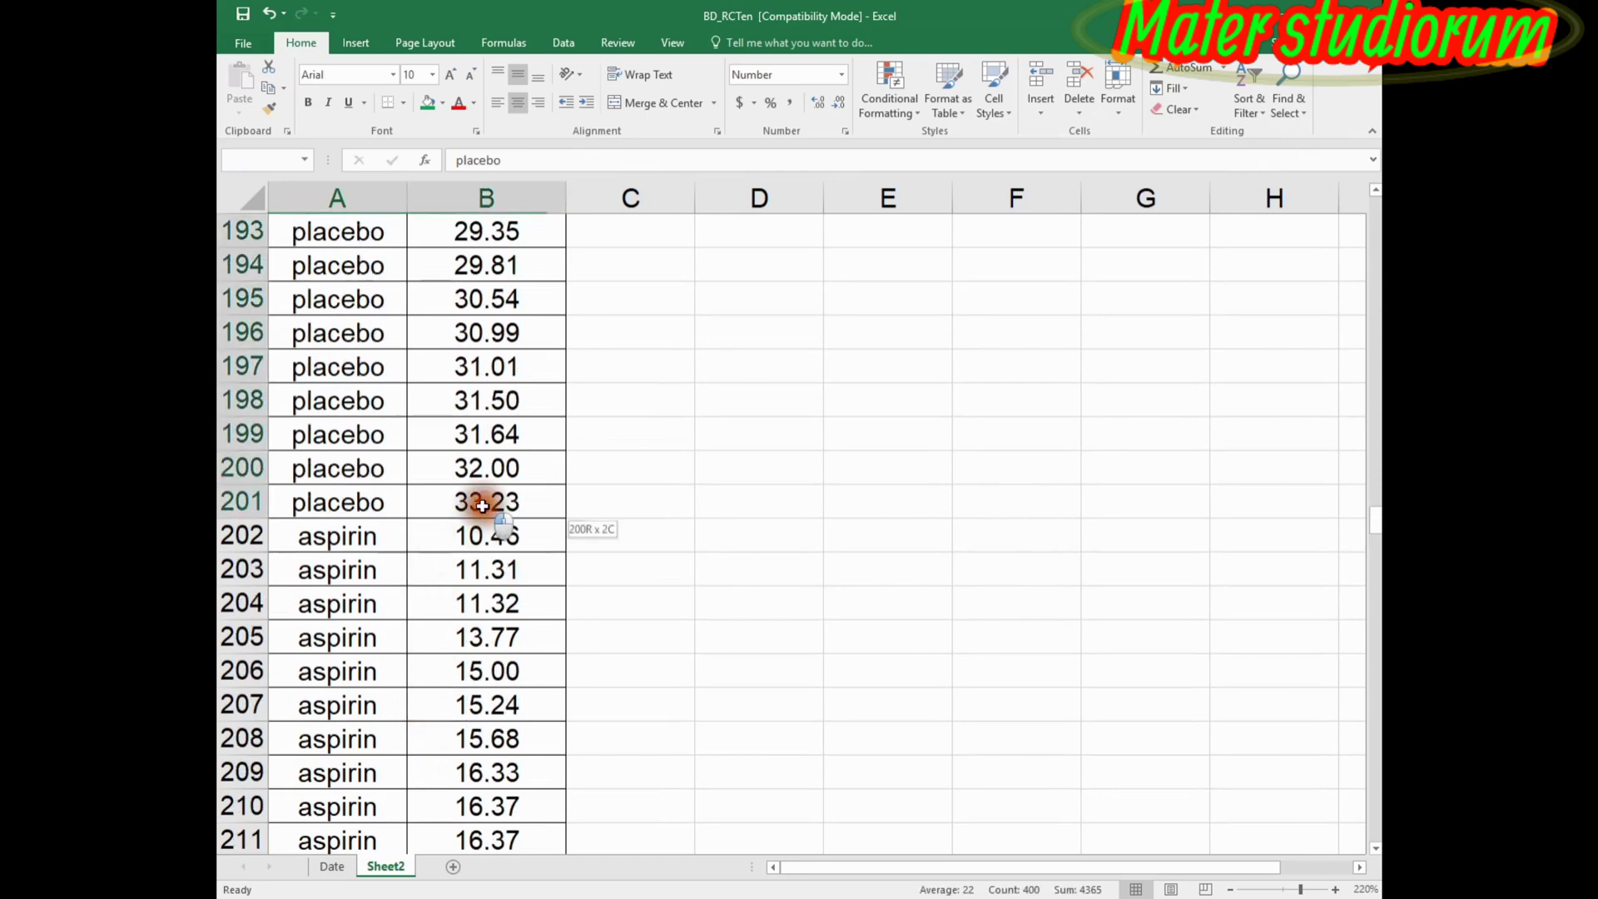
left_click(443, 104)
left_click(476, 162)
key("ctrl+BackSpace")
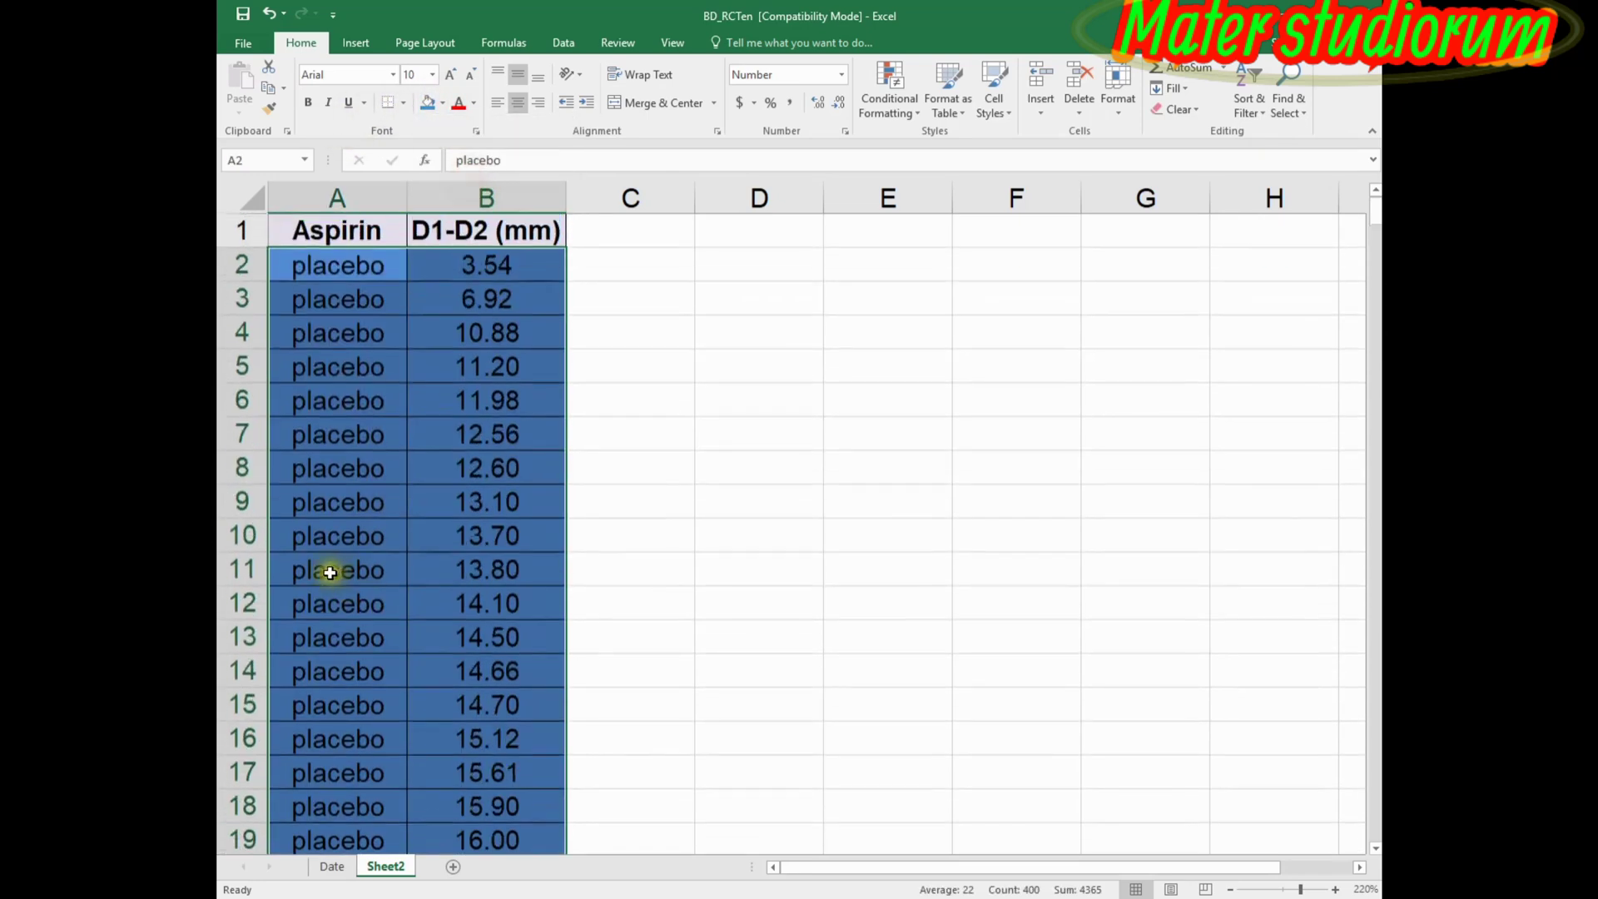
Fill all aspirin rows, A202:B401, with red.
scroll(624, 607, "down", 5)
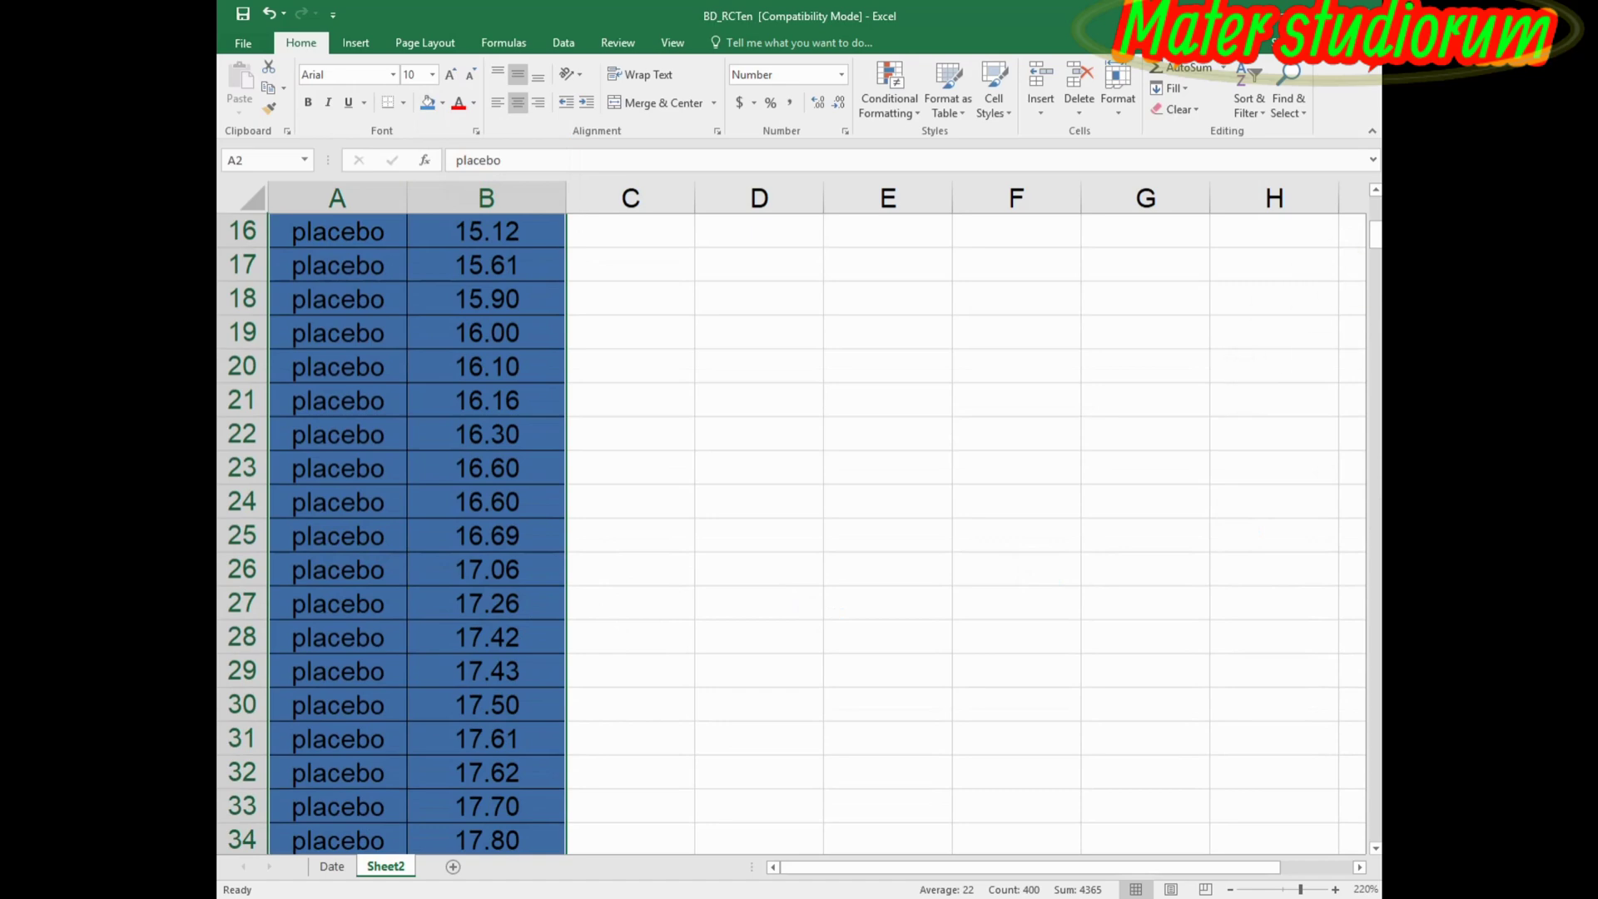
left_click_drag(1373, 235, 1356, 774)
left_click(351, 365)
scroll(1057, 727, "down", 15)
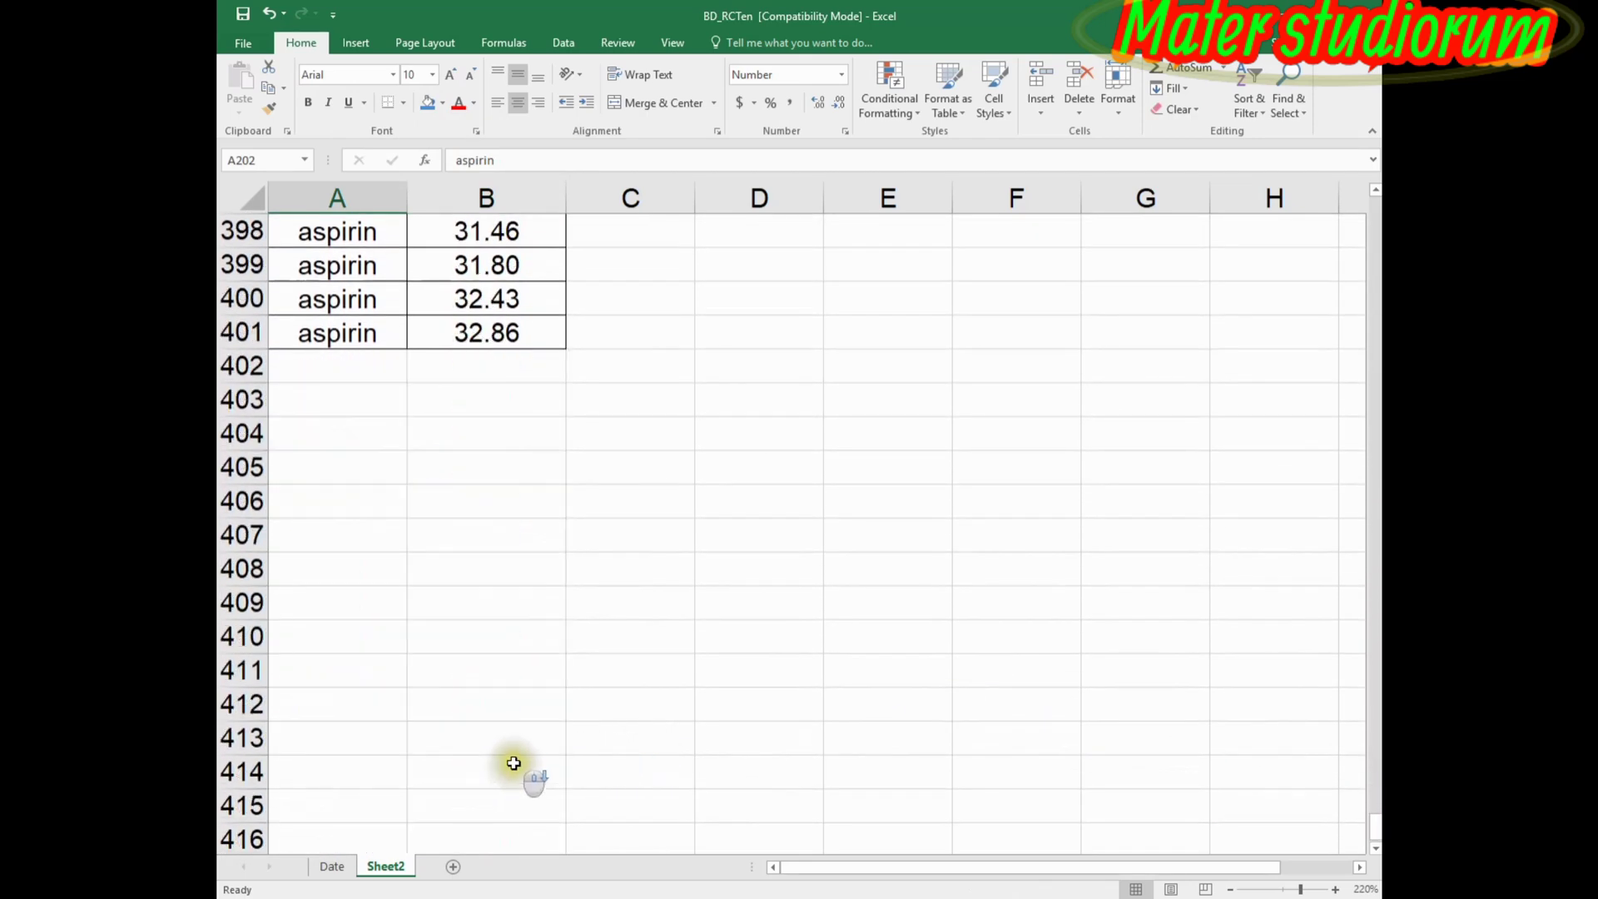
left_click(487, 333, "shift")
left_click(441, 102)
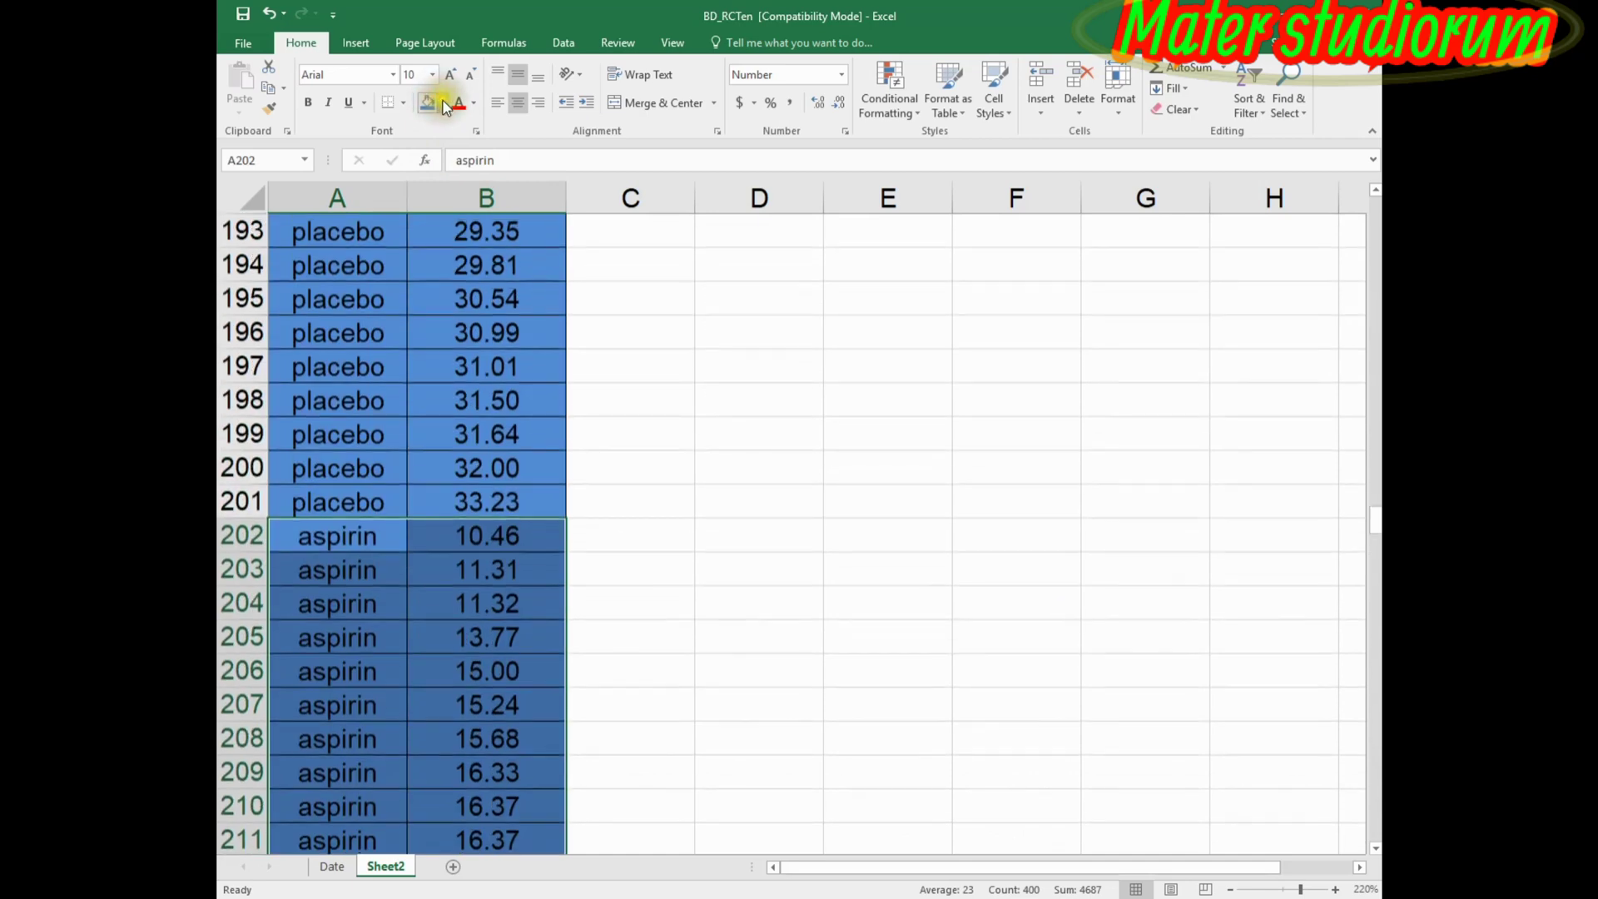
left_click(441, 107)
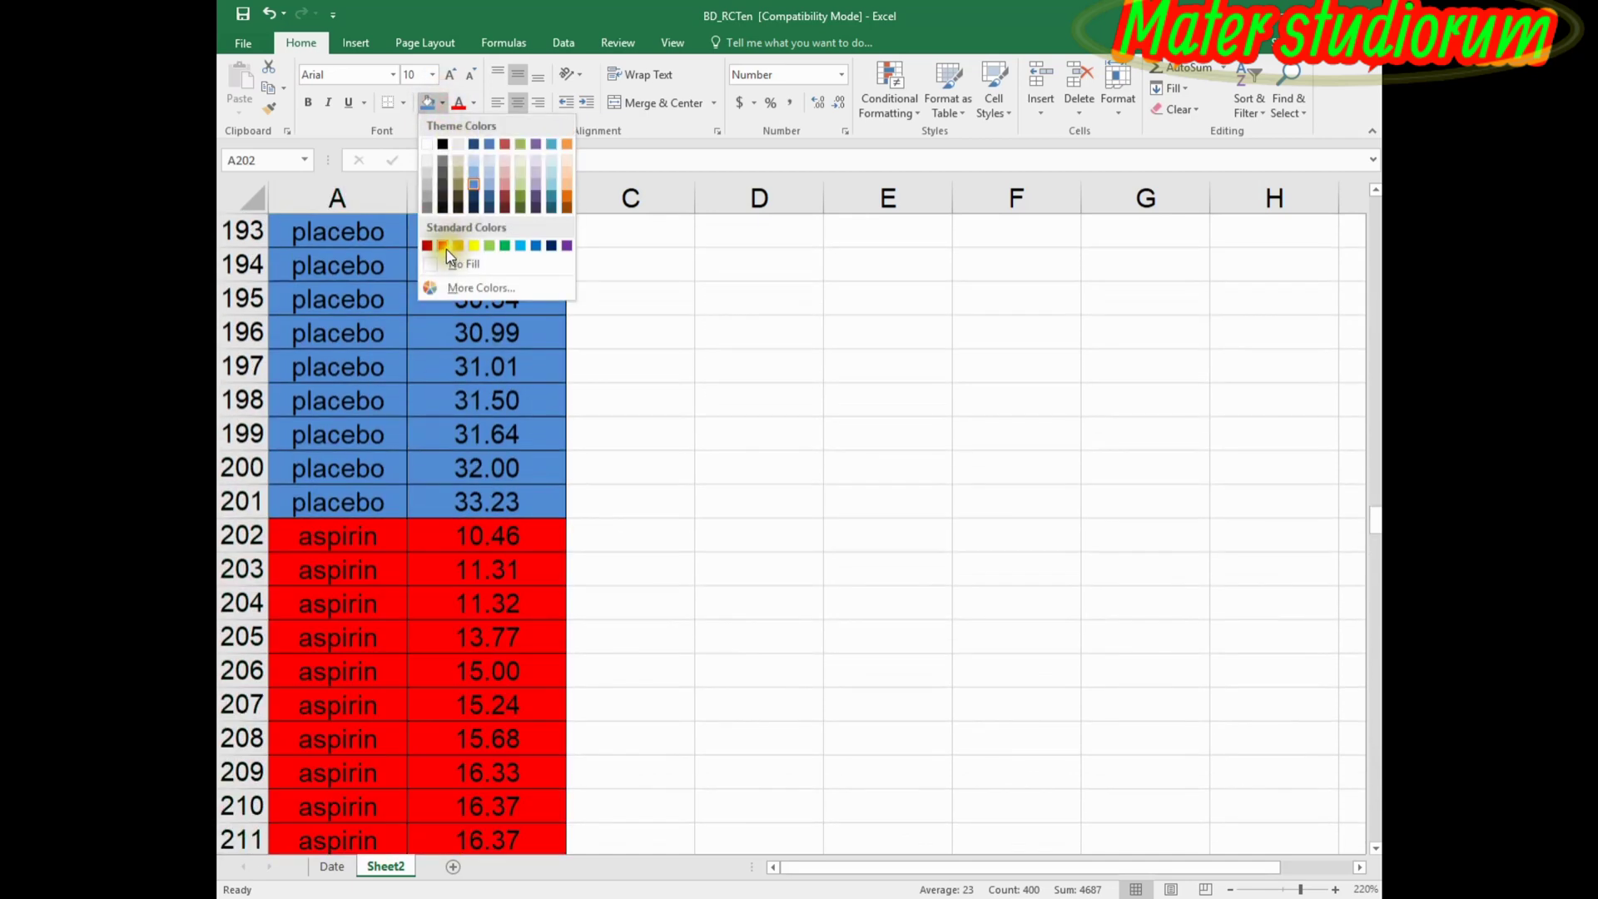
left_click(446, 248)
Select the empty cell D2 beside the first placebo row.
scroll(678, 433, "up", 16)
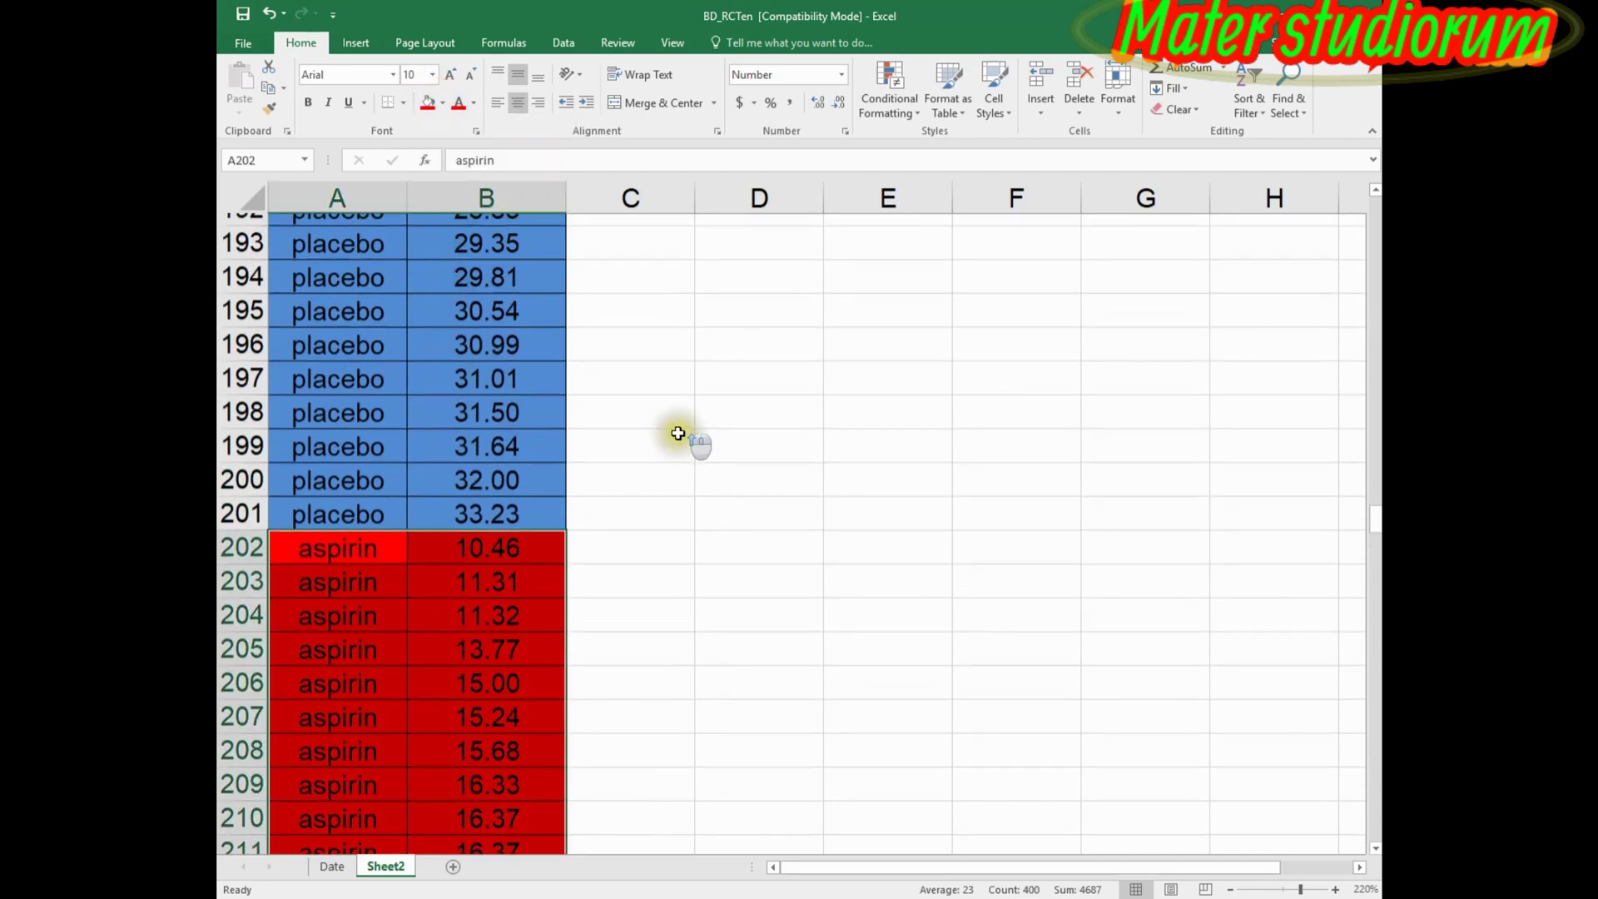
scroll(684, 432, "up", 5)
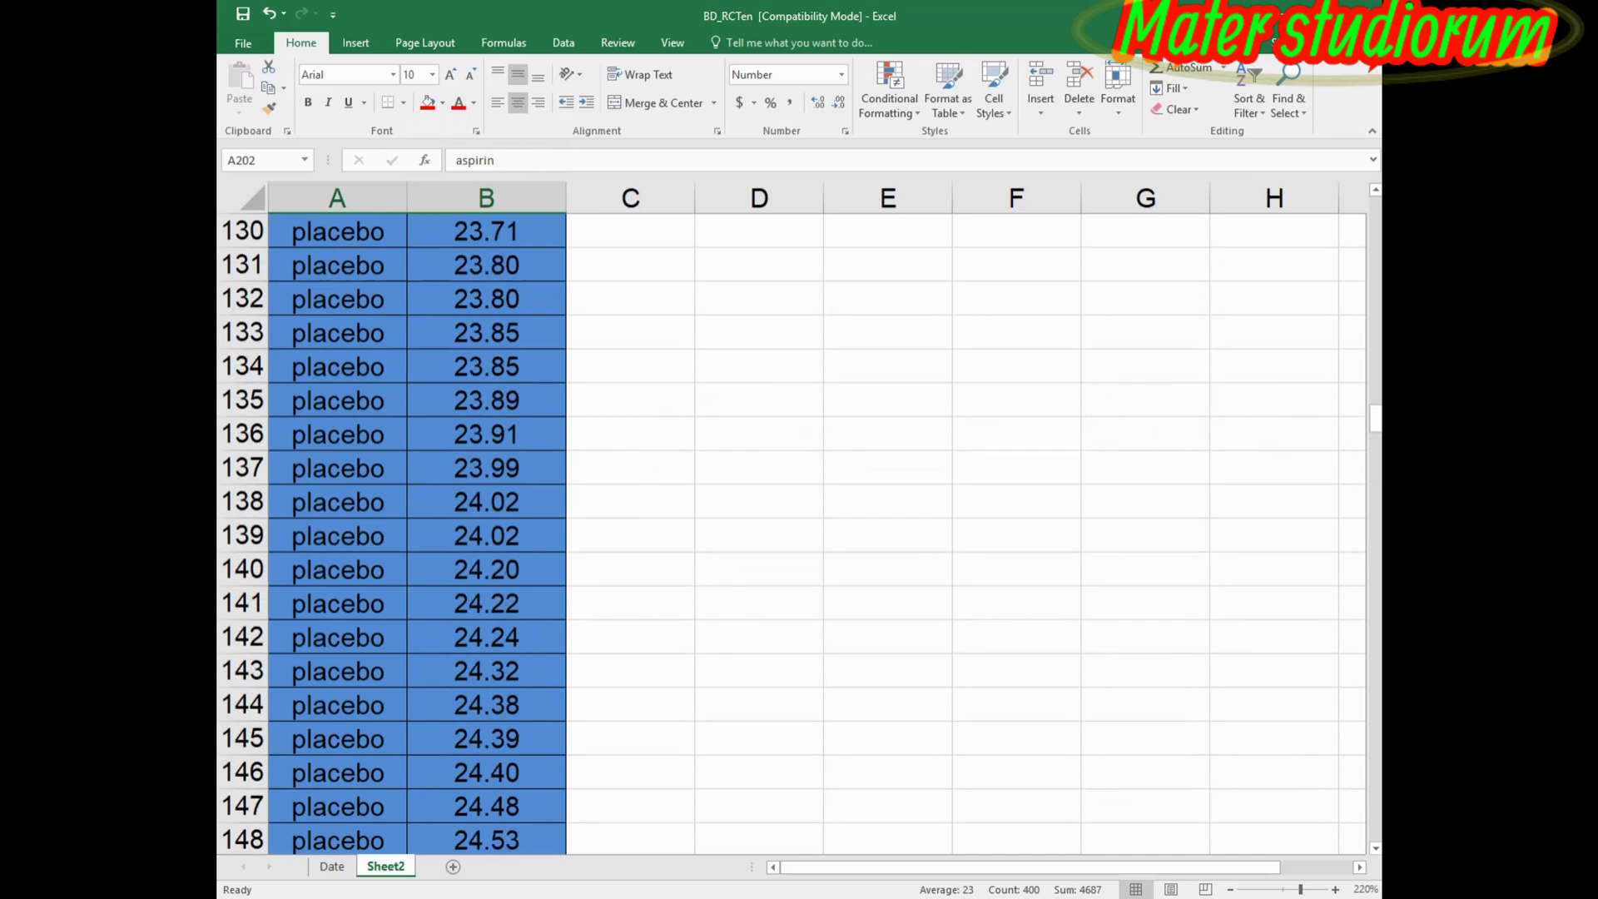
left_click_drag(1376, 421, 1375, 237)
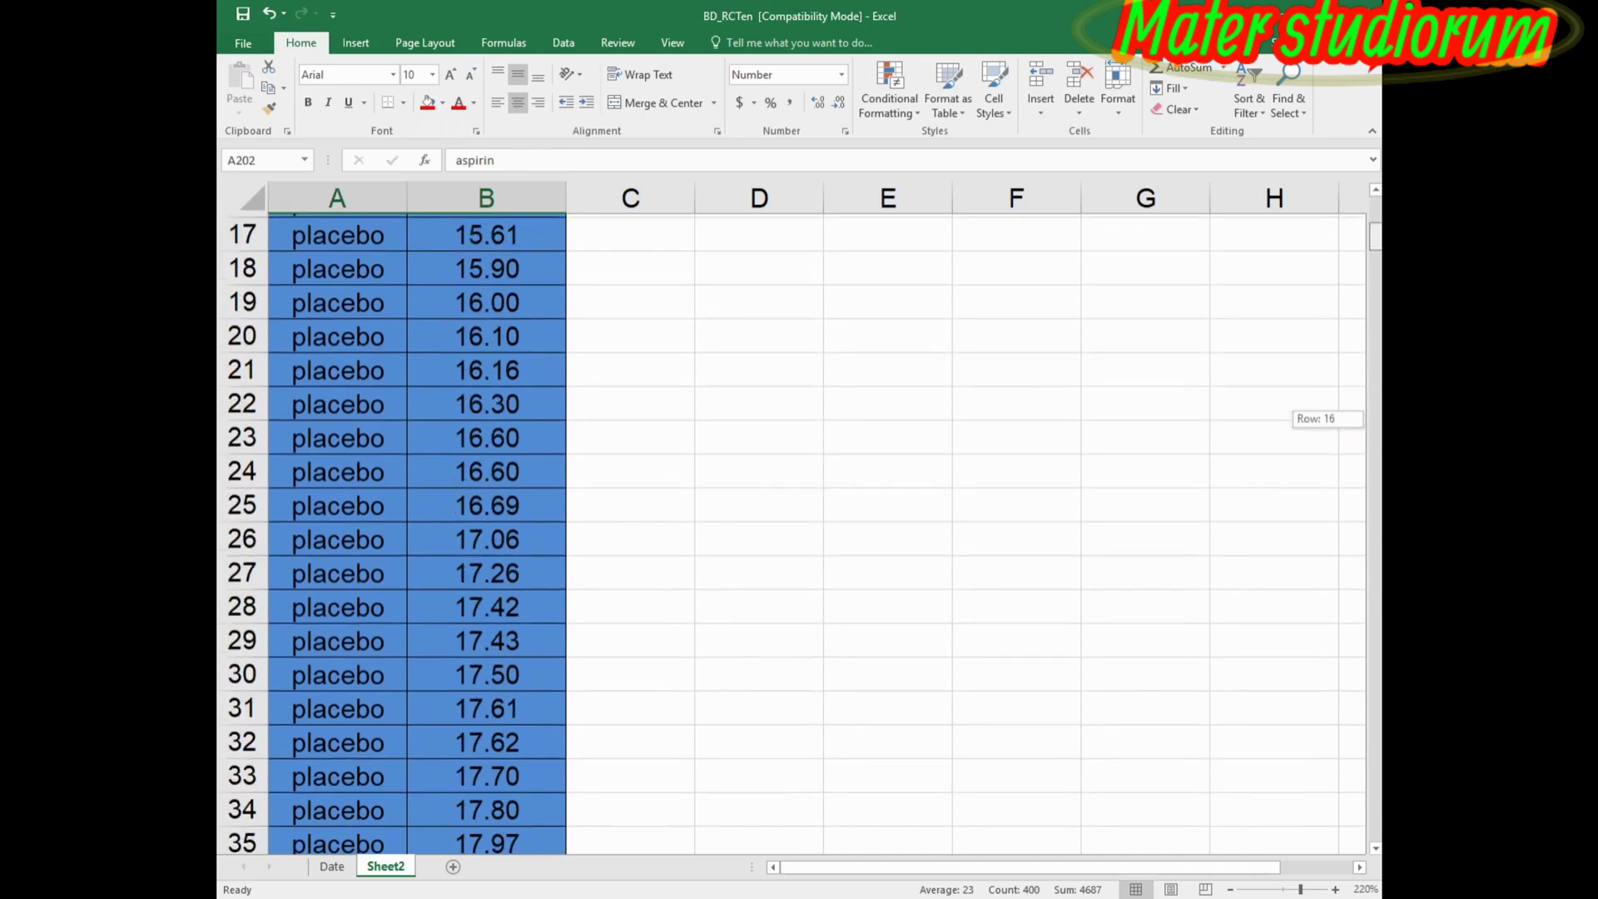
scroll(1315, 324, "up", 5)
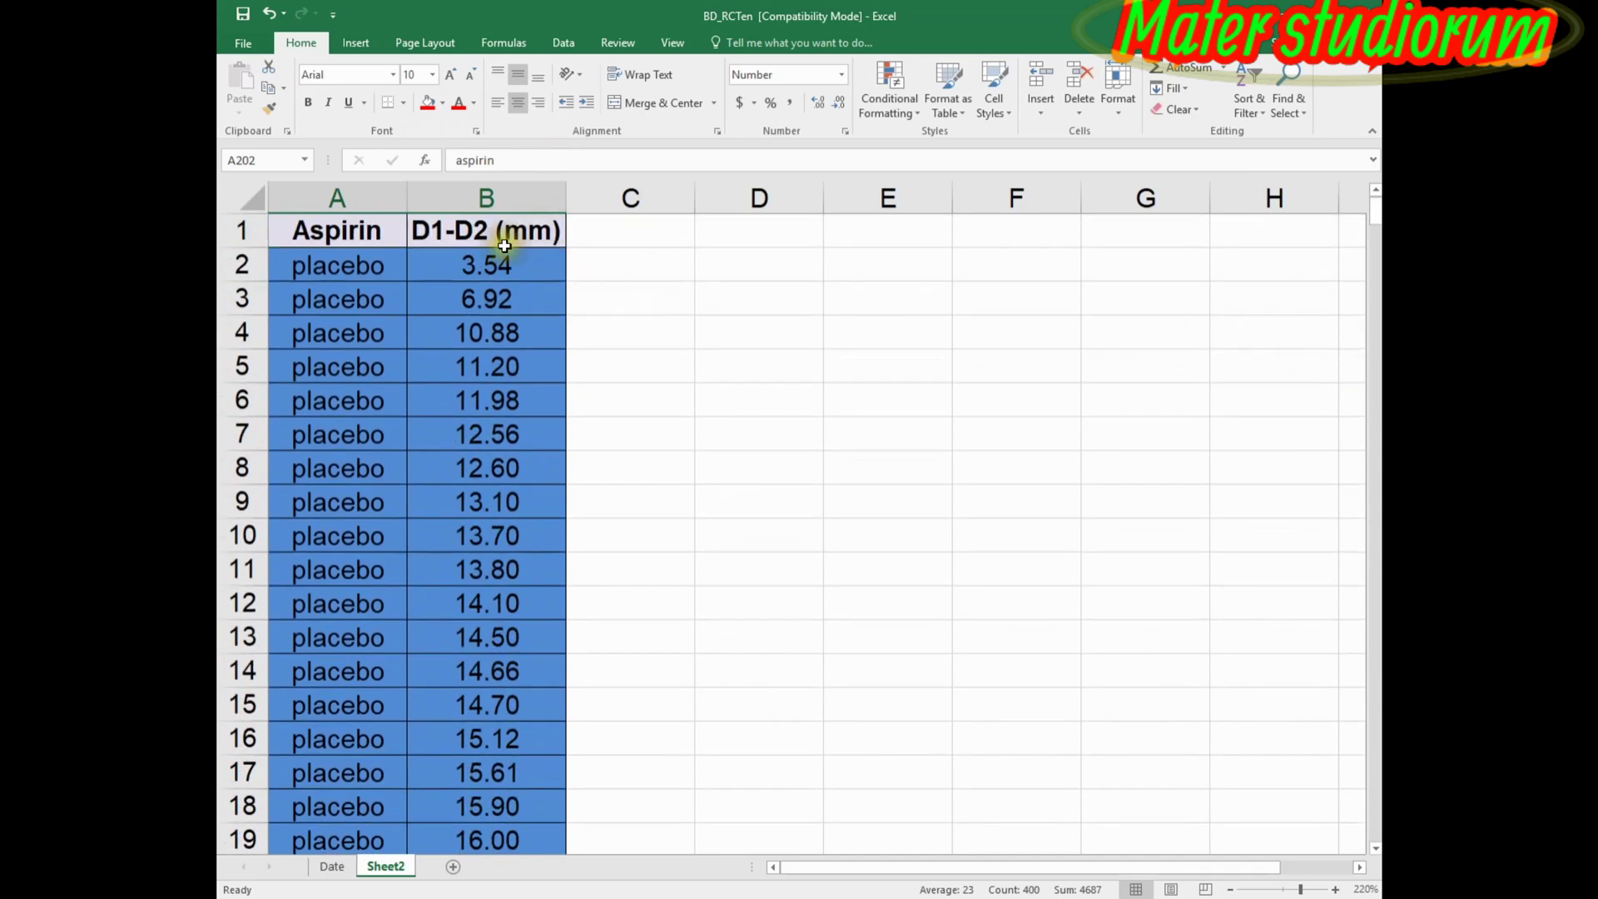
left_click(496, 264)
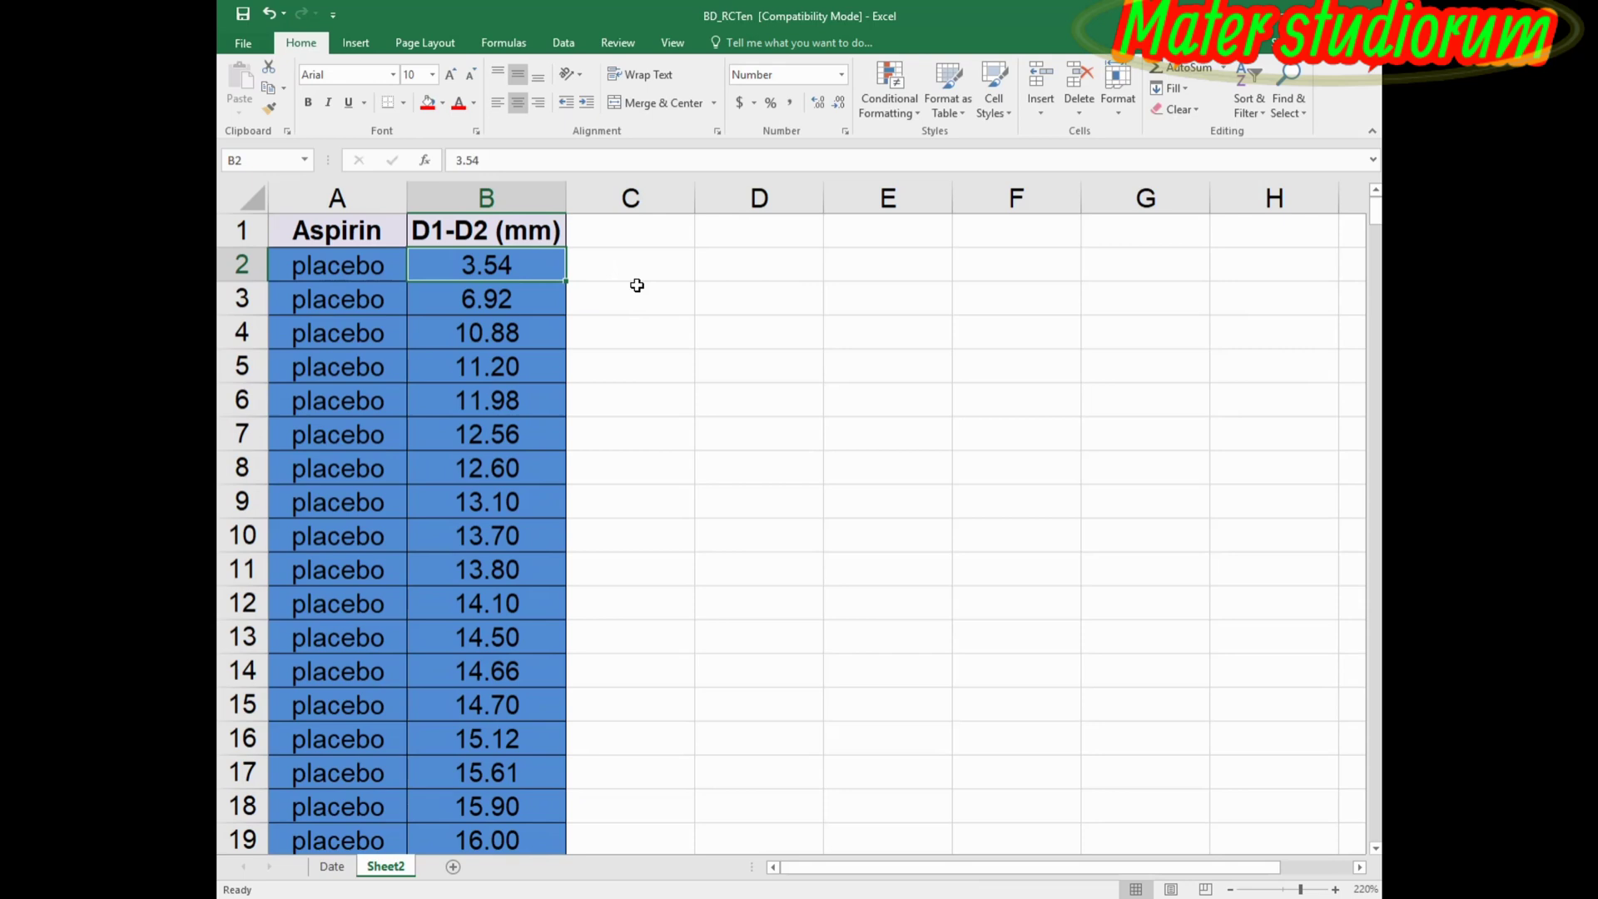
left_click(341, 267)
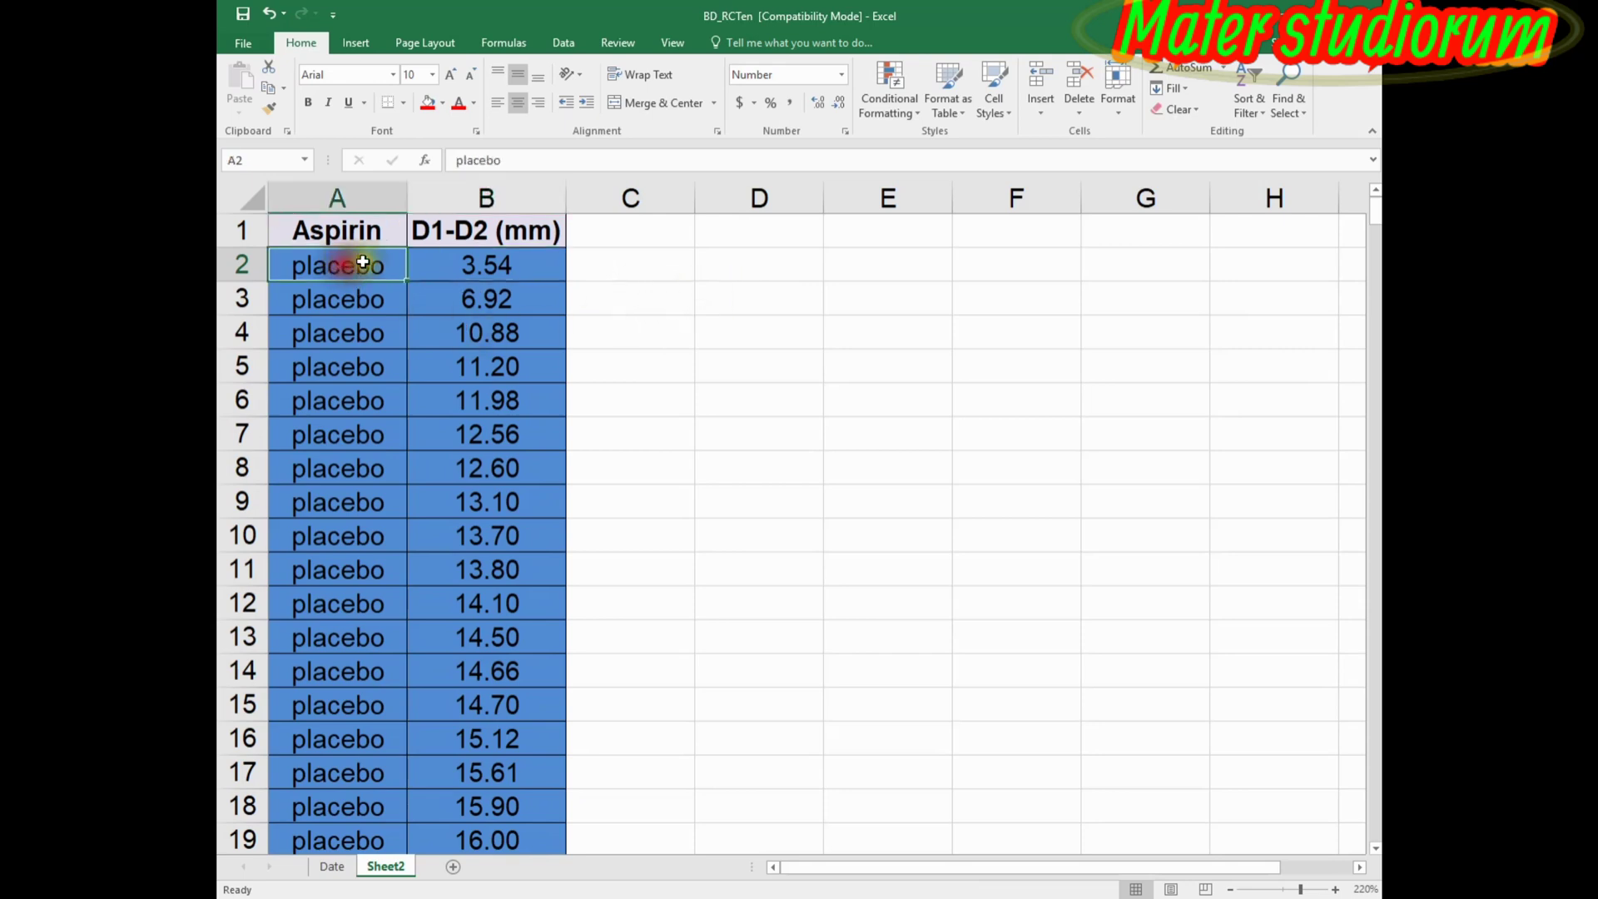
left_click(718, 269)
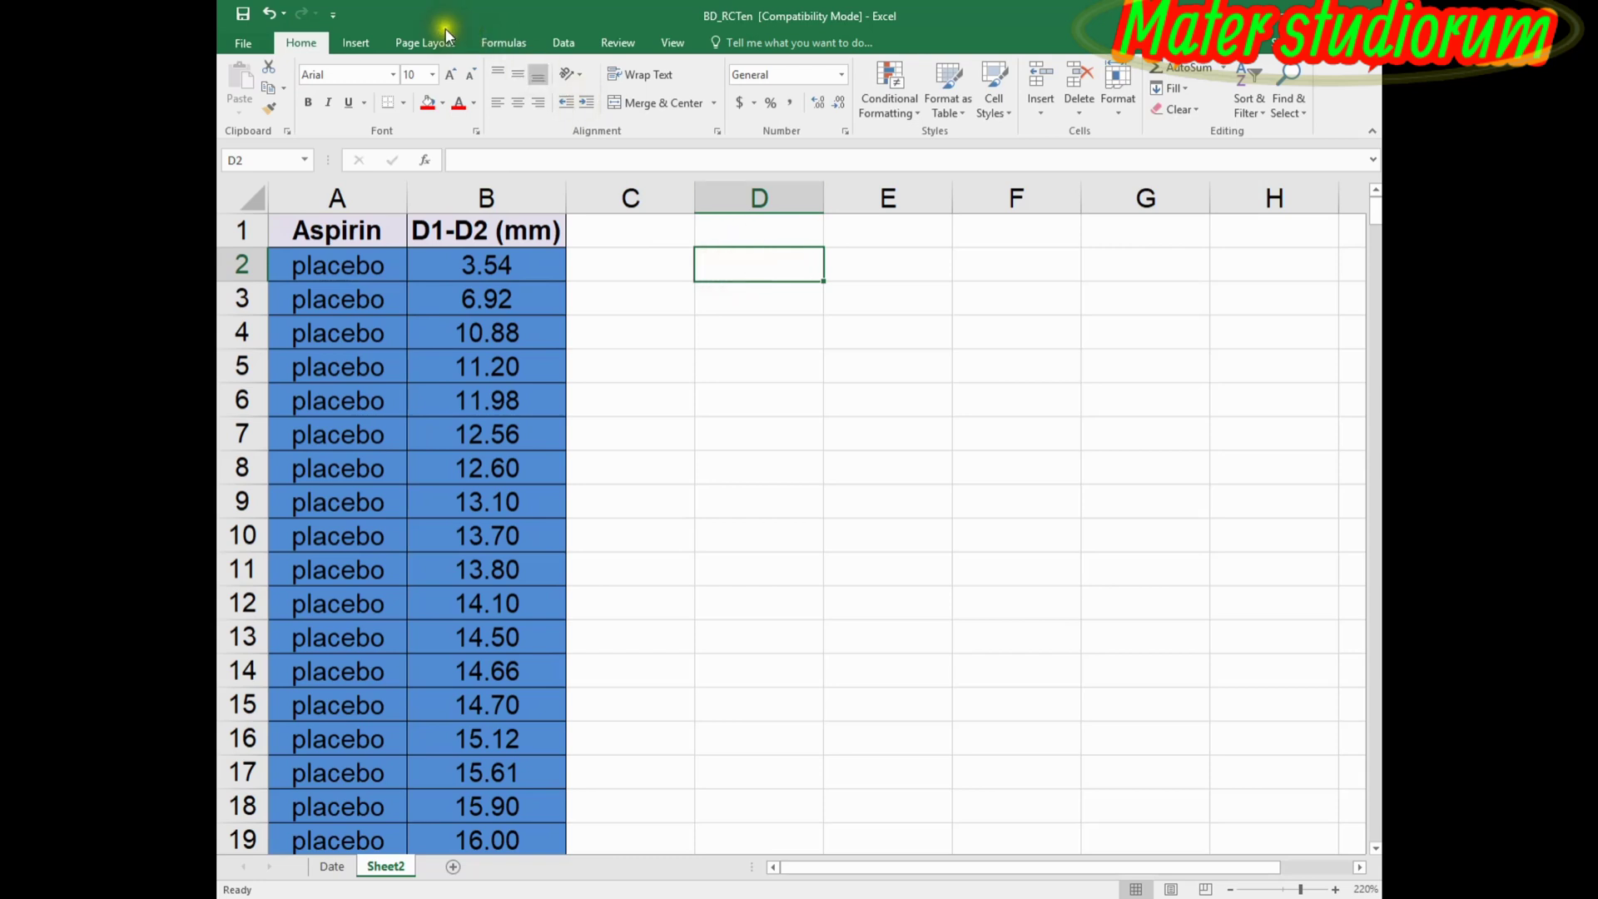
Enable the Analysis ToolPak in the list of available Excel add-ins.
left_click(563, 42)
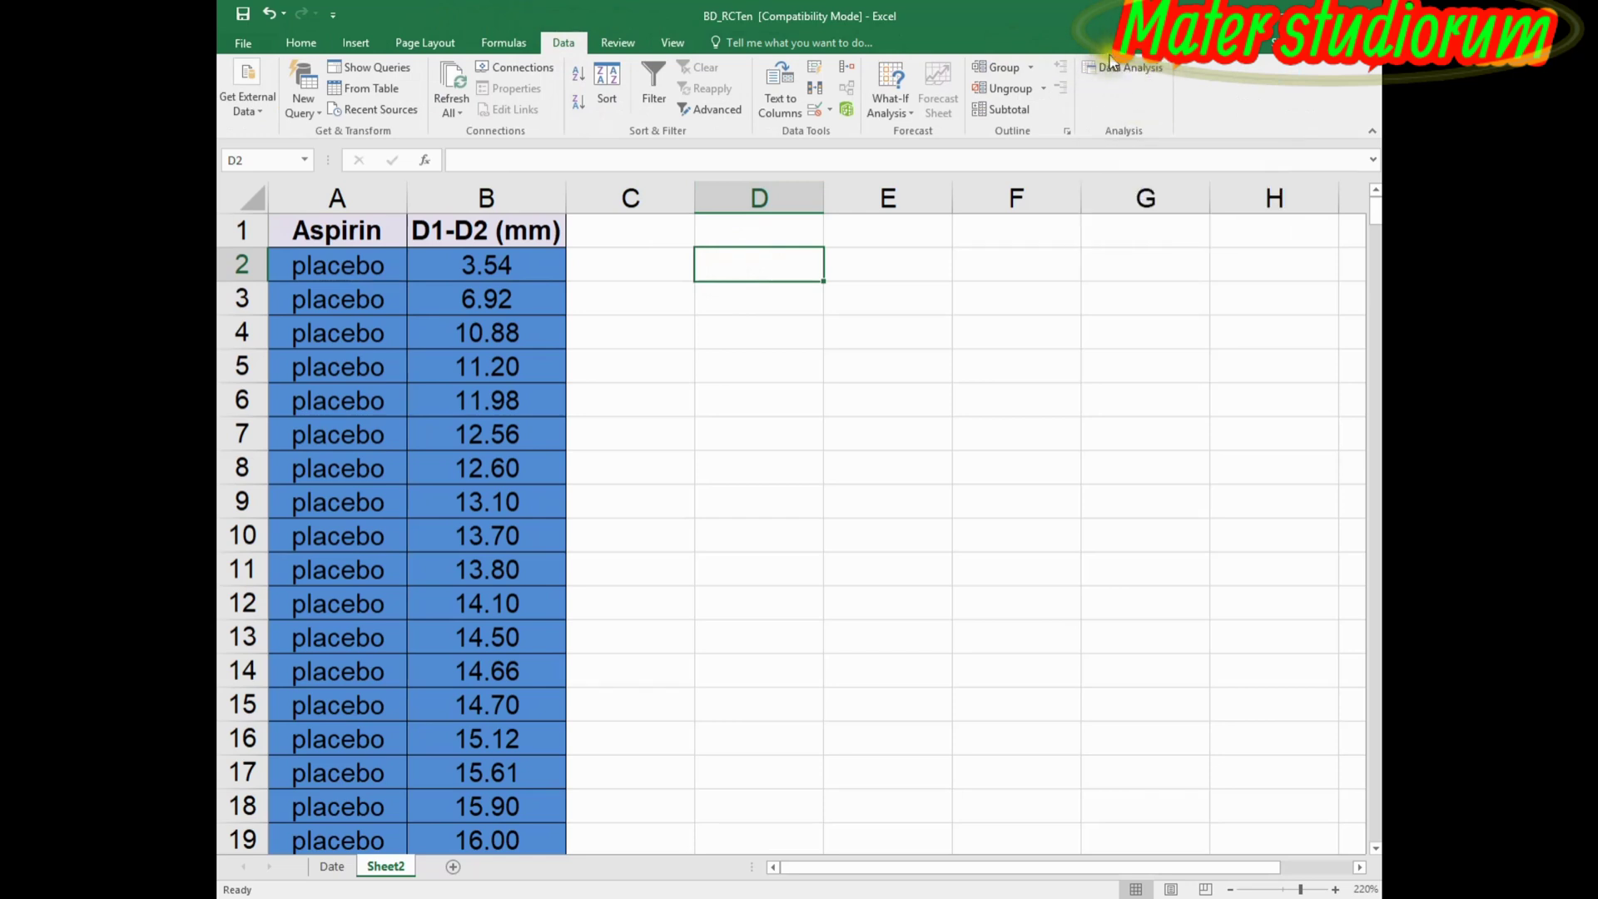
left_click(331, 13)
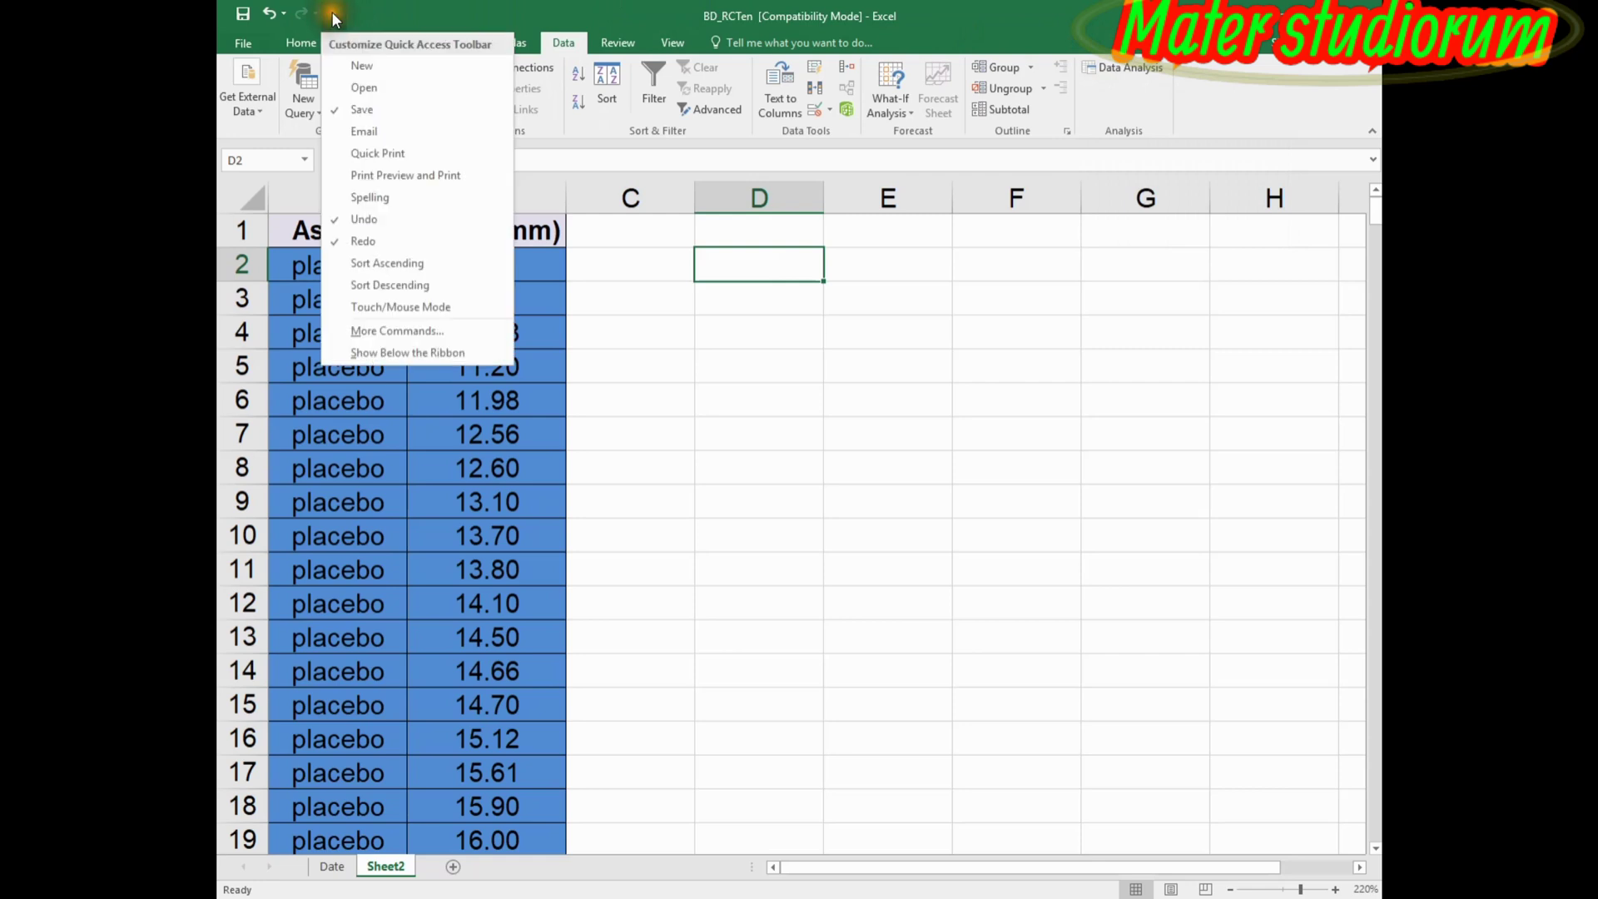
left_click(408, 332)
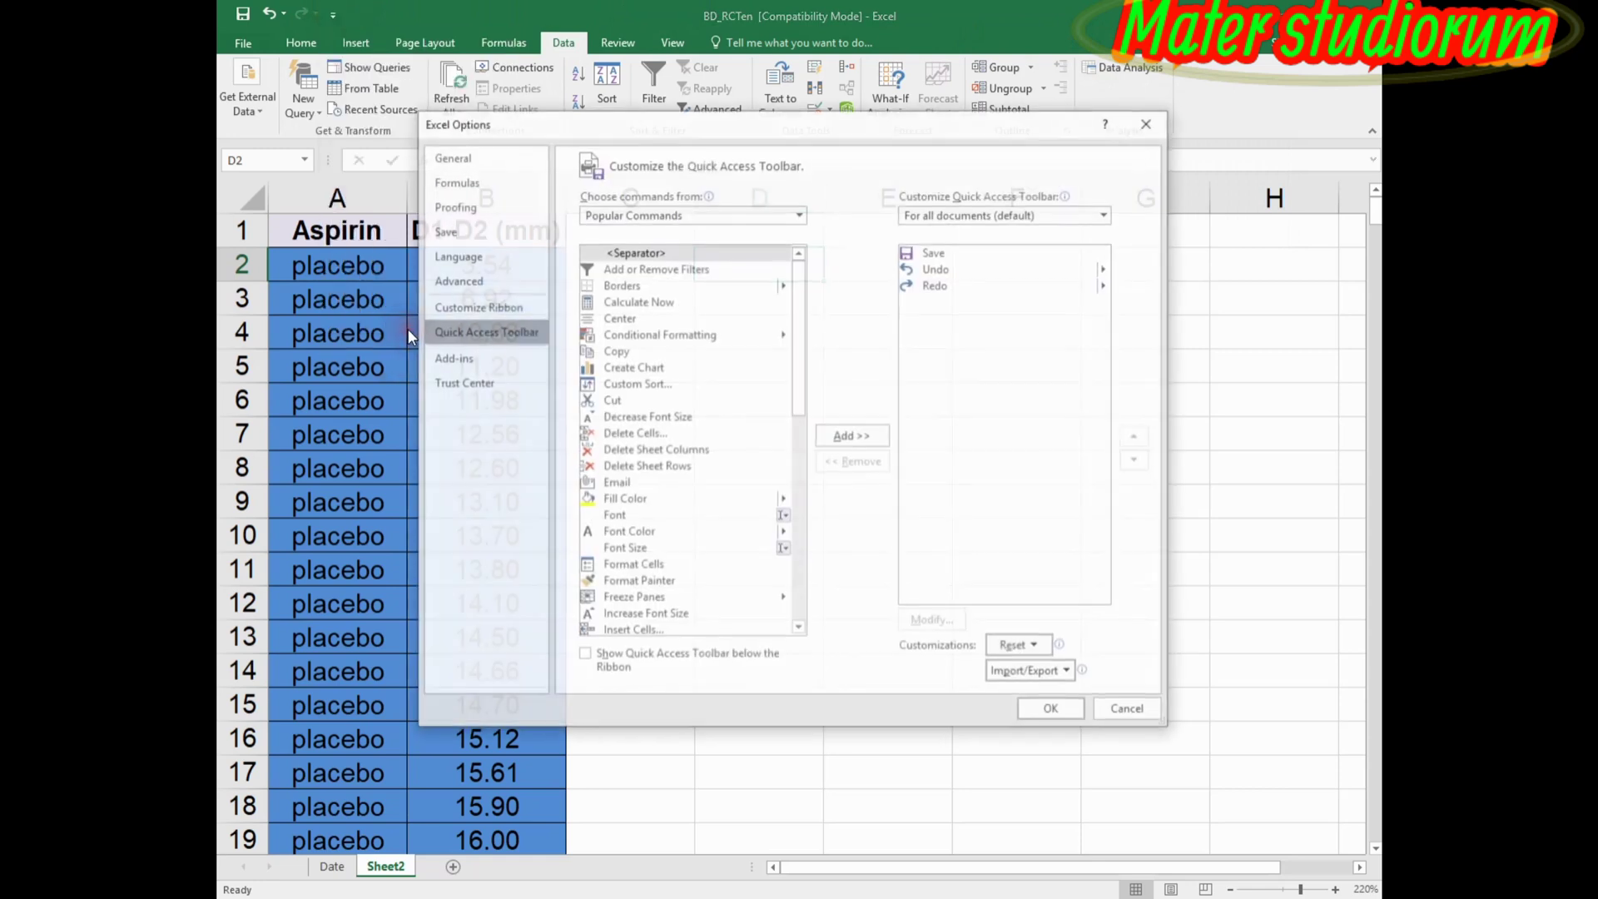
left_click(463, 358)
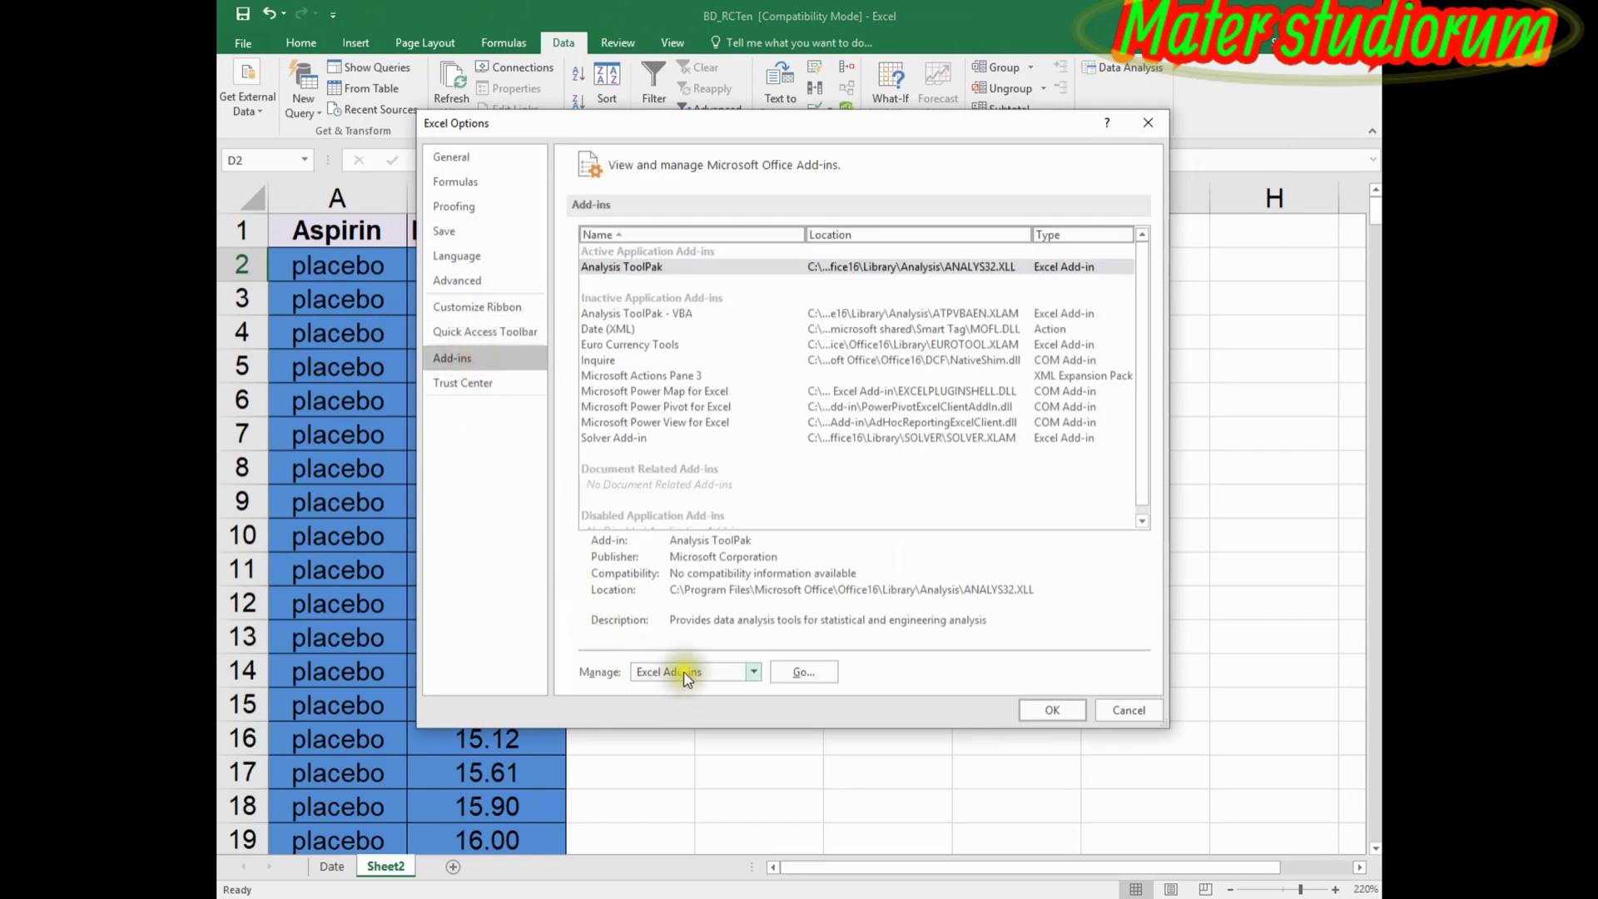
left_click(797, 673)
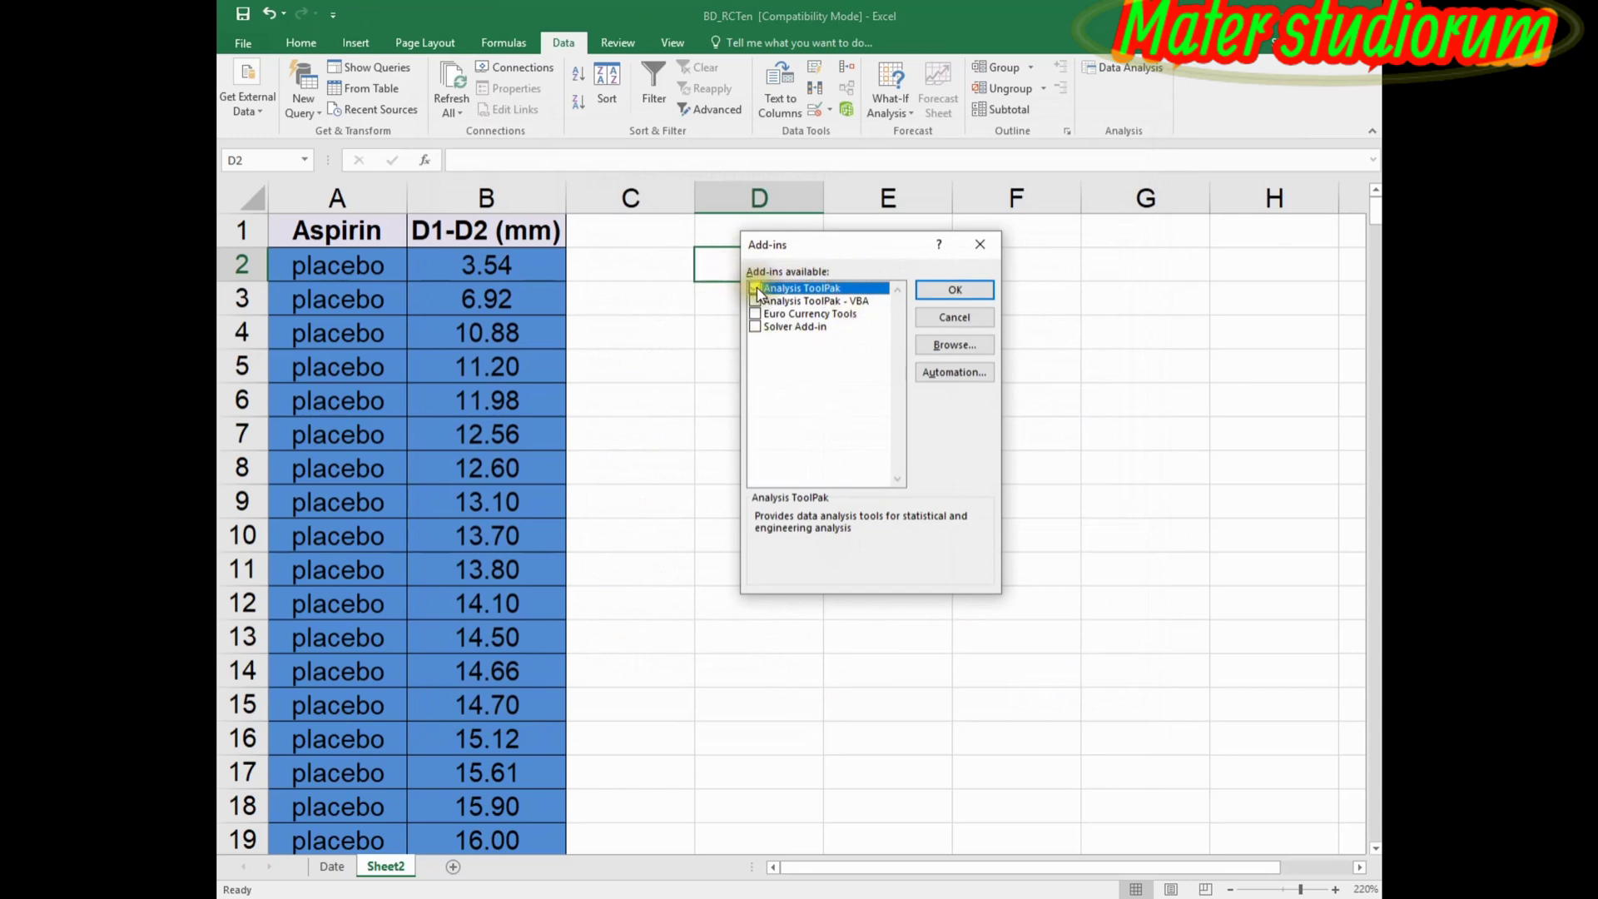
left_click(946, 293)
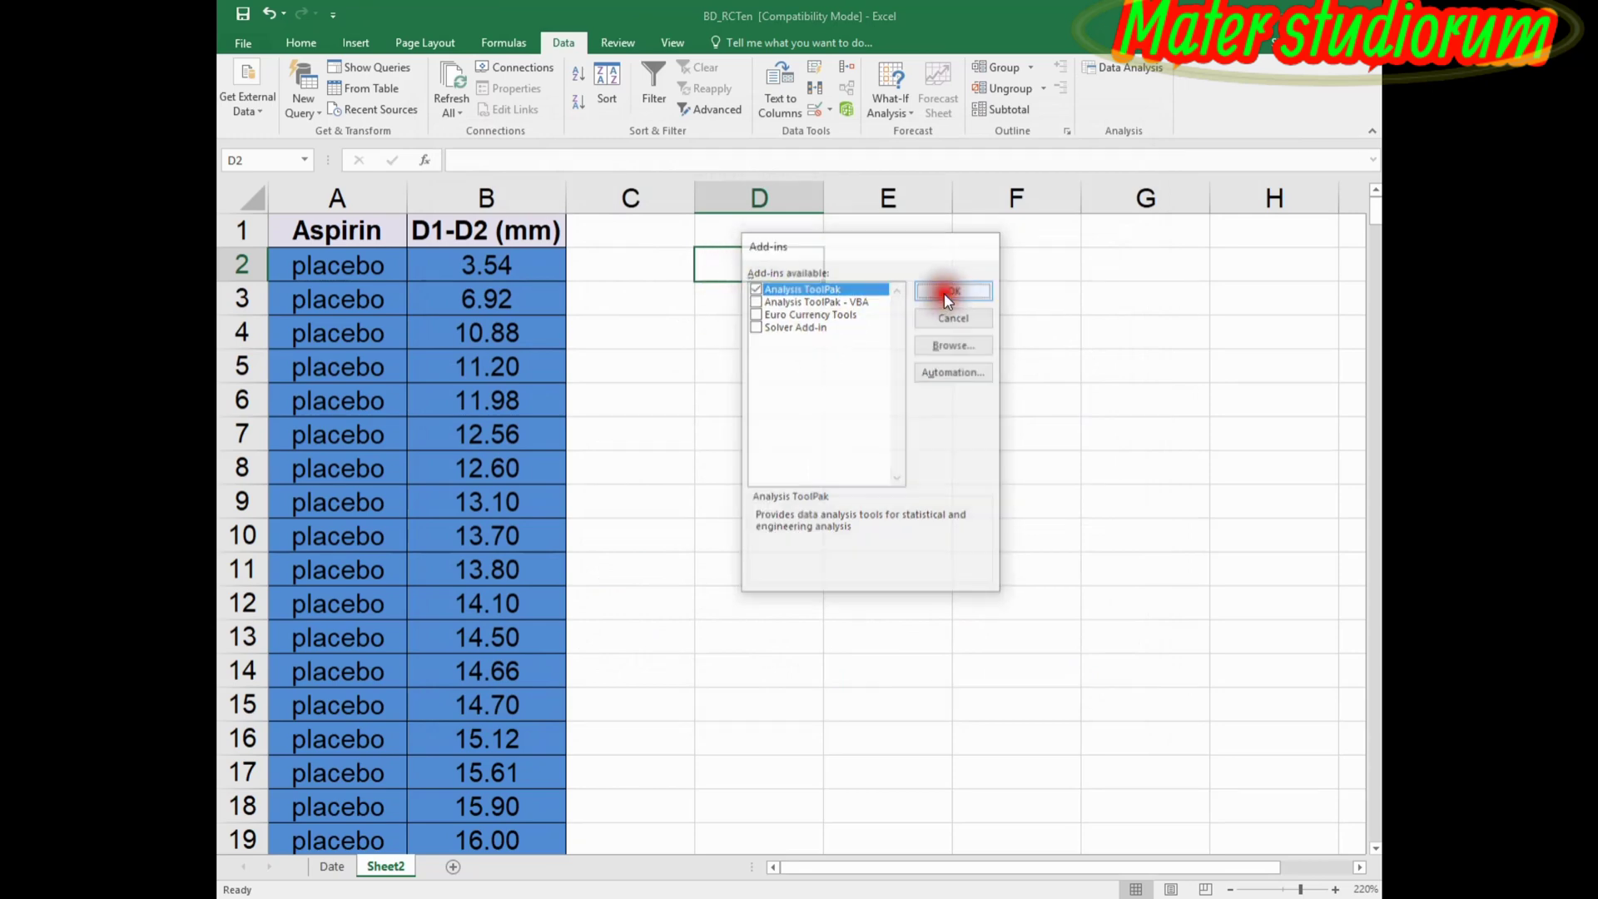
Open the data analysis tools and examine the paired, equal-variance and unequal-variance t-test options.
left_click(508, 44)
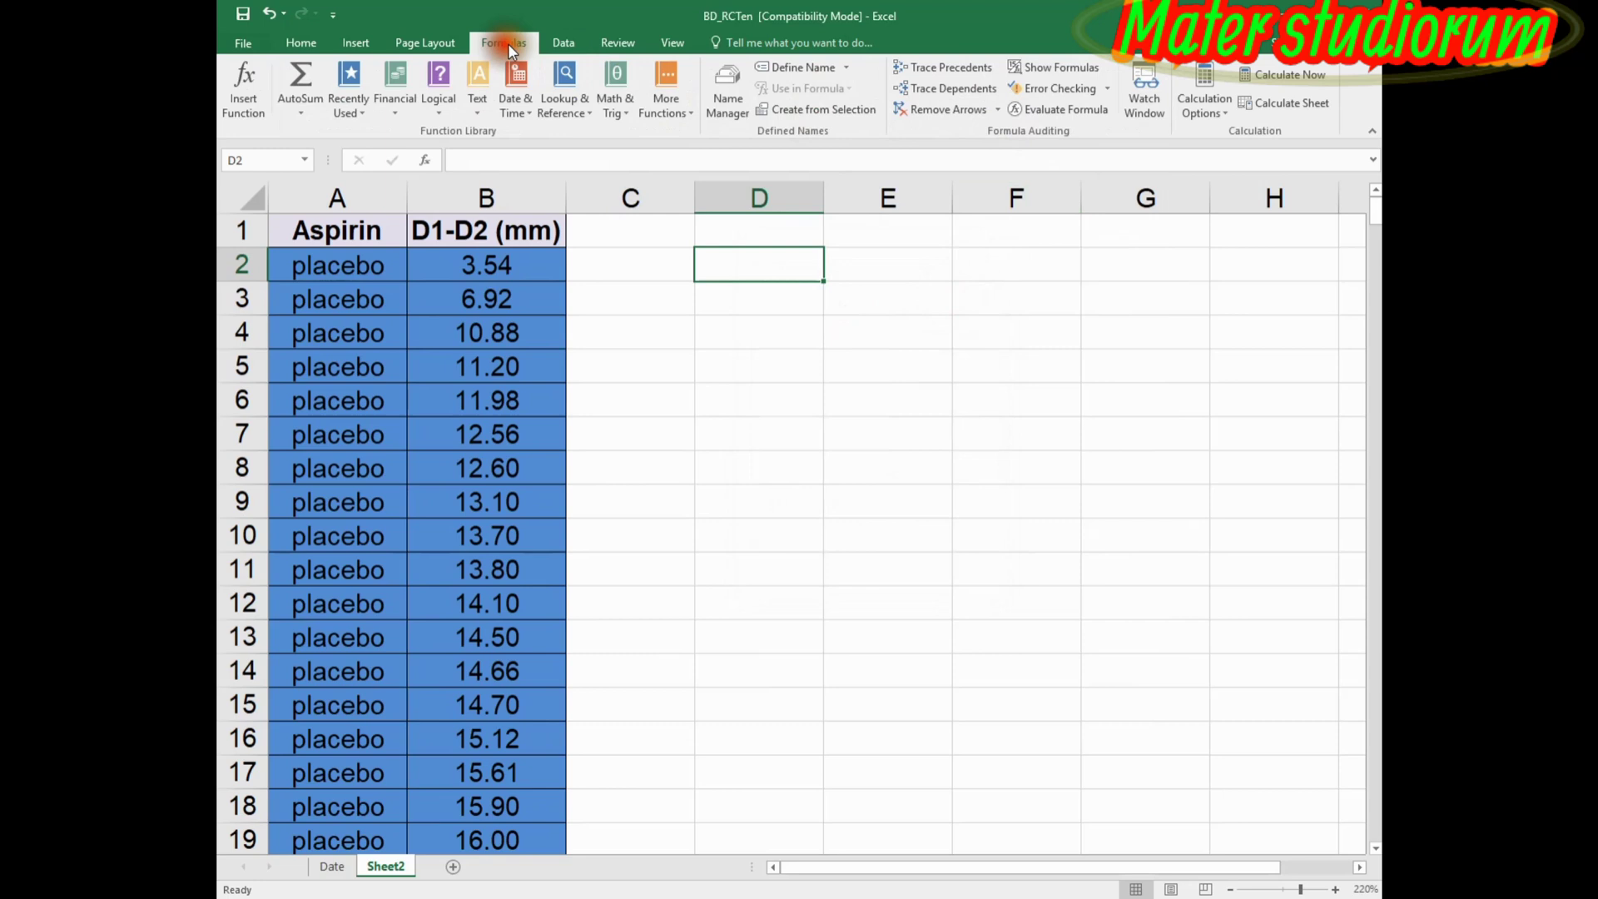
left_click(558, 41)
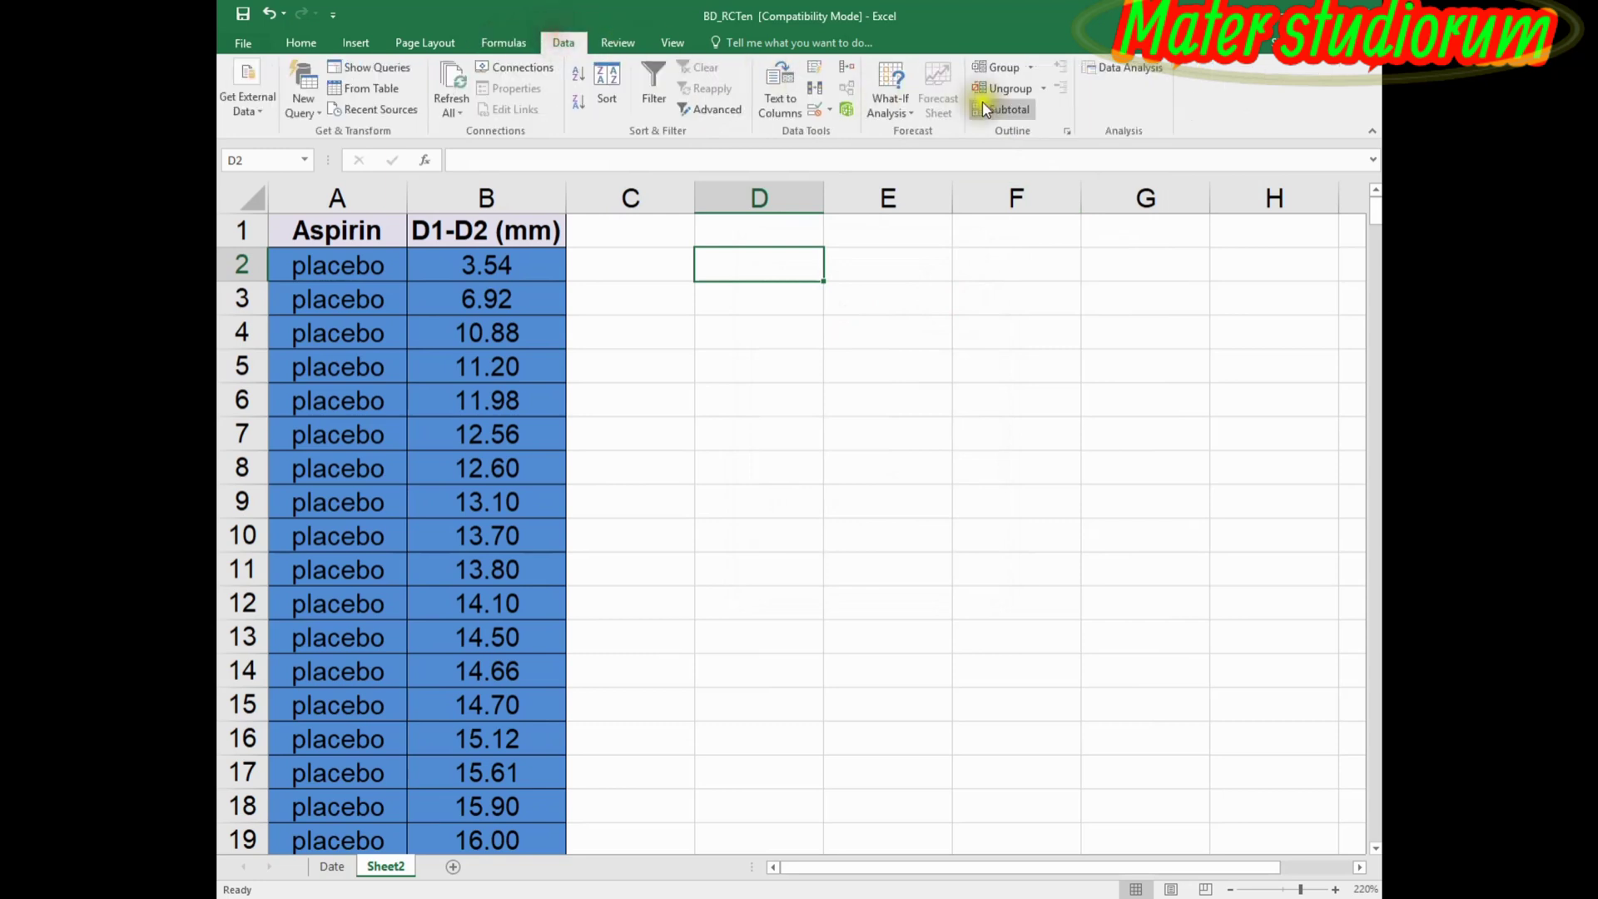
left_click(1126, 69)
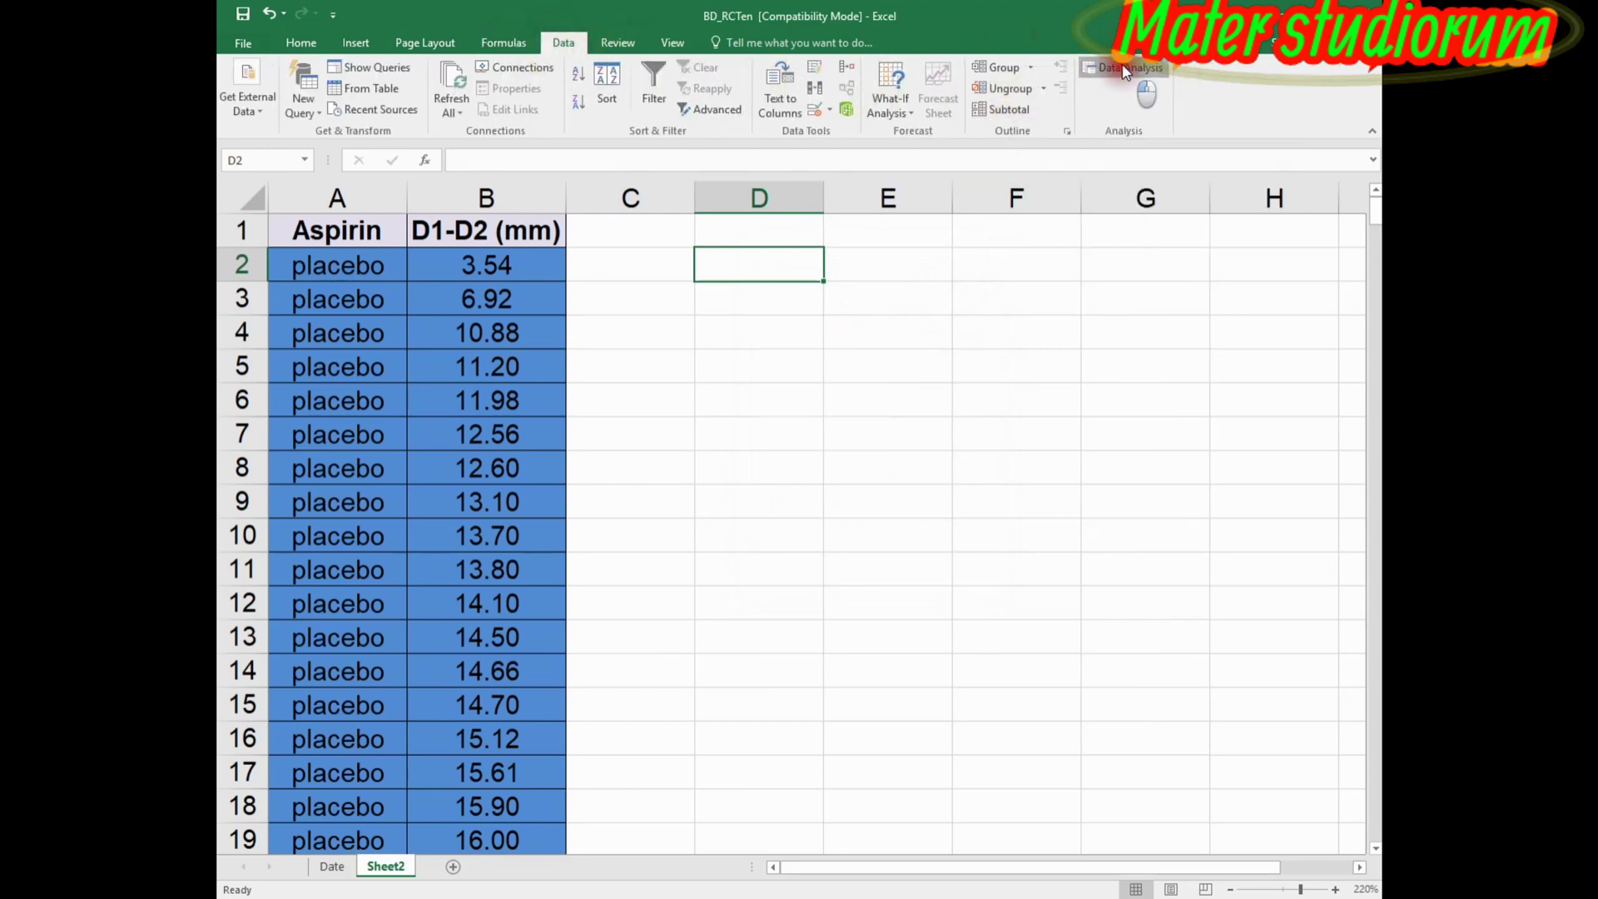
left_click_drag(959, 440, 960, 452)
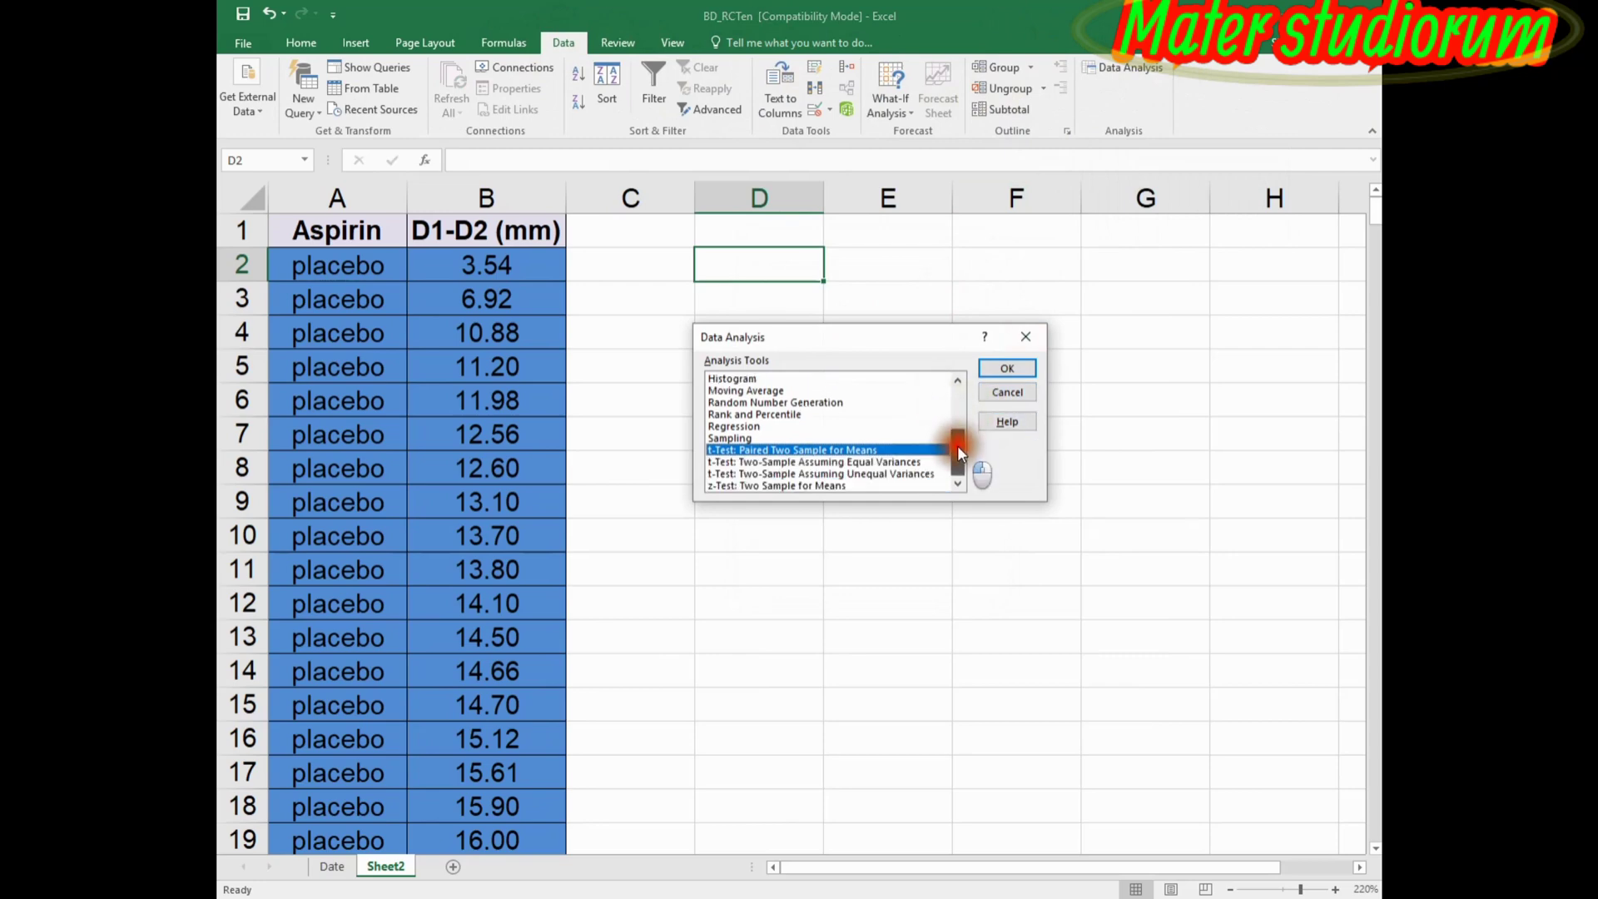
left_click(771, 461)
left_click(777, 474)
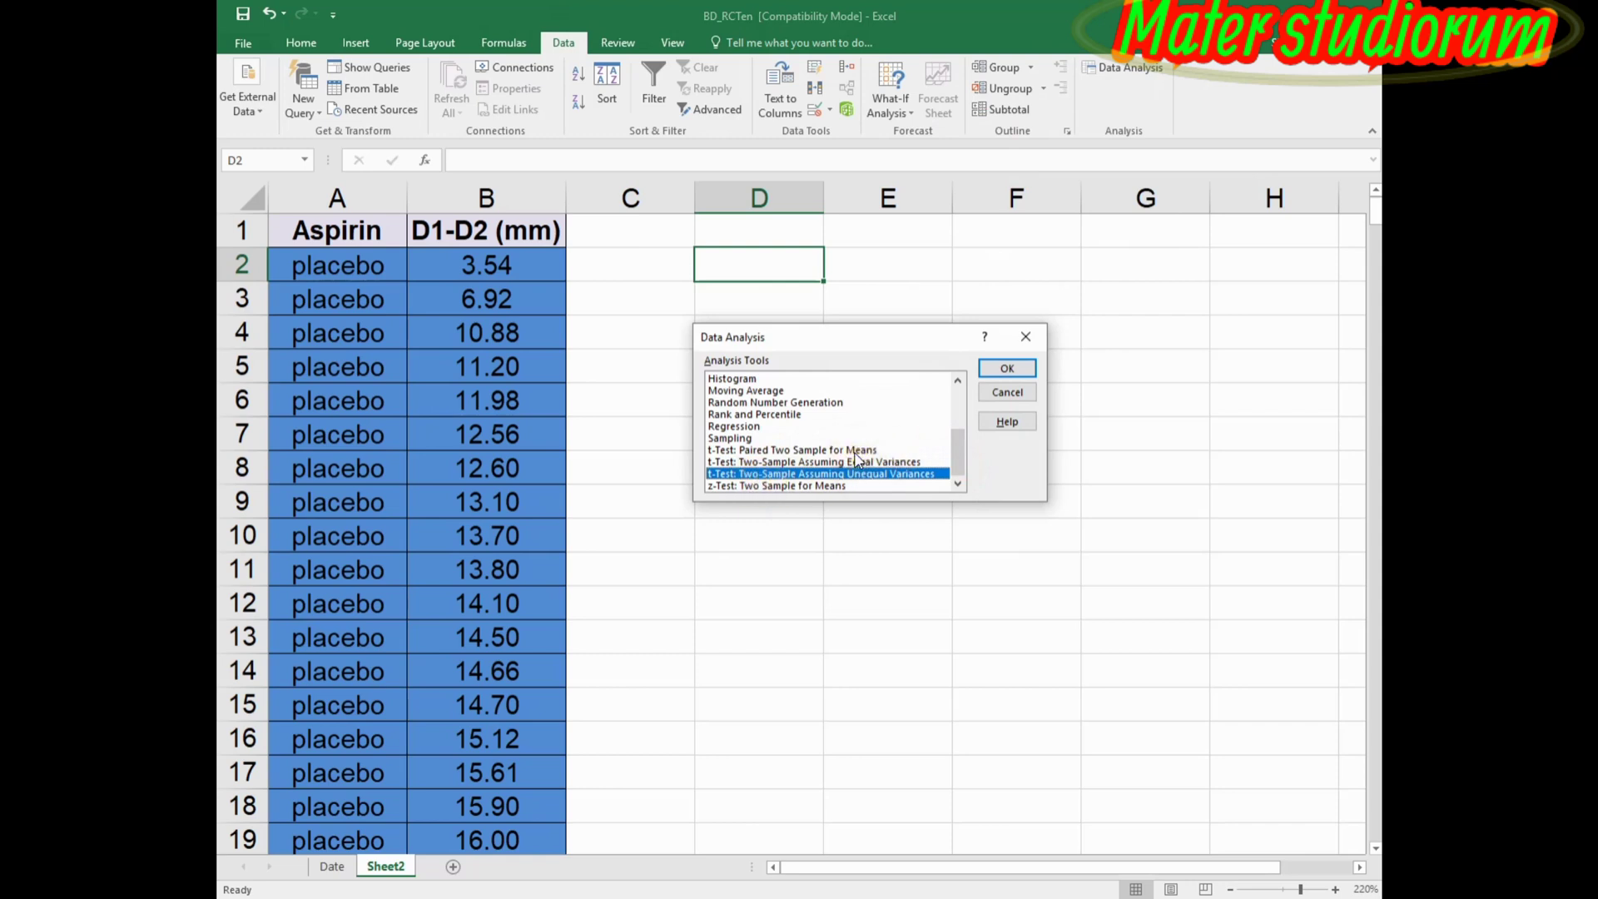
left_click(772, 450)
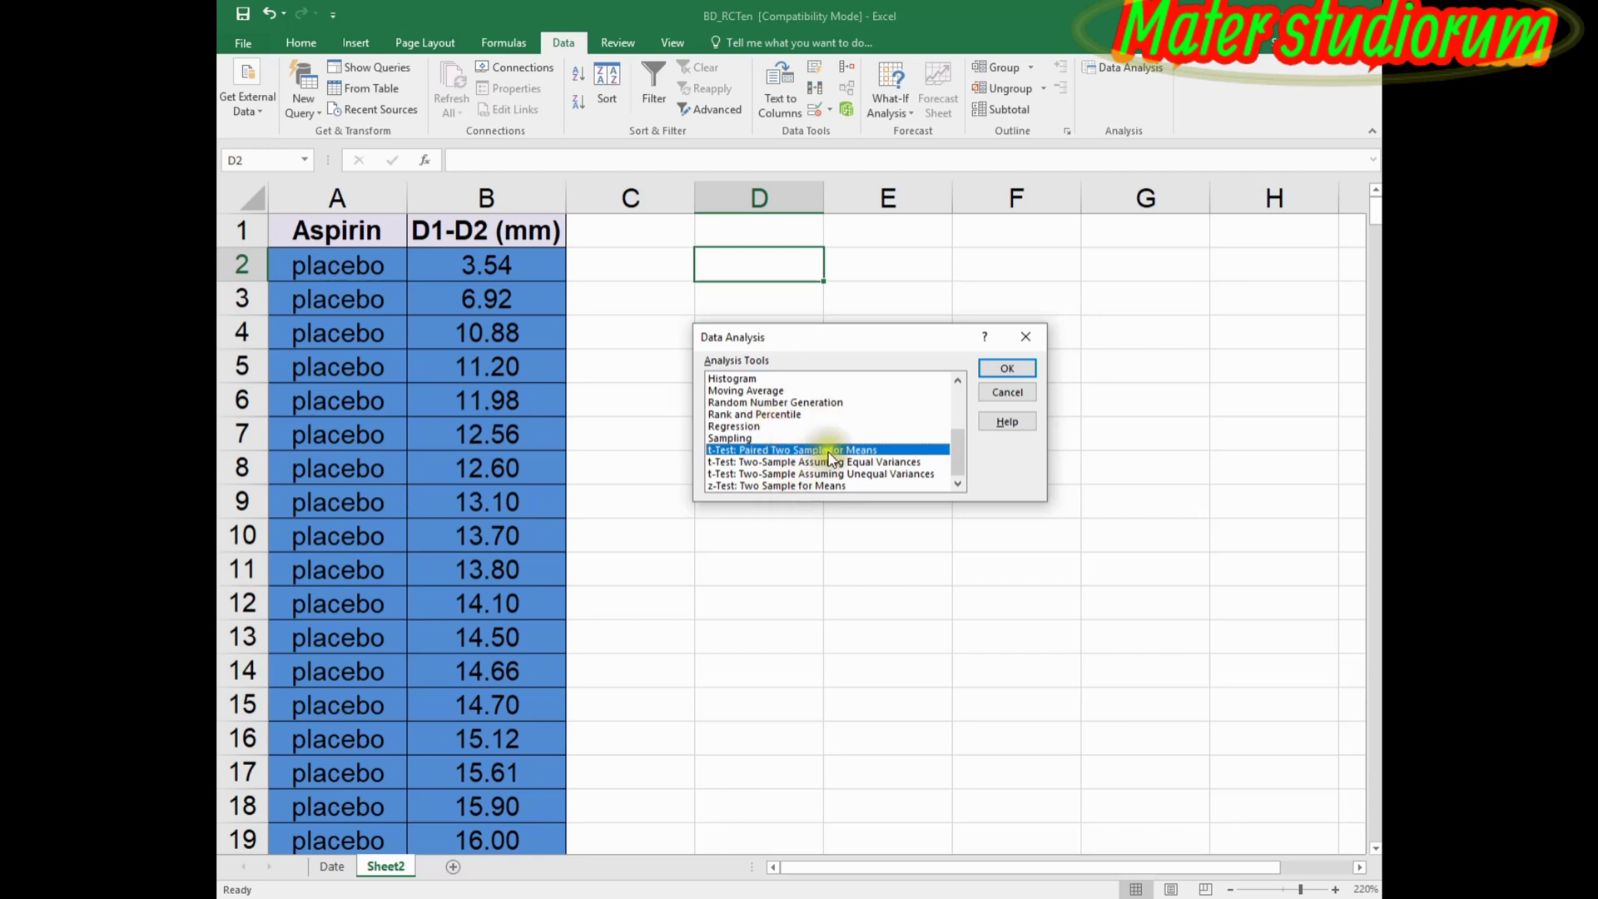
left_click(794, 463)
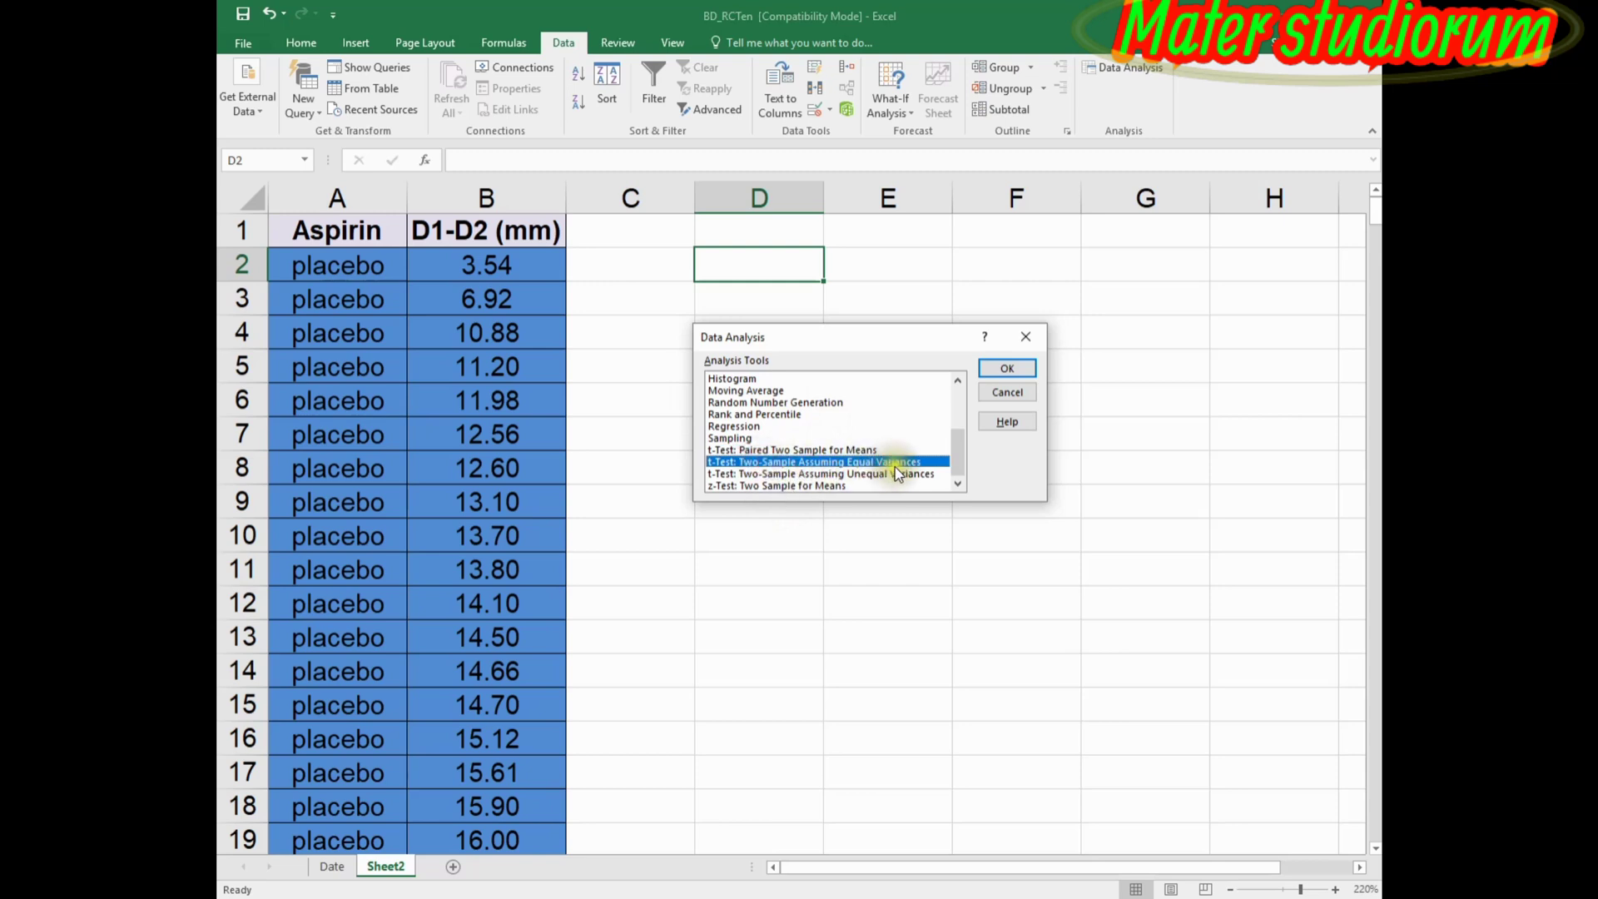
left_click(861, 475)
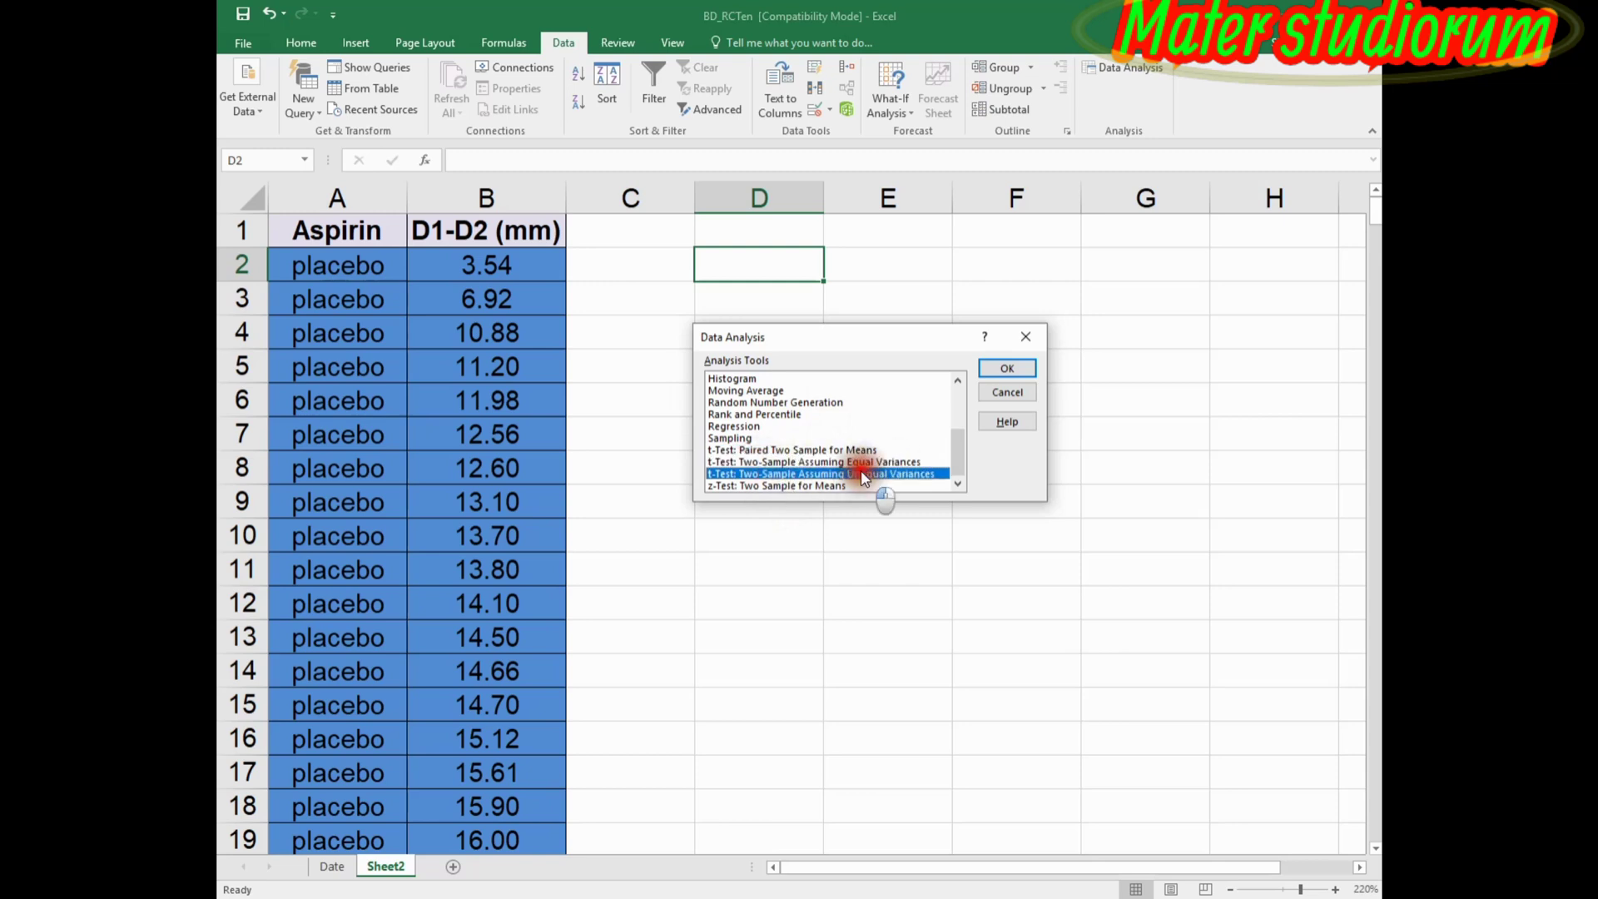
left_click(883, 477)
Start the F-Test Two-Sample for Variances and set its Variable 1 range to the placebo differences, B2:B201.
left_click_drag(959, 442, 968, 405)
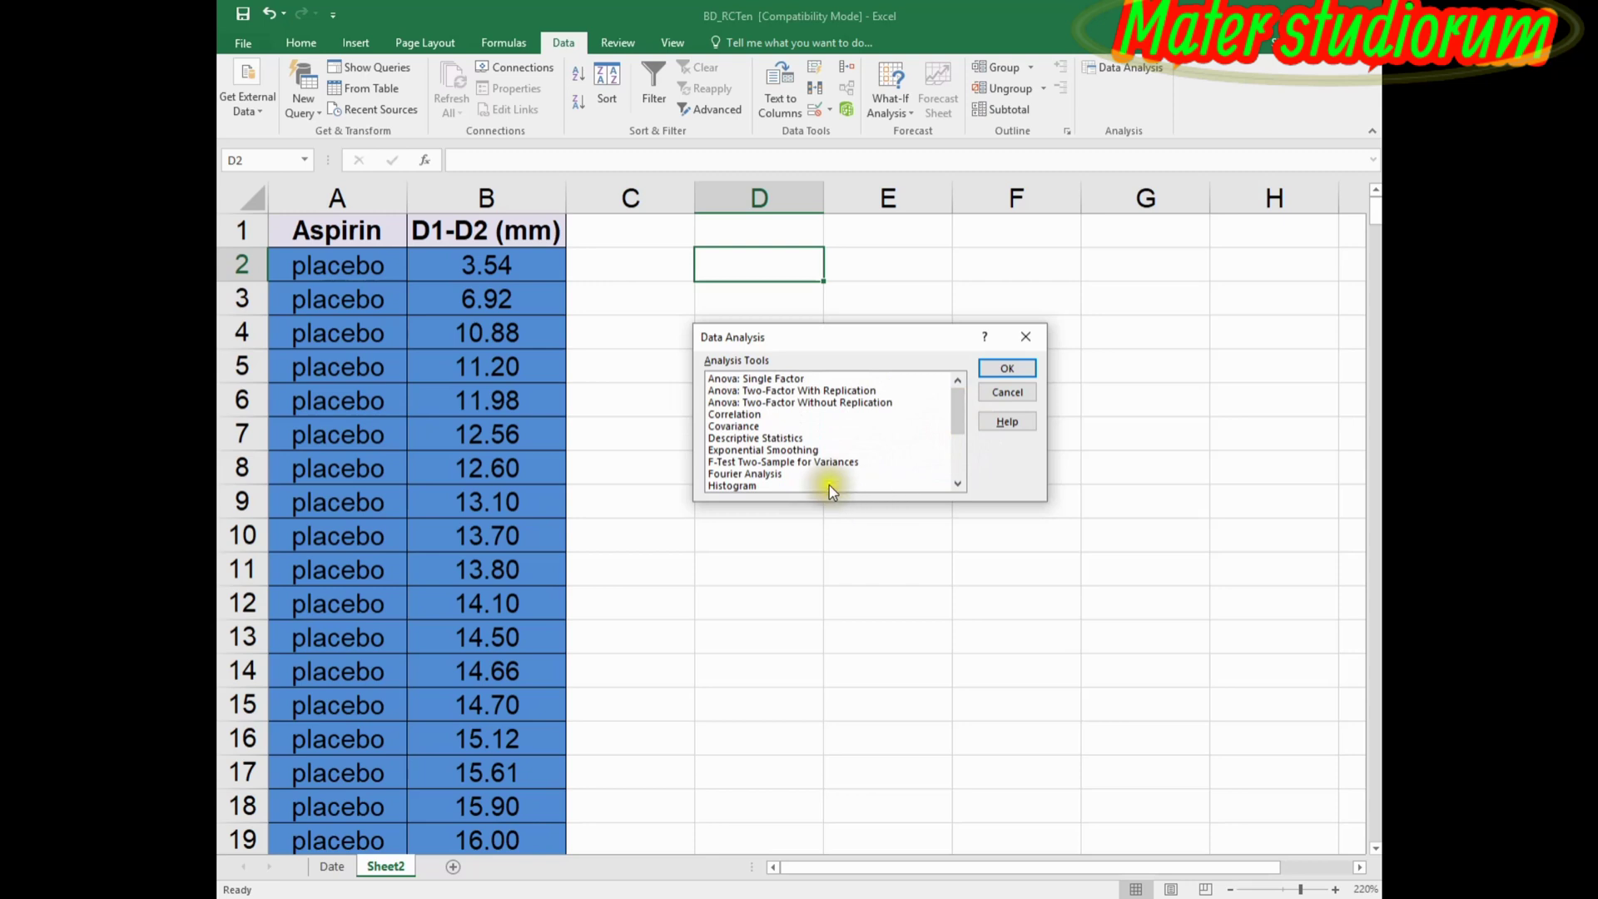
left_click(791, 461)
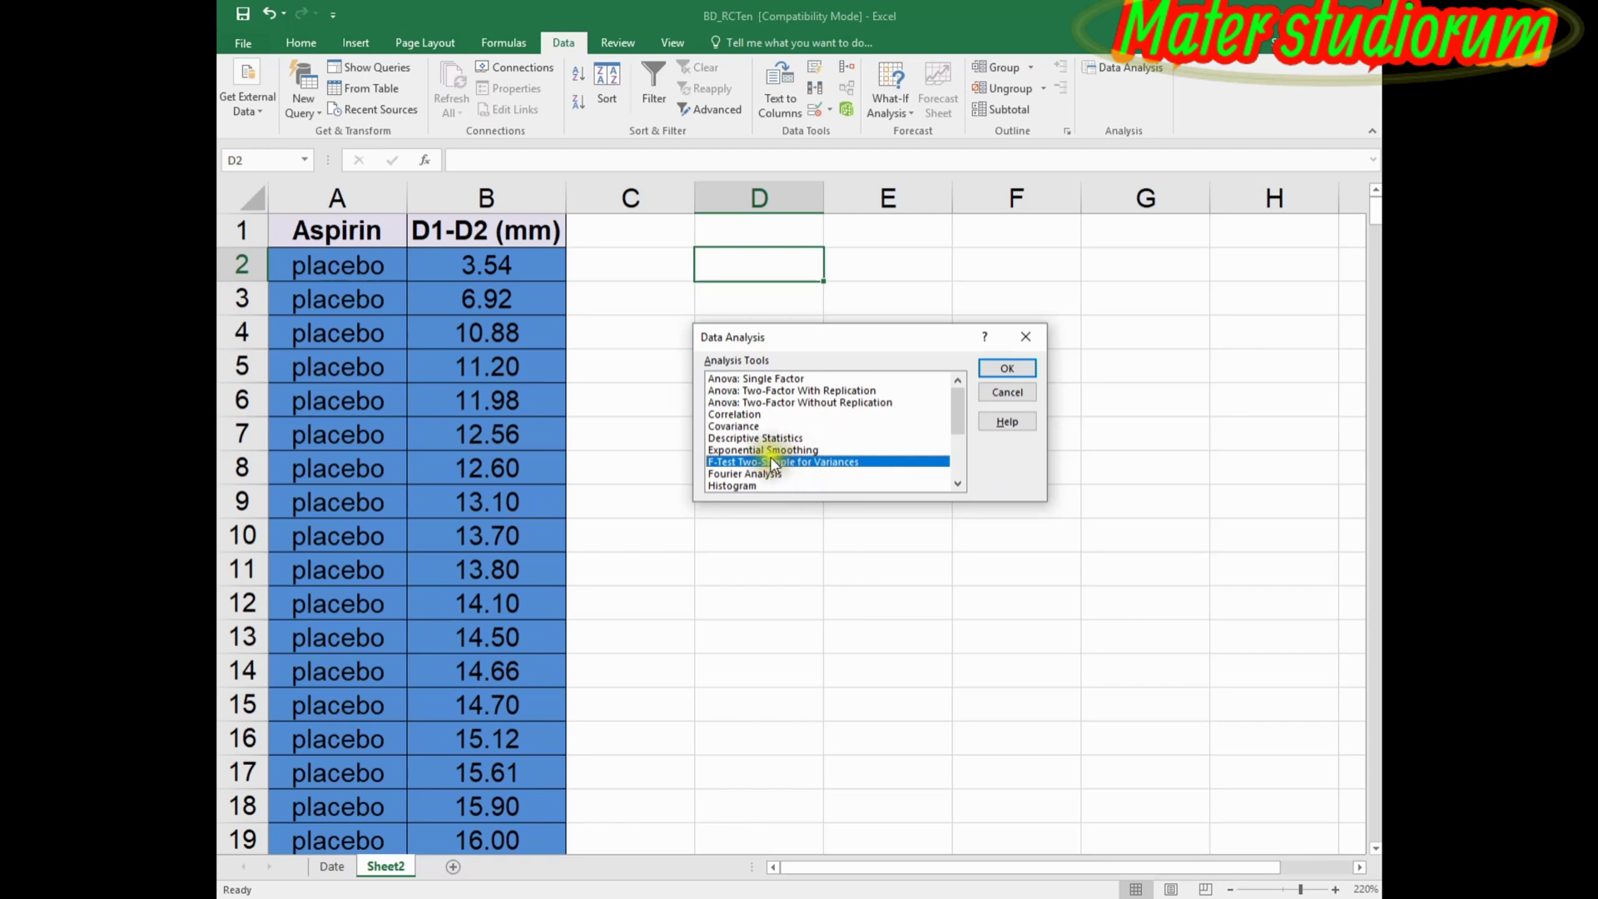
left_click(1007, 368)
left_click(901, 351)
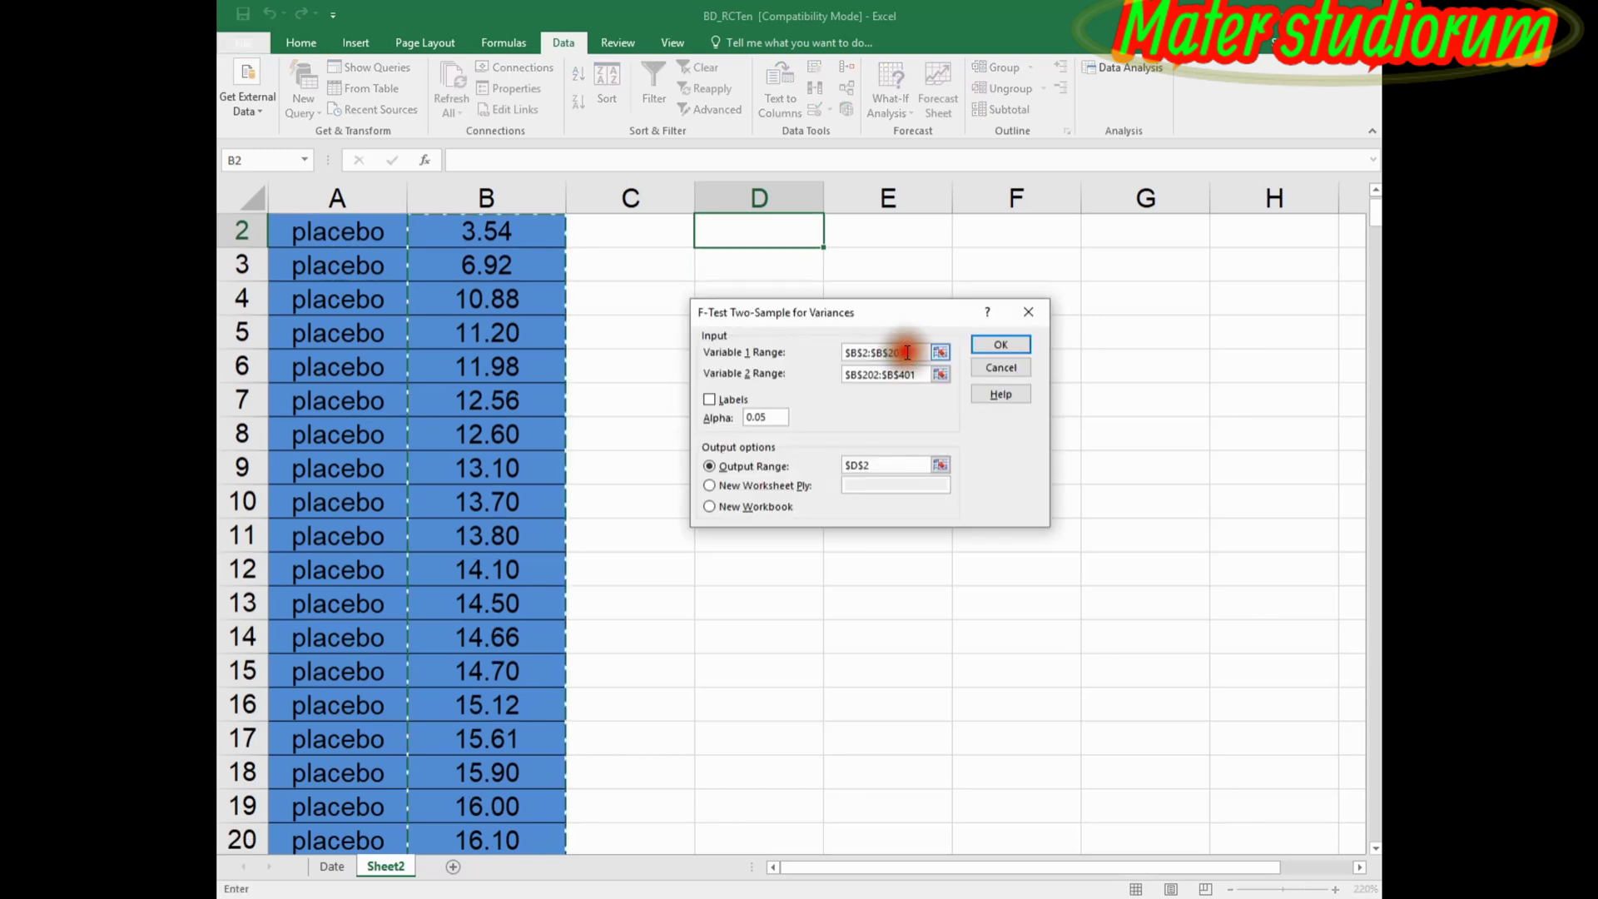
left_click_drag(902, 351, 842, 353)
scroll(535, 275, "up", 1)
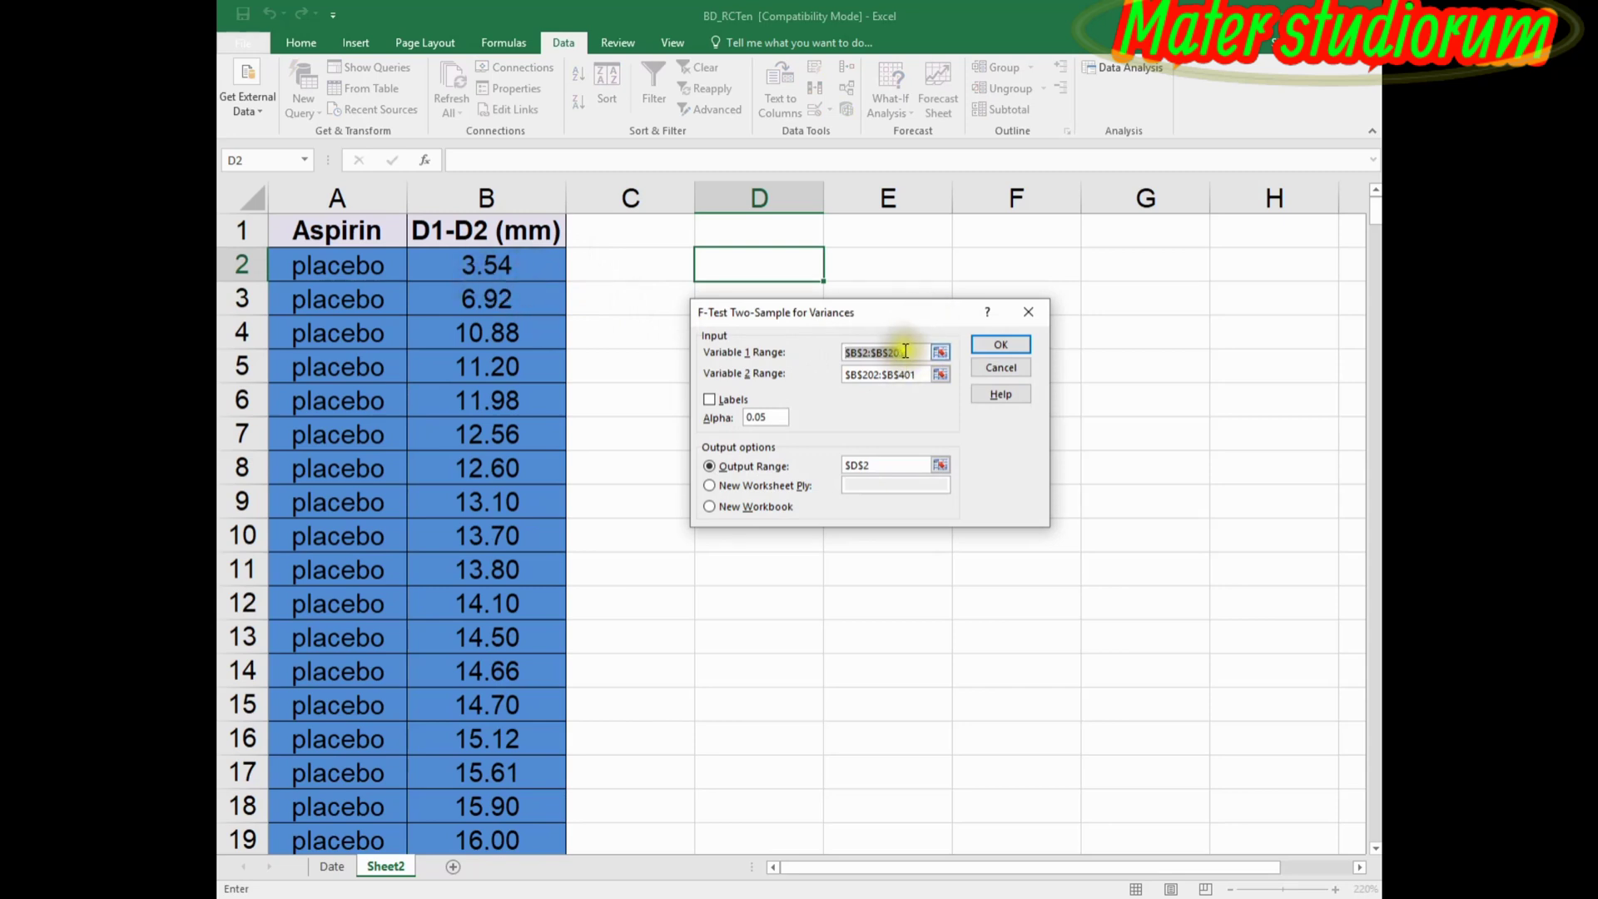
left_click(500, 269)
scroll(710, 512, "down", 20)
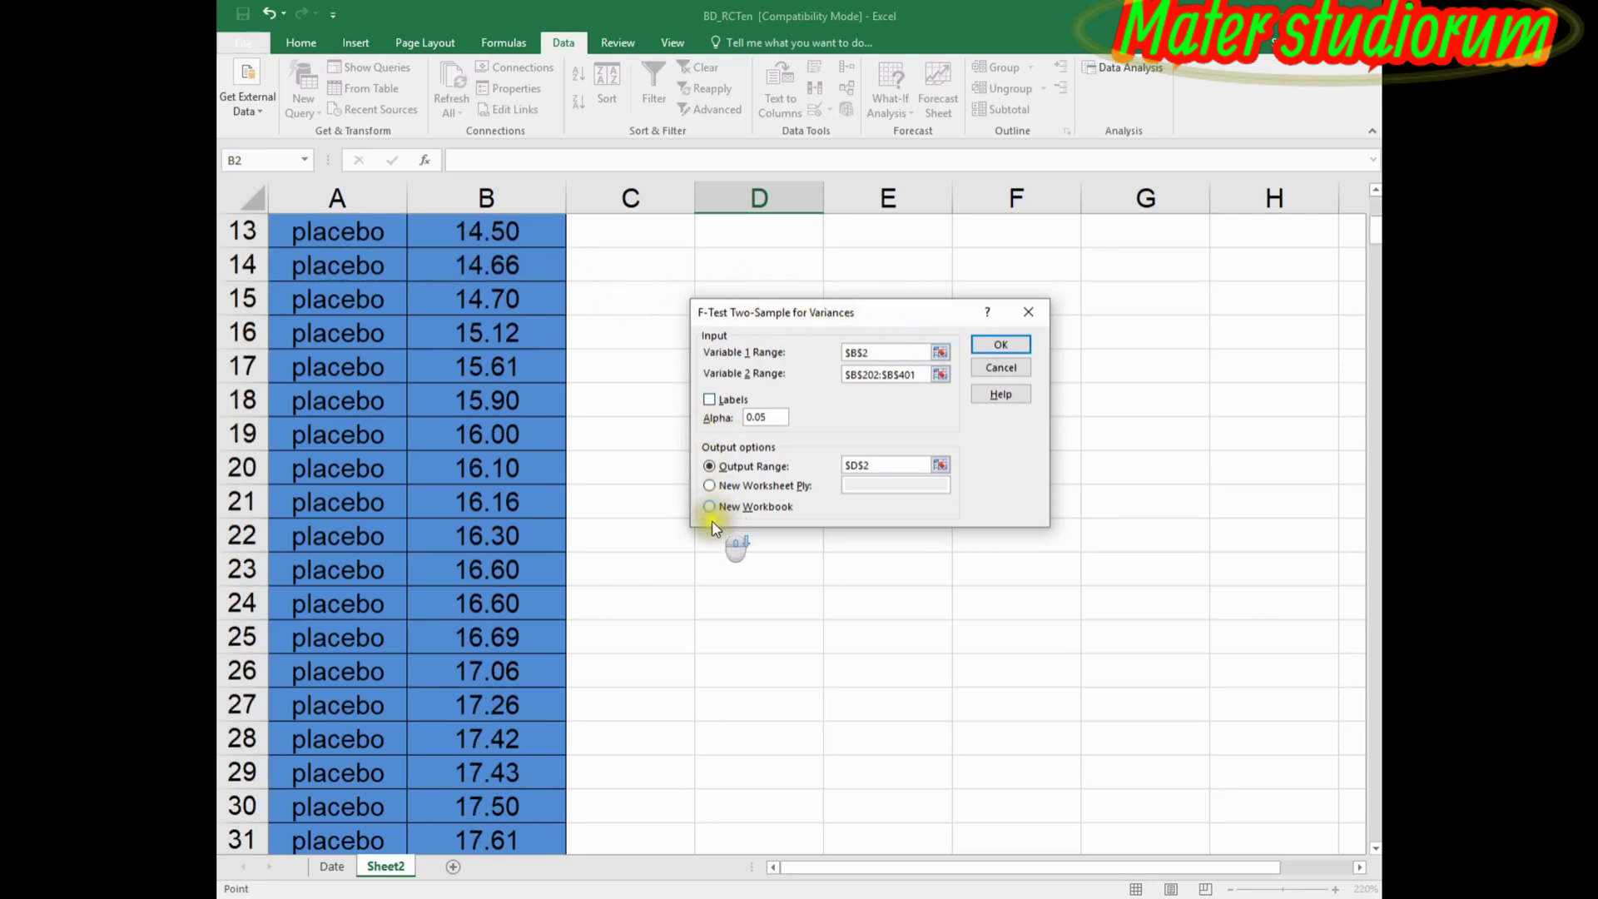
scroll(500, 666, "down", 20)
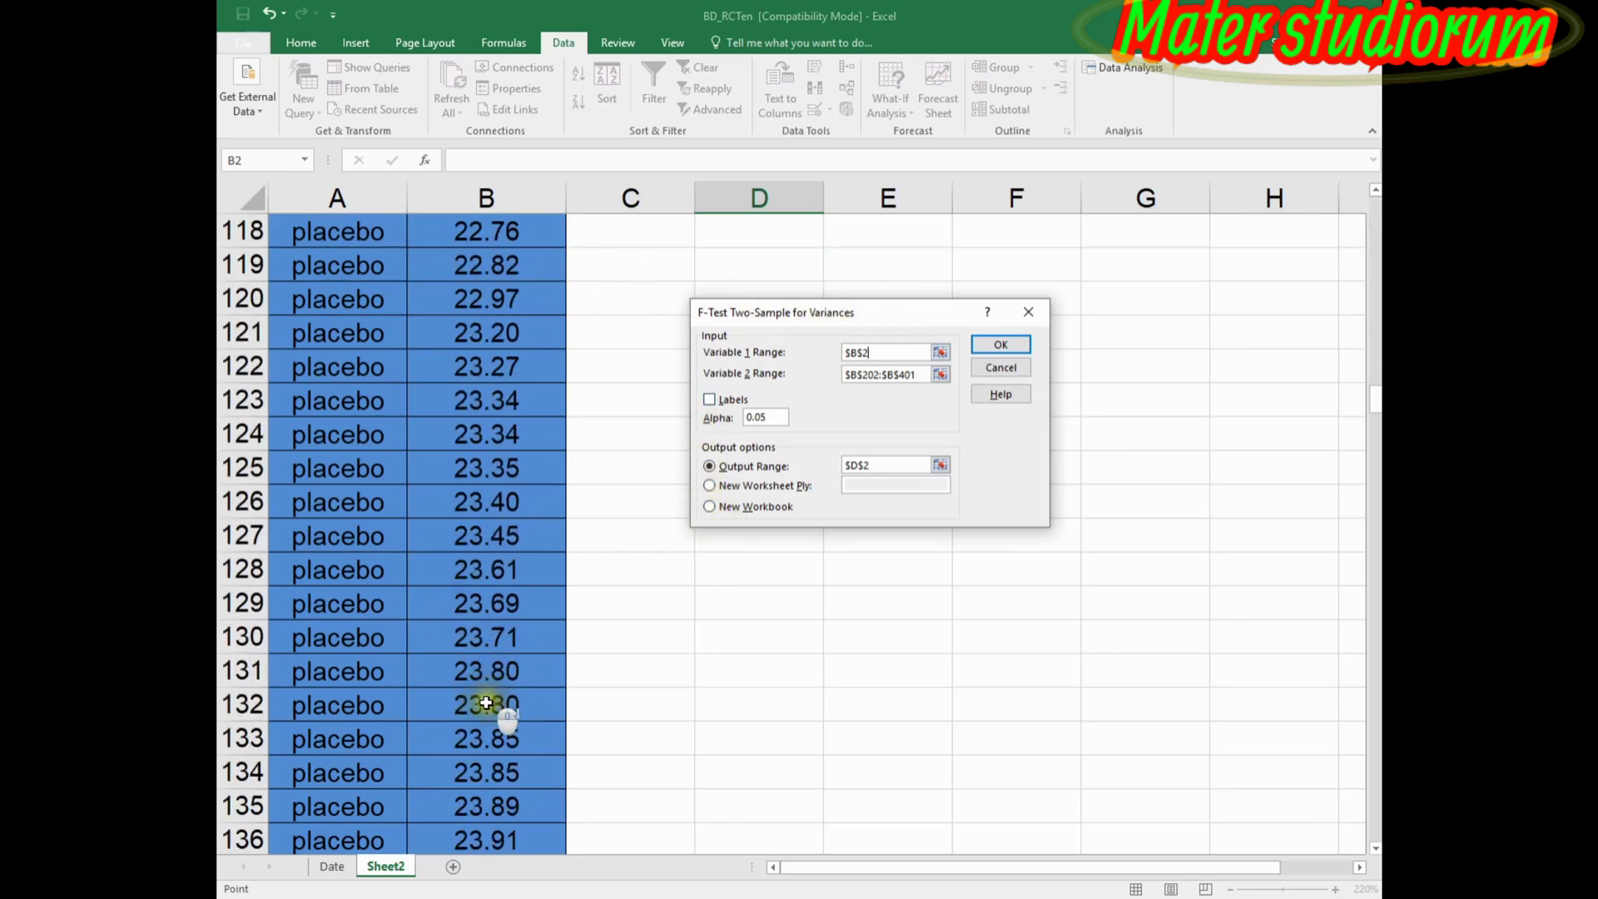
scroll(464, 737, "down", 7)
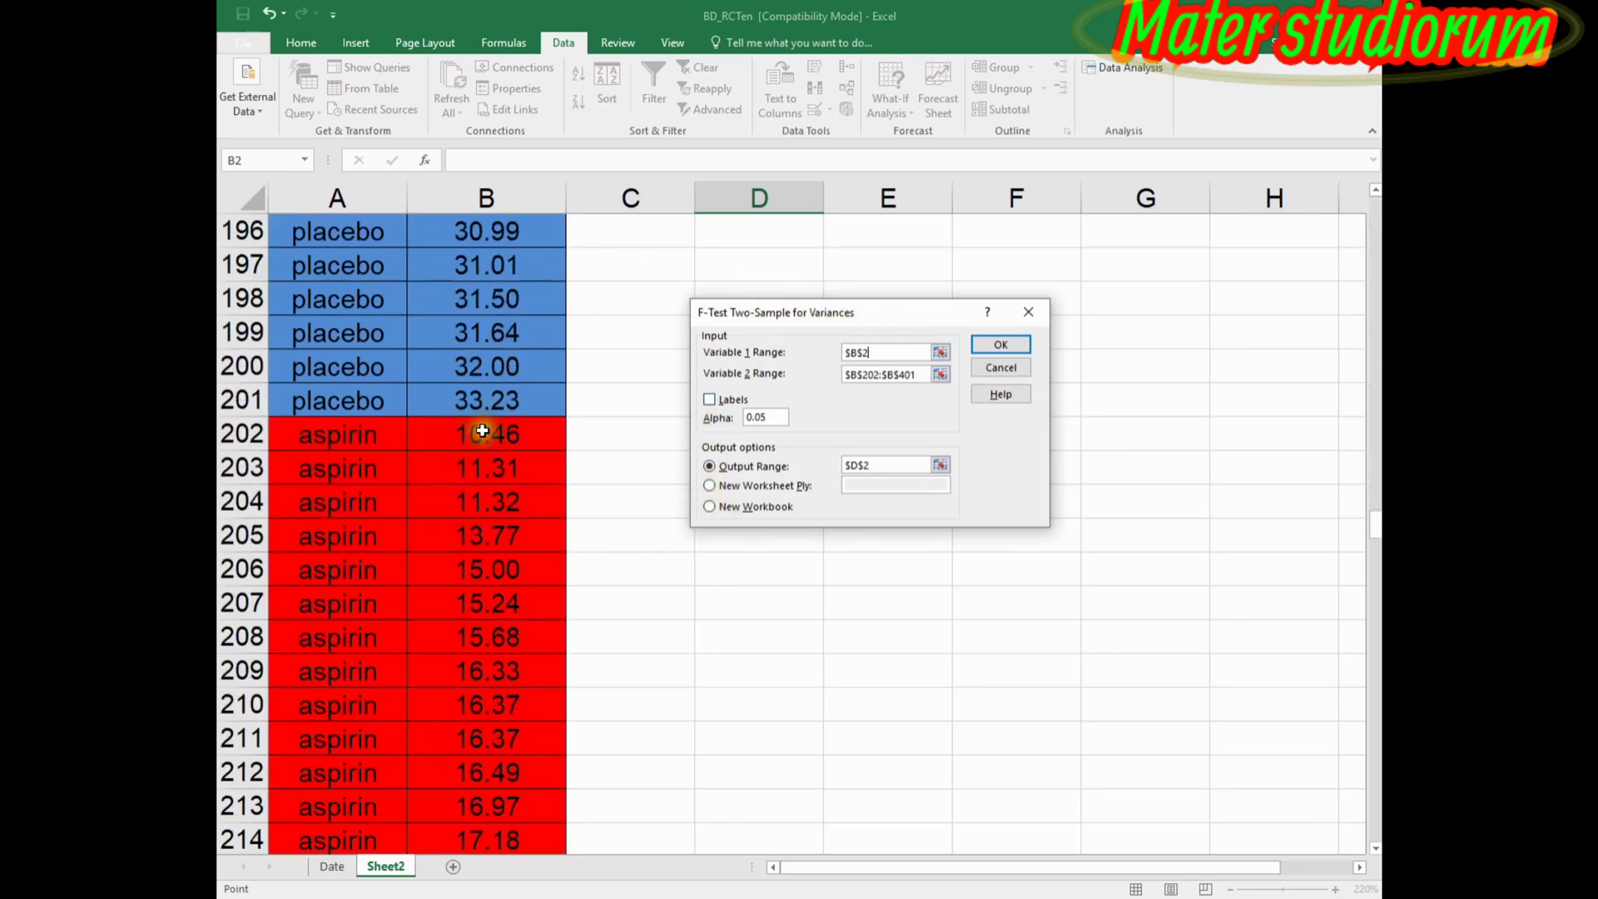
left_click(492, 399, "shift")
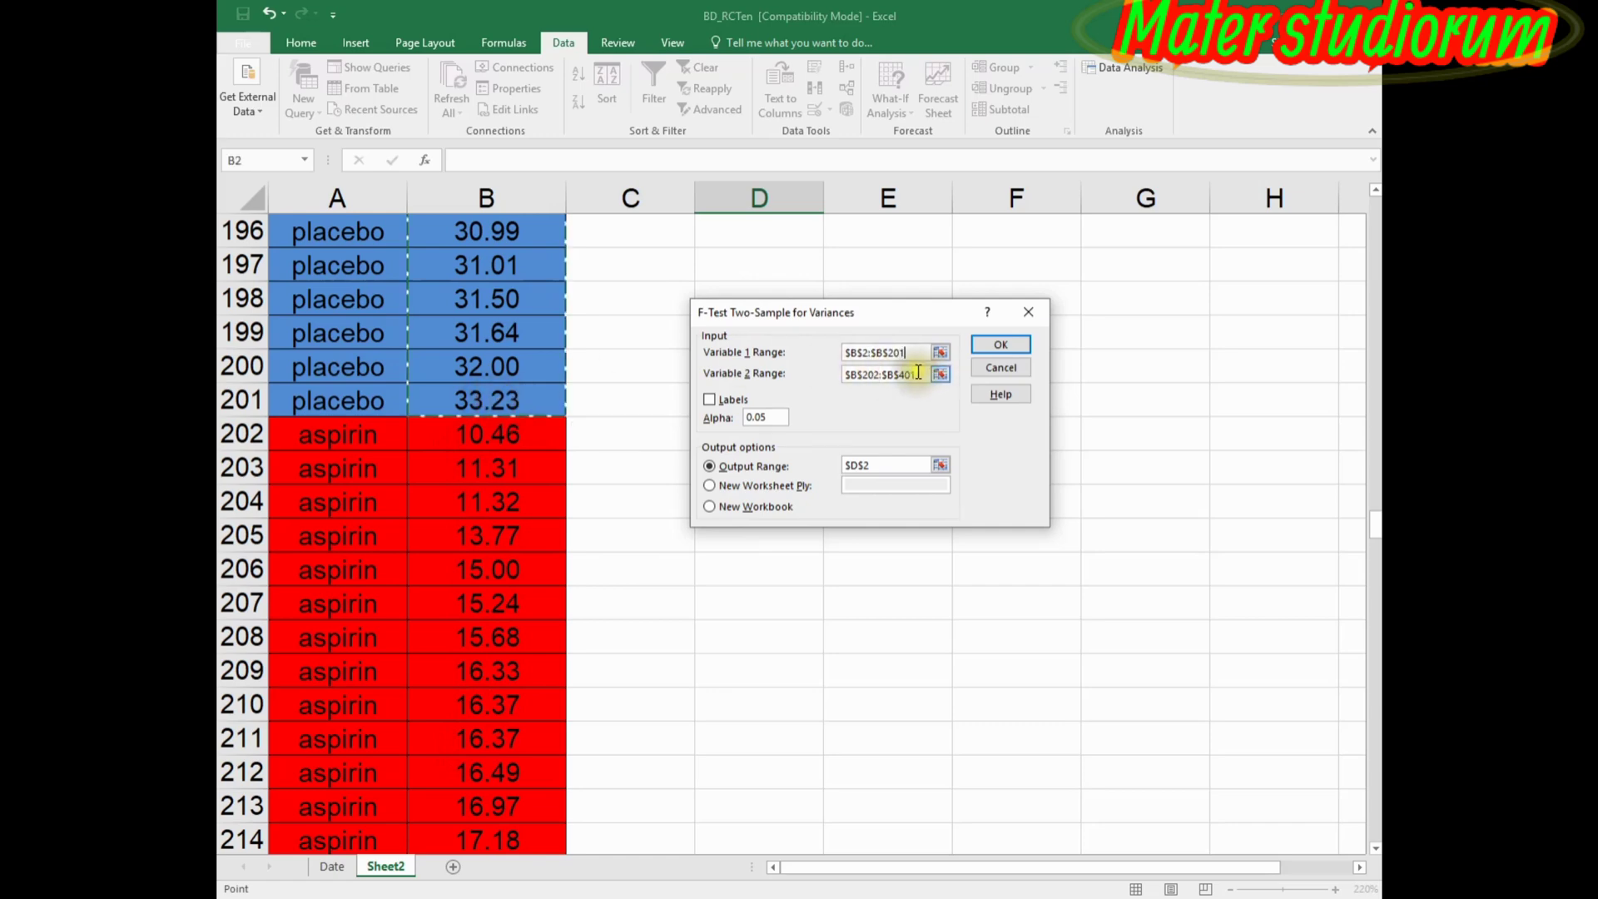
Set the F-test's Variable 2 range to the aspirin differences, B202:B401.
left_click(846, 372)
scroll(499, 416, "up", 5)
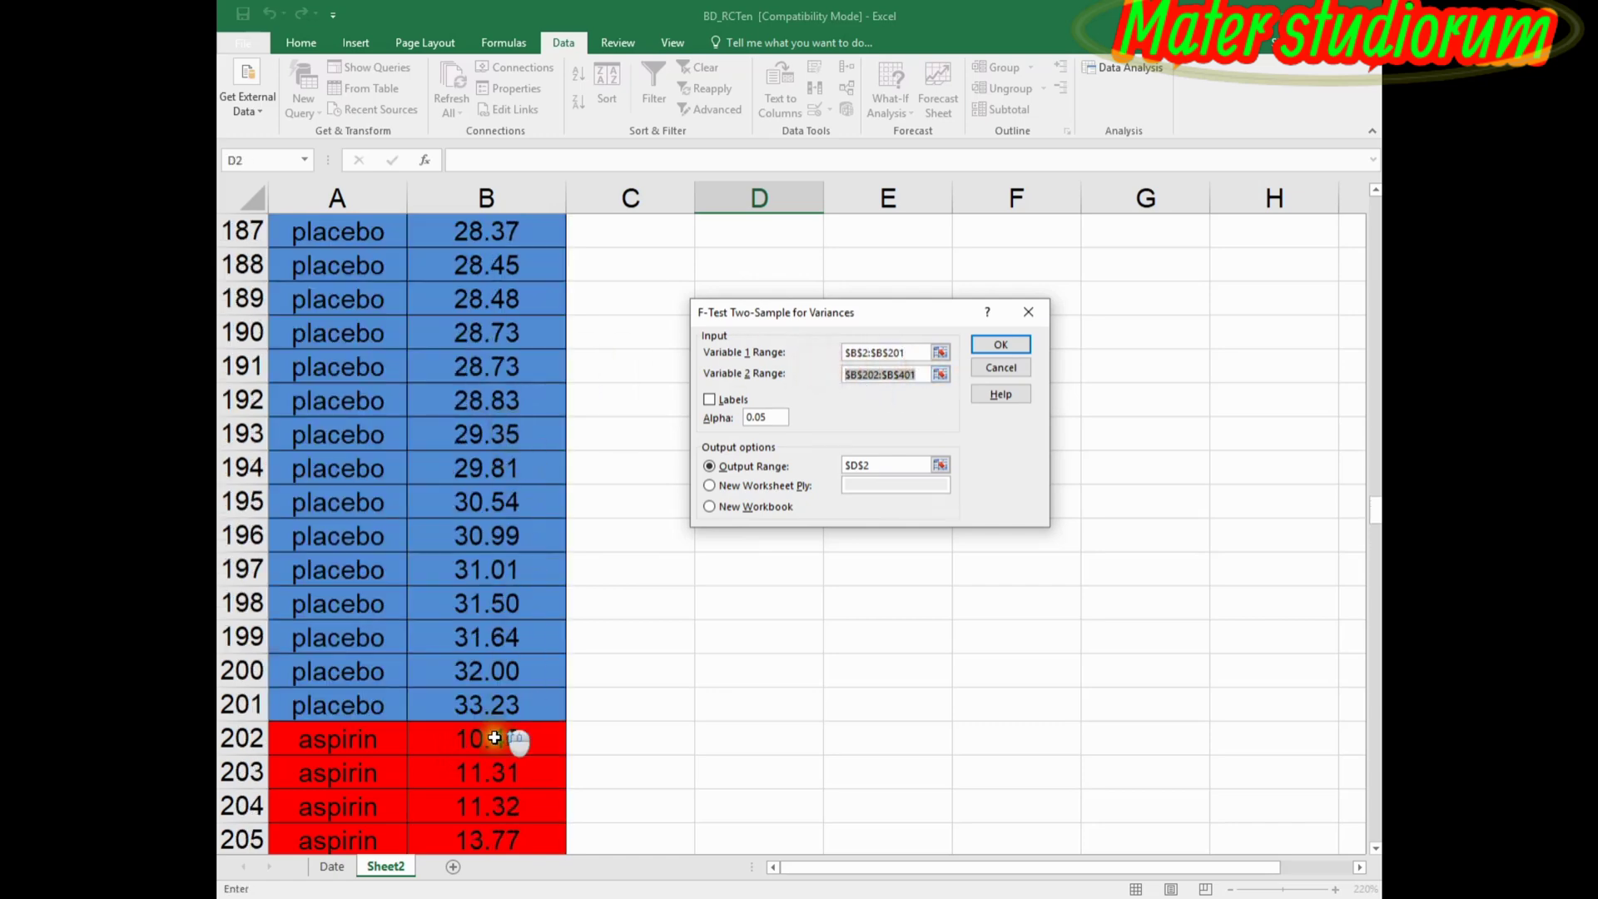
scroll(494, 738, "down", 1)
left_click(477, 635)
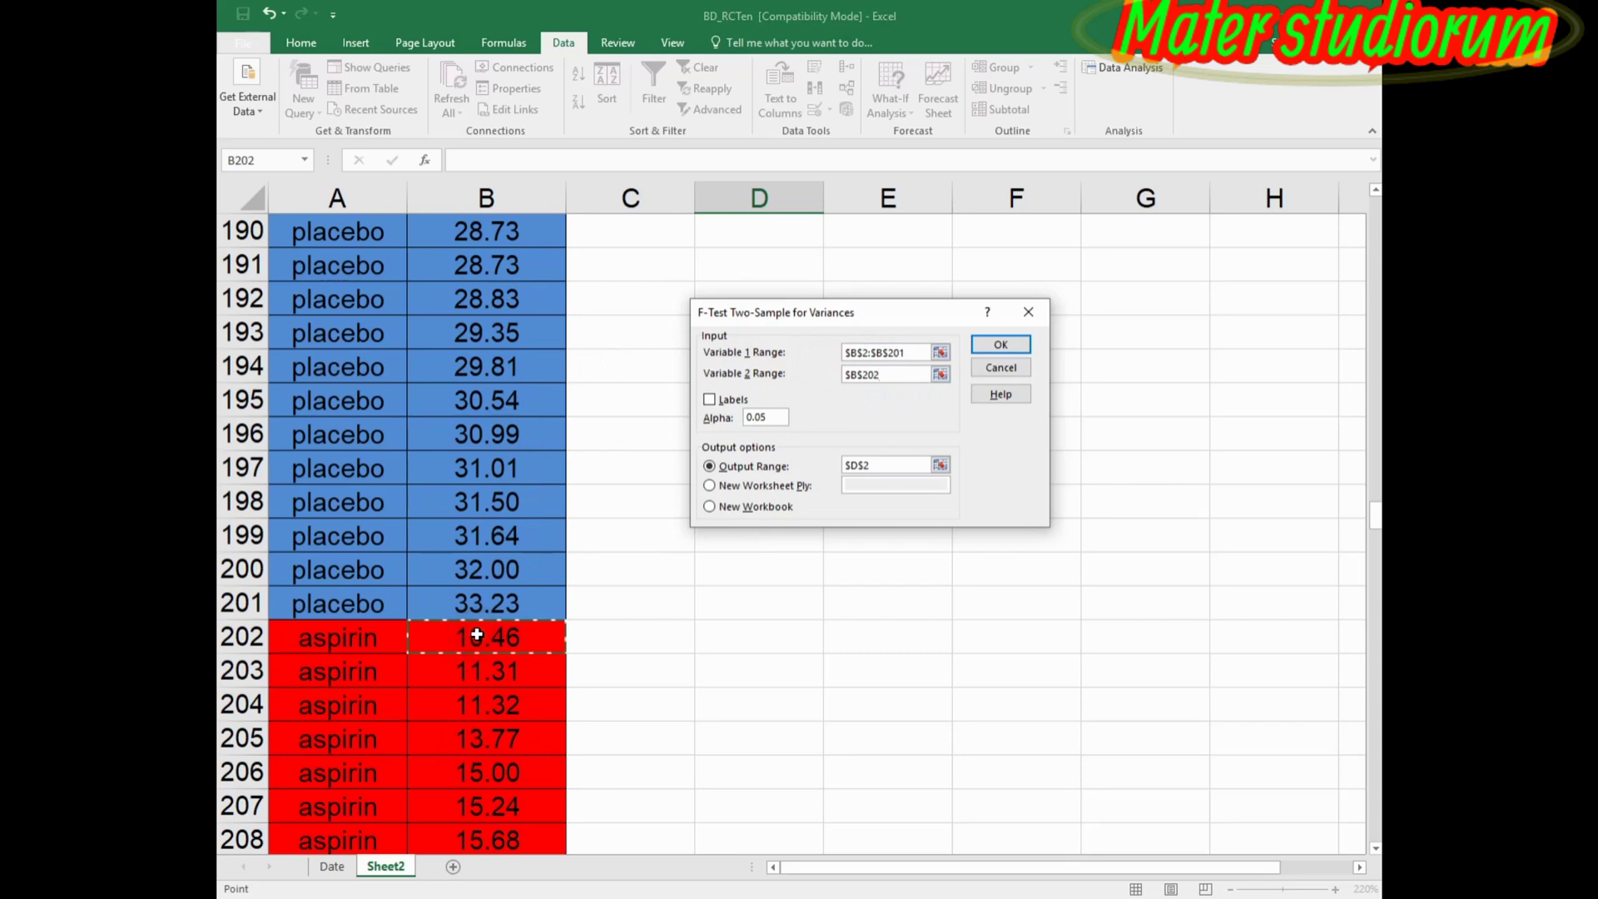
scroll(481, 645, "down", 20)
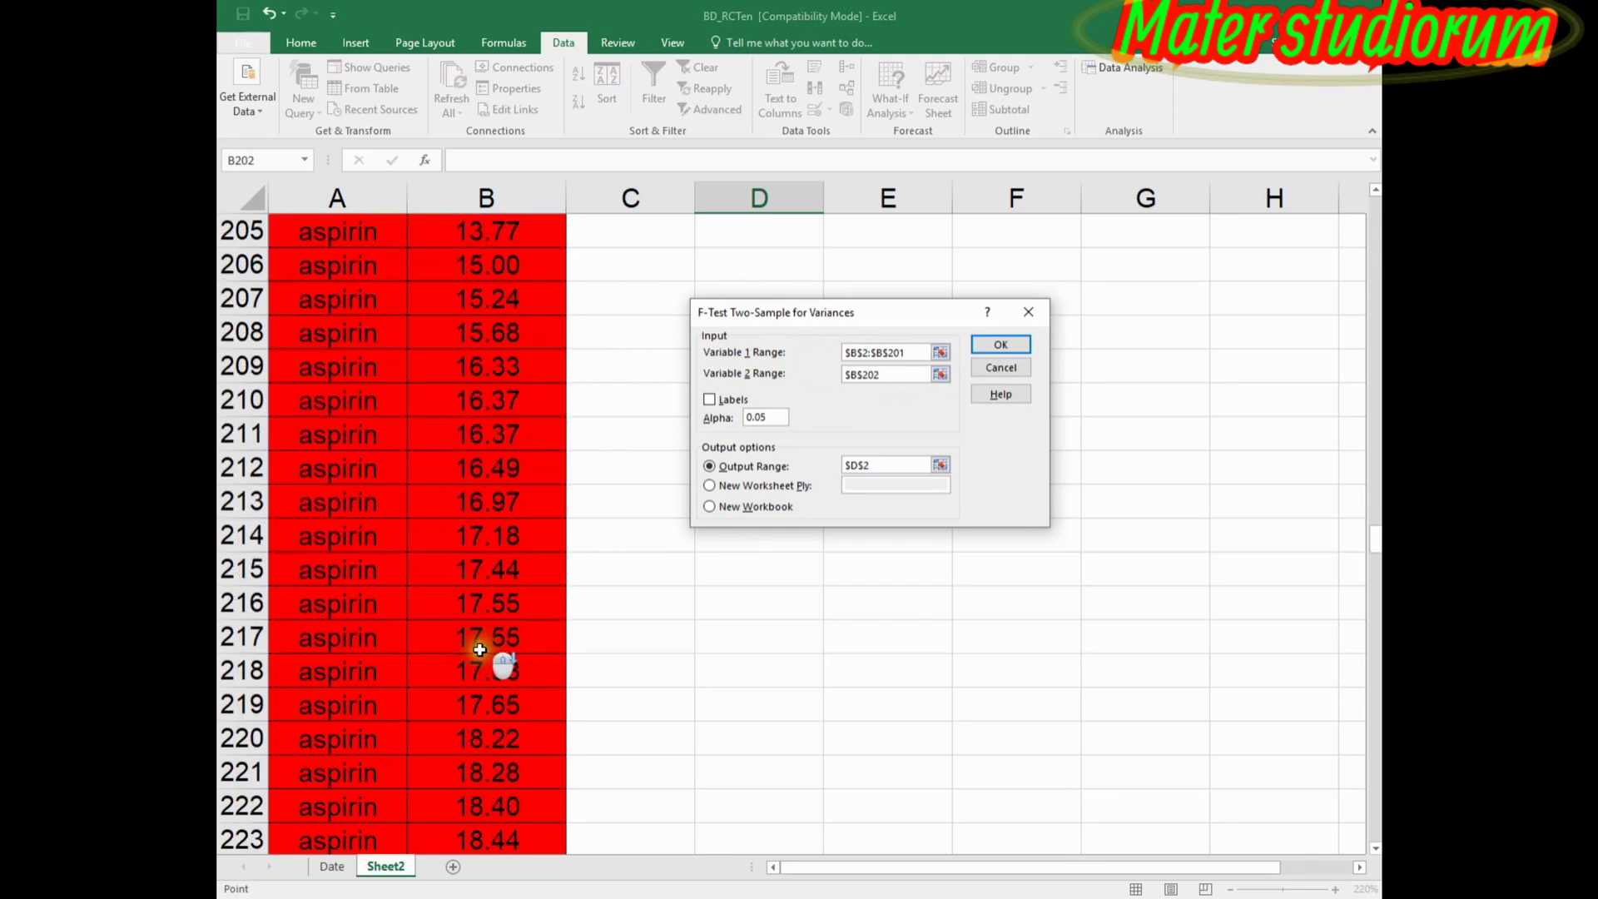
scroll(498, 735, "down", 20)
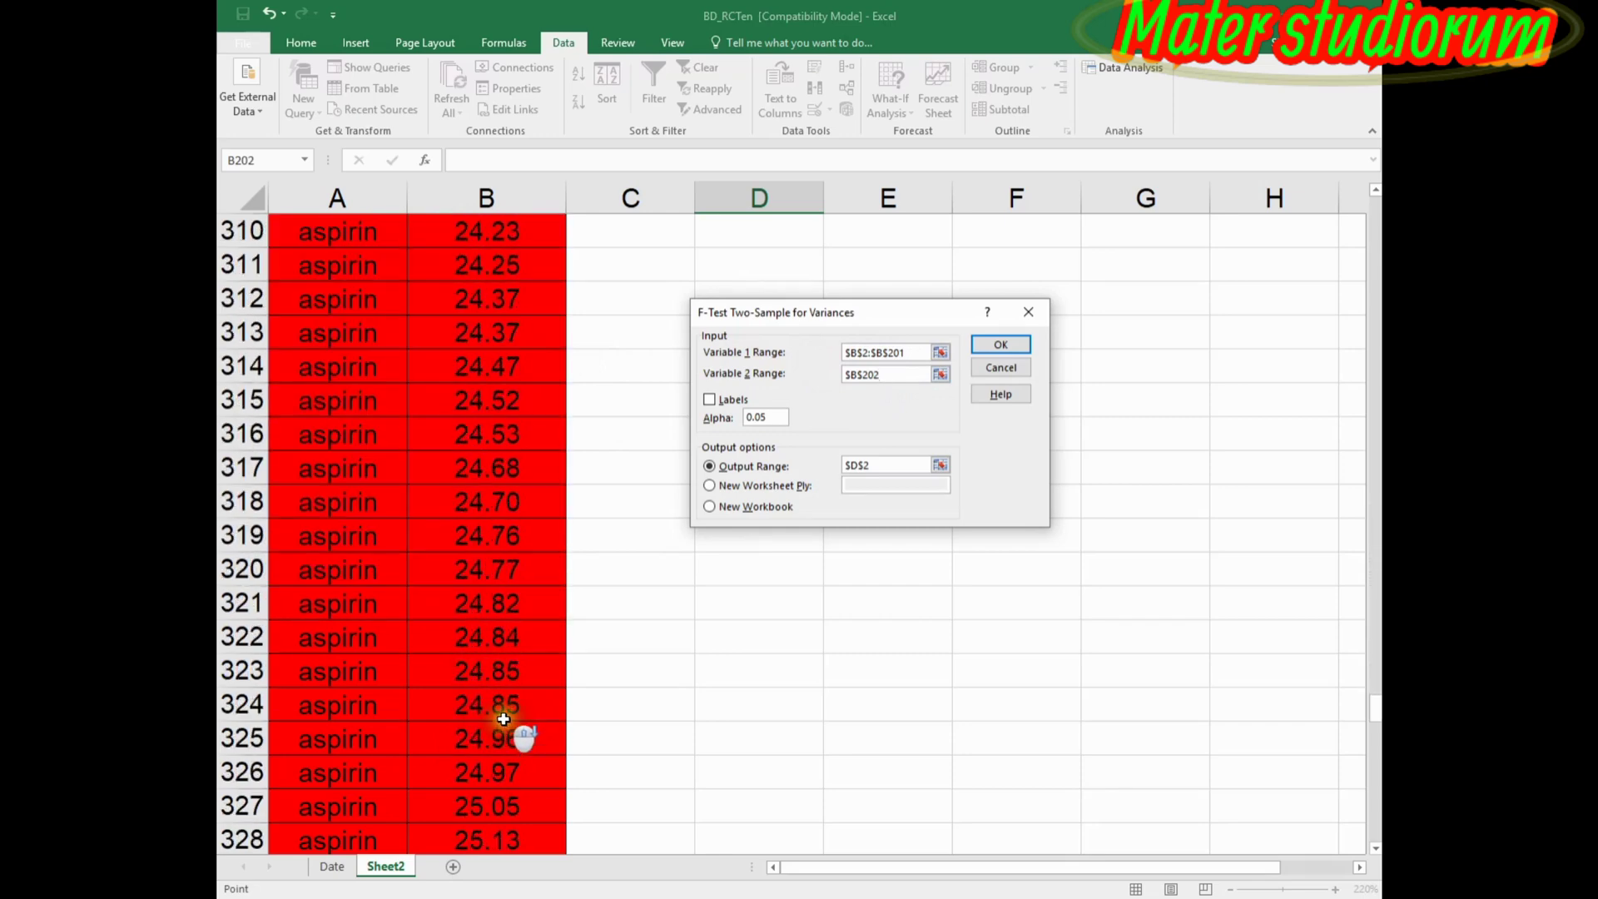
scroll(492, 710, "down", 5)
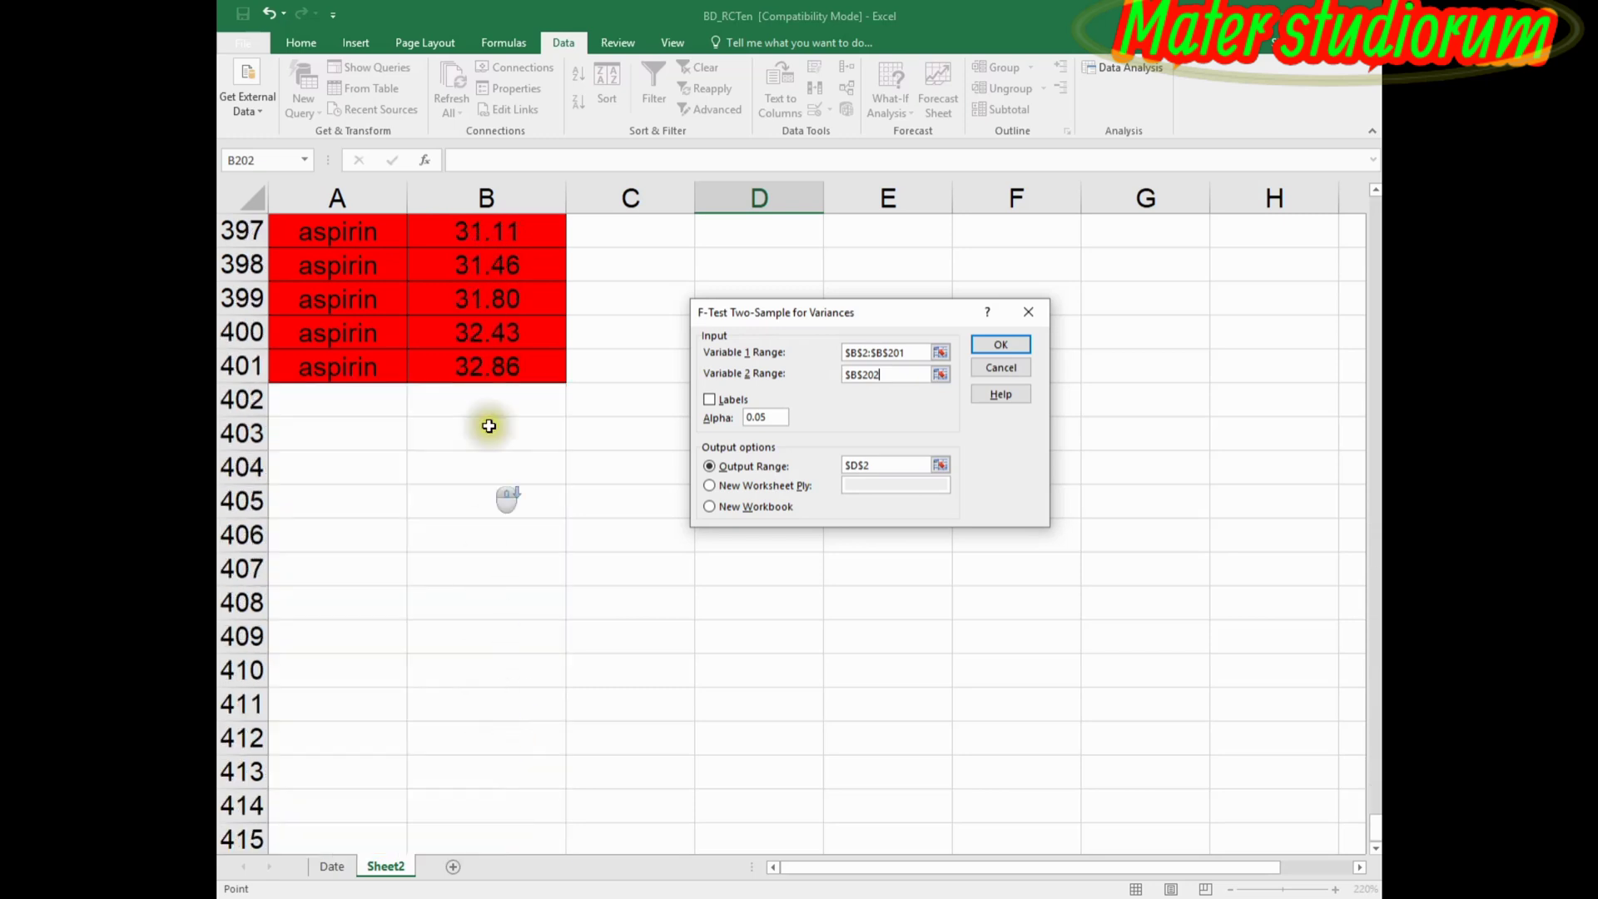
left_click(476, 367, "shift")
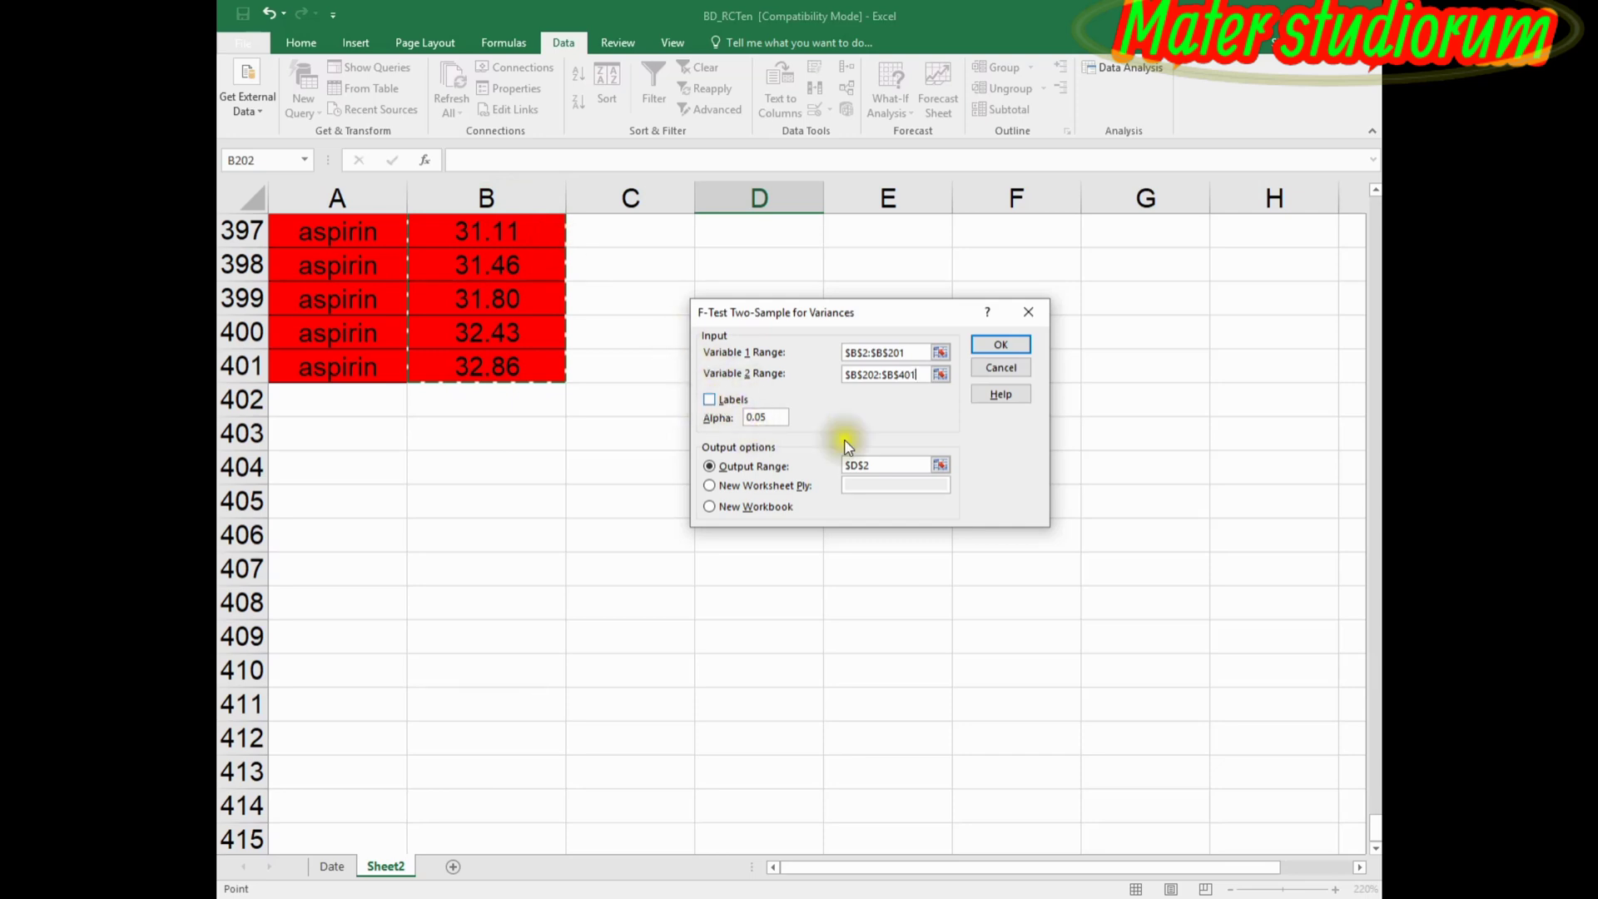
Set the F-test's output range to cell D2 and run the test.
left_click(724, 465)
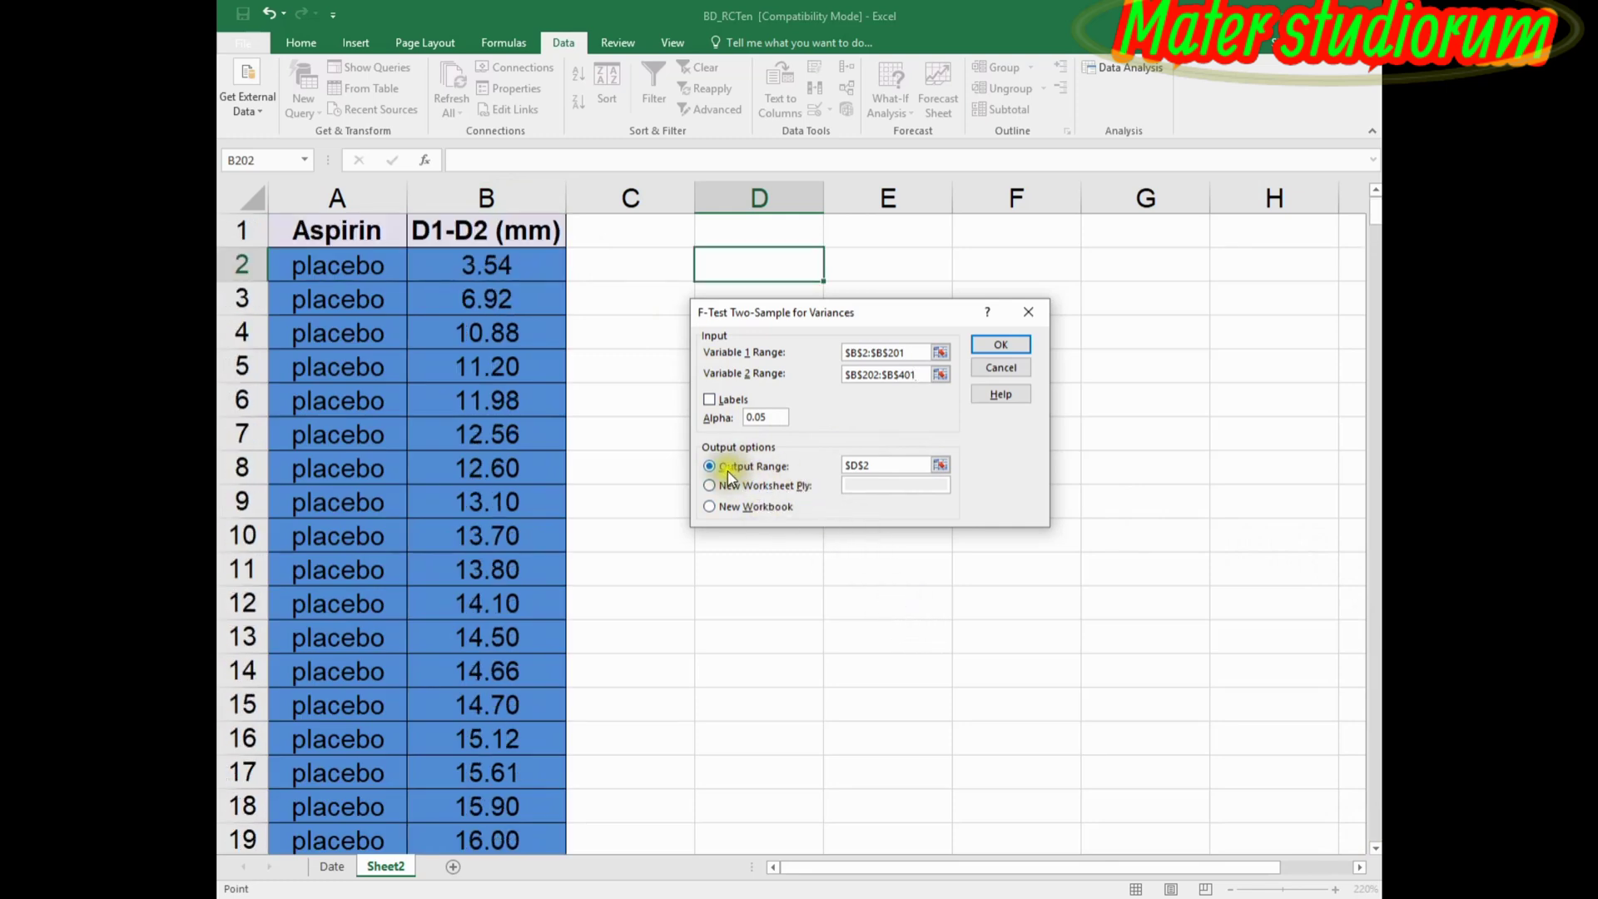
left_click_drag(874, 464, 834, 464)
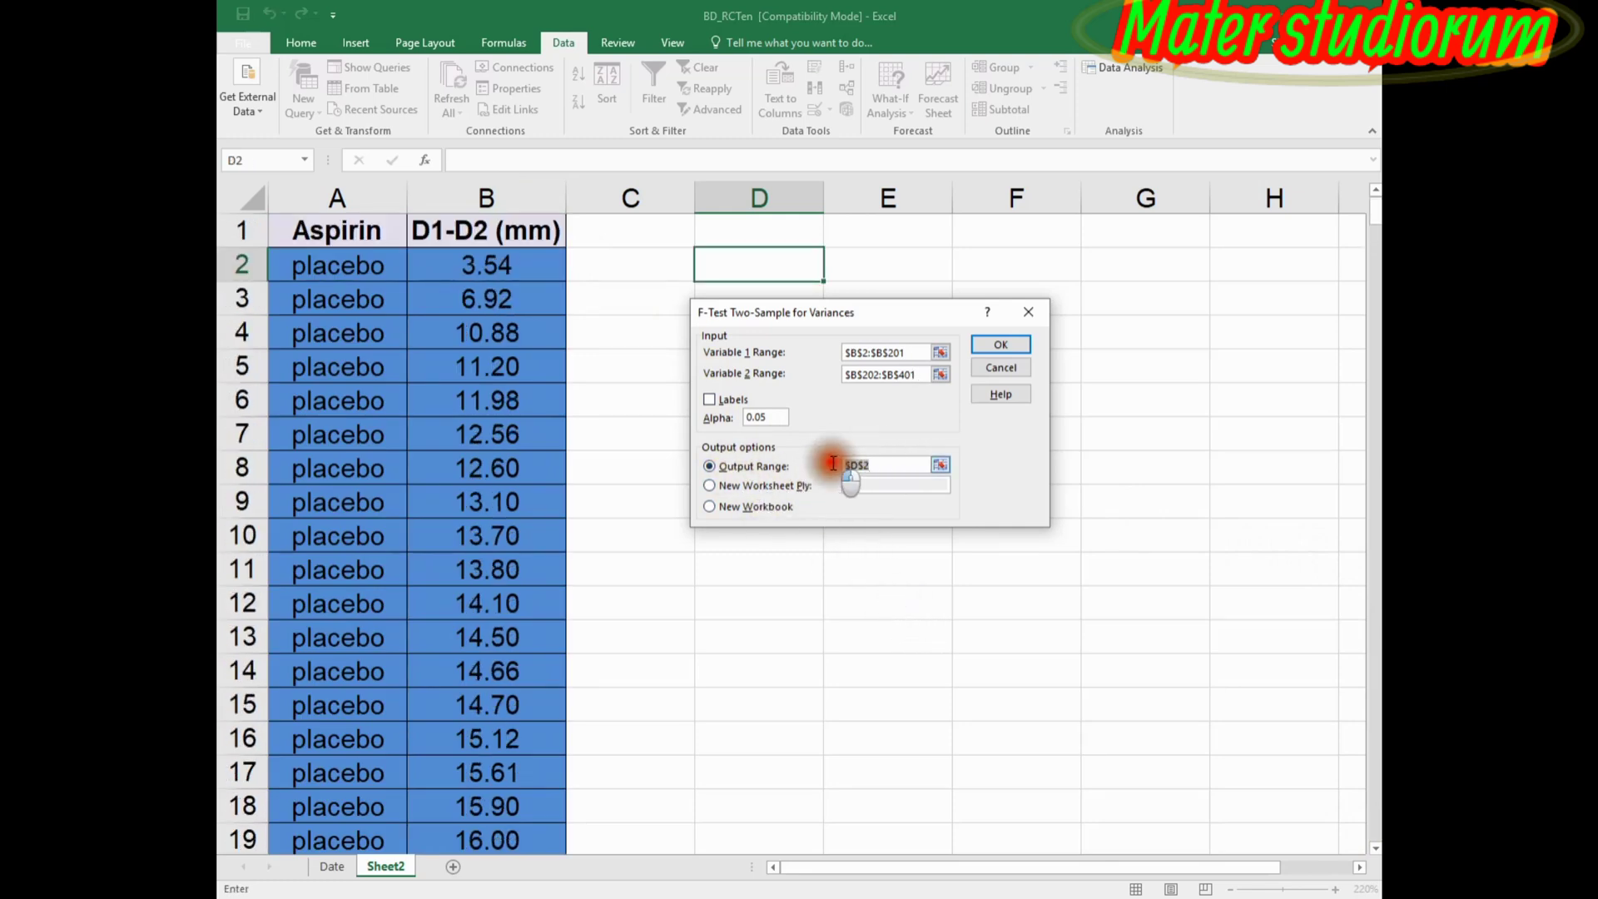
left_click(721, 267)
left_click(1003, 344)
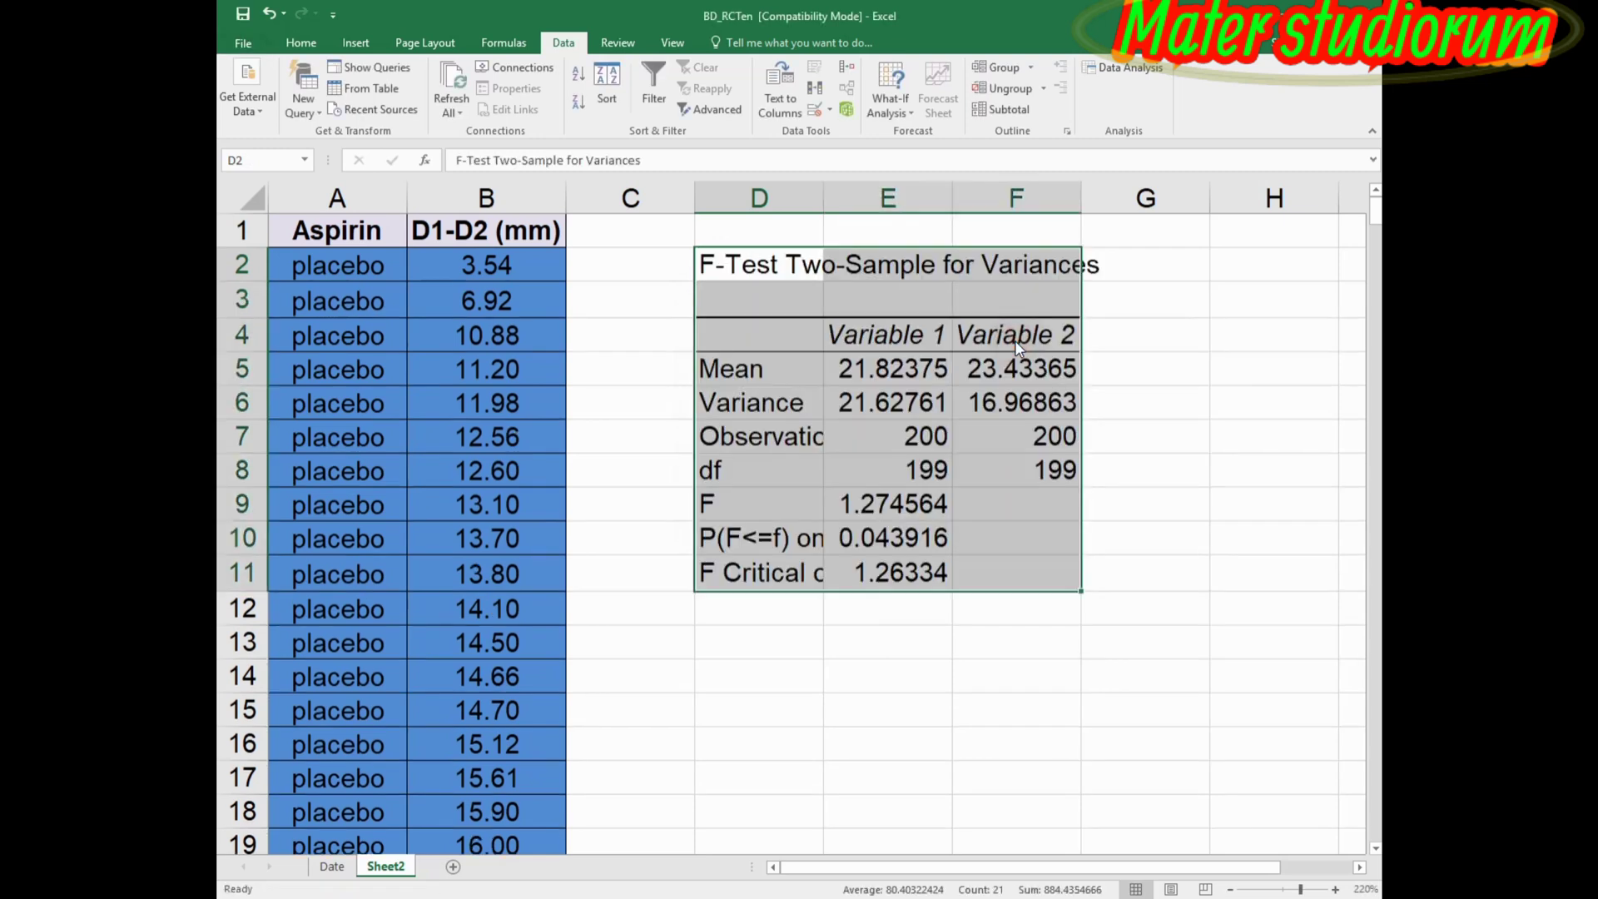
Widen columns D, E and F so the F-test labels and values fit.
left_click_drag(824, 193, 914, 190)
left_click_drag(1020, 190, 1043, 190)
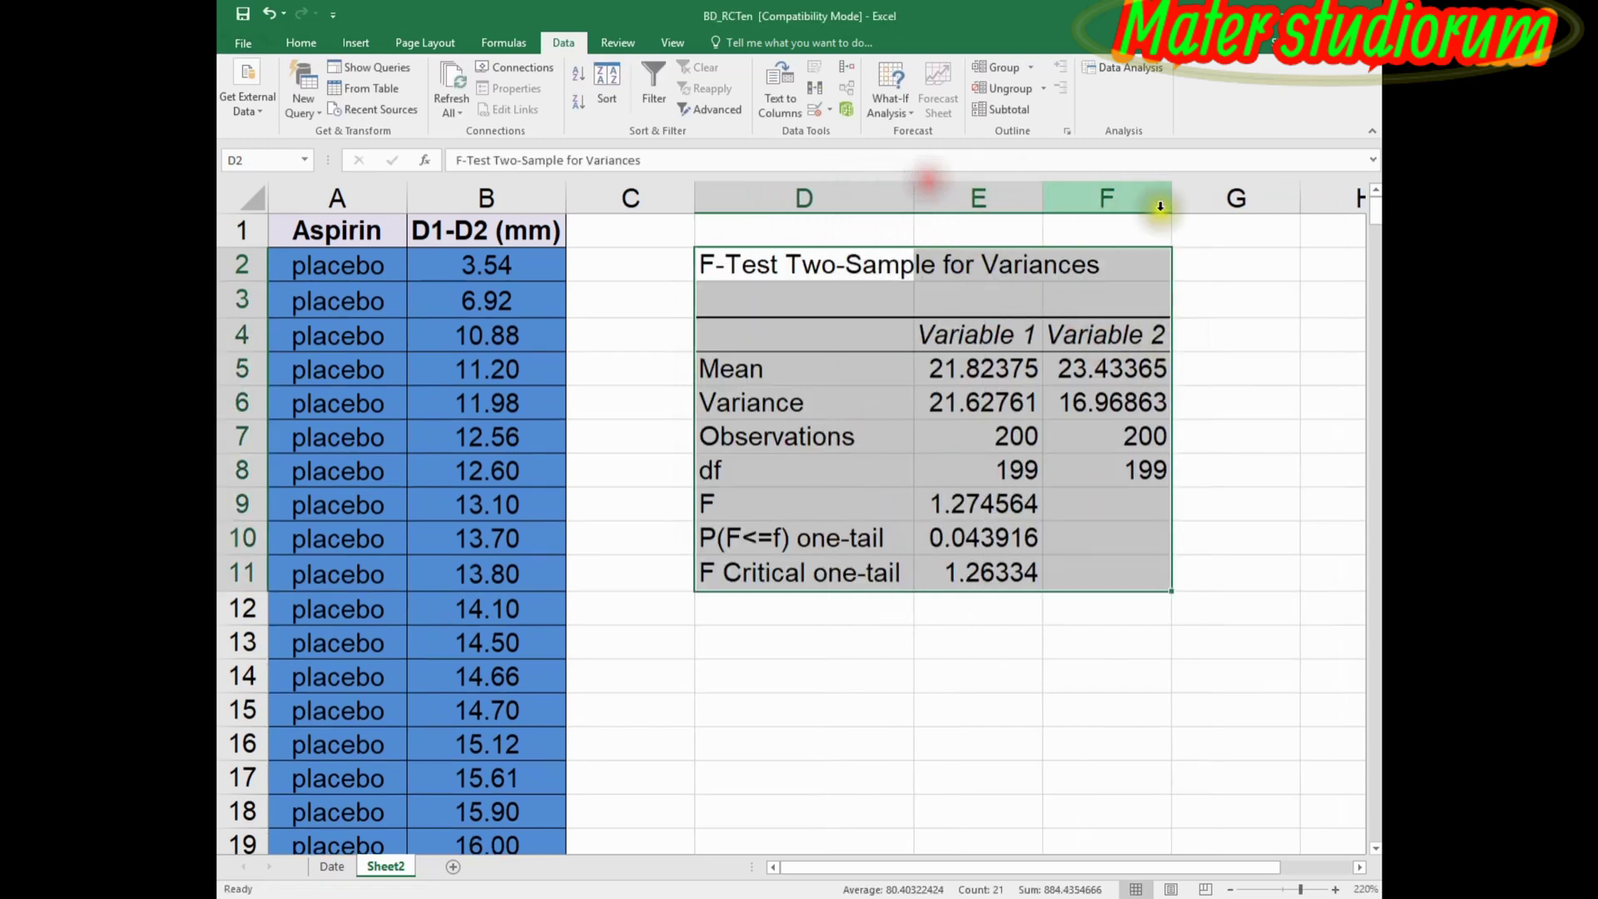
left_click_drag(1170, 189, 1243, 190)
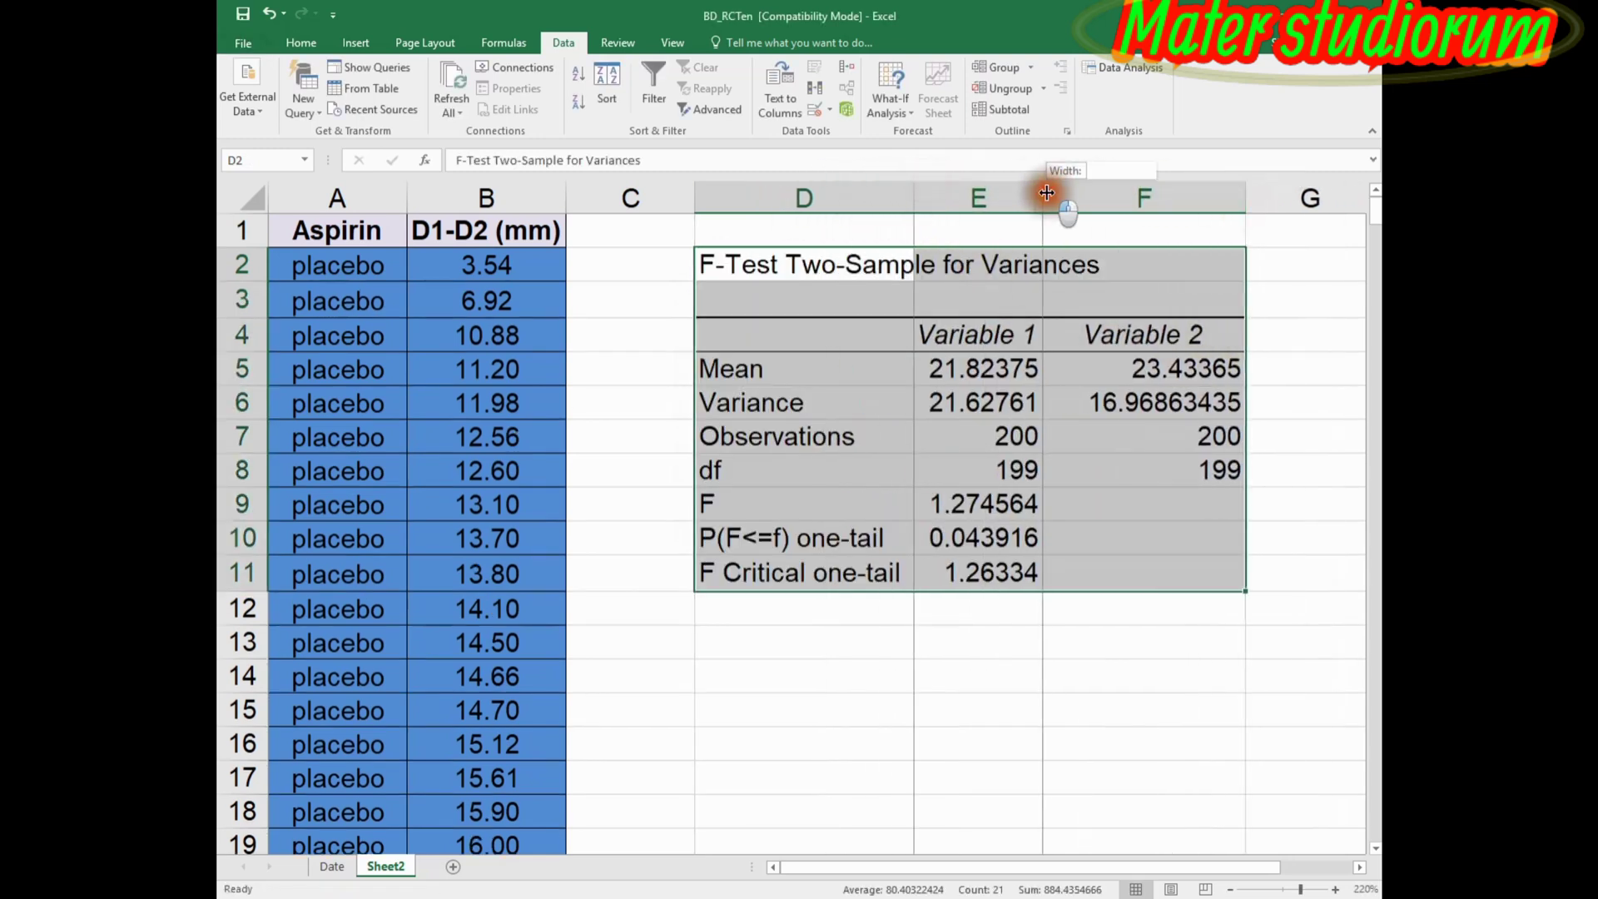
left_click_drag(1043, 188, 1063, 188)
Merge and center the F-test title across D2:F2 and fill it red.
left_click(837, 265)
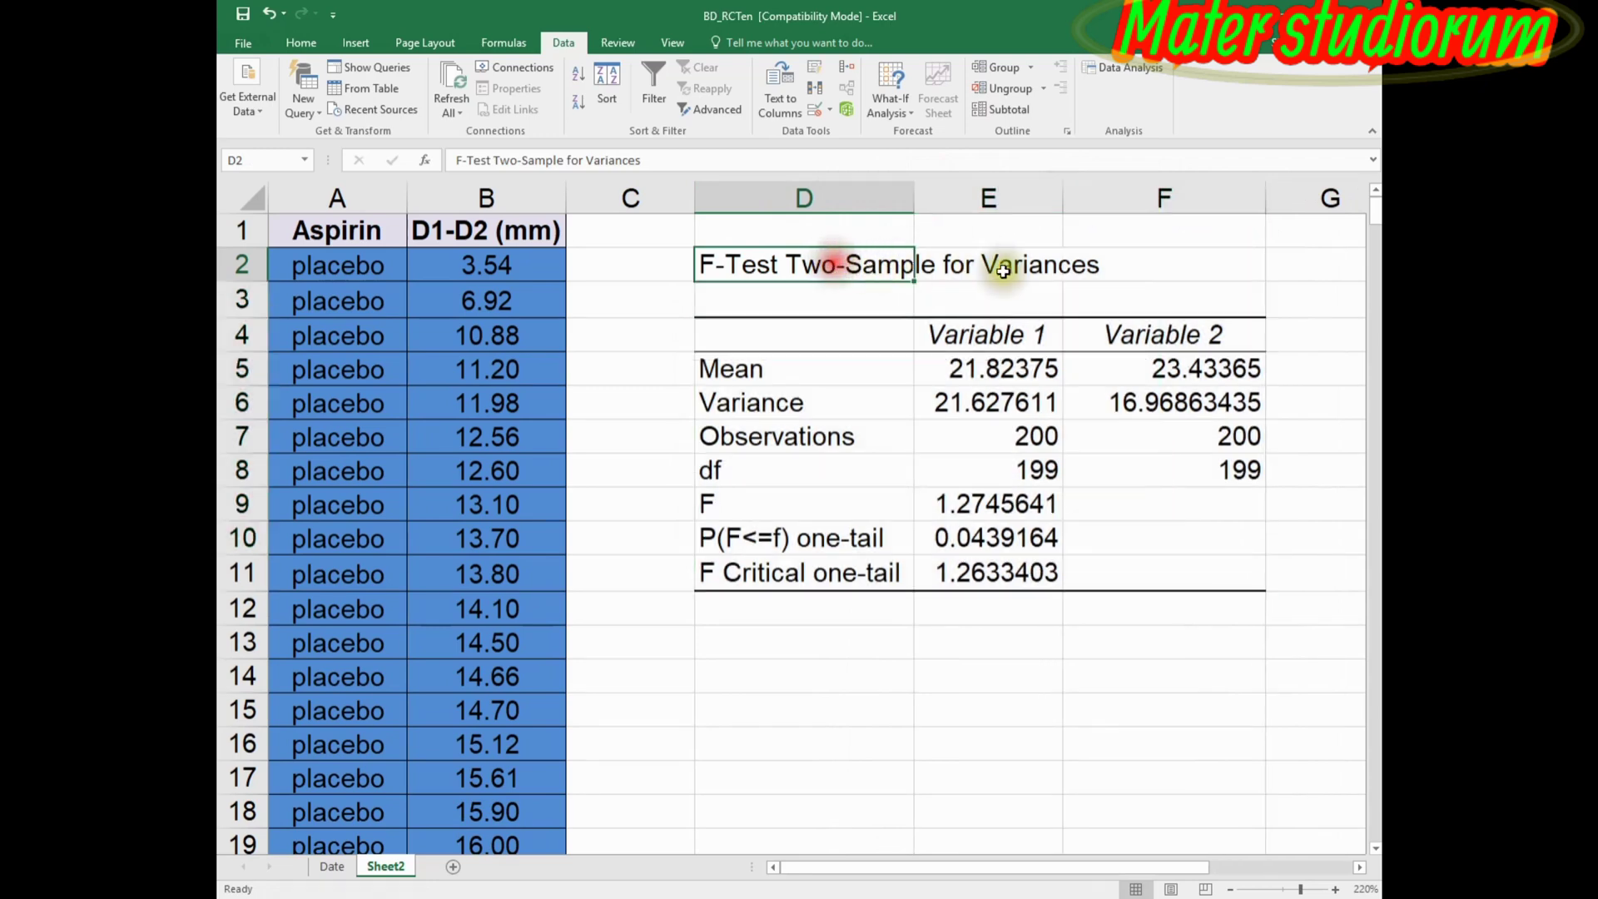
left_click(1195, 261, "shift")
left_click(308, 36)
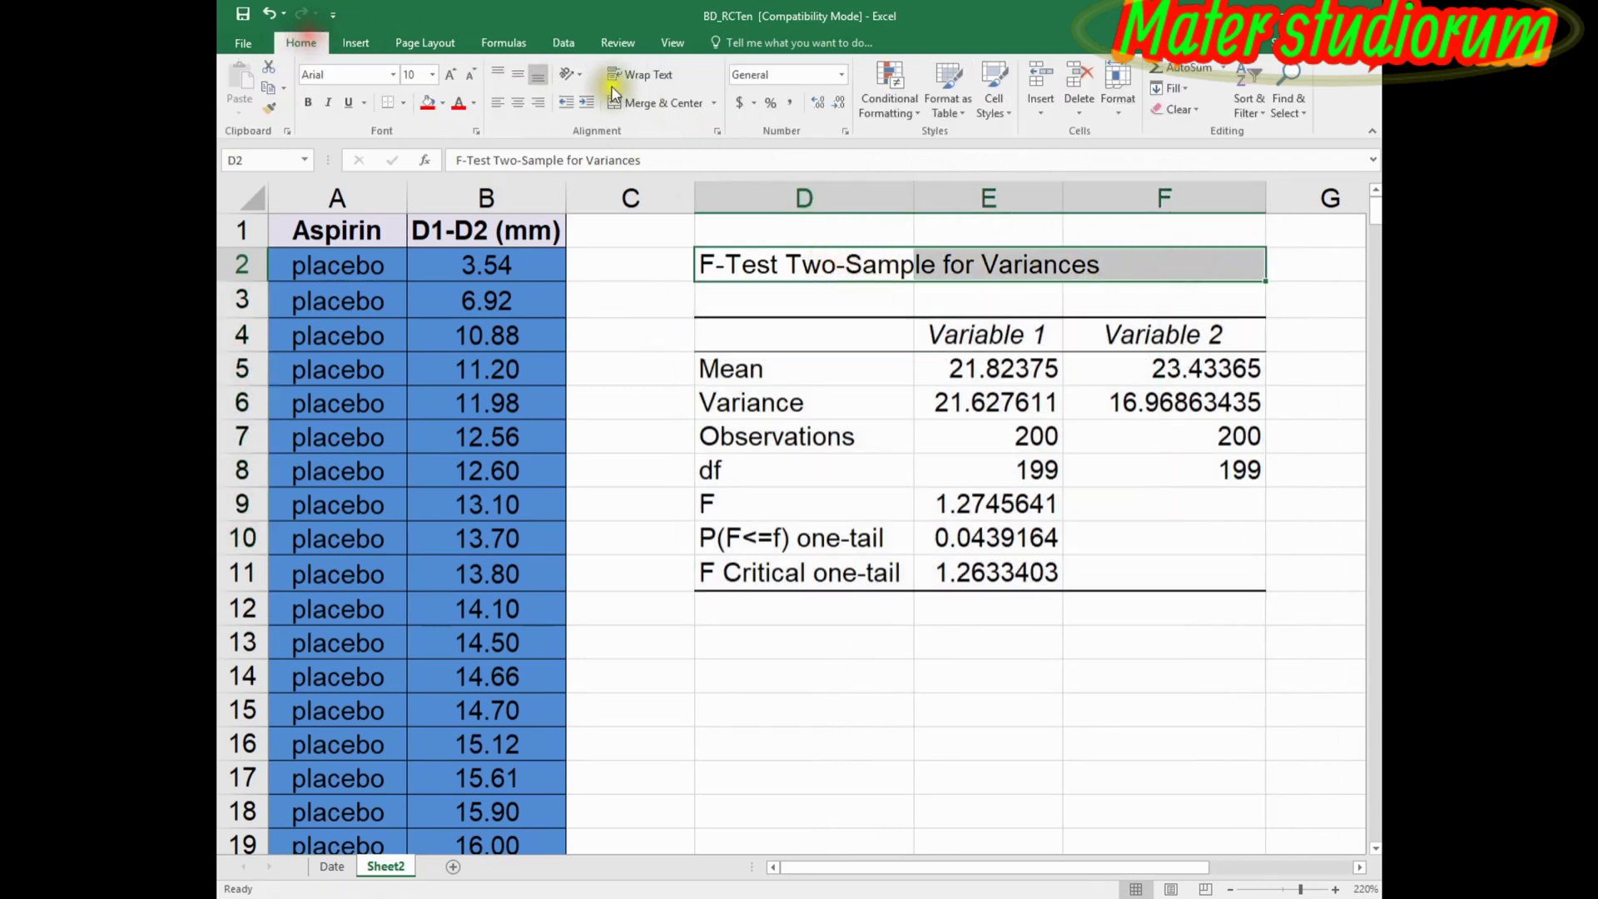
left_click(627, 102)
left_click(430, 101)
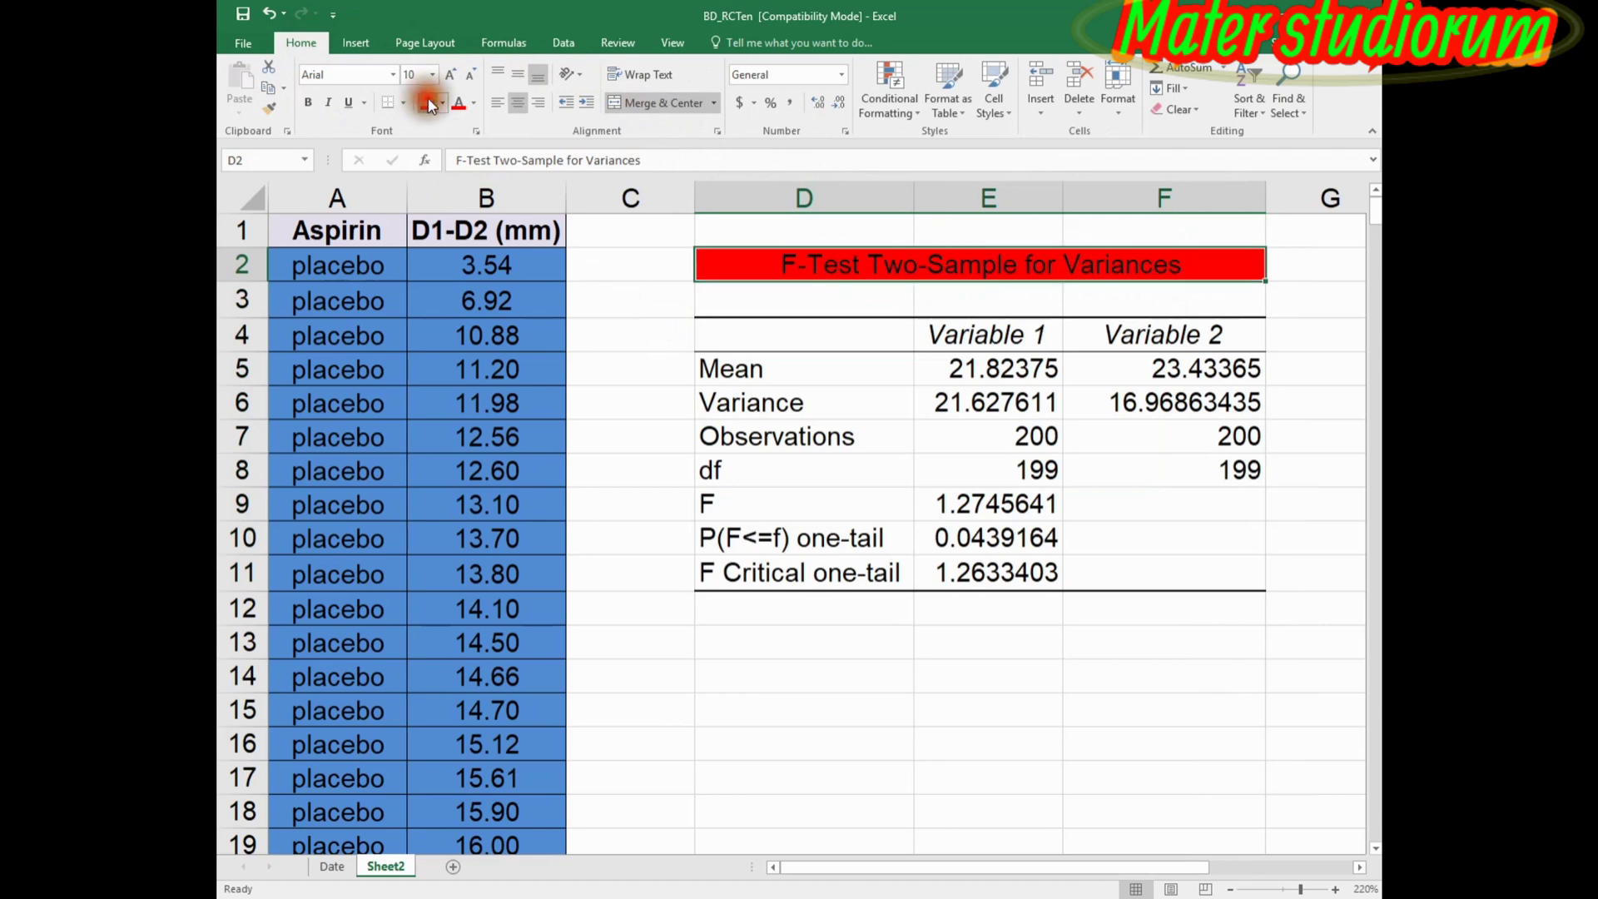
Fill the one-tail P value in E10 red and enter <0.05 beside it in F10.
left_click(973, 543)
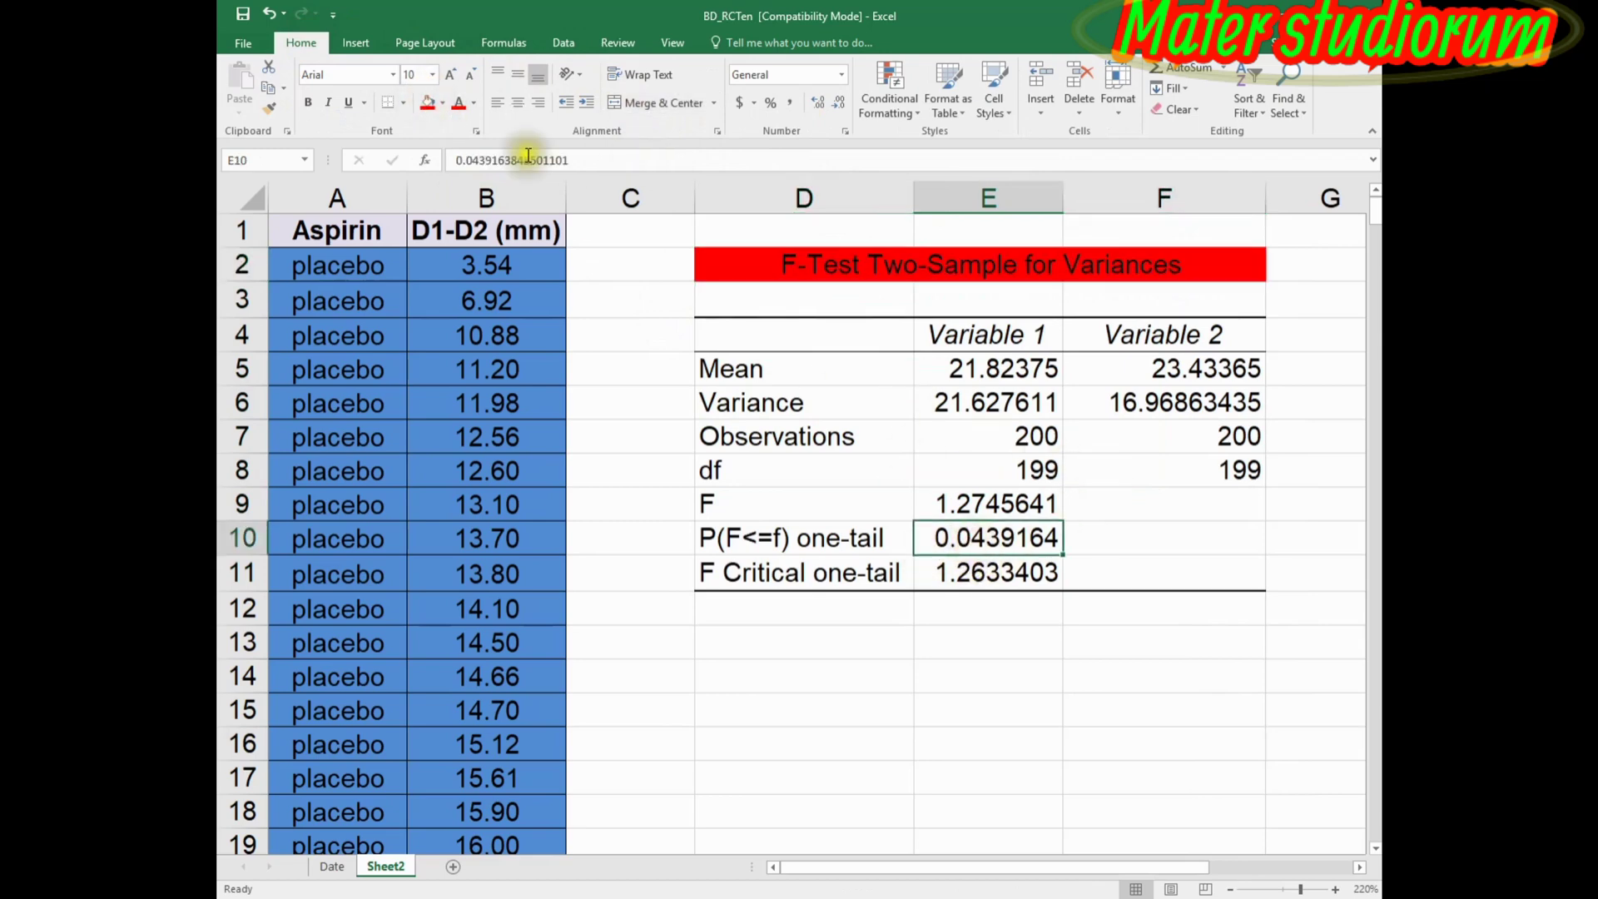
left_click(428, 102)
left_click(1149, 545)
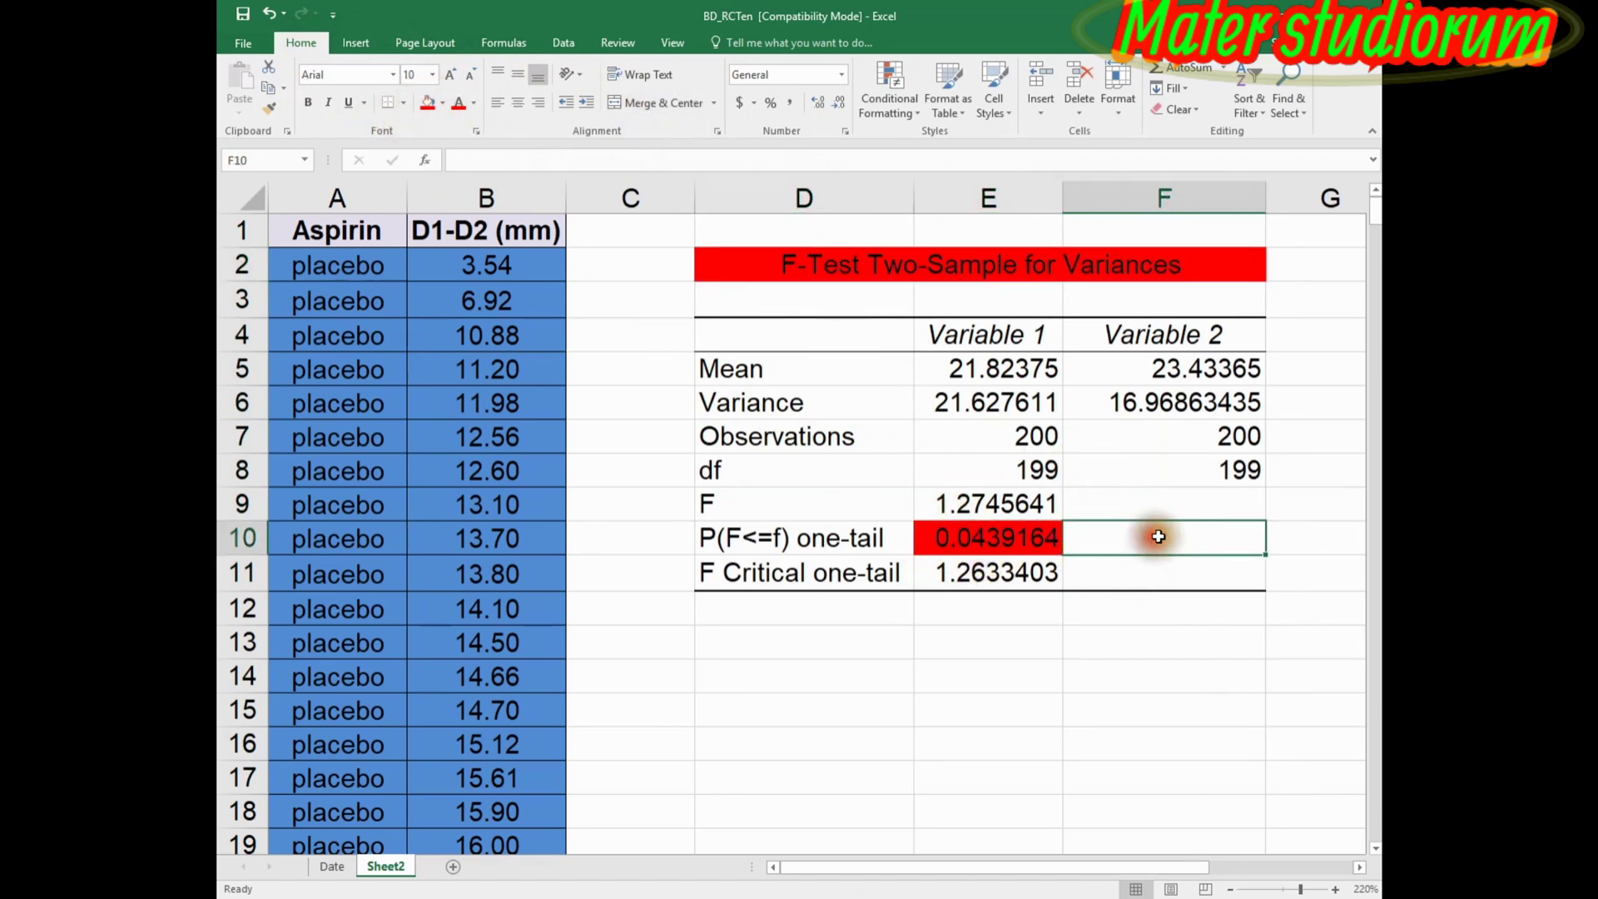
type("<0.05")
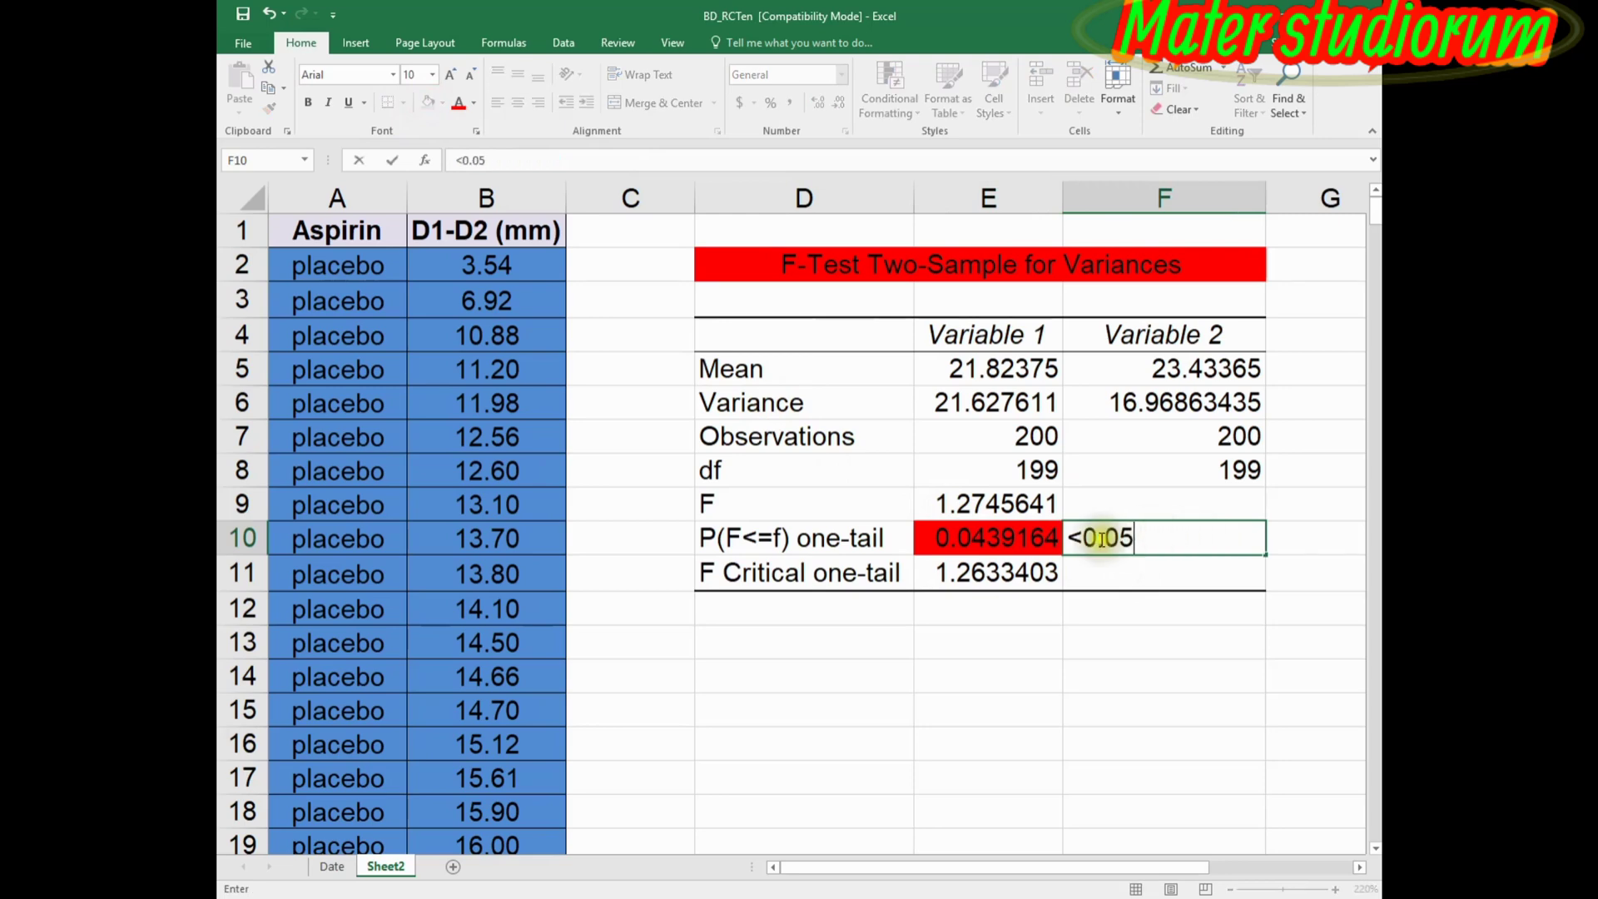
left_click(1032, 547)
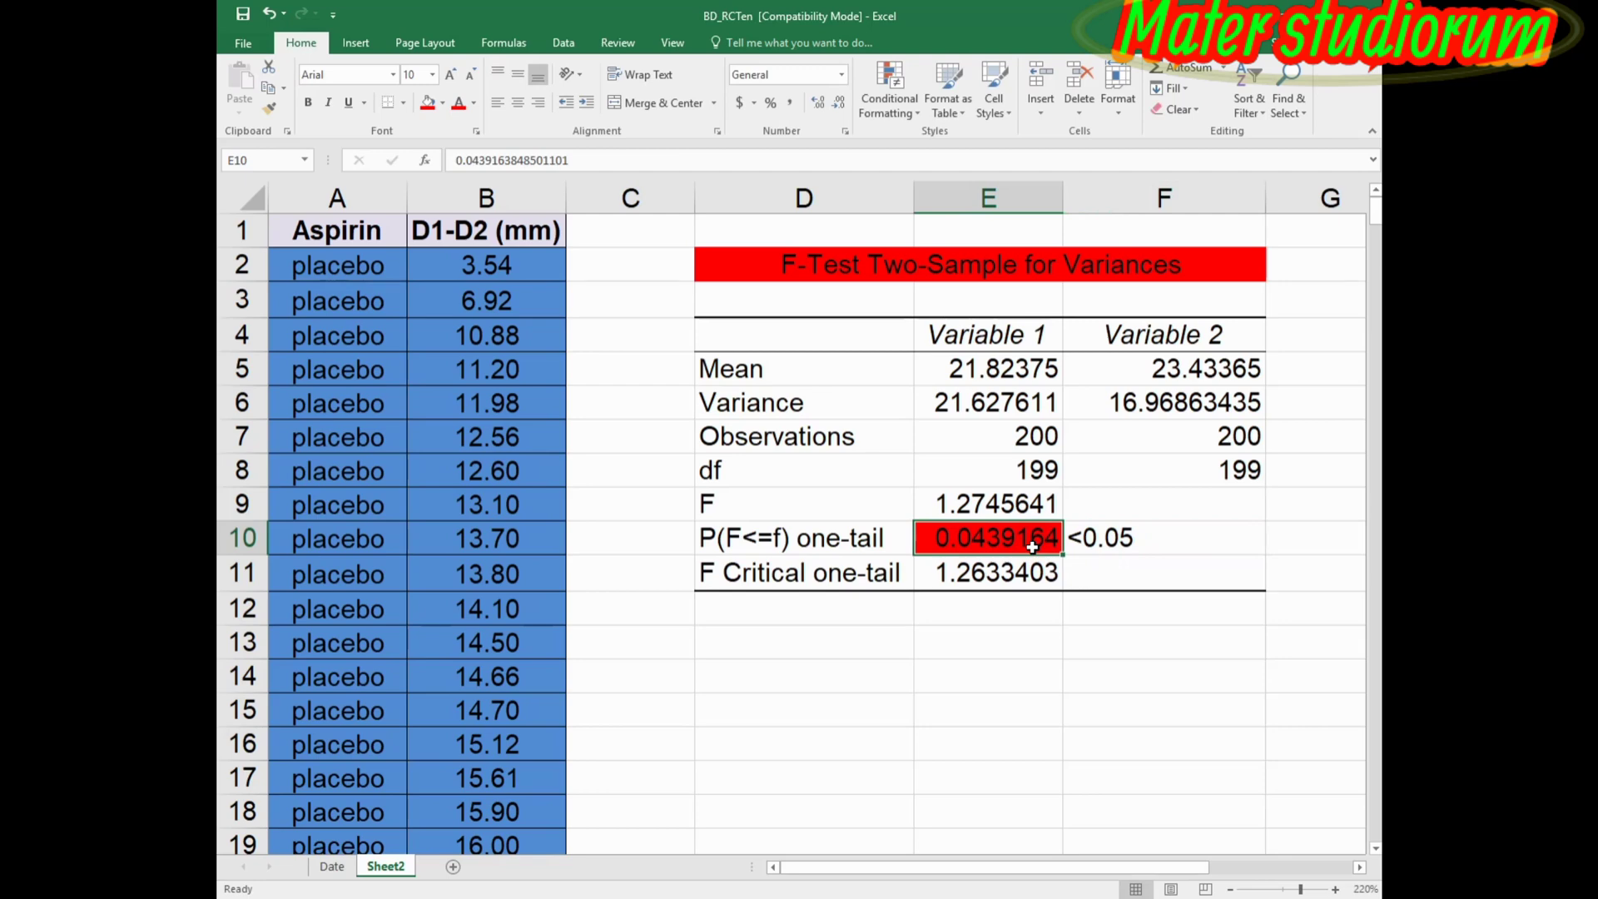
left_click(1109, 537)
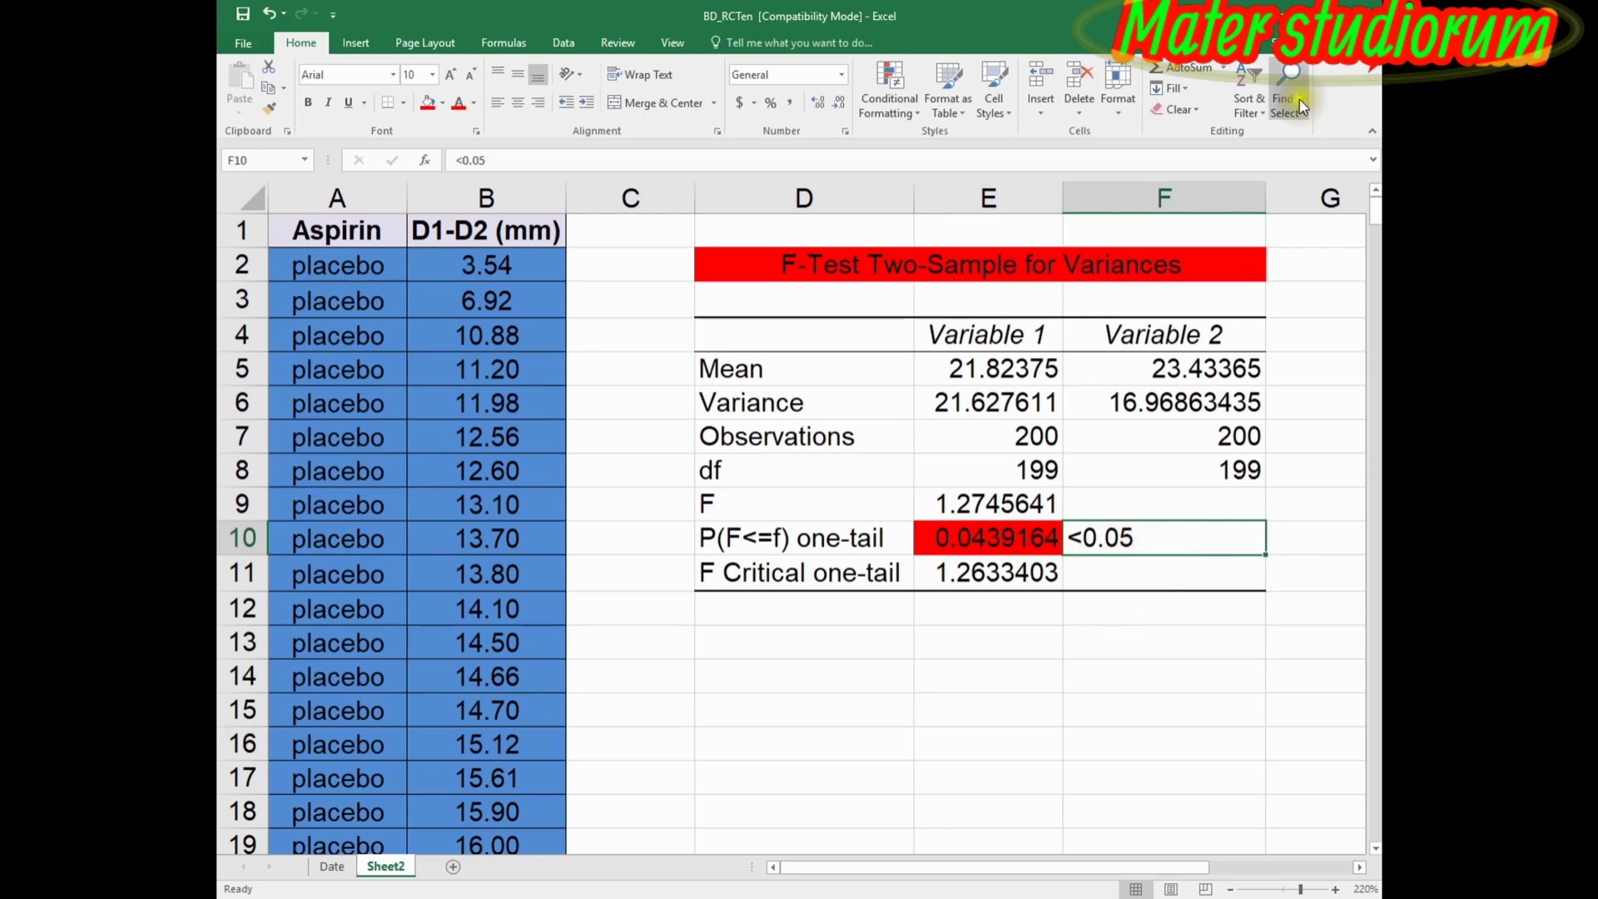
Start the t-Test: Two-Sample Assuming Unequal Variances from the data analysis tools.
left_click(564, 43)
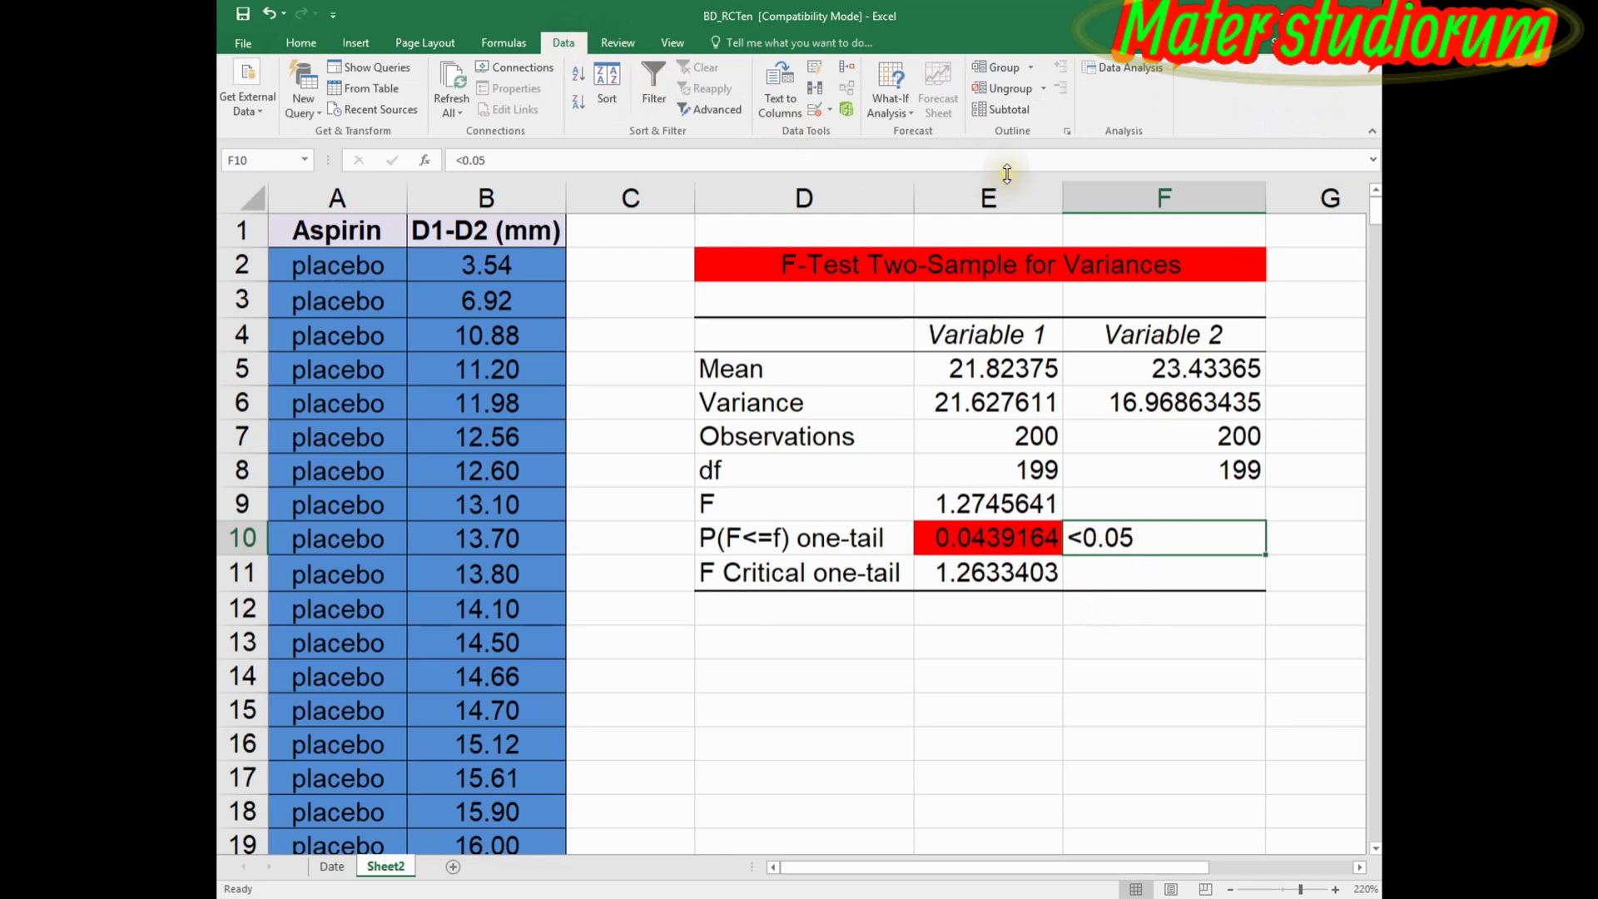
left_click(504, 43)
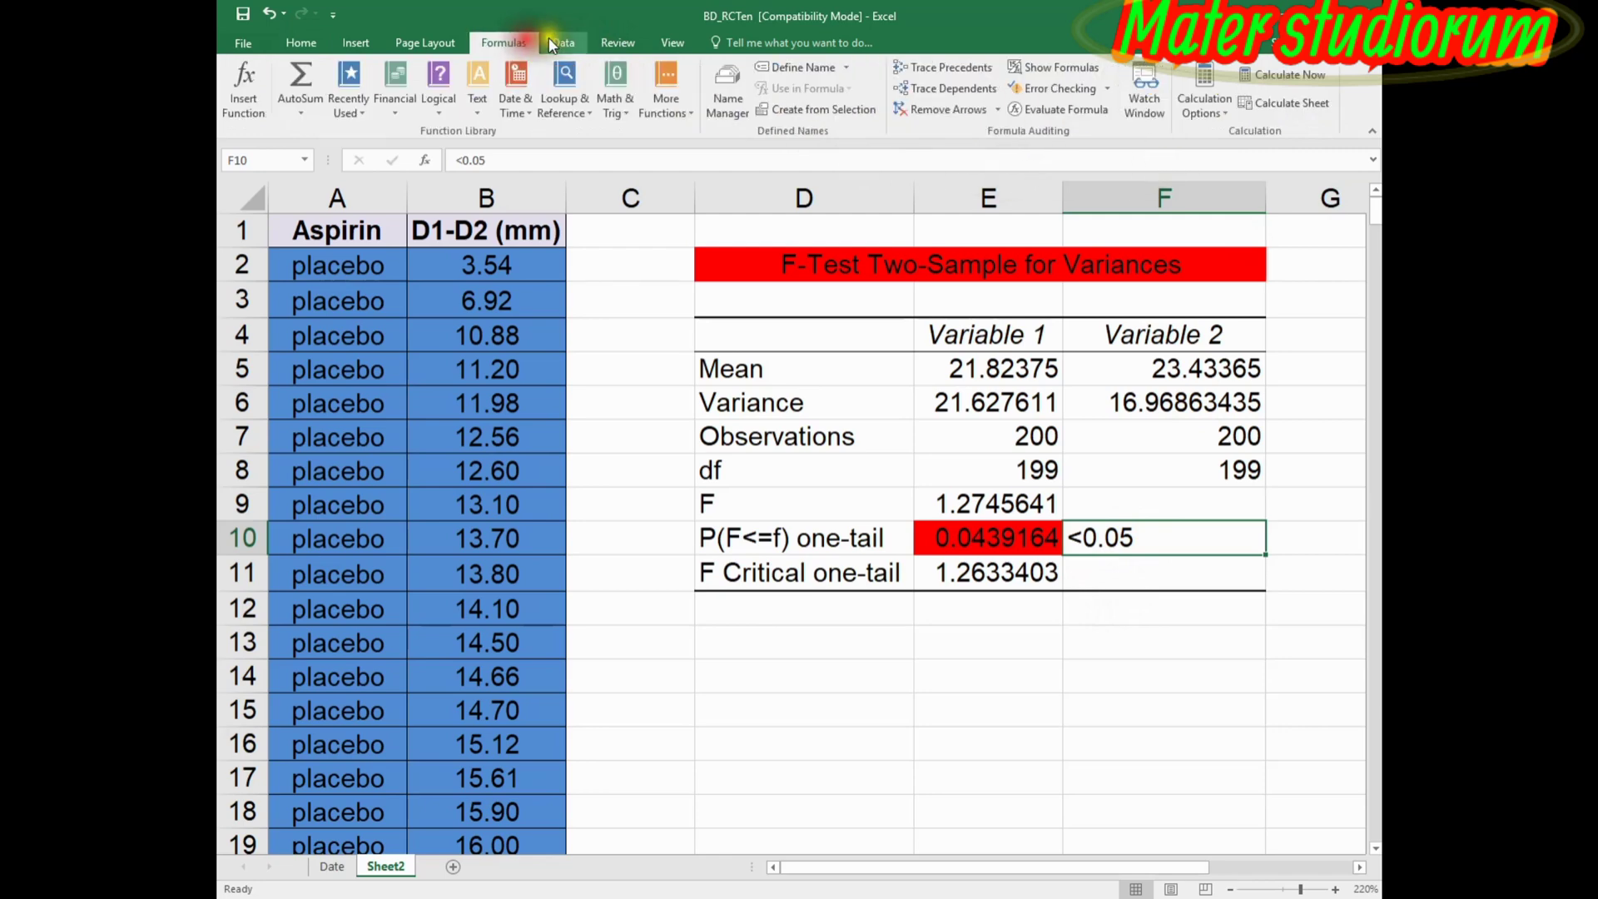
left_click(564, 43)
left_click(1131, 72)
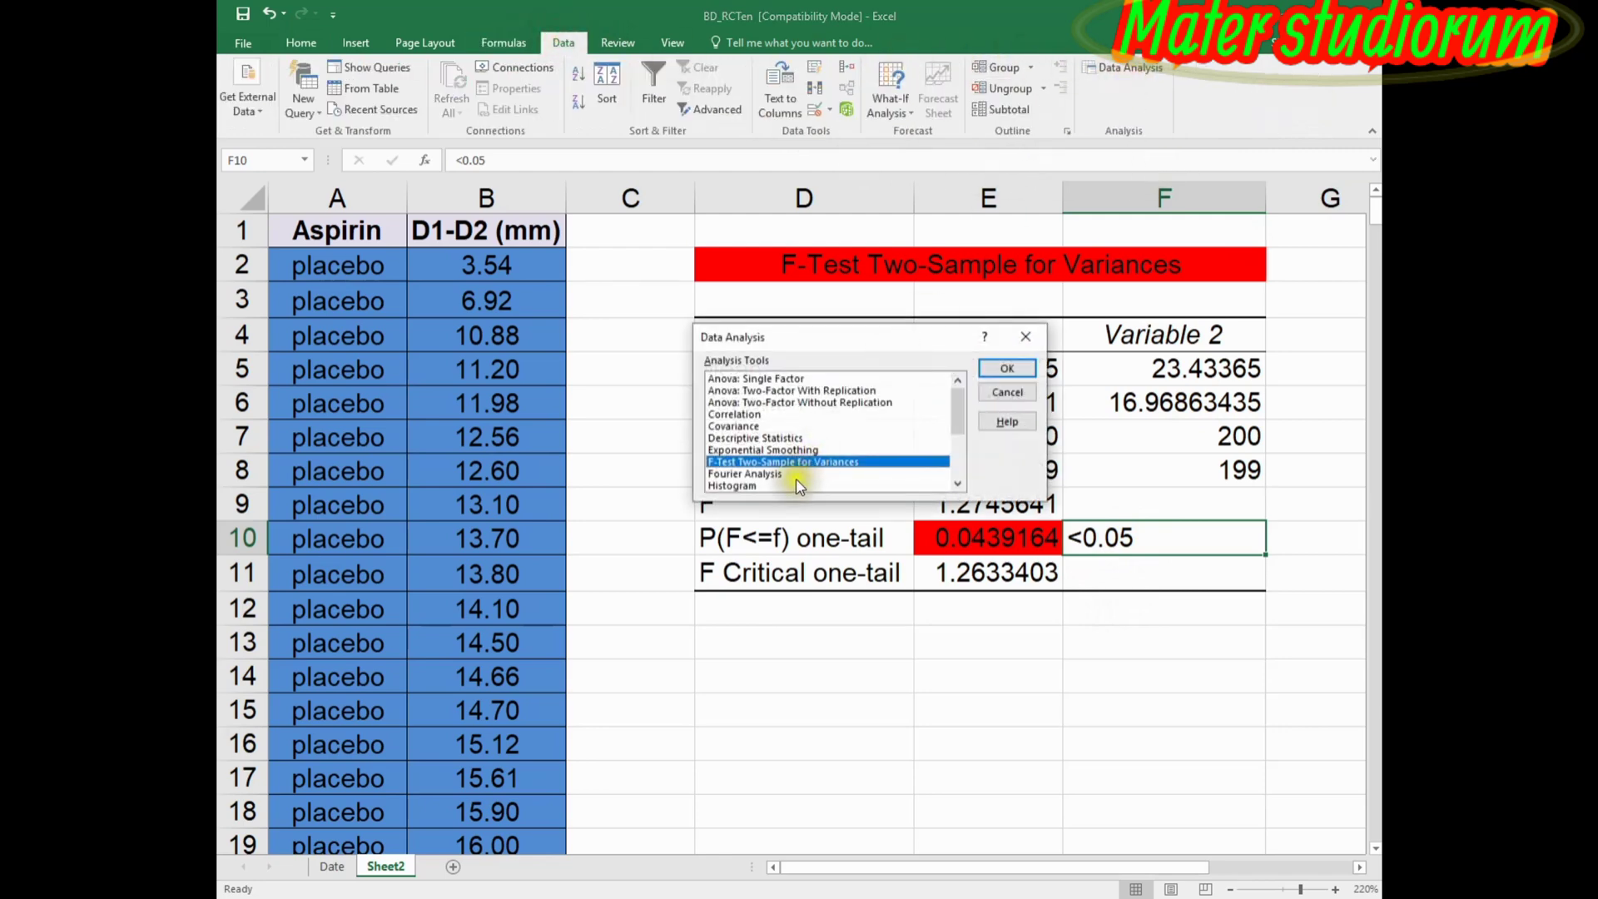
scroll(818, 482, "down", 2)
scroll(861, 472, "down", 1)
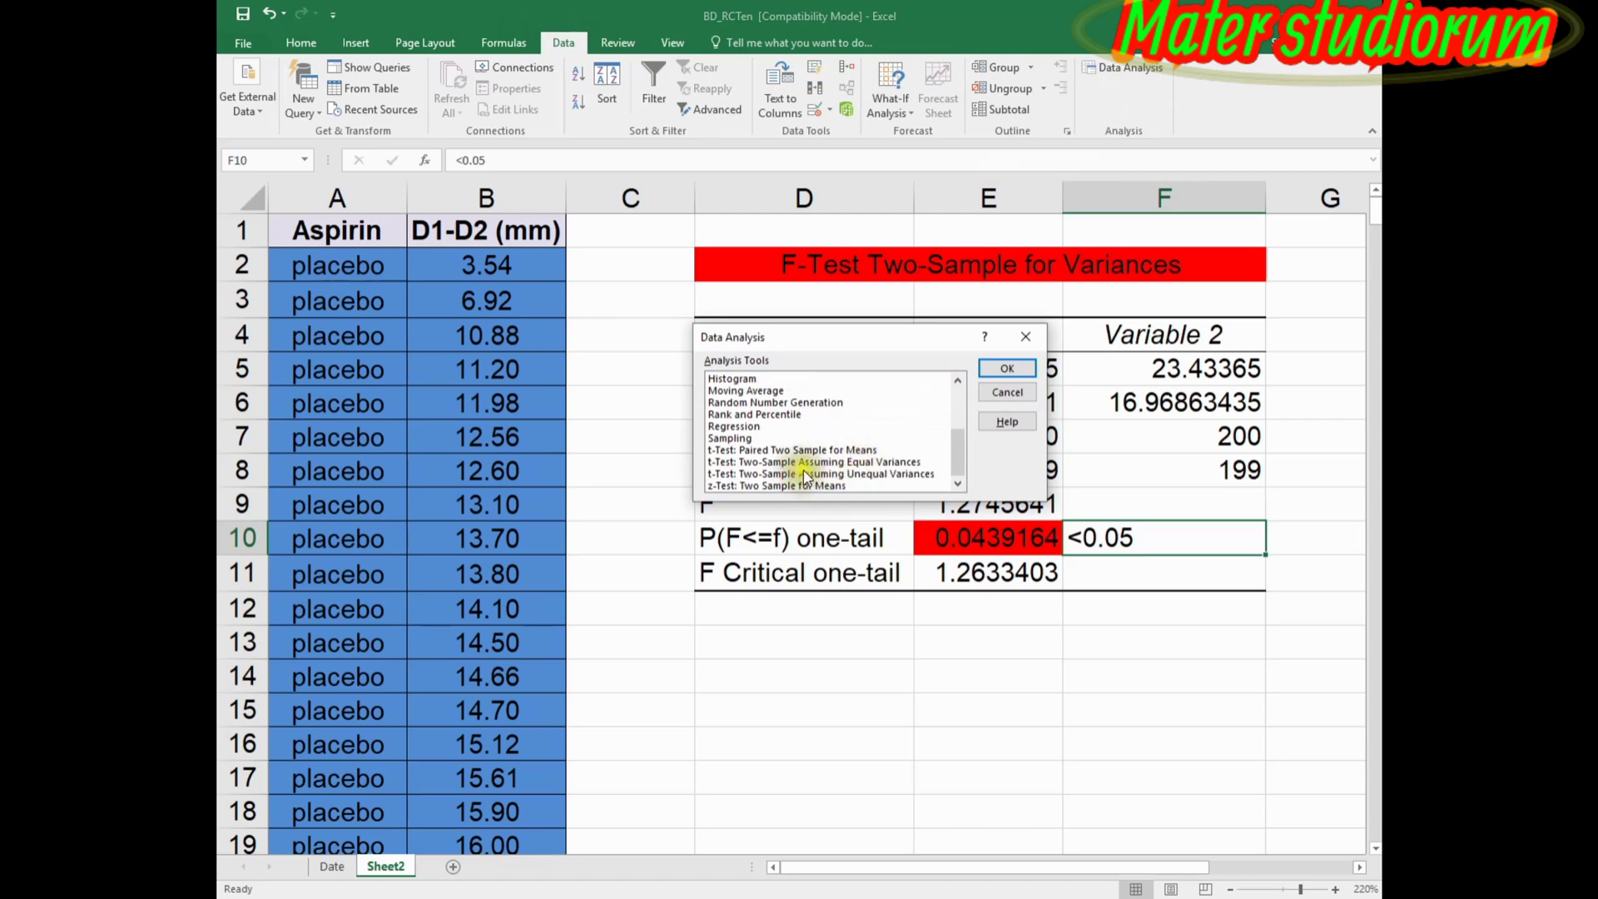
left_click(795, 473)
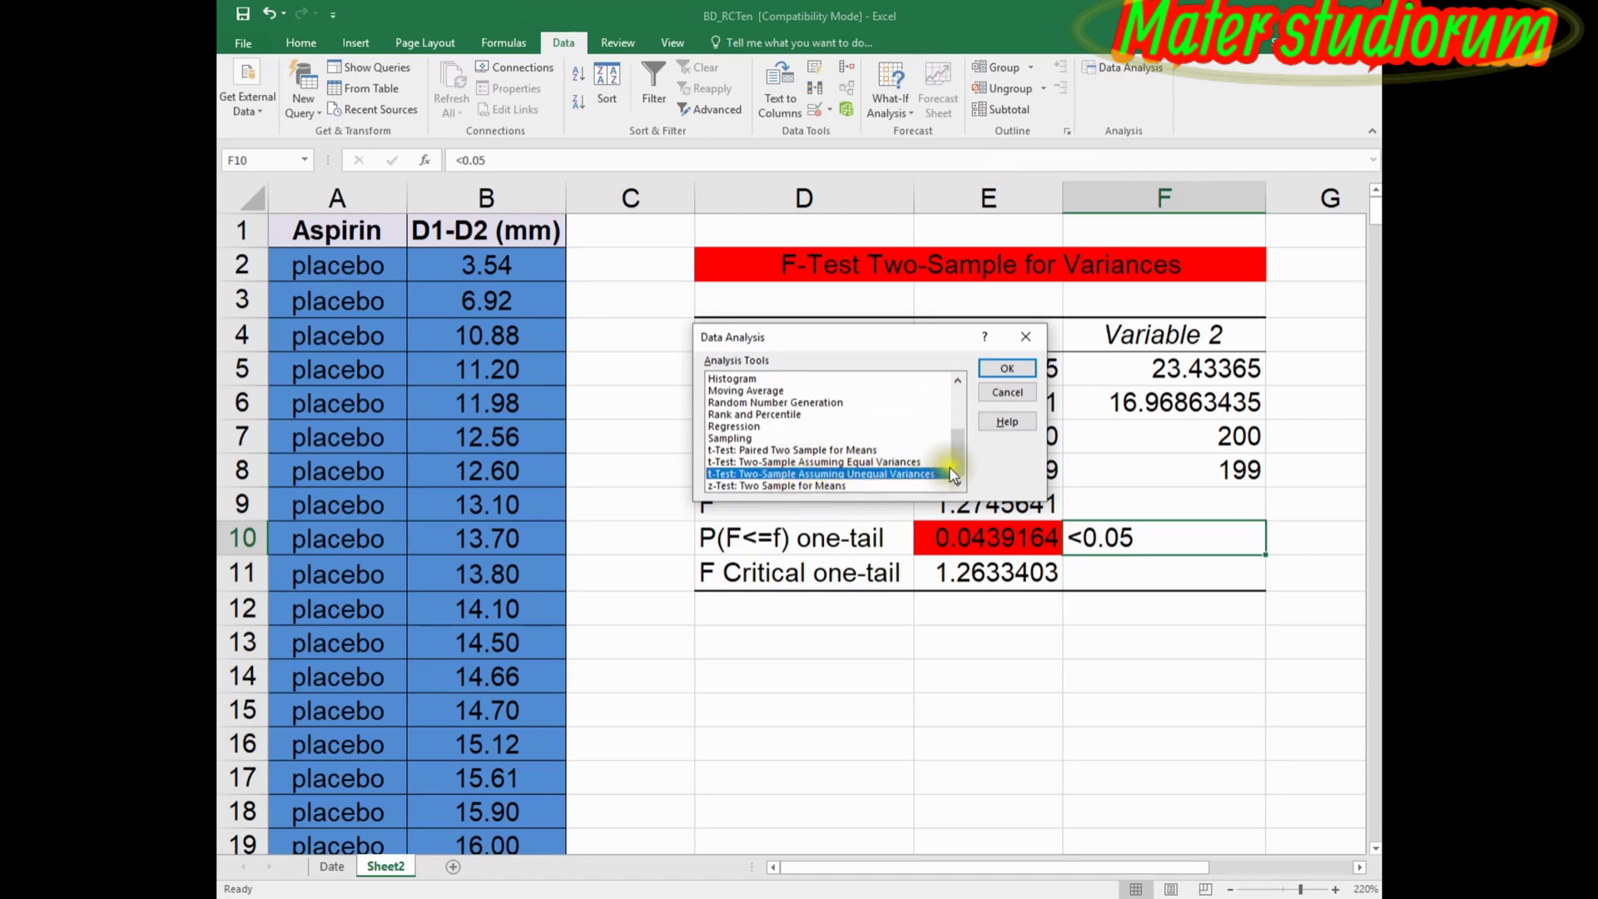
left_click(1004, 369)
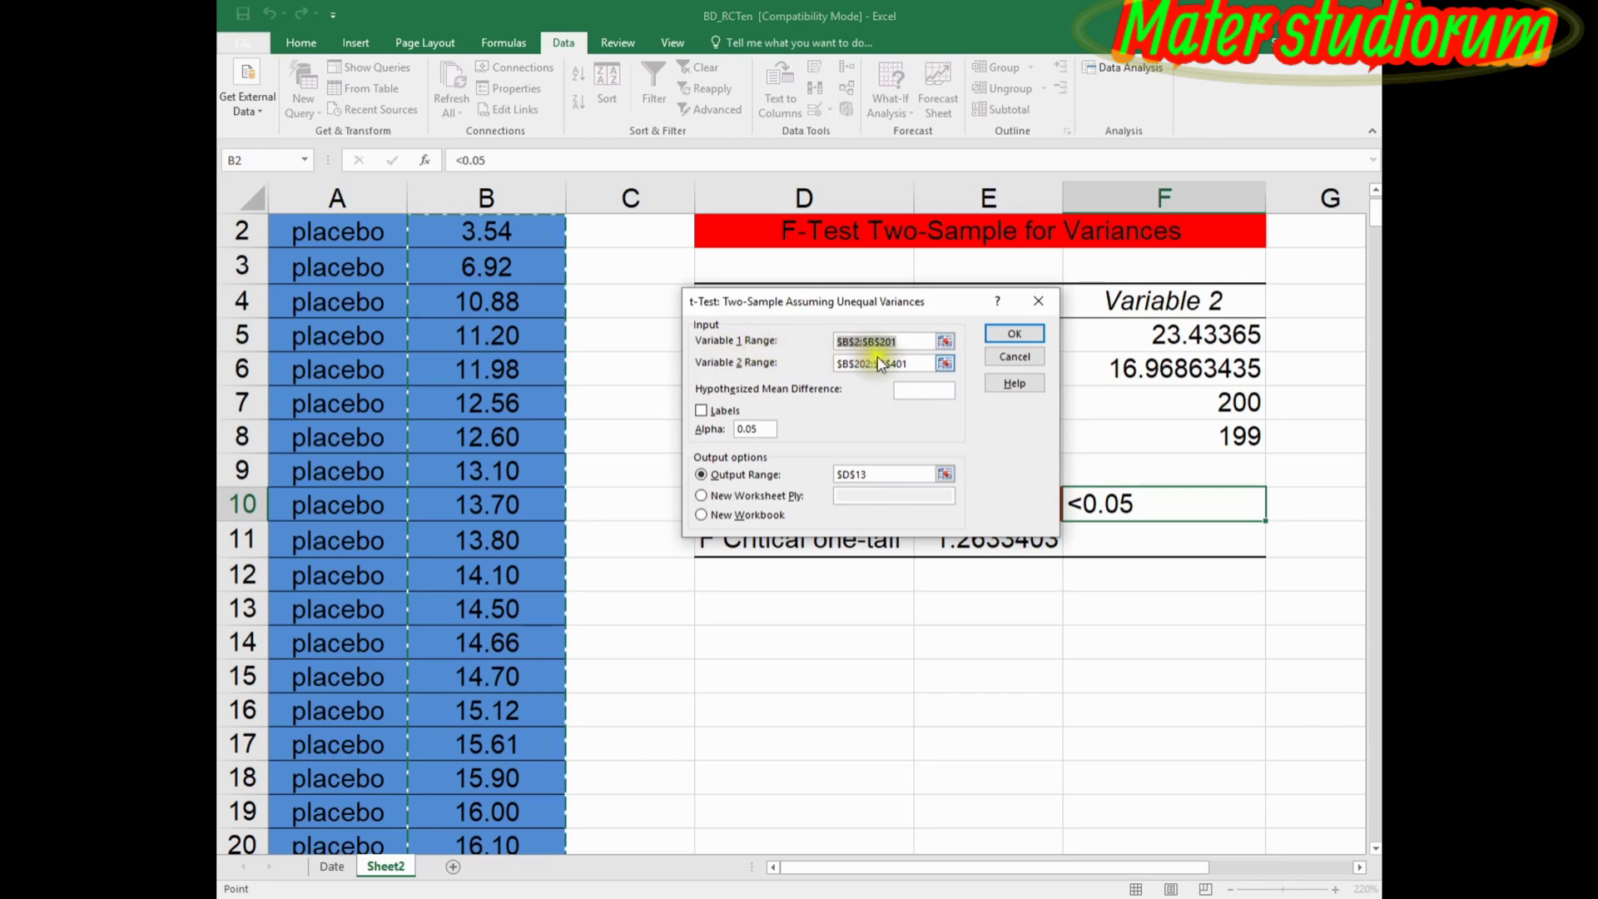
Run the unequal-variance t-test on B2:B201 and B202:B401 with alpha 0.05, no labels and output at D13.
left_click(754, 342)
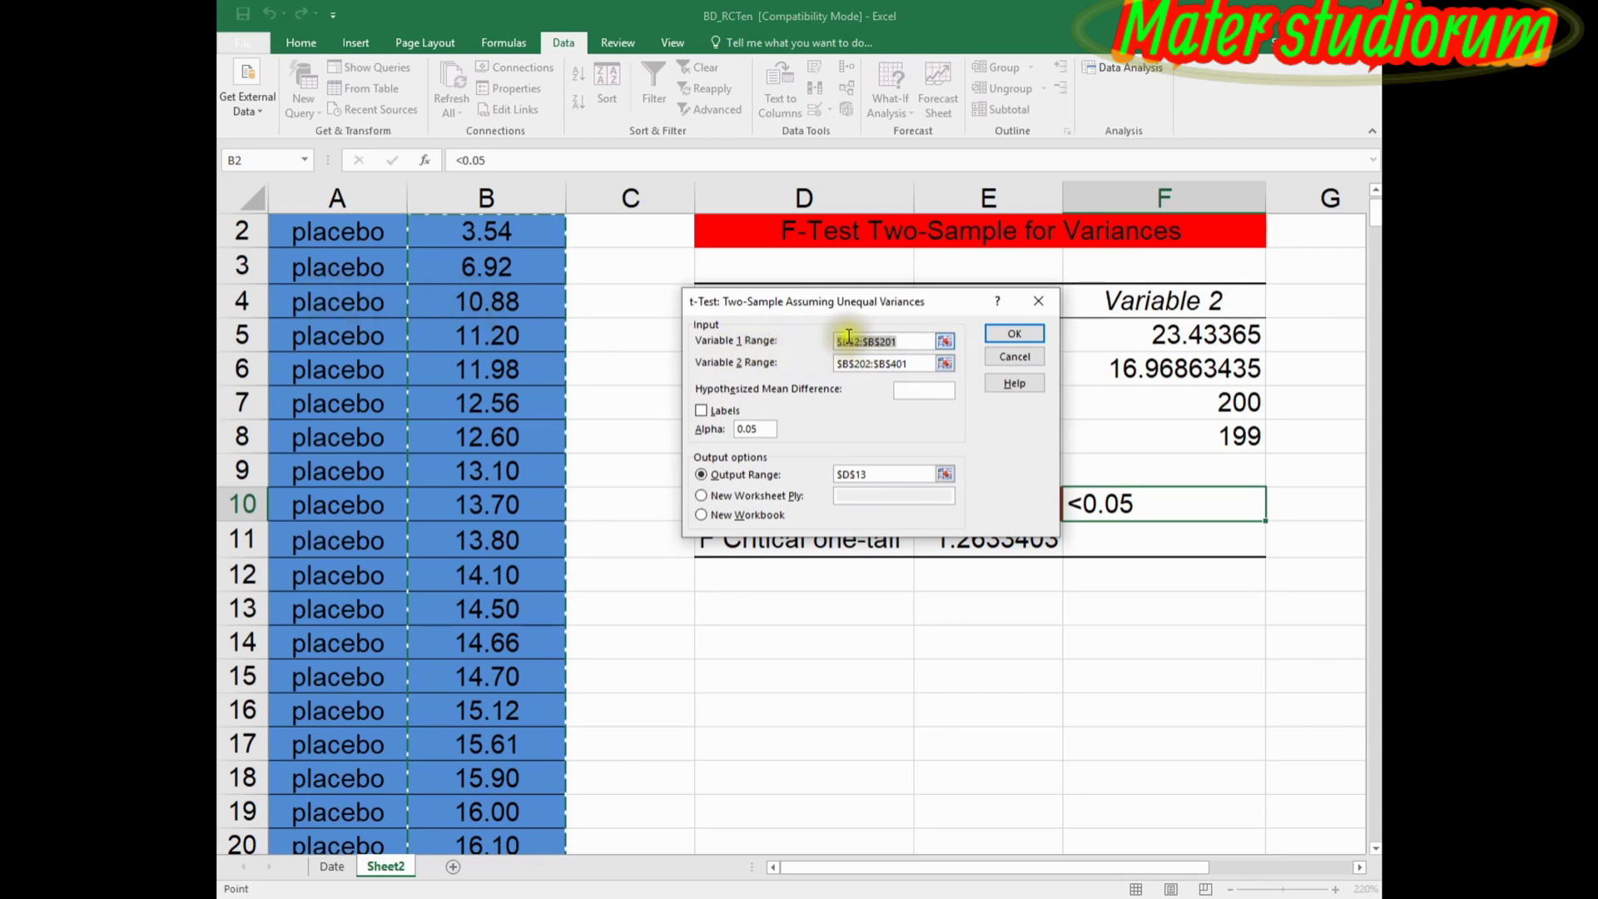
left_click(905, 344)
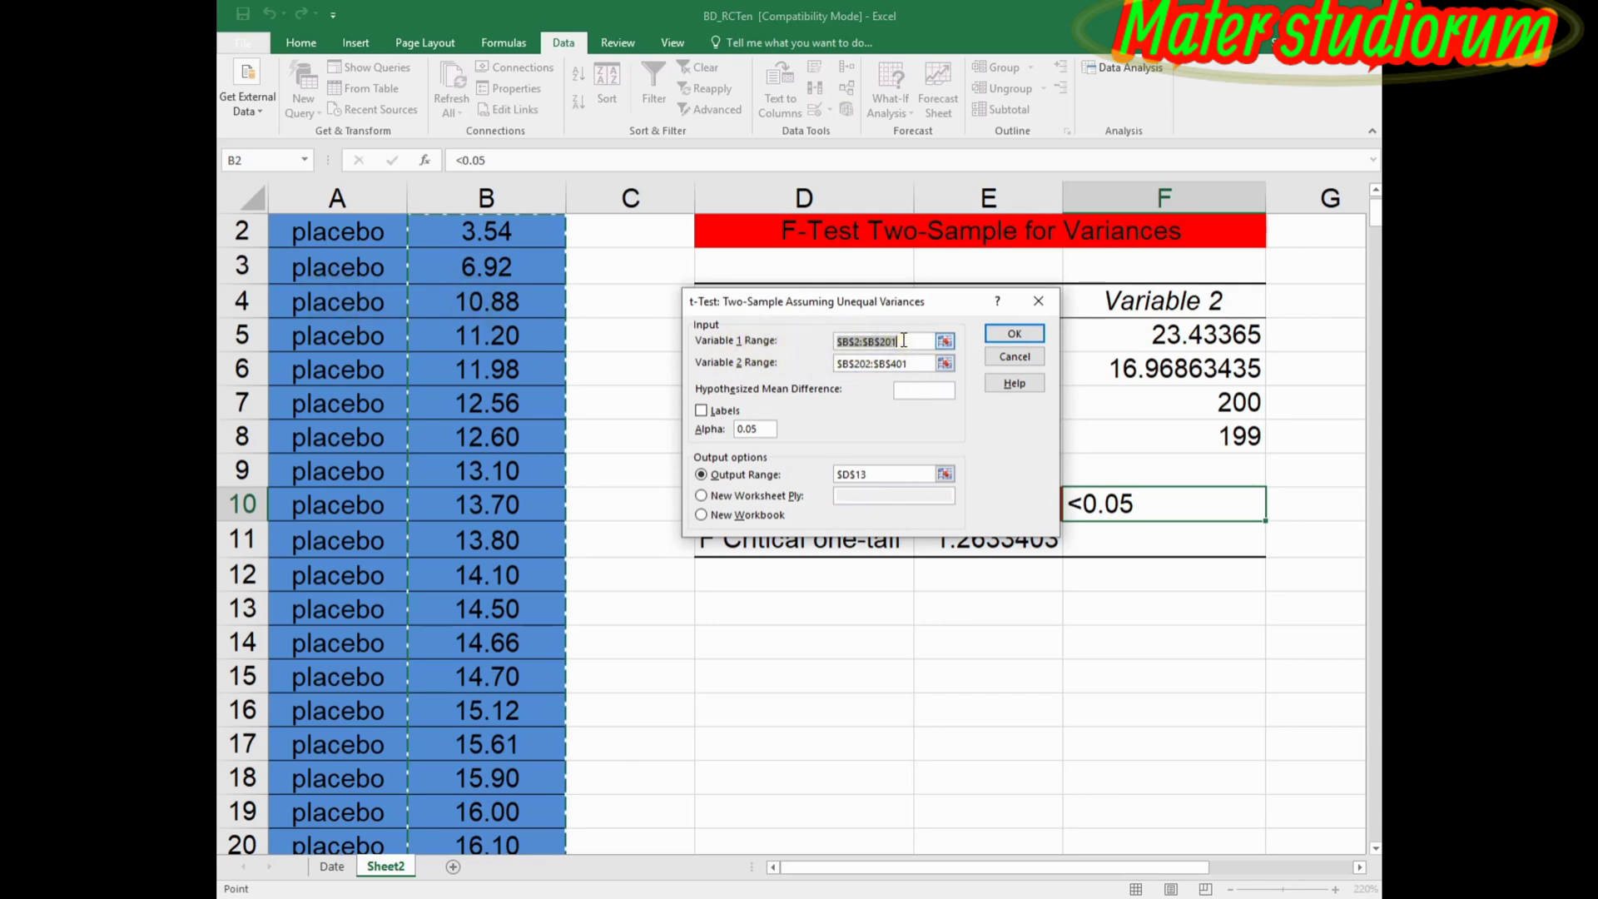
left_click(845, 367)
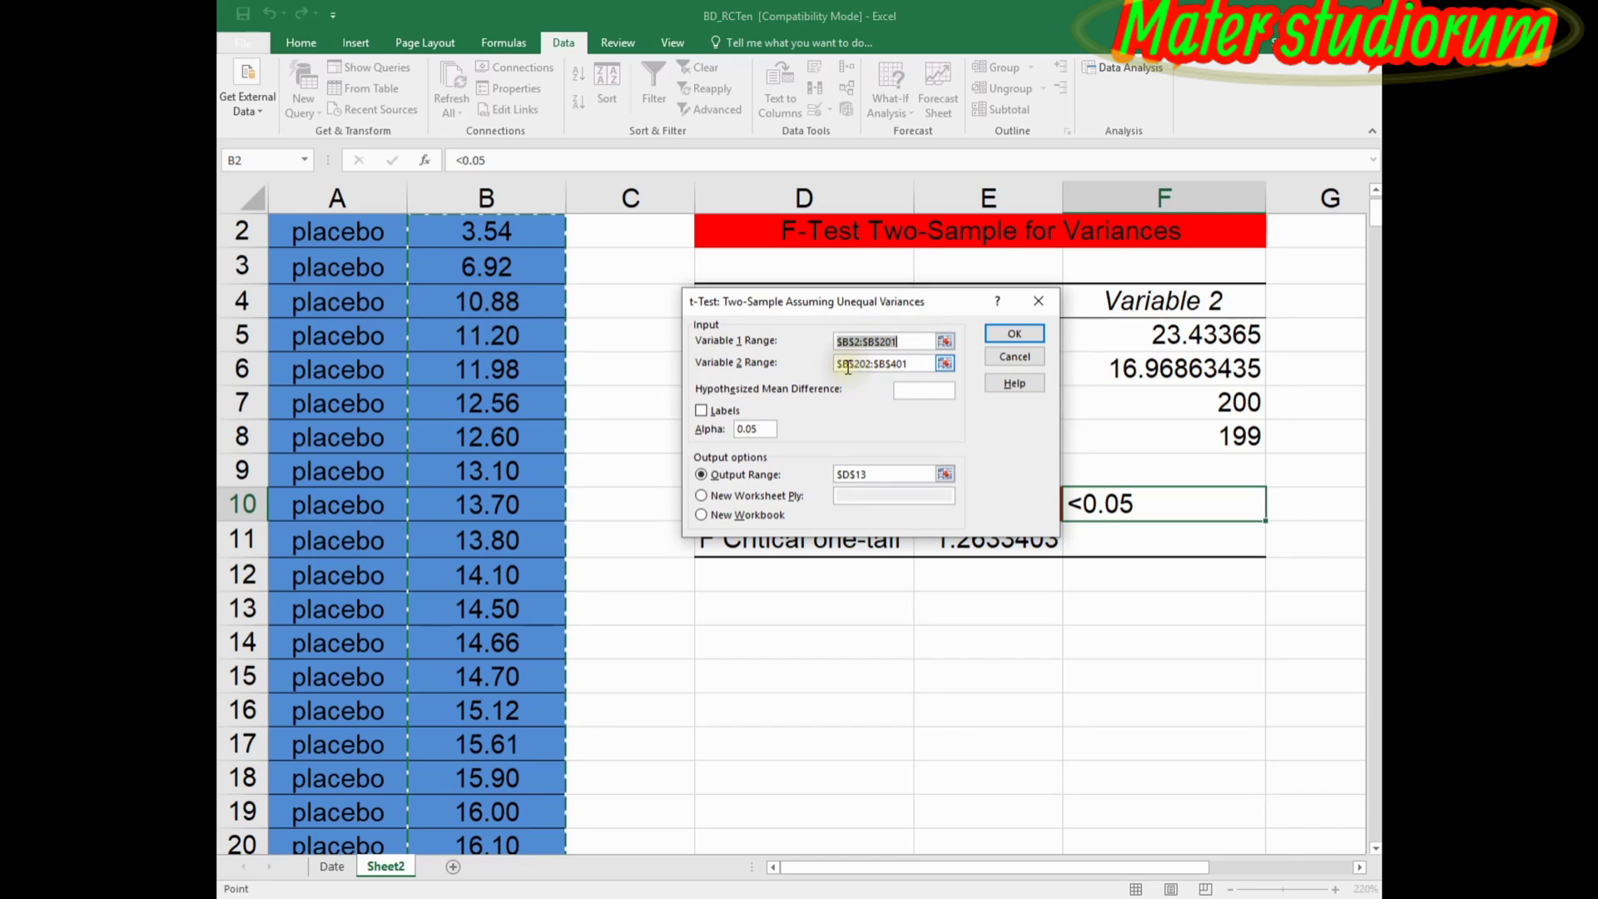
left_click(877, 364)
left_click(908, 364)
left_click(702, 409)
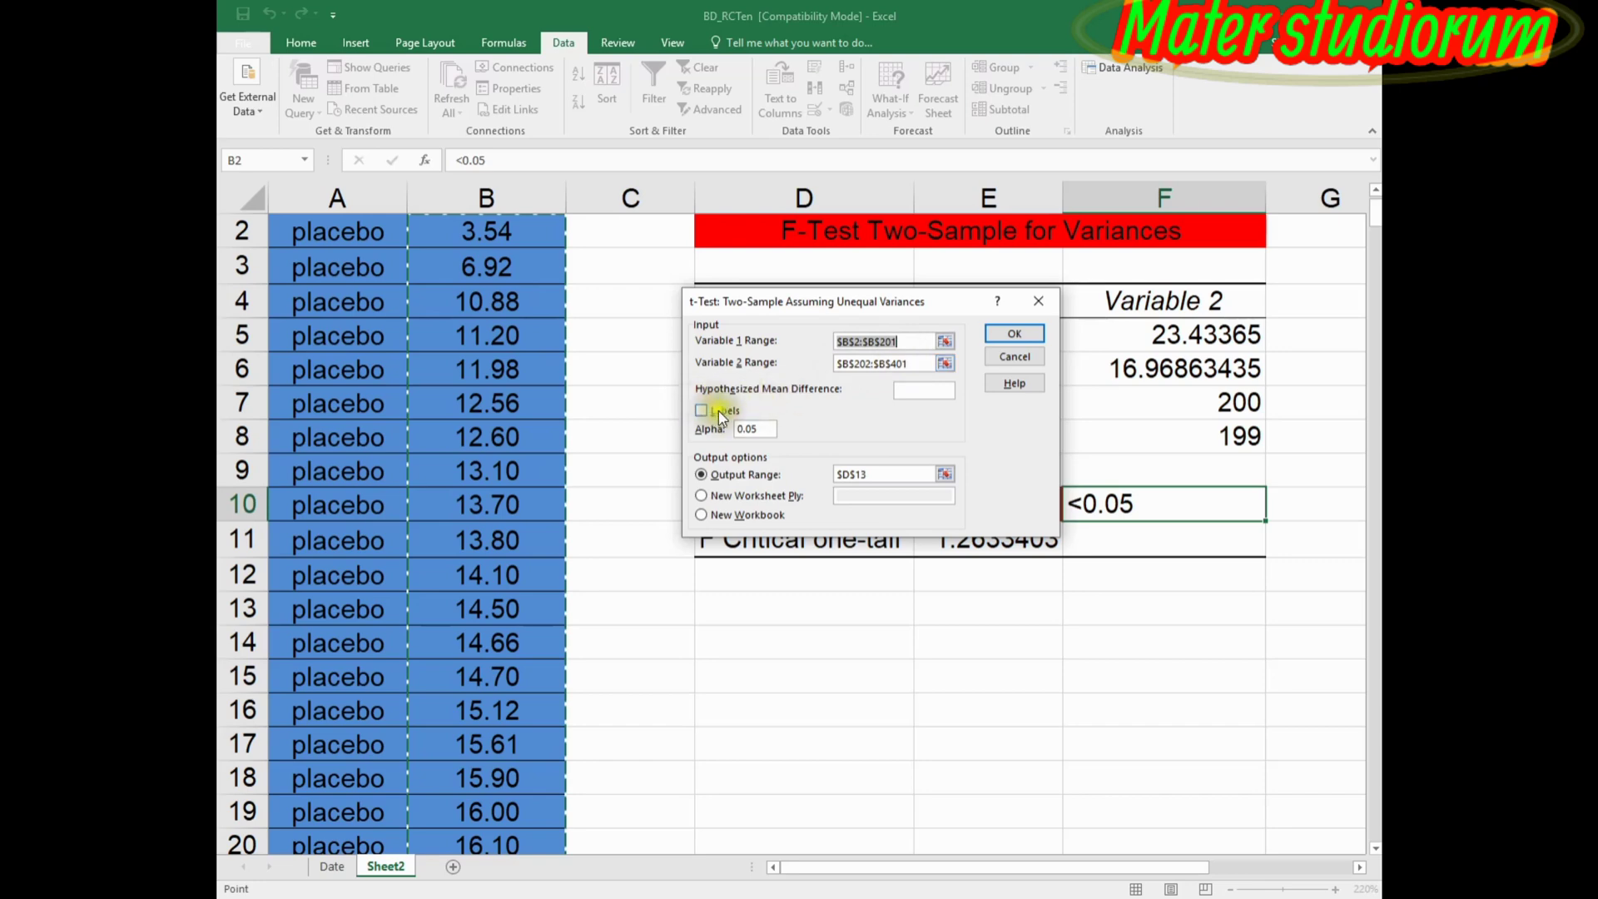
left_click(866, 474)
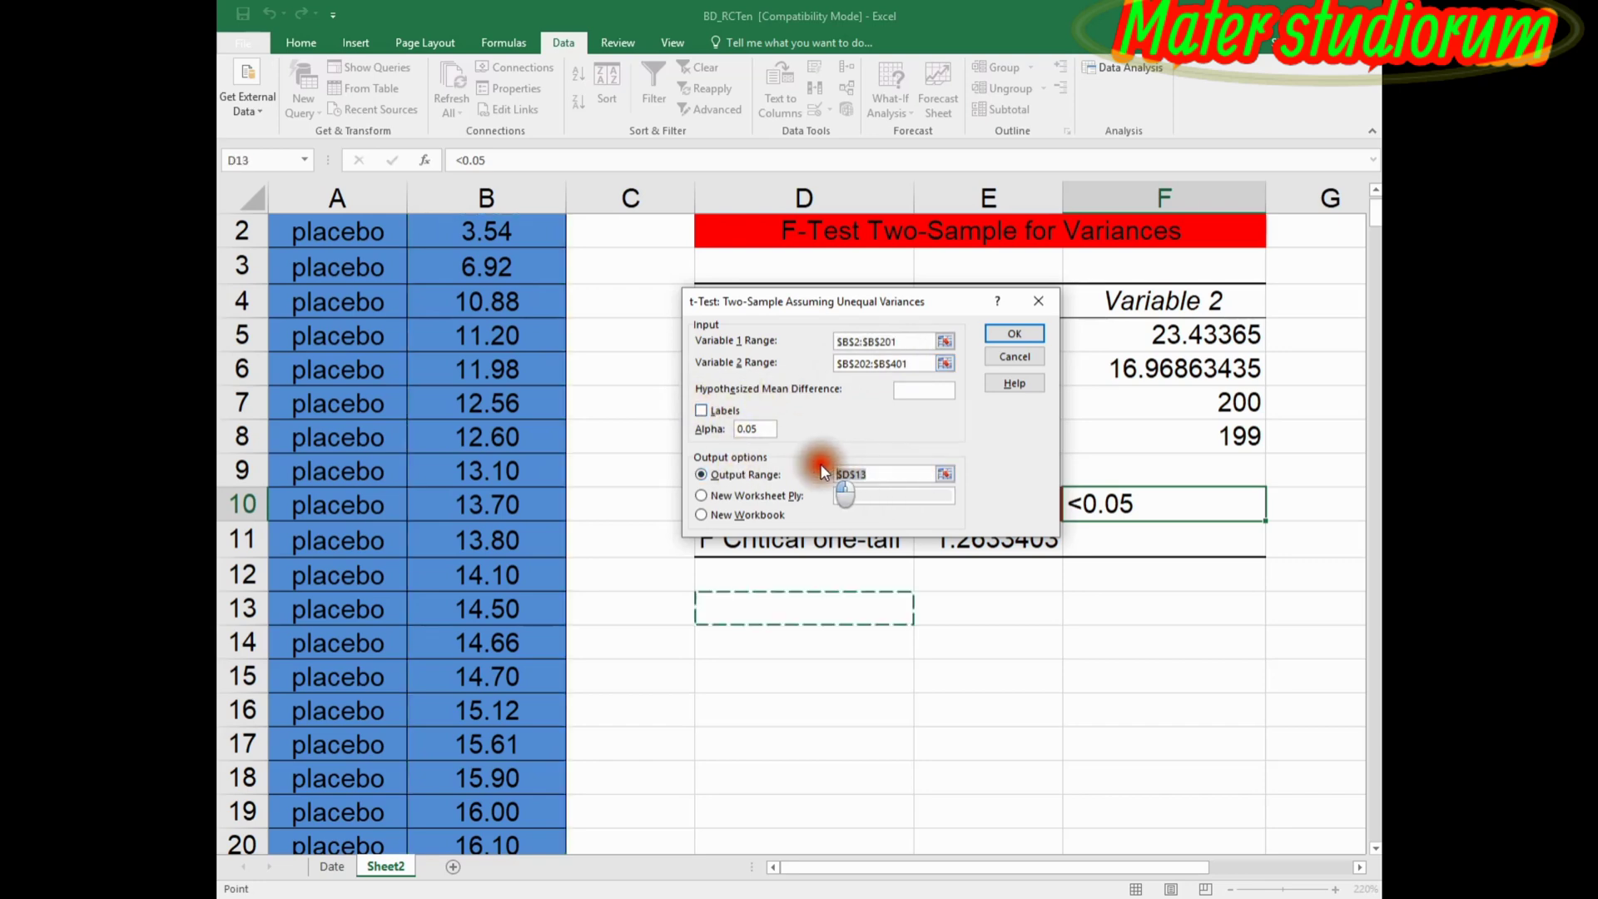
left_click(774, 597)
left_click(1015, 335)
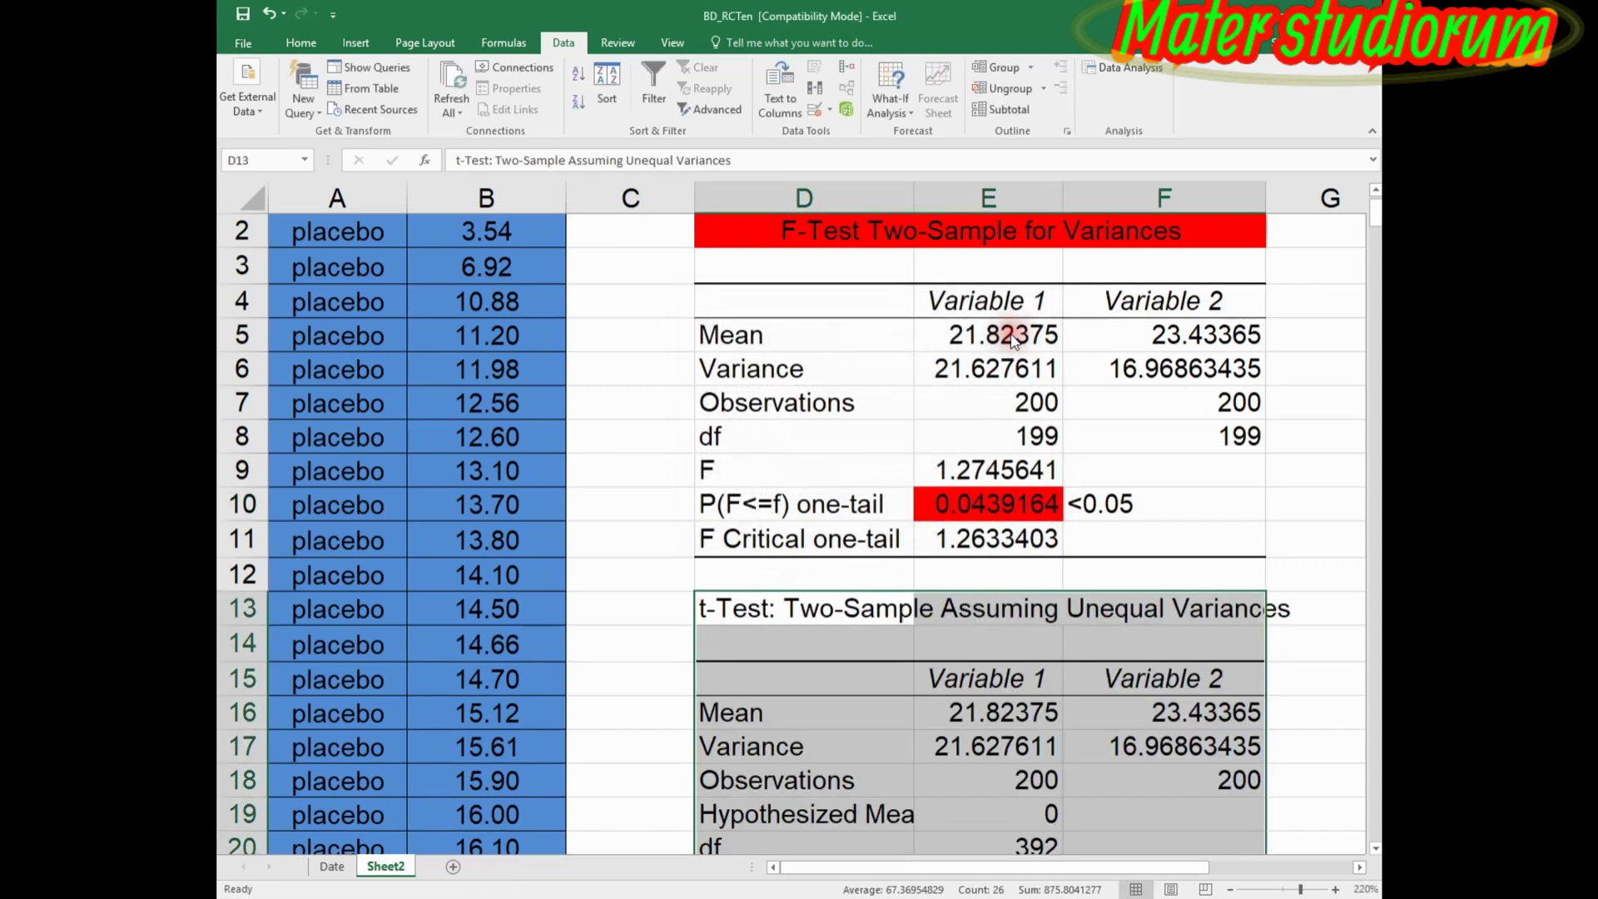
Widen column F slightly and merge and center the t-test title across D13:F13.
scroll(1083, 573, "down", 2)
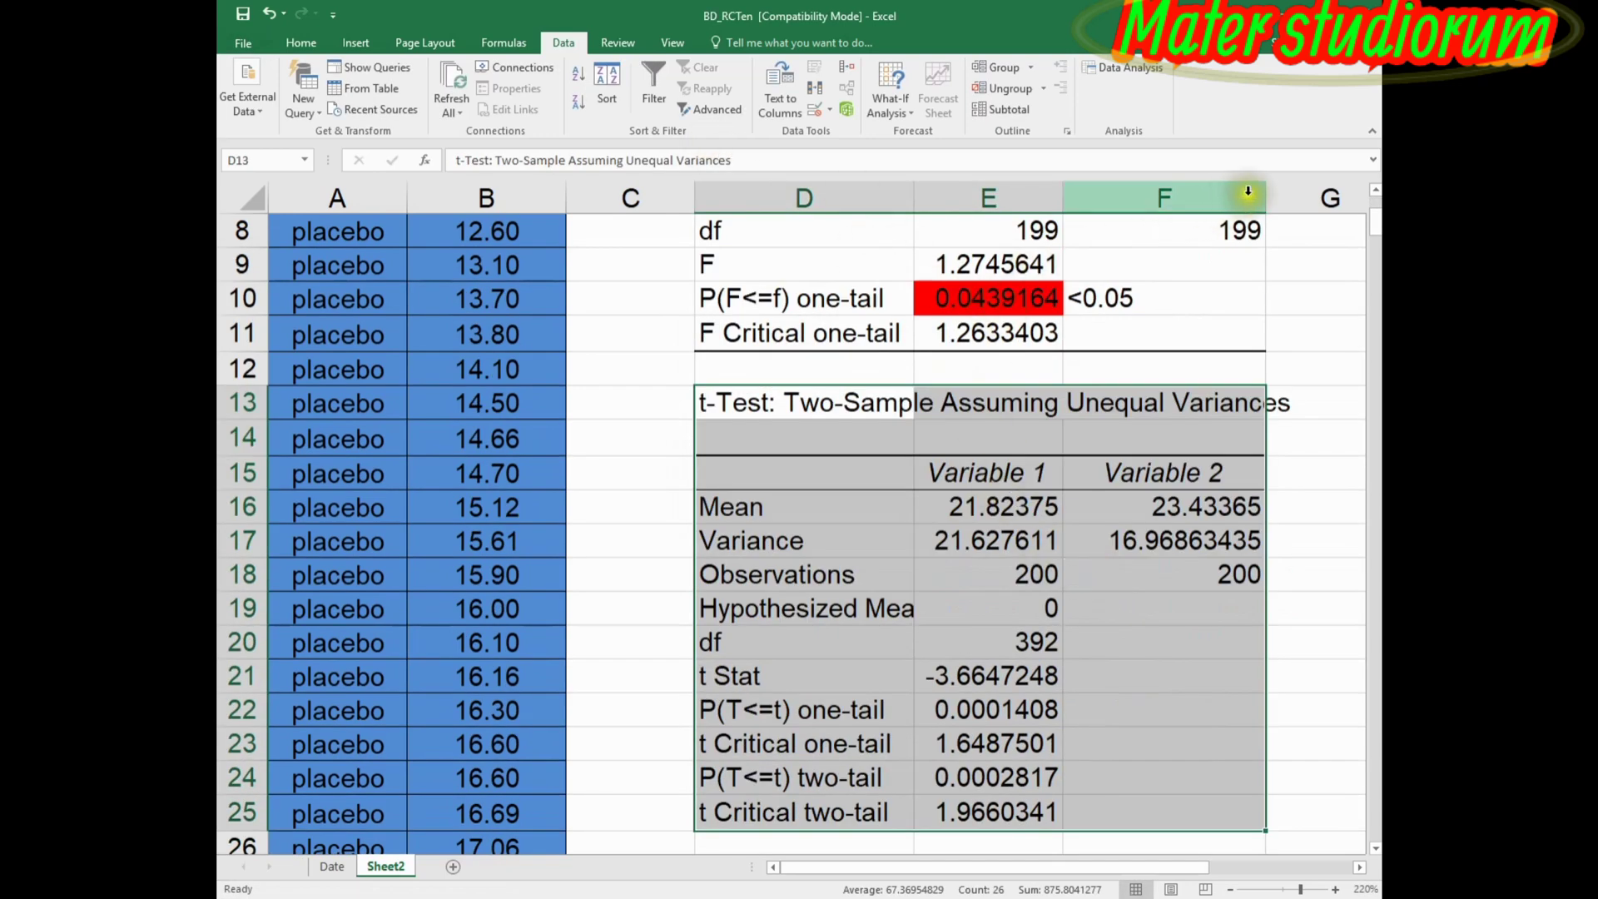
left_click_drag(1265, 193, 1282, 193)
left_click(832, 404)
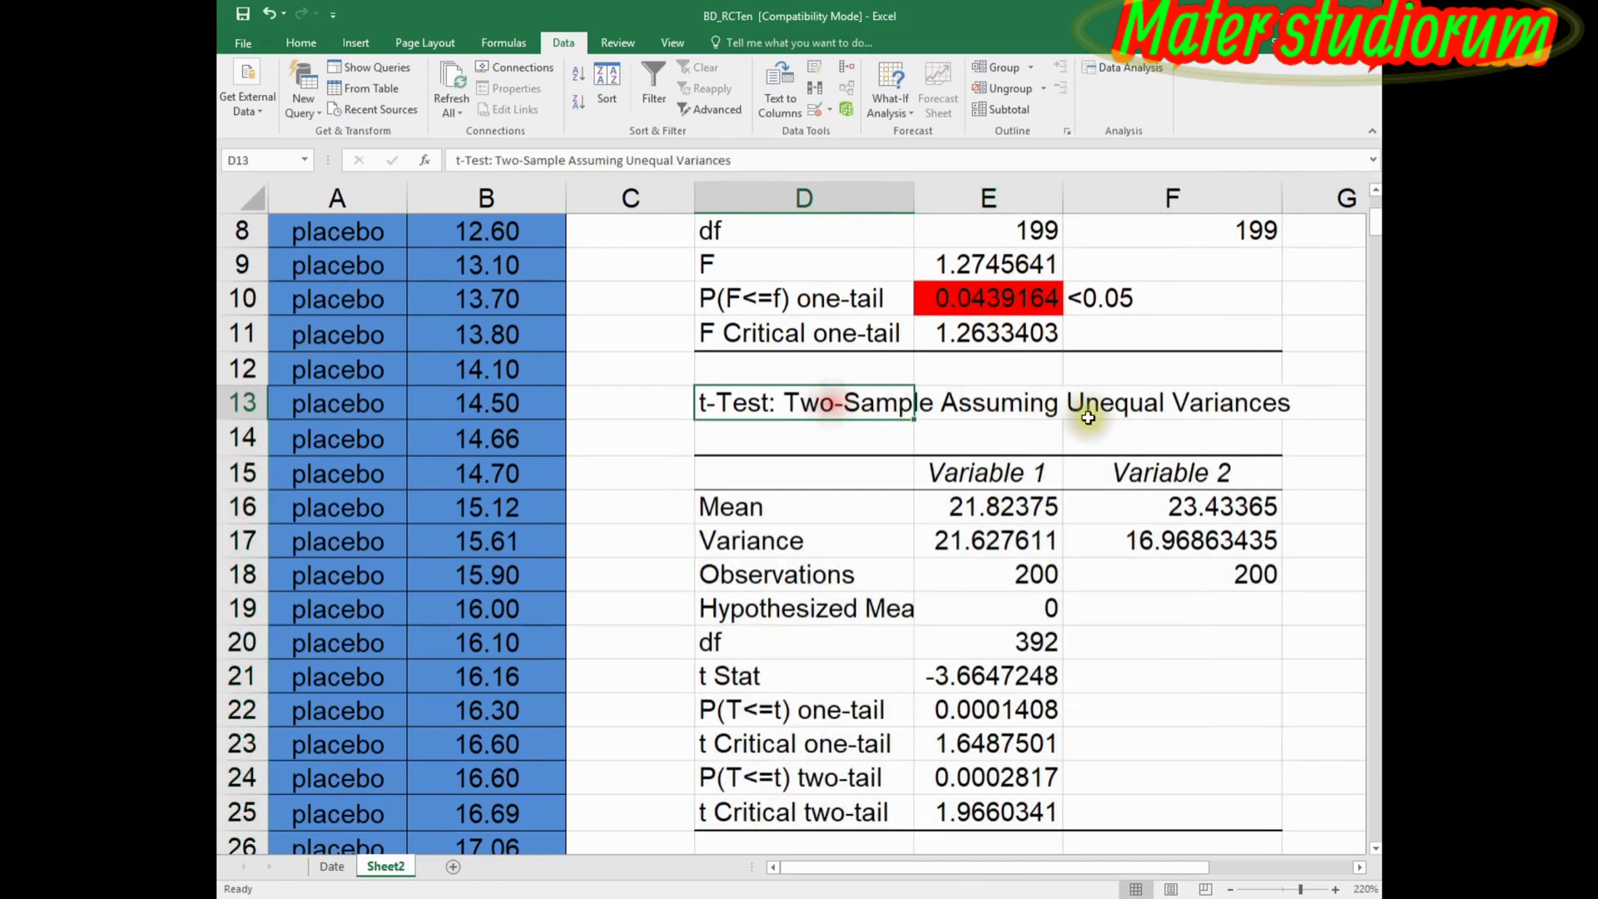
left_click(1253, 408, "shift")
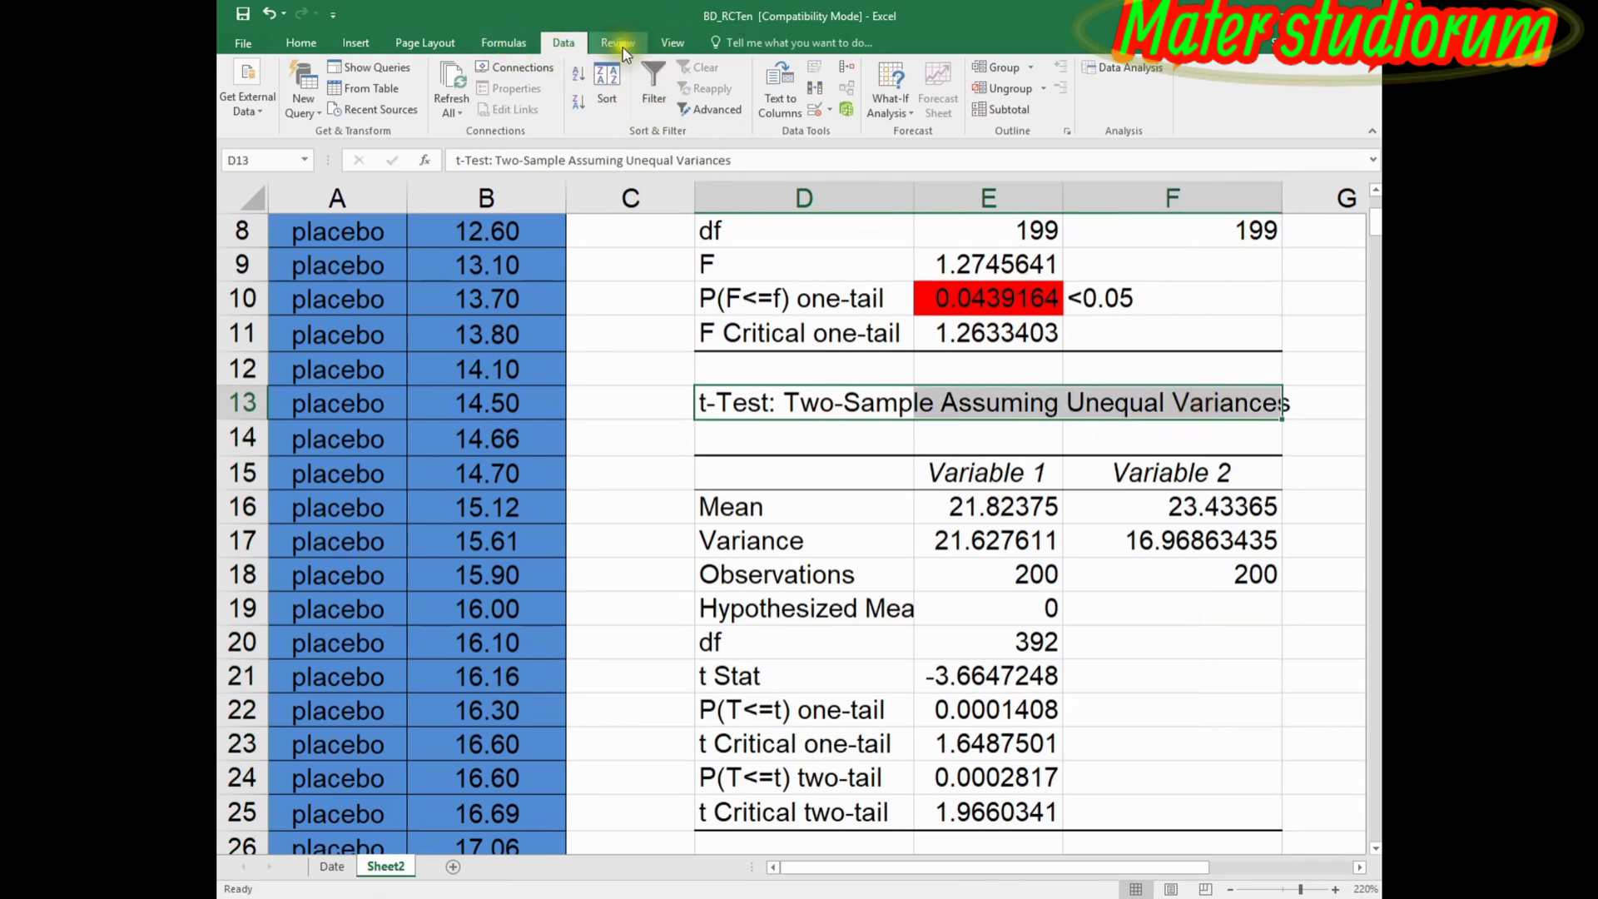
left_click(310, 42)
left_click(613, 109)
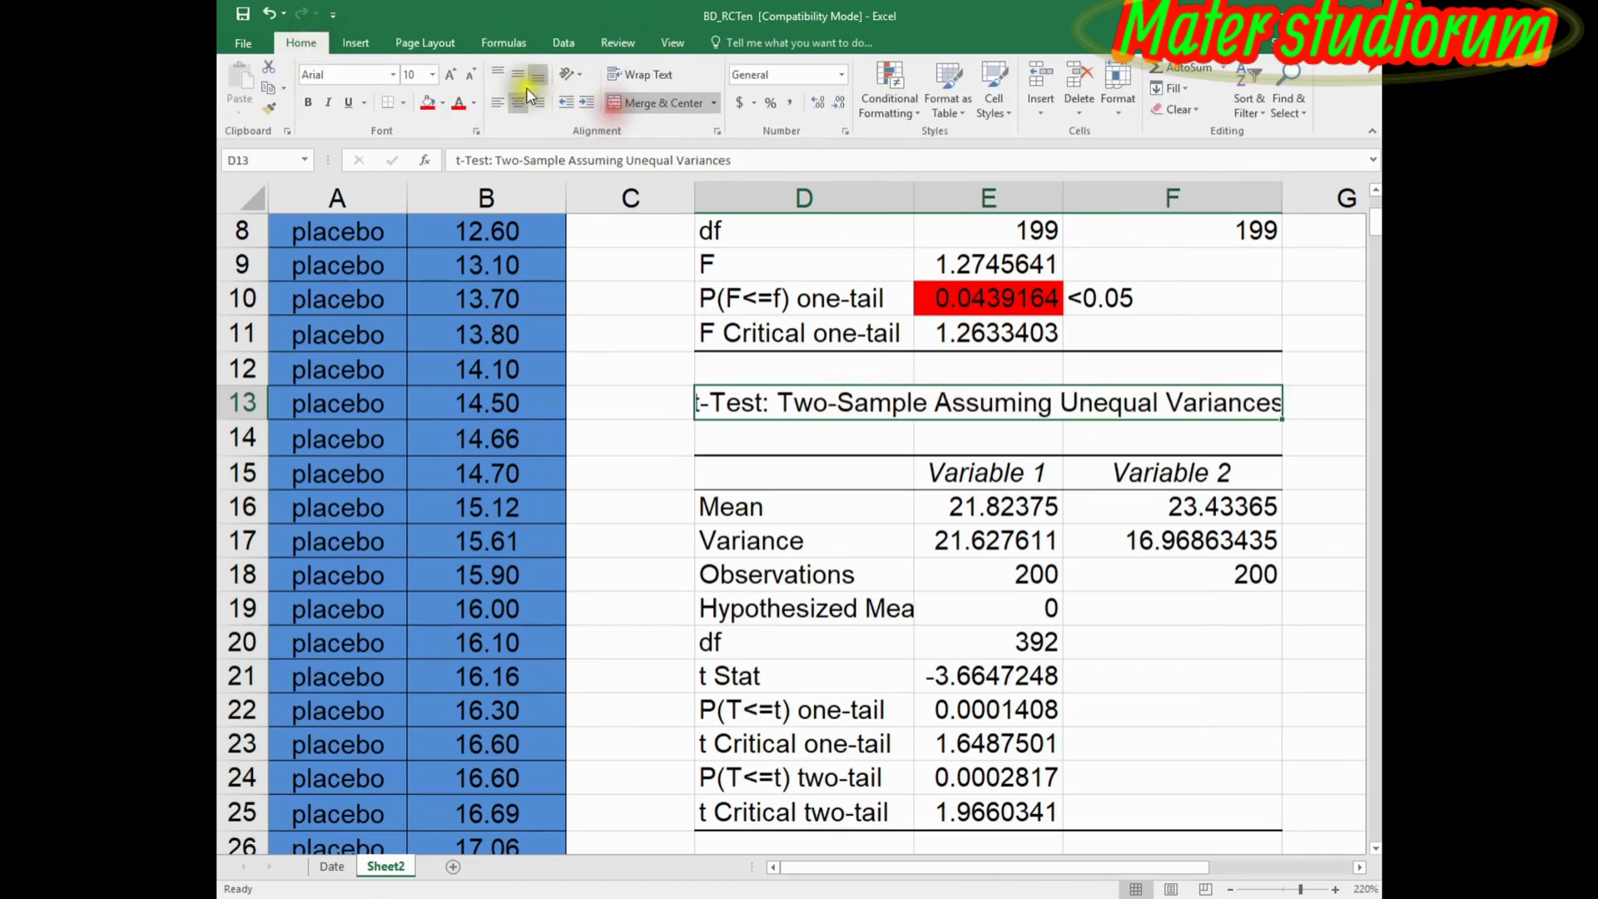
Fill the t-test title in D13:F13 red, narrow column C and widen columns E and F.
left_click(428, 101)
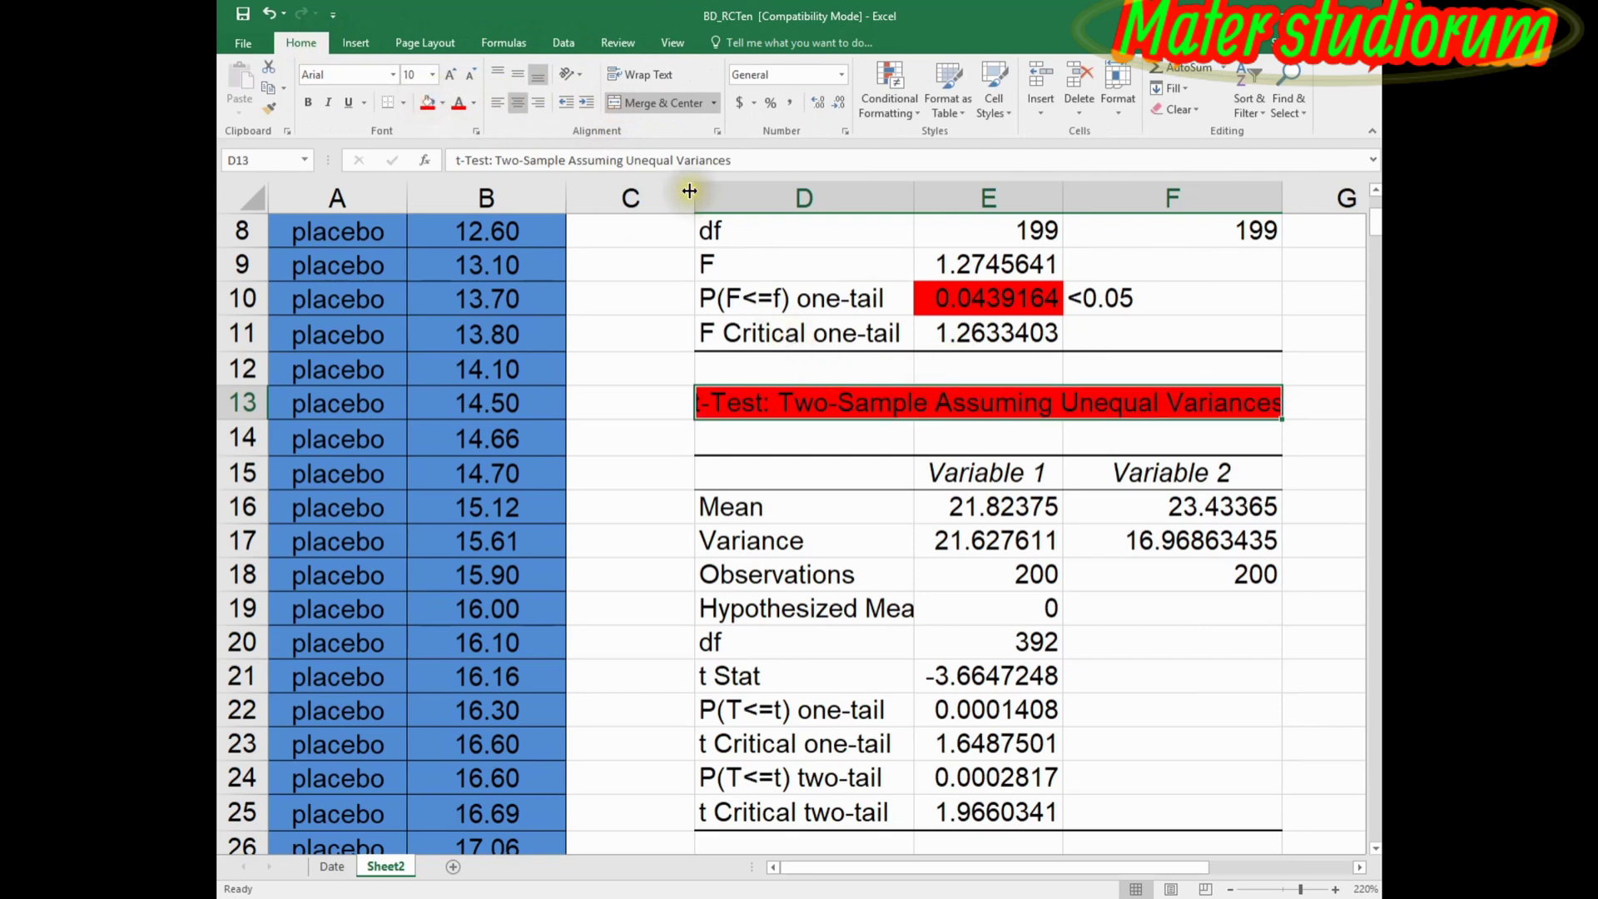
left_click_drag(689, 191, 658, 192)
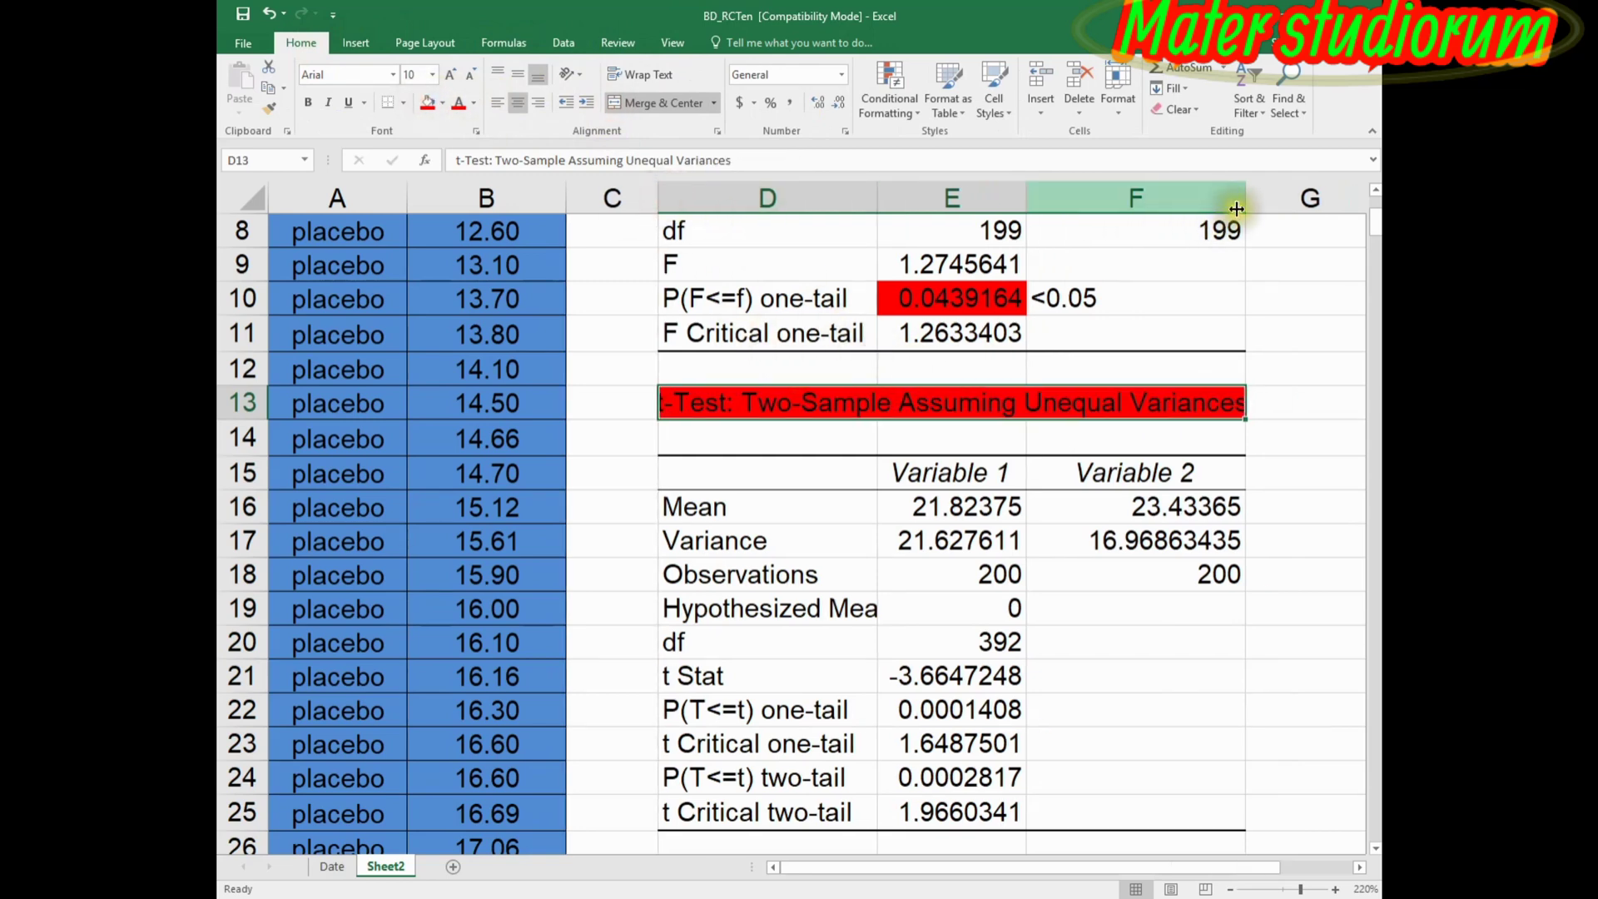
left_click_drag(1241, 197, 1365, 197)
left_click_drag(1028, 197, 1097, 198)
Rename the Variable 1 heading in E15 as Placebo and fill E15:E16 light blue.
left_click(1005, 472)
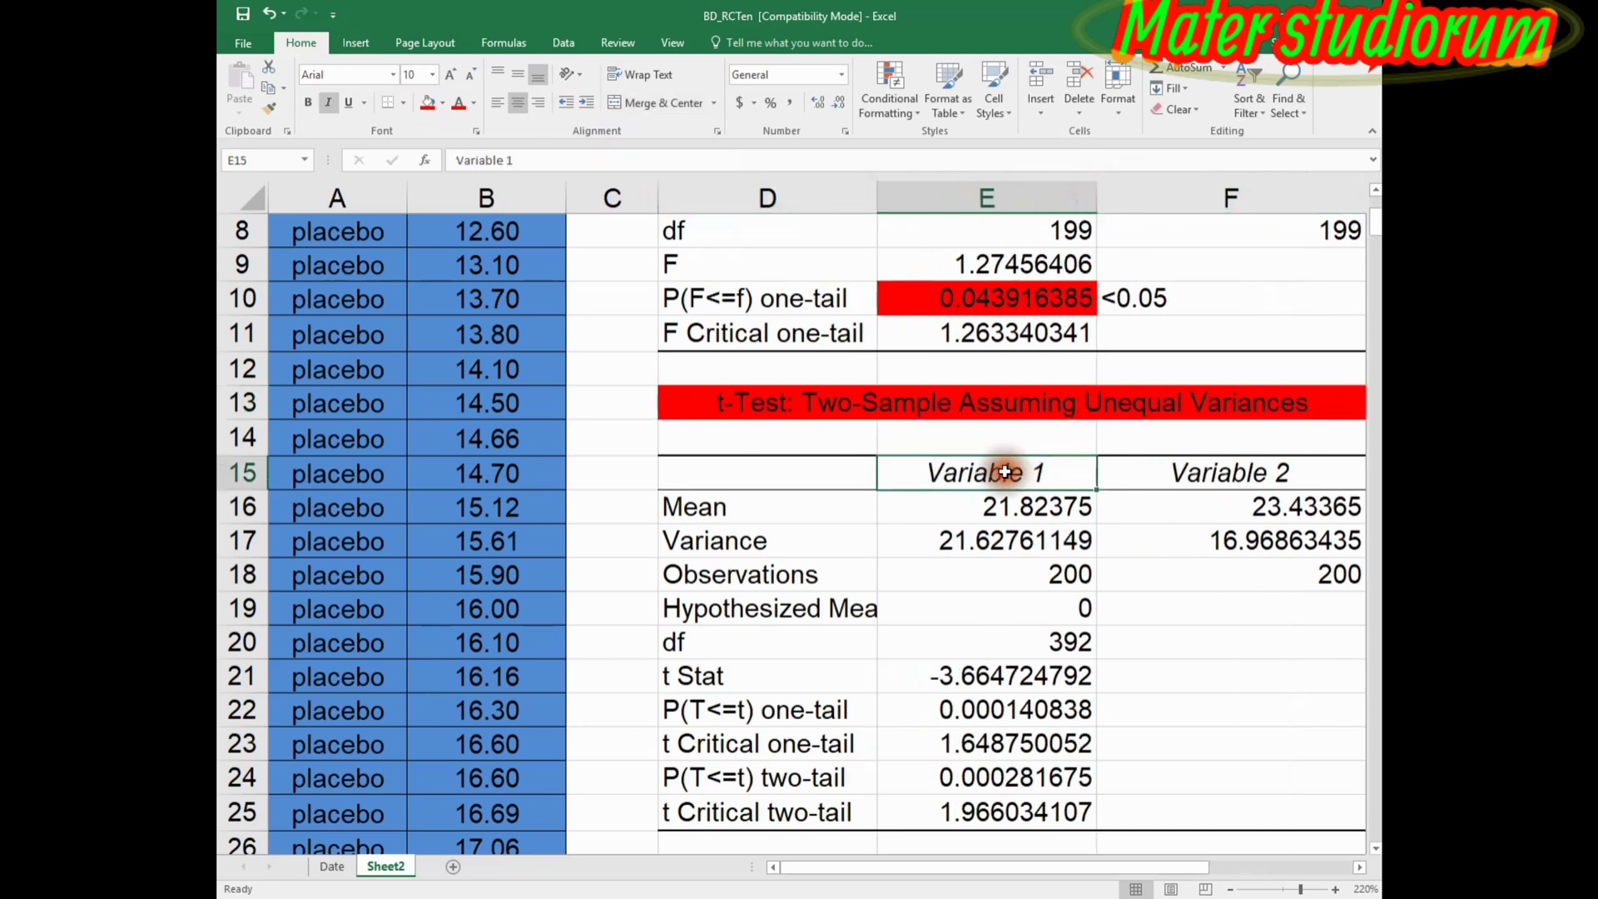
type("Pla")
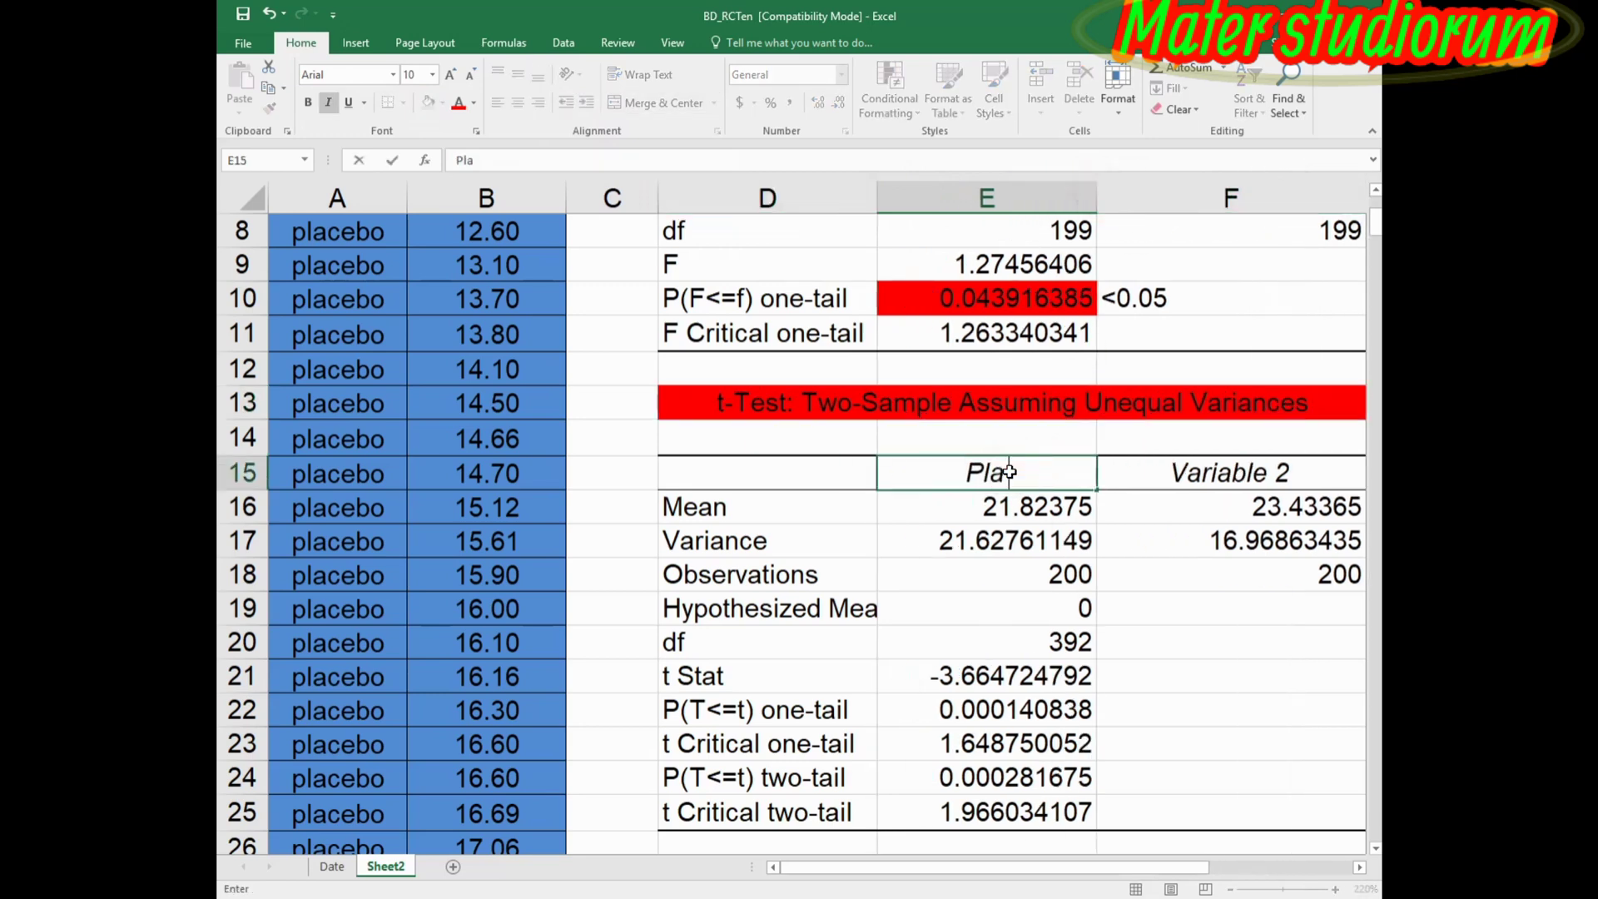
type("cebo")
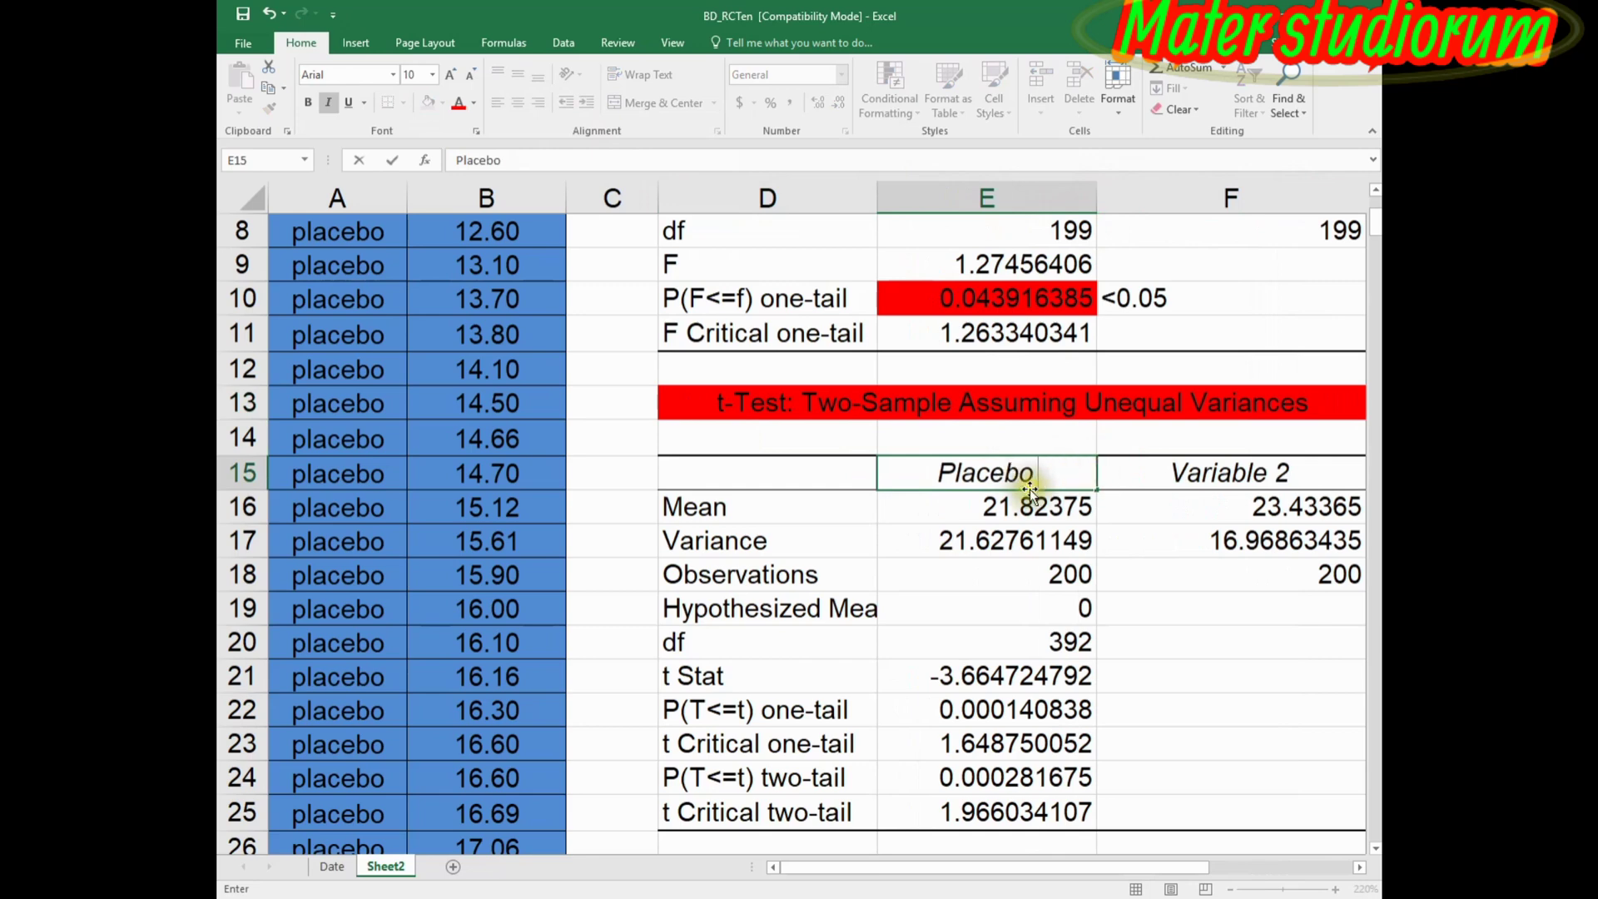
left_click(1003, 503)
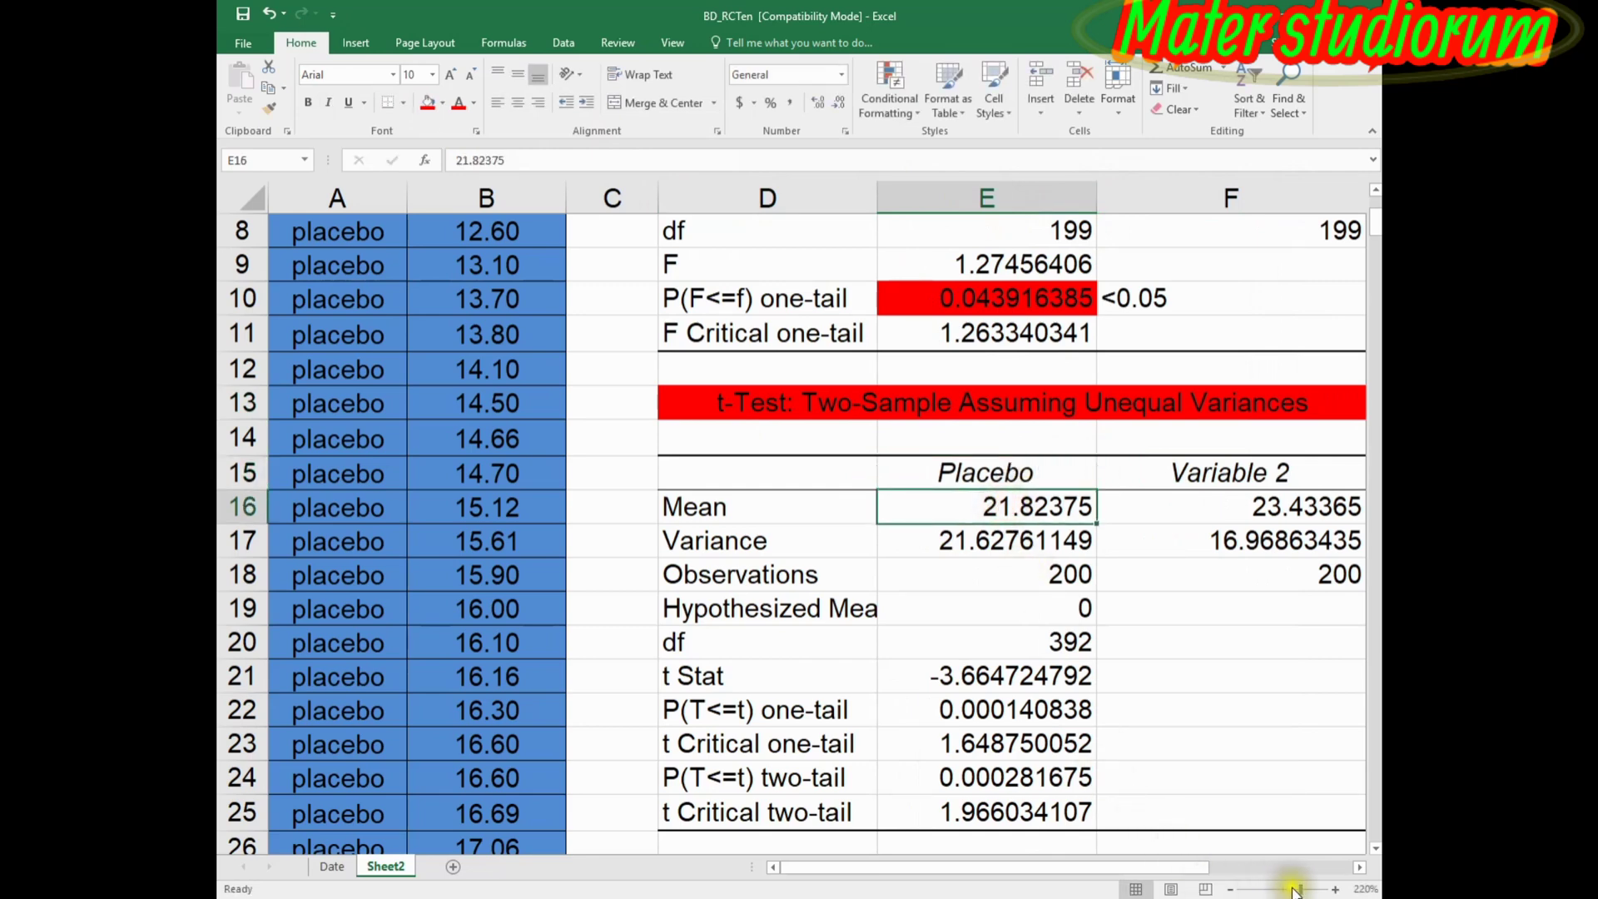
left_click_drag(1300, 889, 1297, 889)
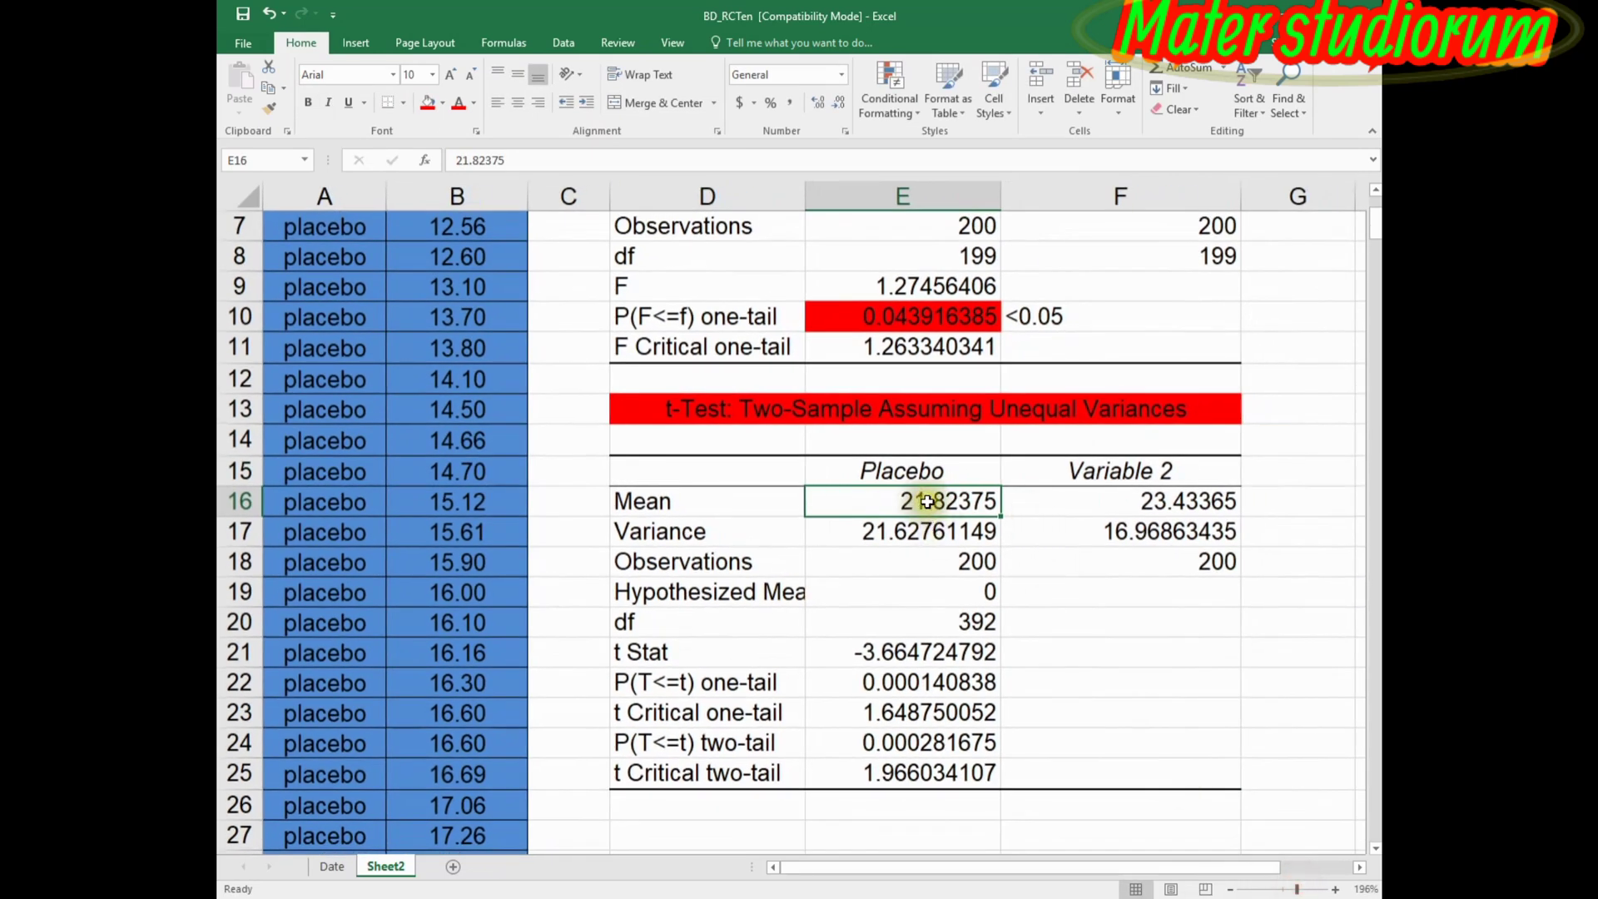
left_click_drag(931, 471, 938, 505)
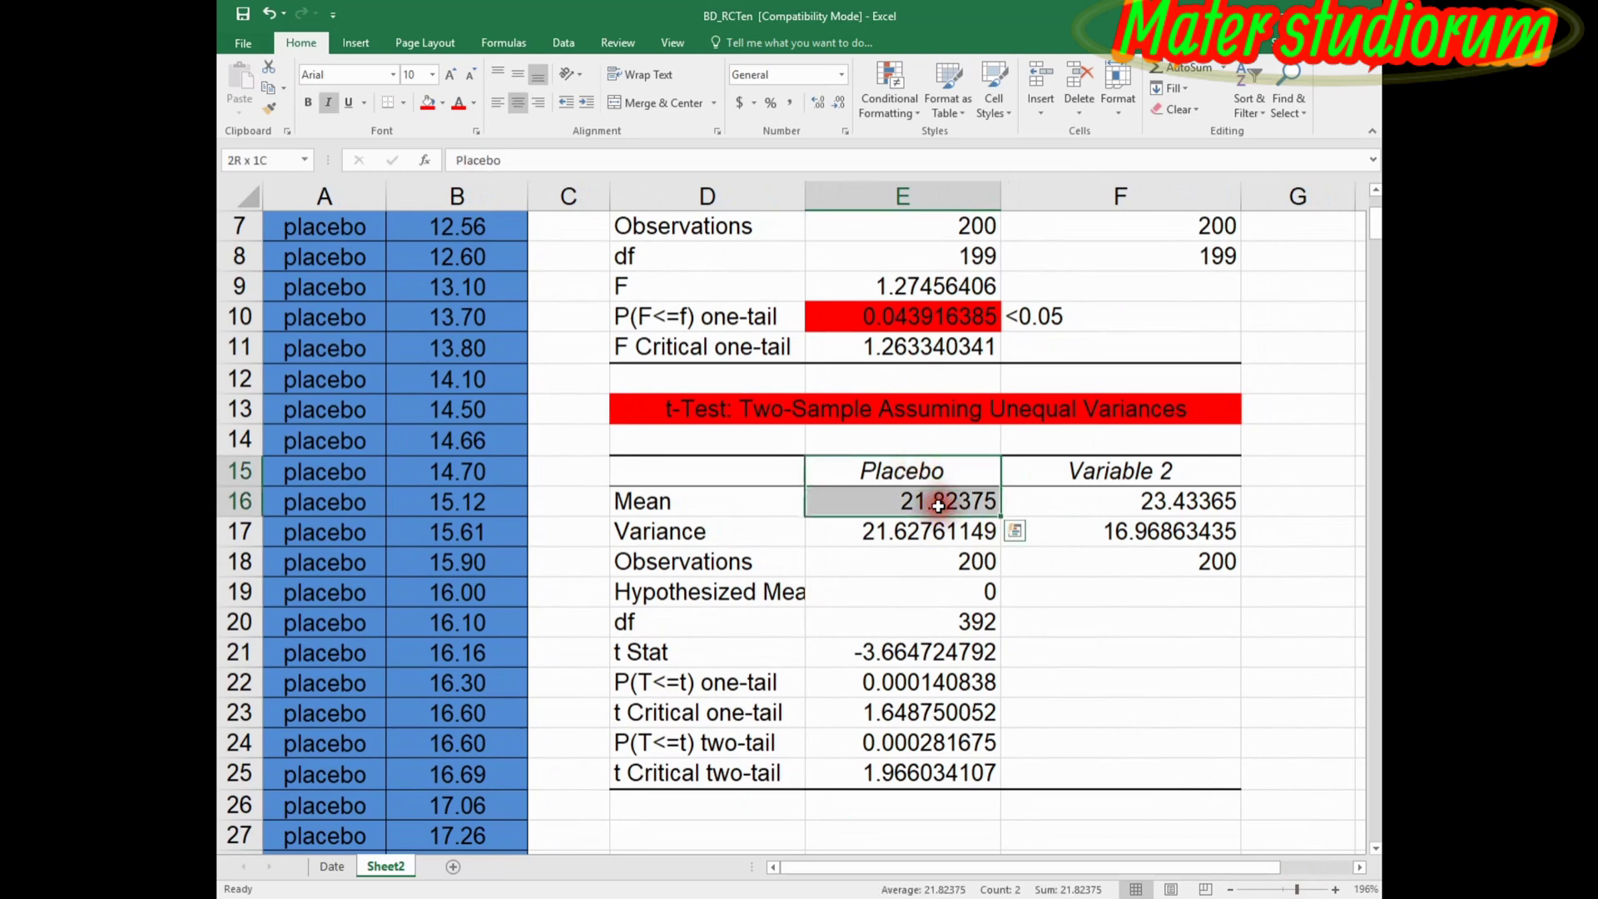
left_click(442, 103)
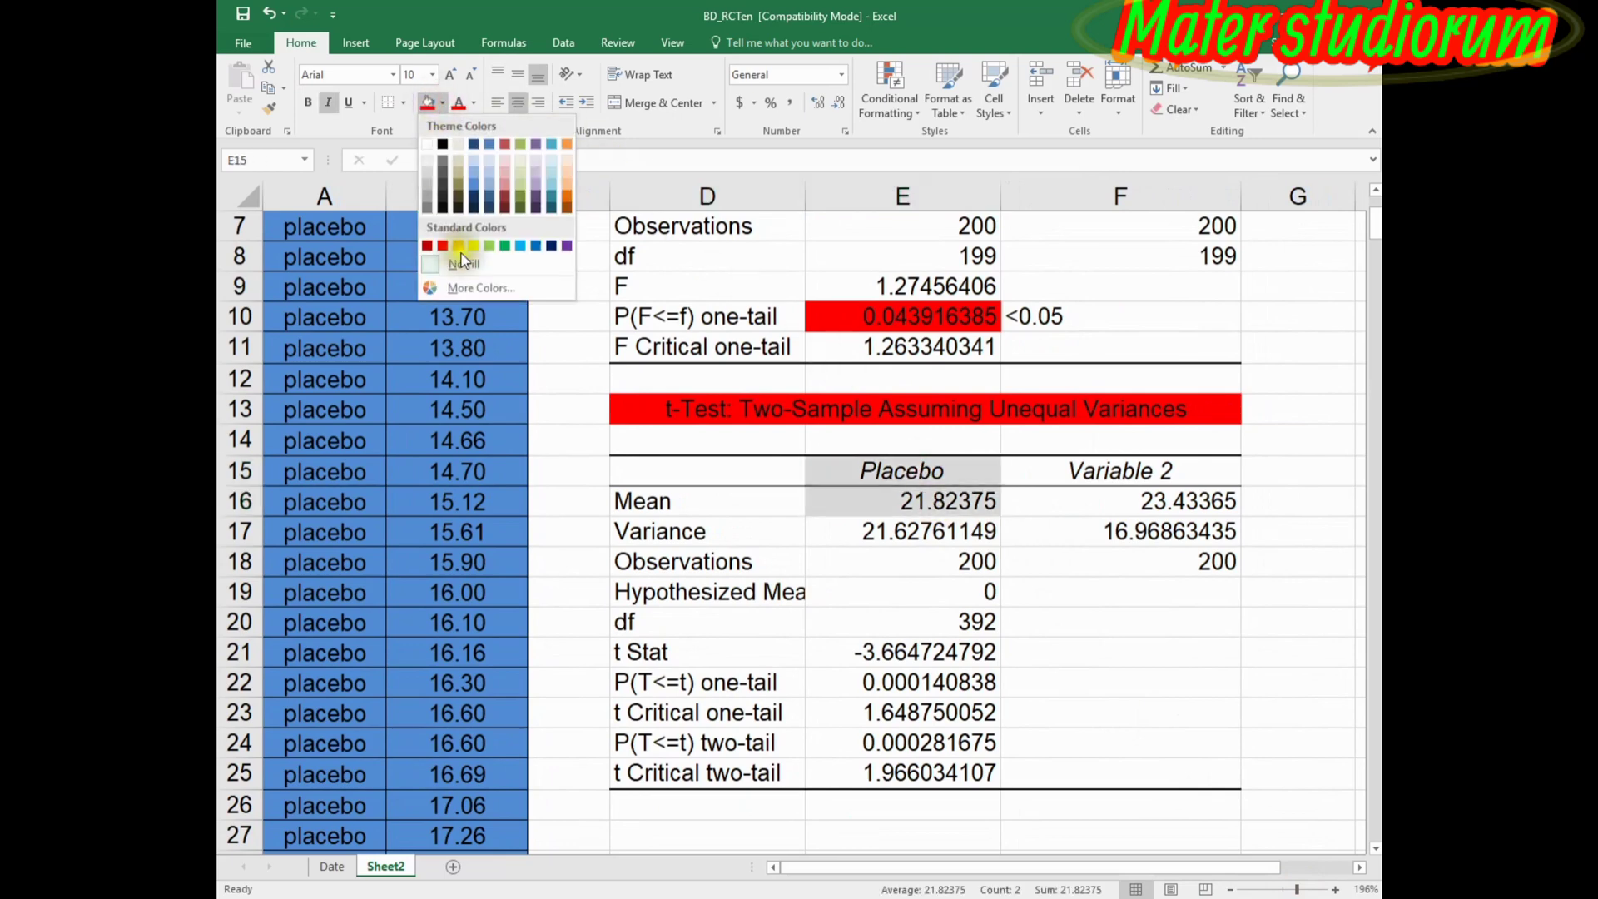
left_click(521, 246)
Rename the Variable 2 heading in F15 as Aspirin and fill F15:F16 red.
left_click(1171, 473)
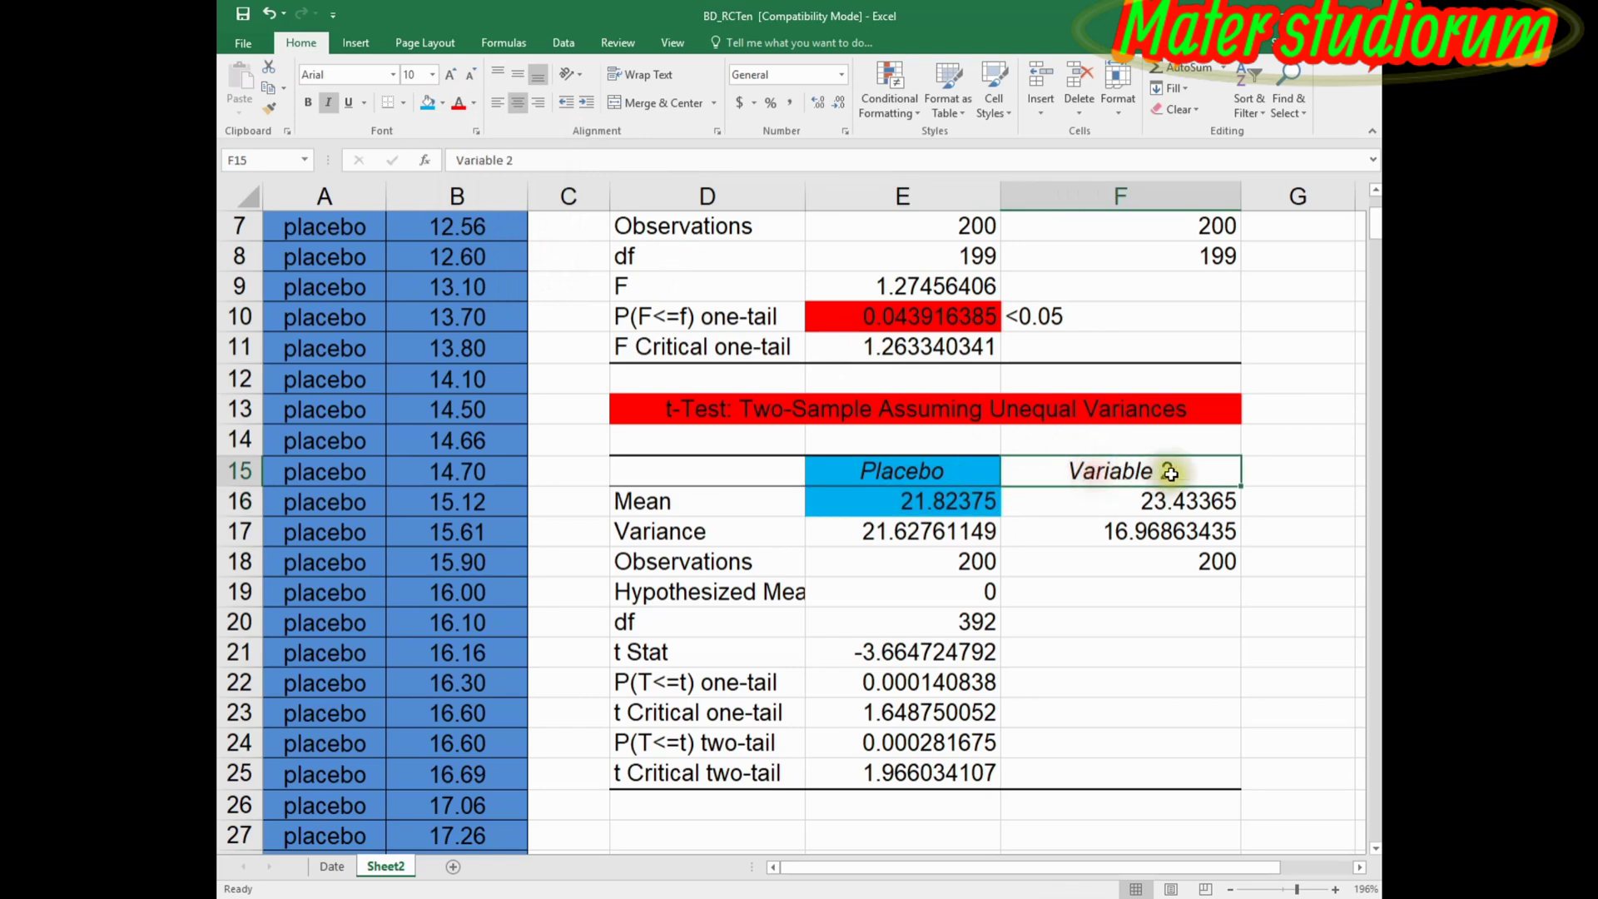
double_click(1170, 473)
left_click_drag(1170, 473, 1051, 477)
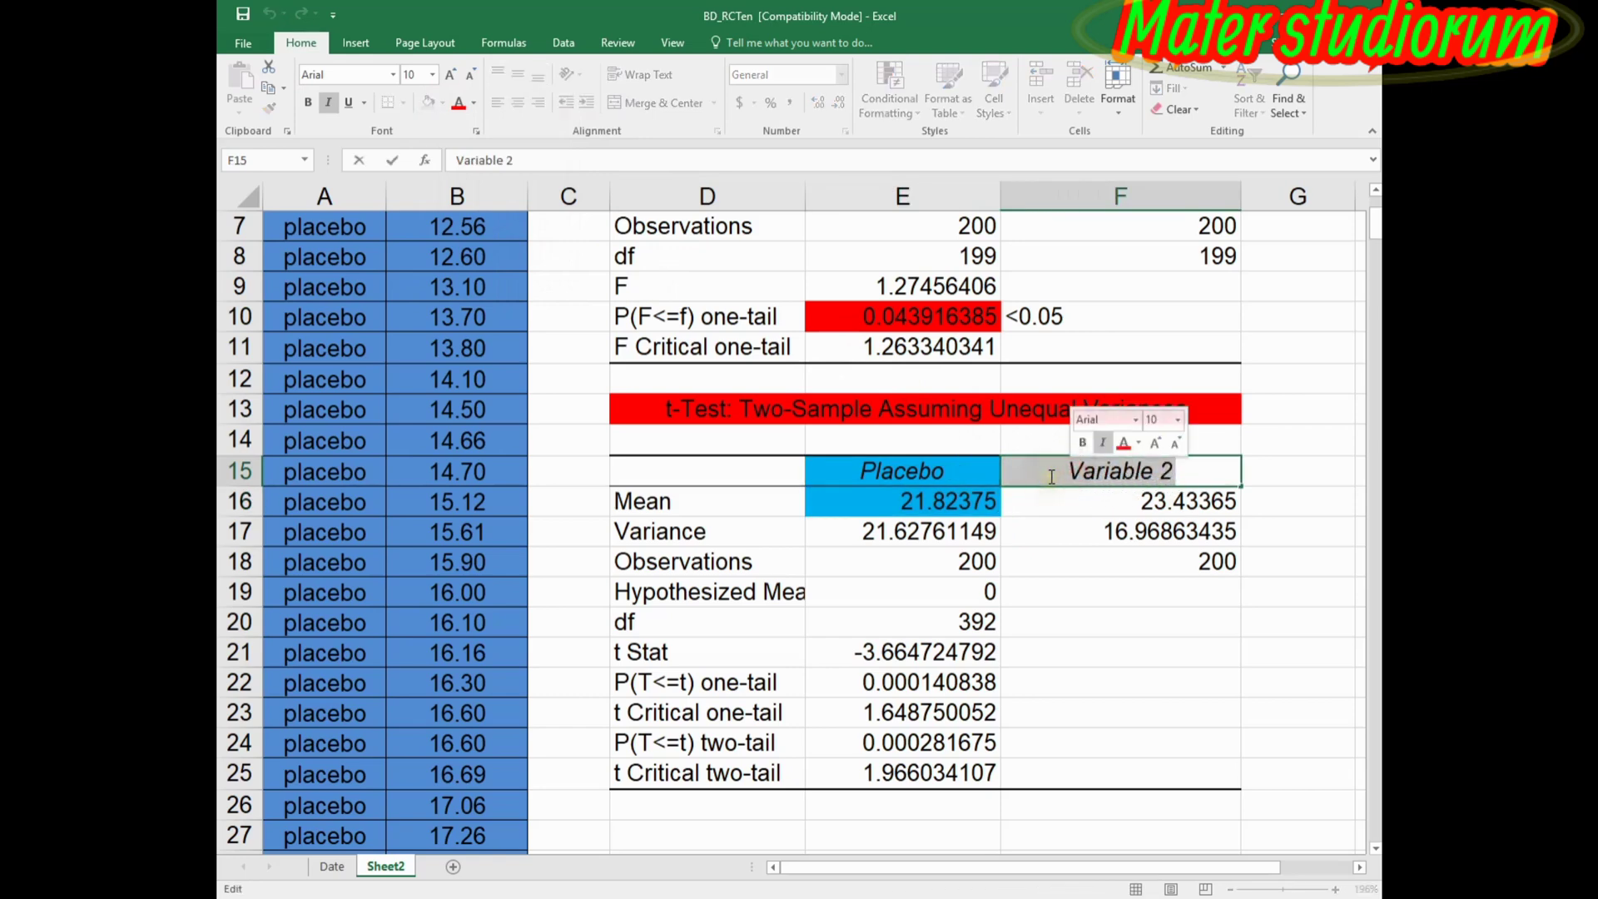
type("Aspirin")
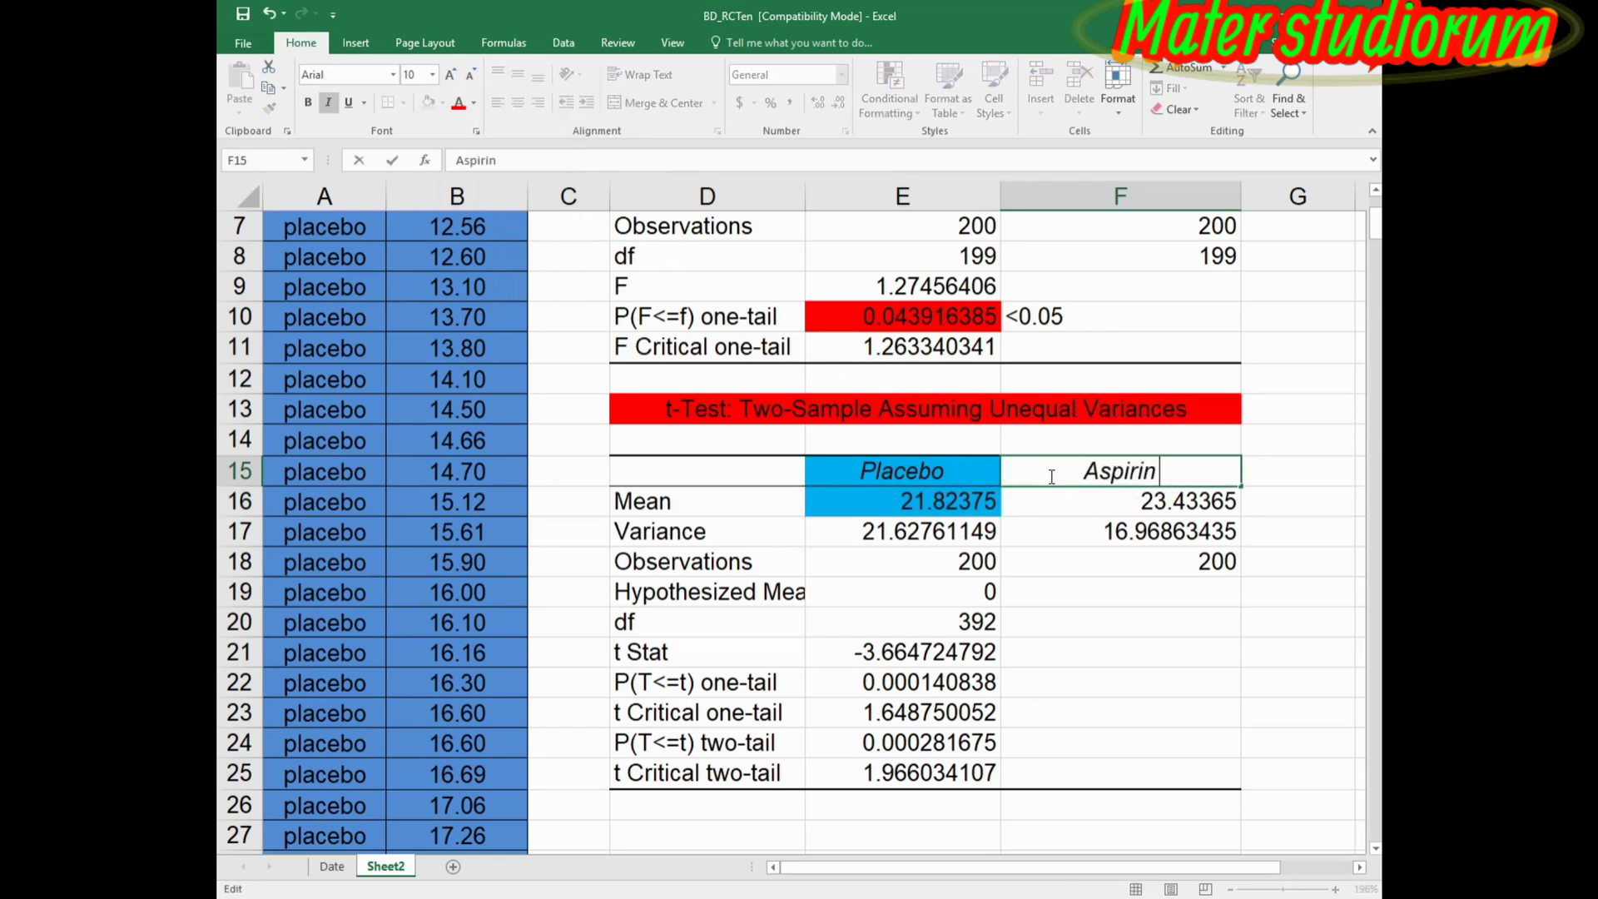
key("Return")
left_click_drag(1132, 473, 1133, 499)
left_click(442, 103)
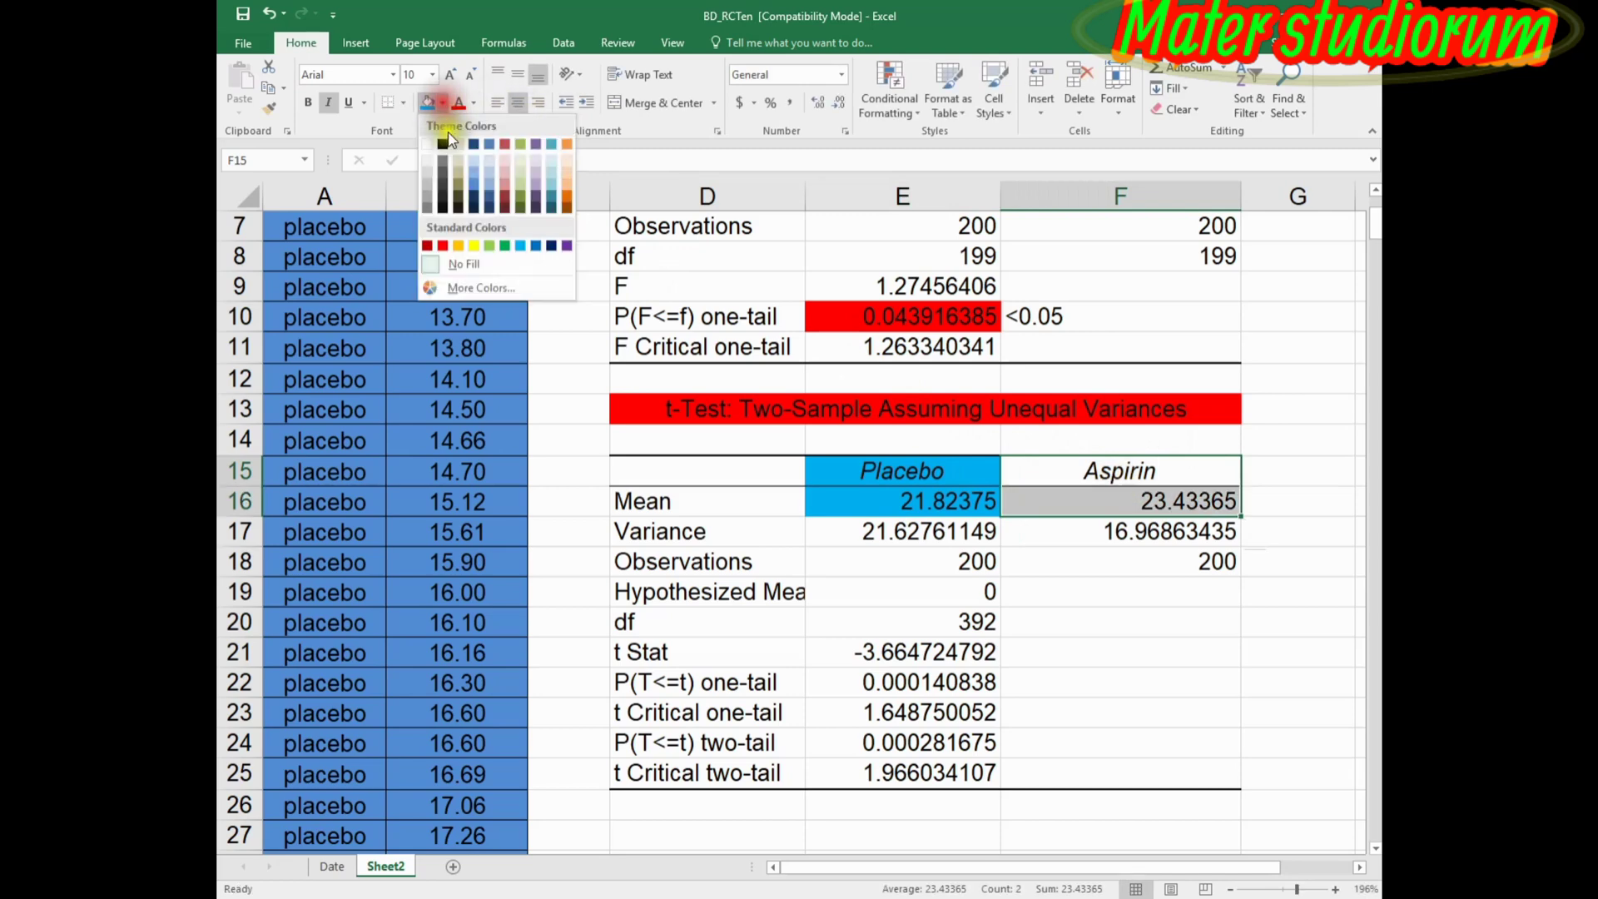
left_click(443, 246)
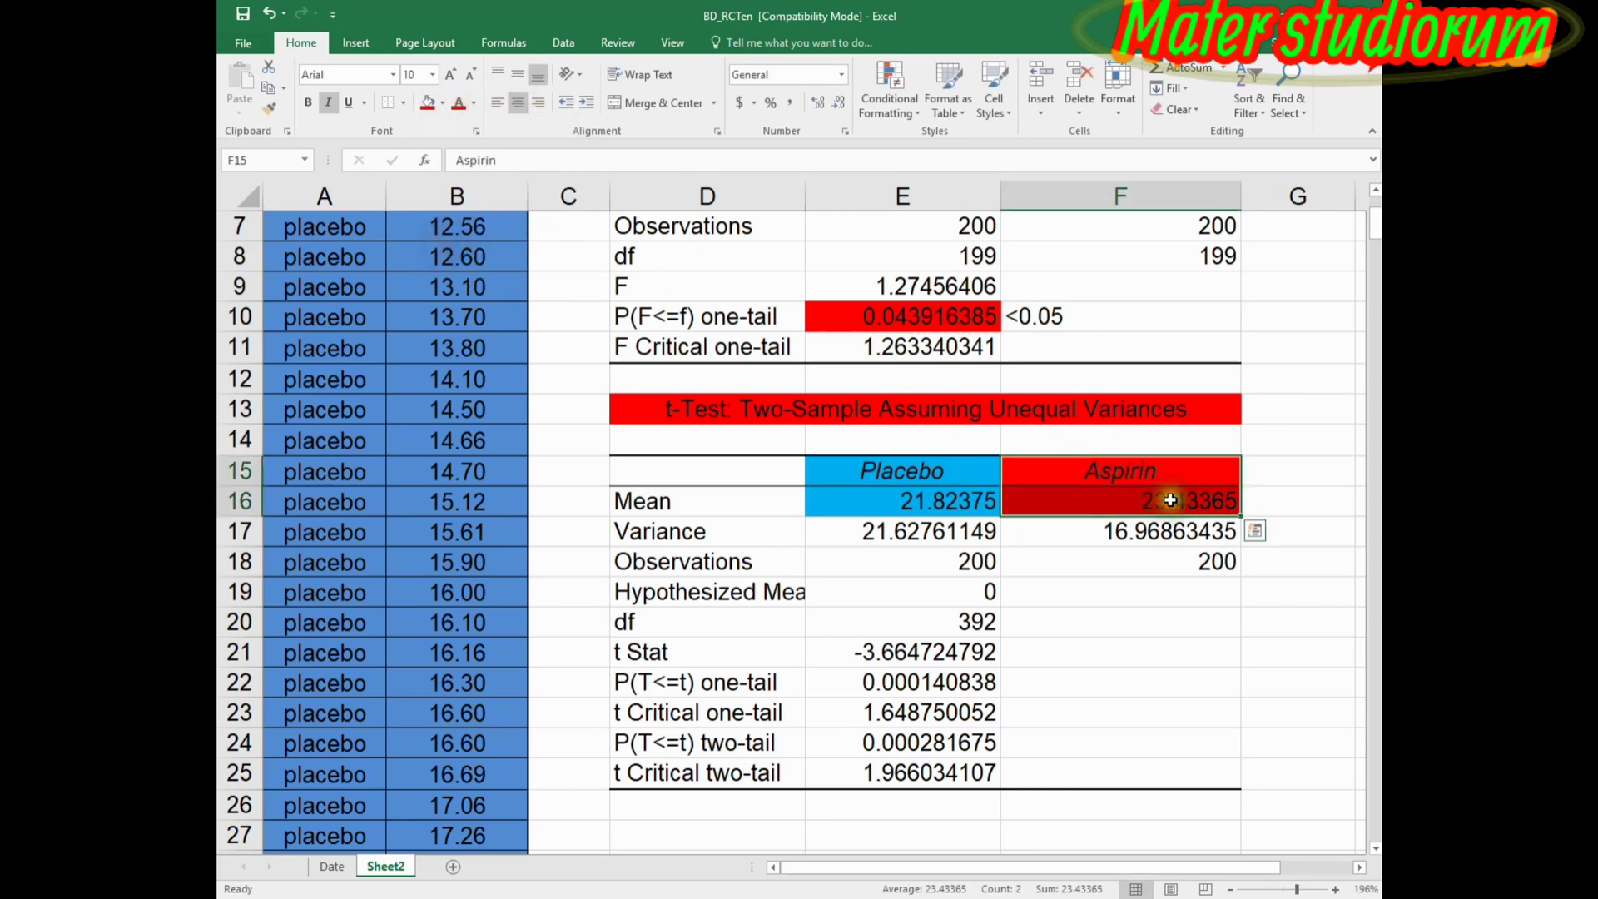
left_click(1114, 505)
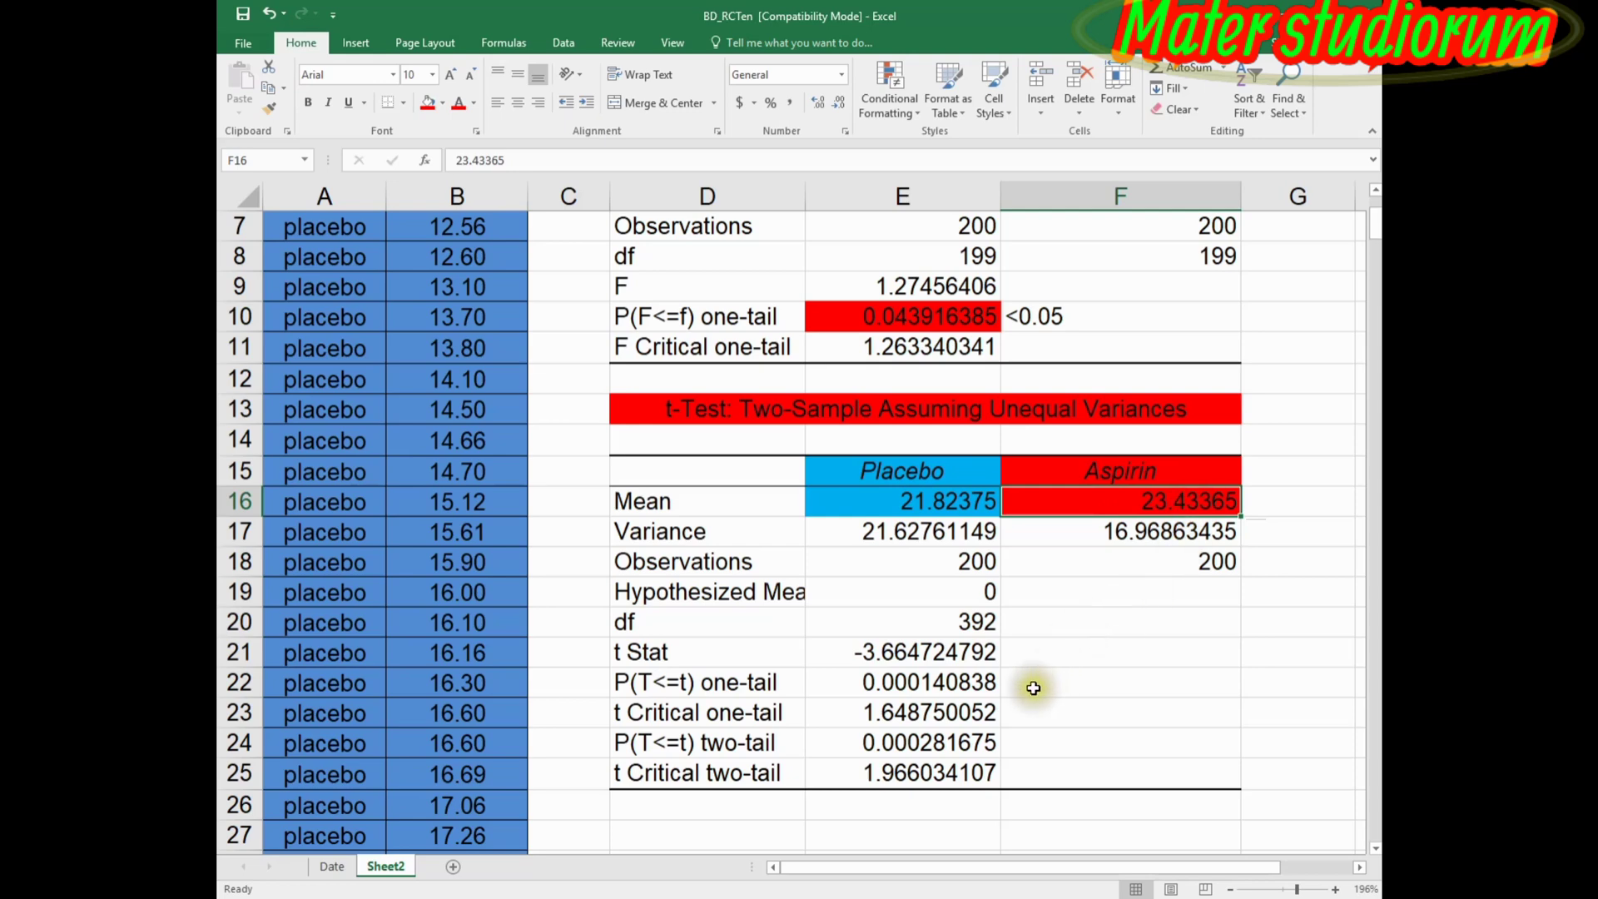
Format the t-test's two-tail P value in E24 with red text and a yellow fill.
left_click(889, 736)
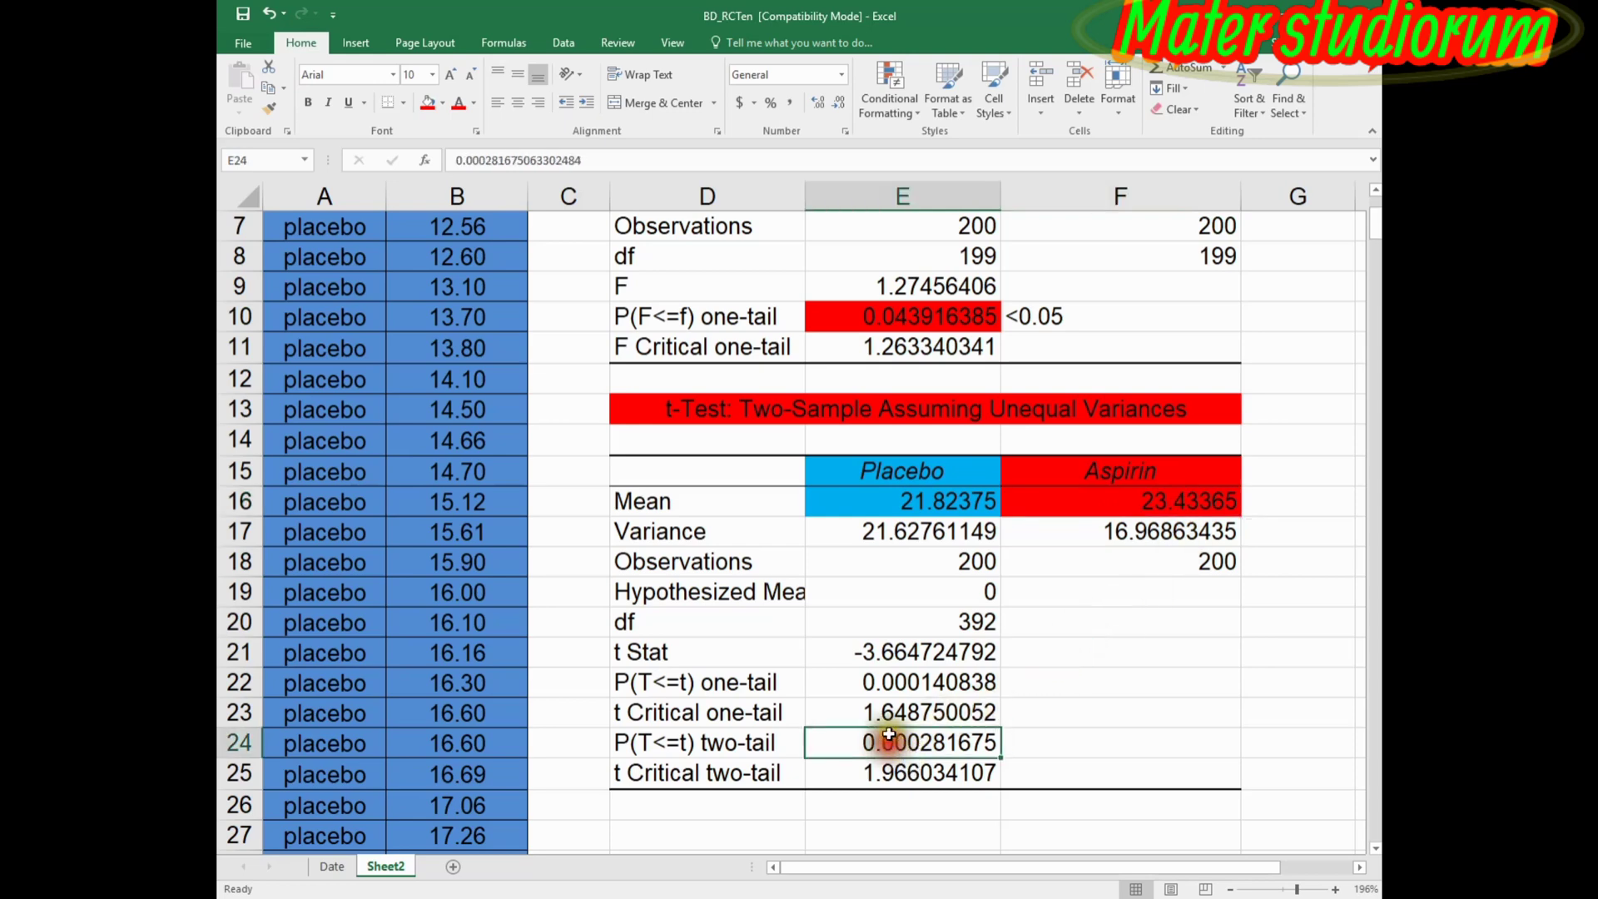
left_click(457, 102)
left_click(442, 103)
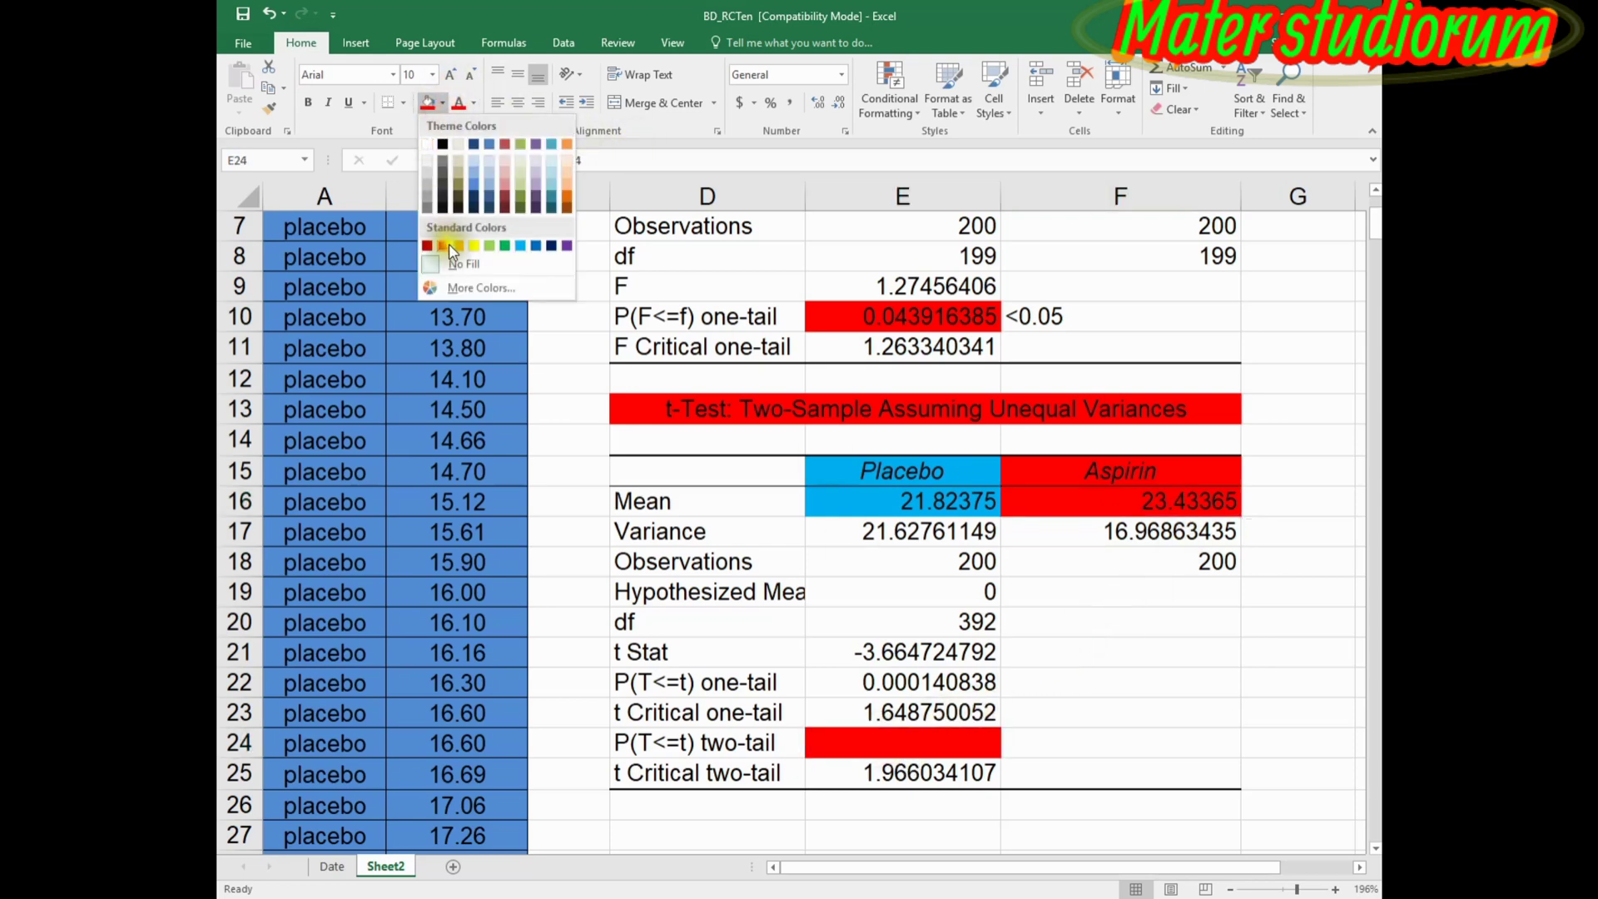
left_click(474, 245)
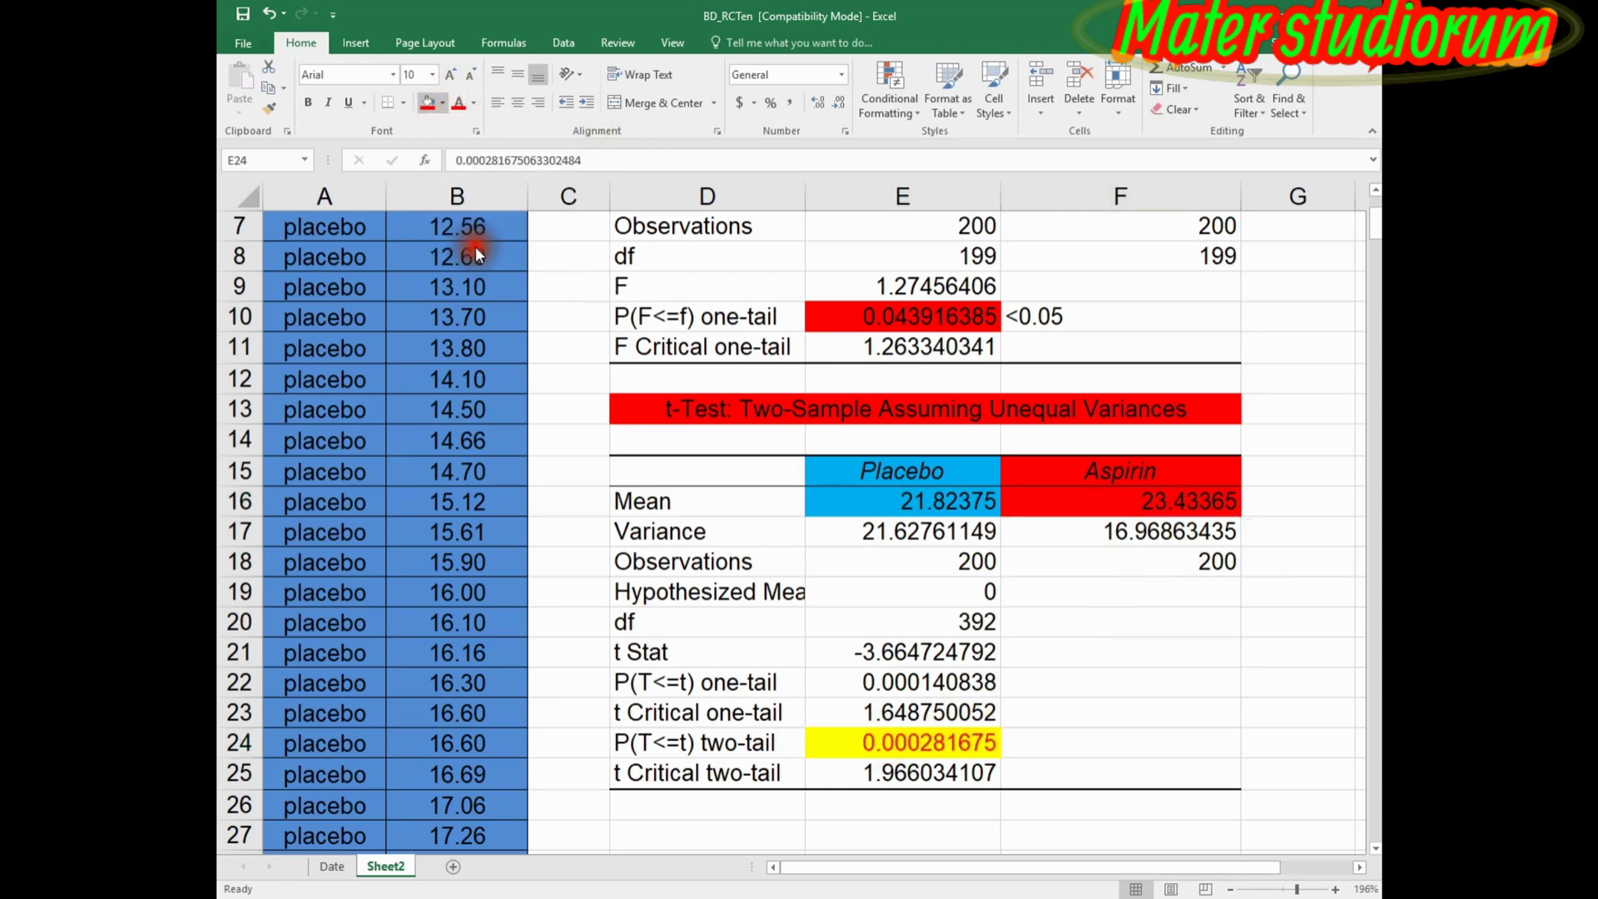
Enter p<0.001 in F24 beside the two-tail P value.
left_click(1057, 741)
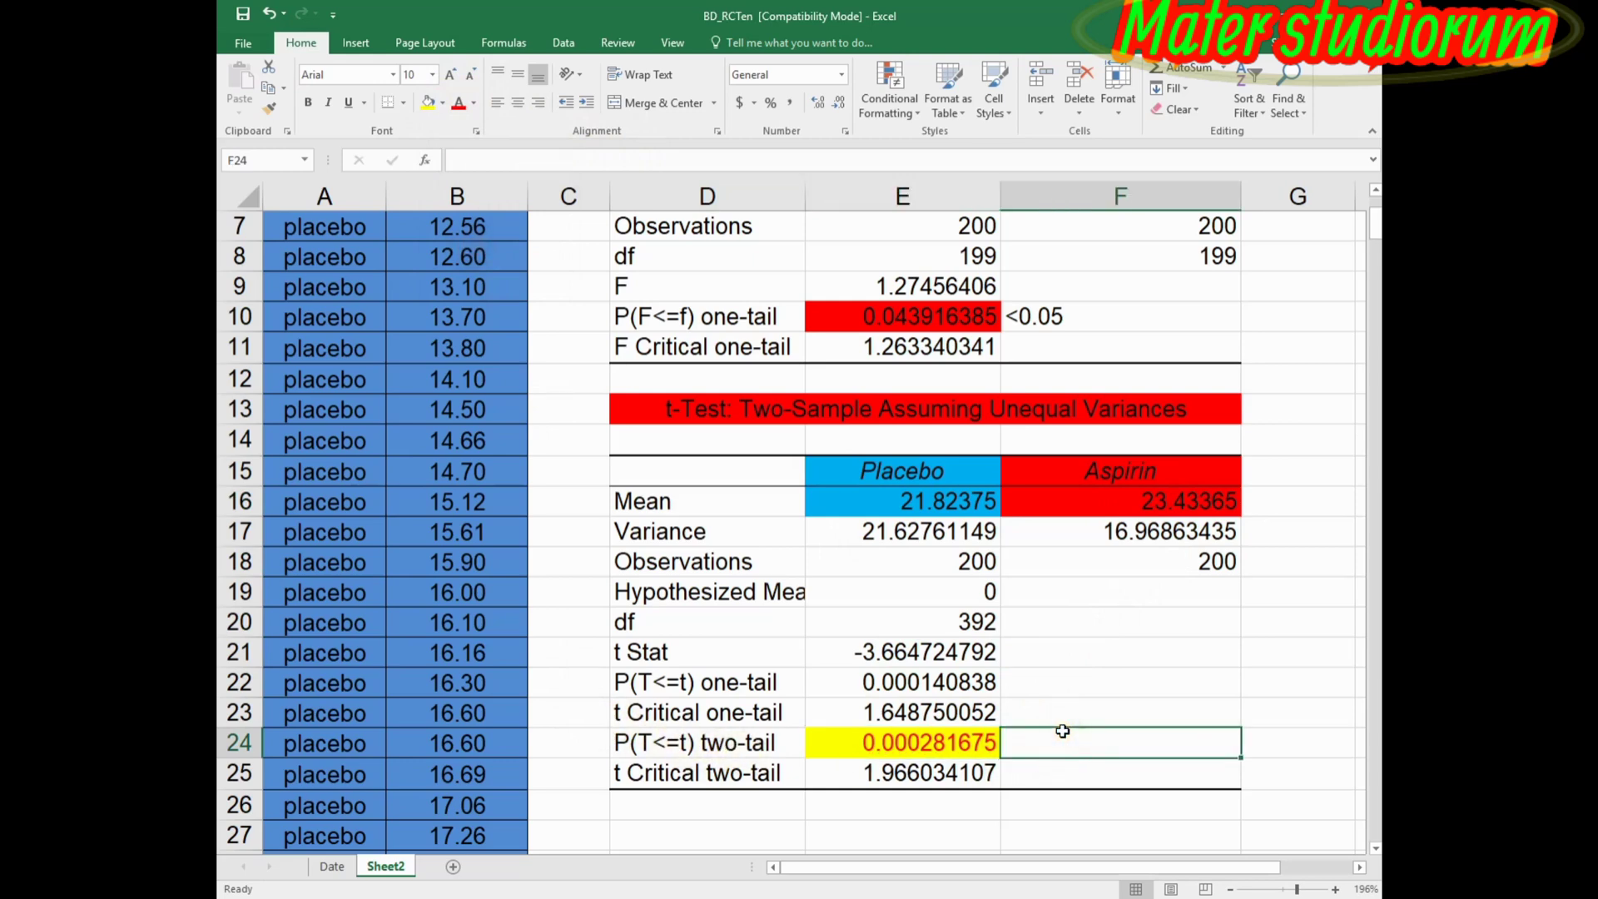
type("p<0.001")
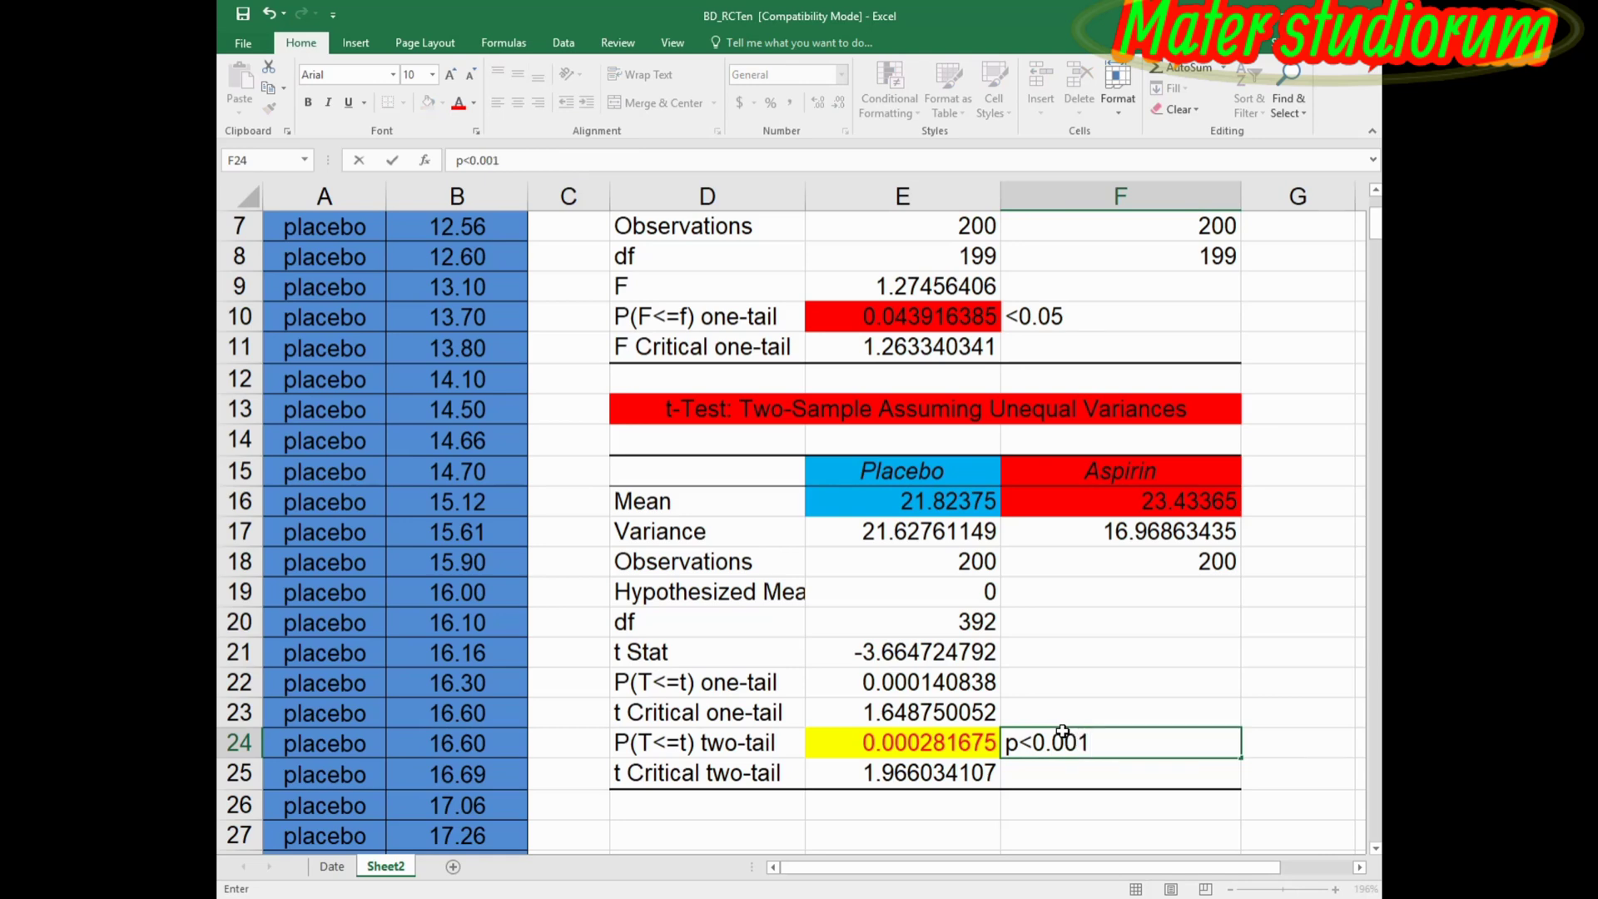
left_click(1290, 740)
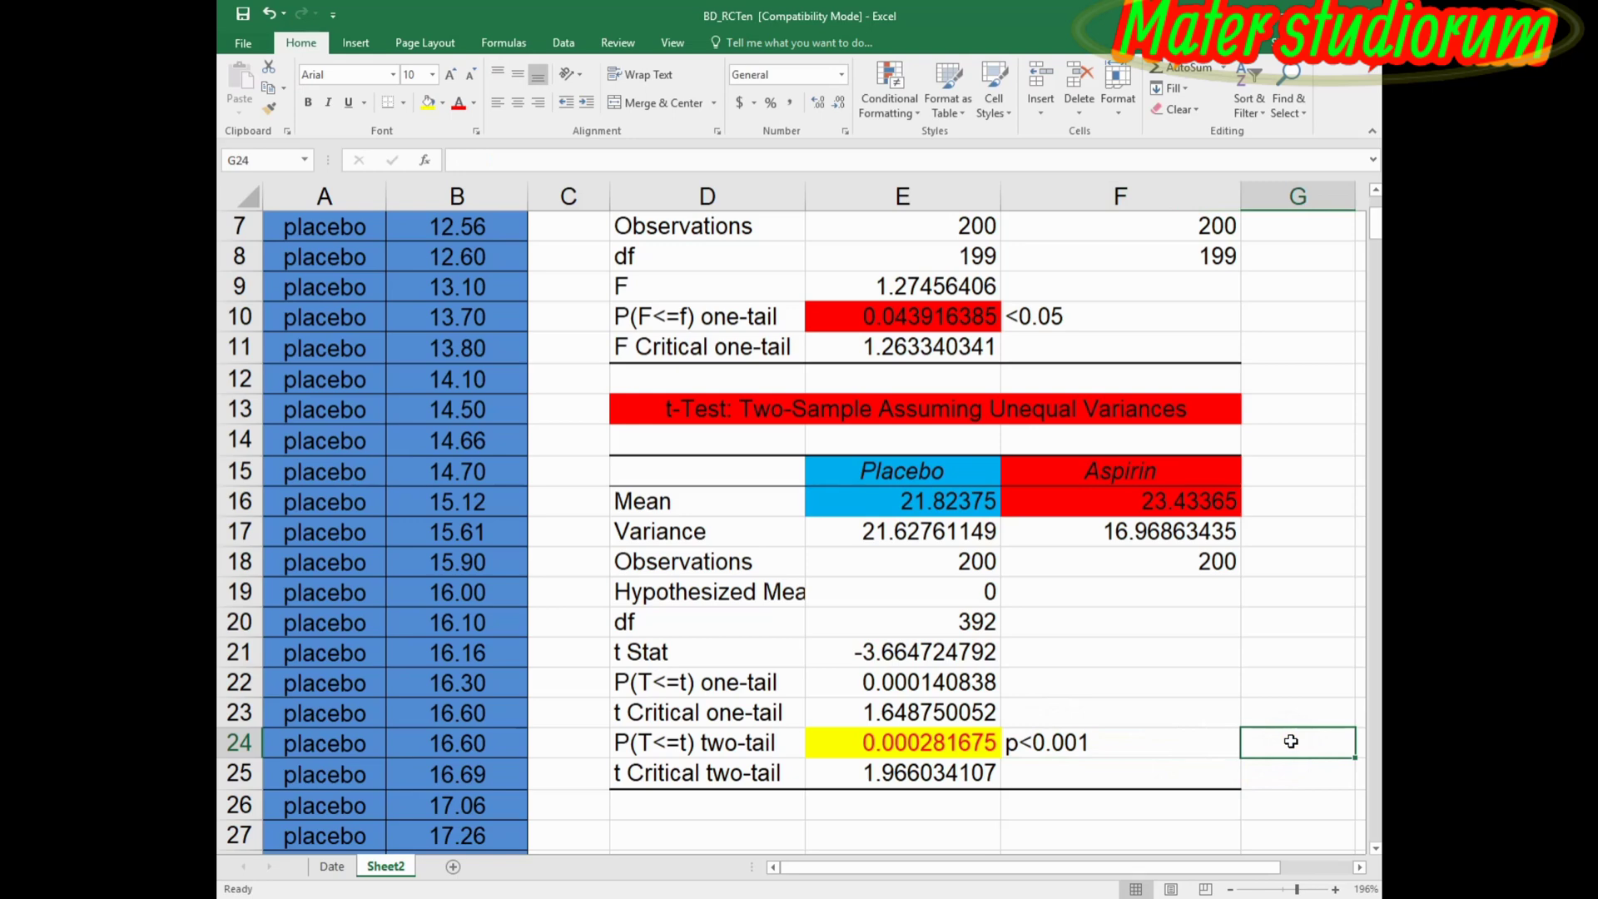
Compare the placebo and aspirin means and note their approximate difference as 2 mm in G16.
left_click(932, 502)
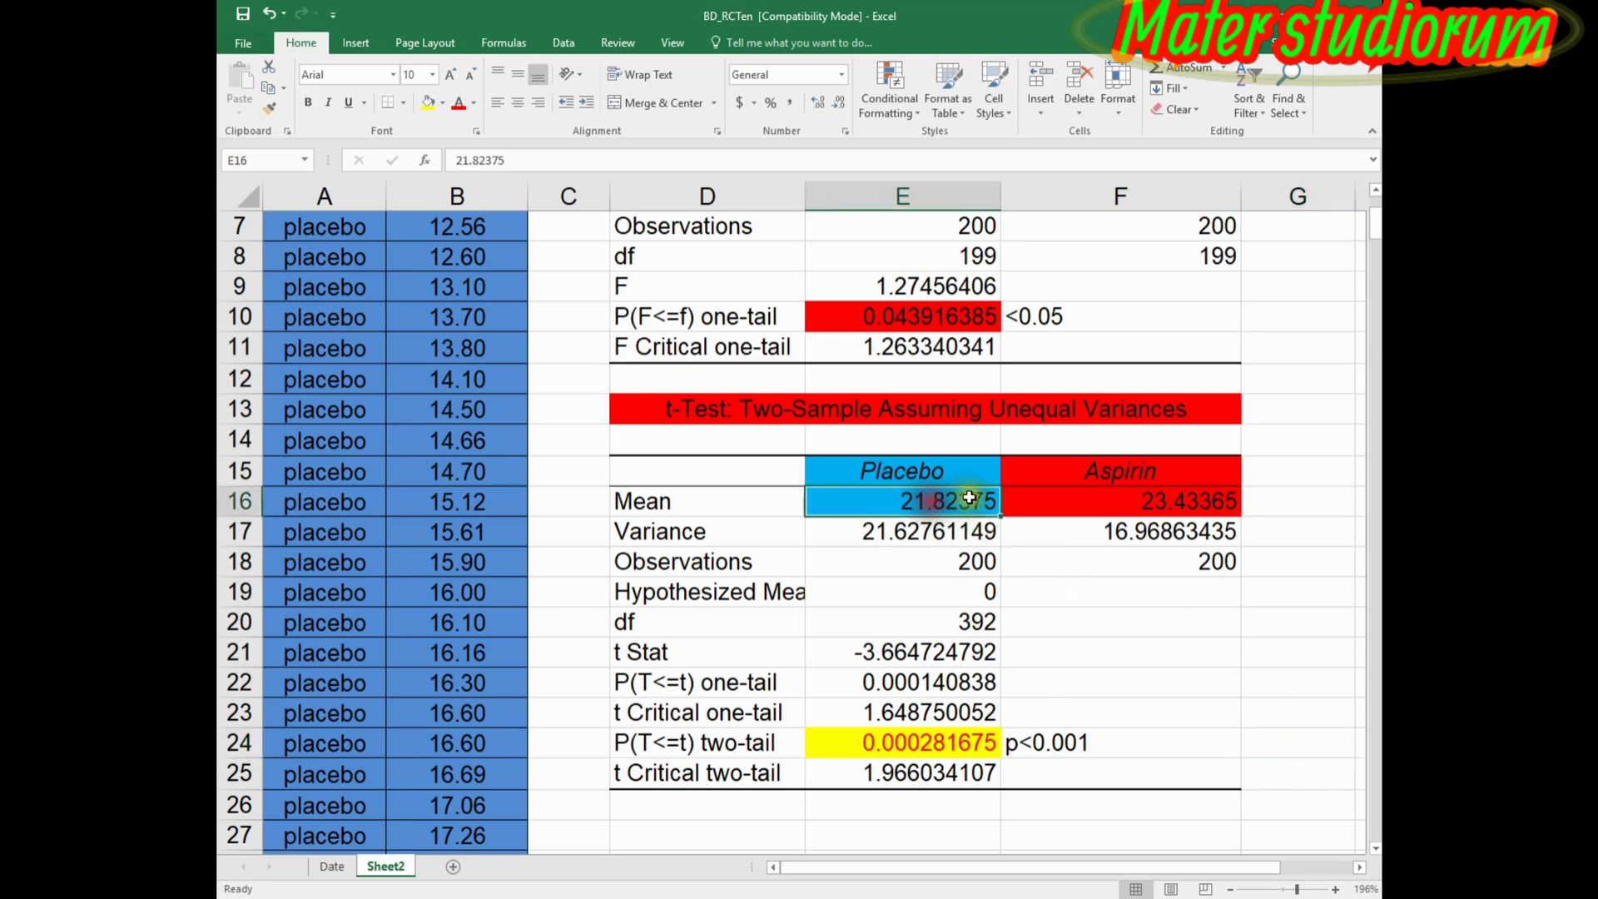
left_click(1107, 499)
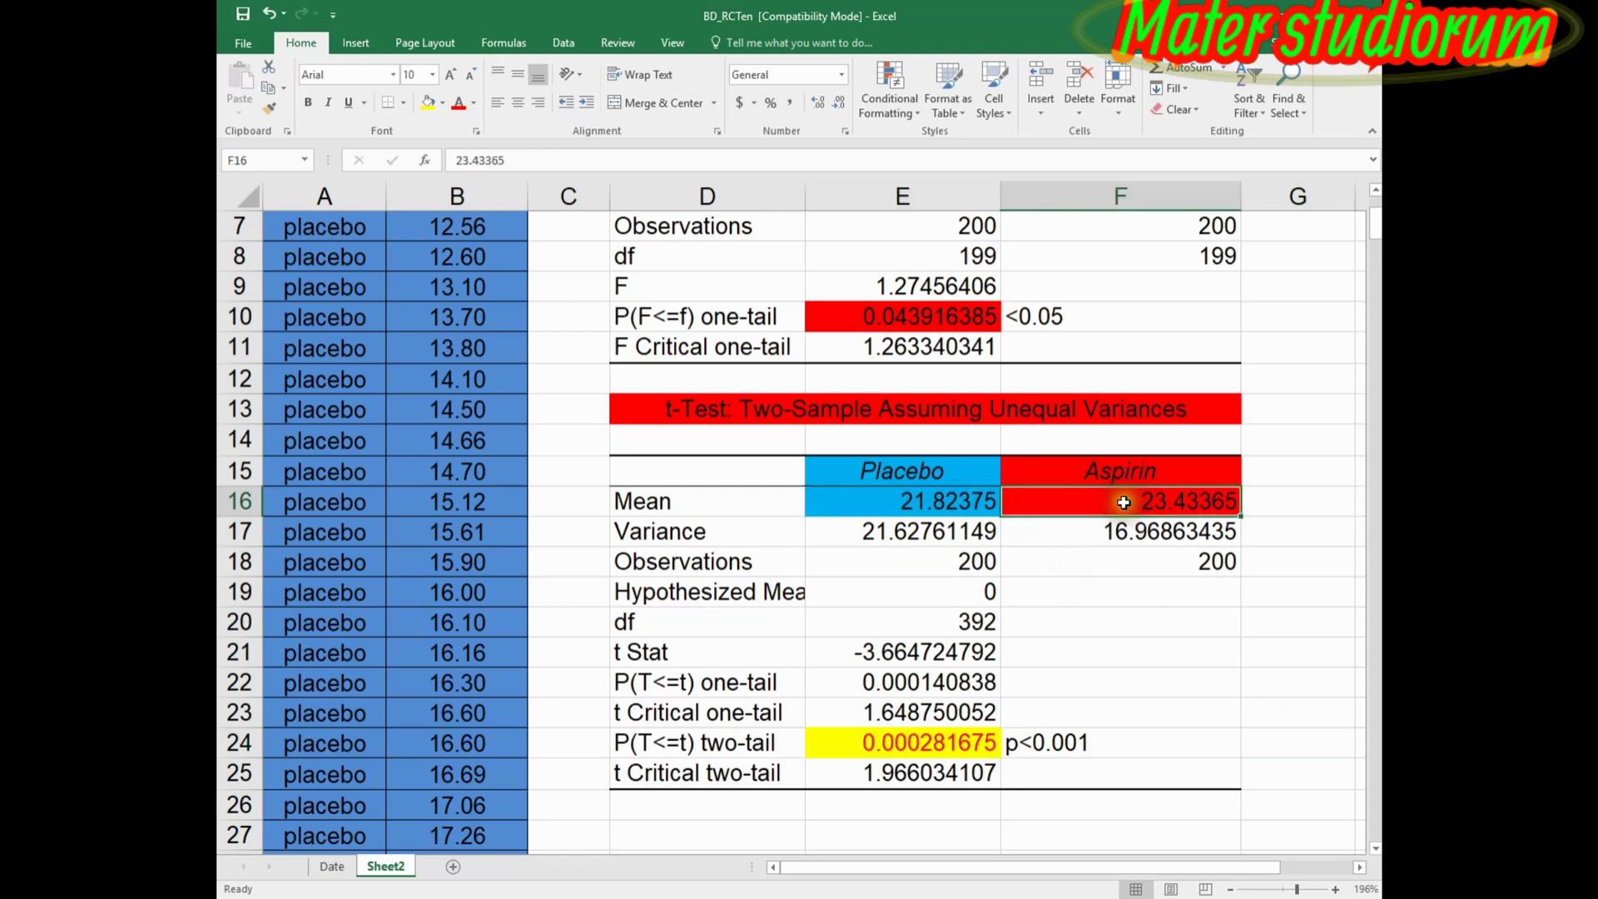
left_click(907, 473)
left_click(1139, 469)
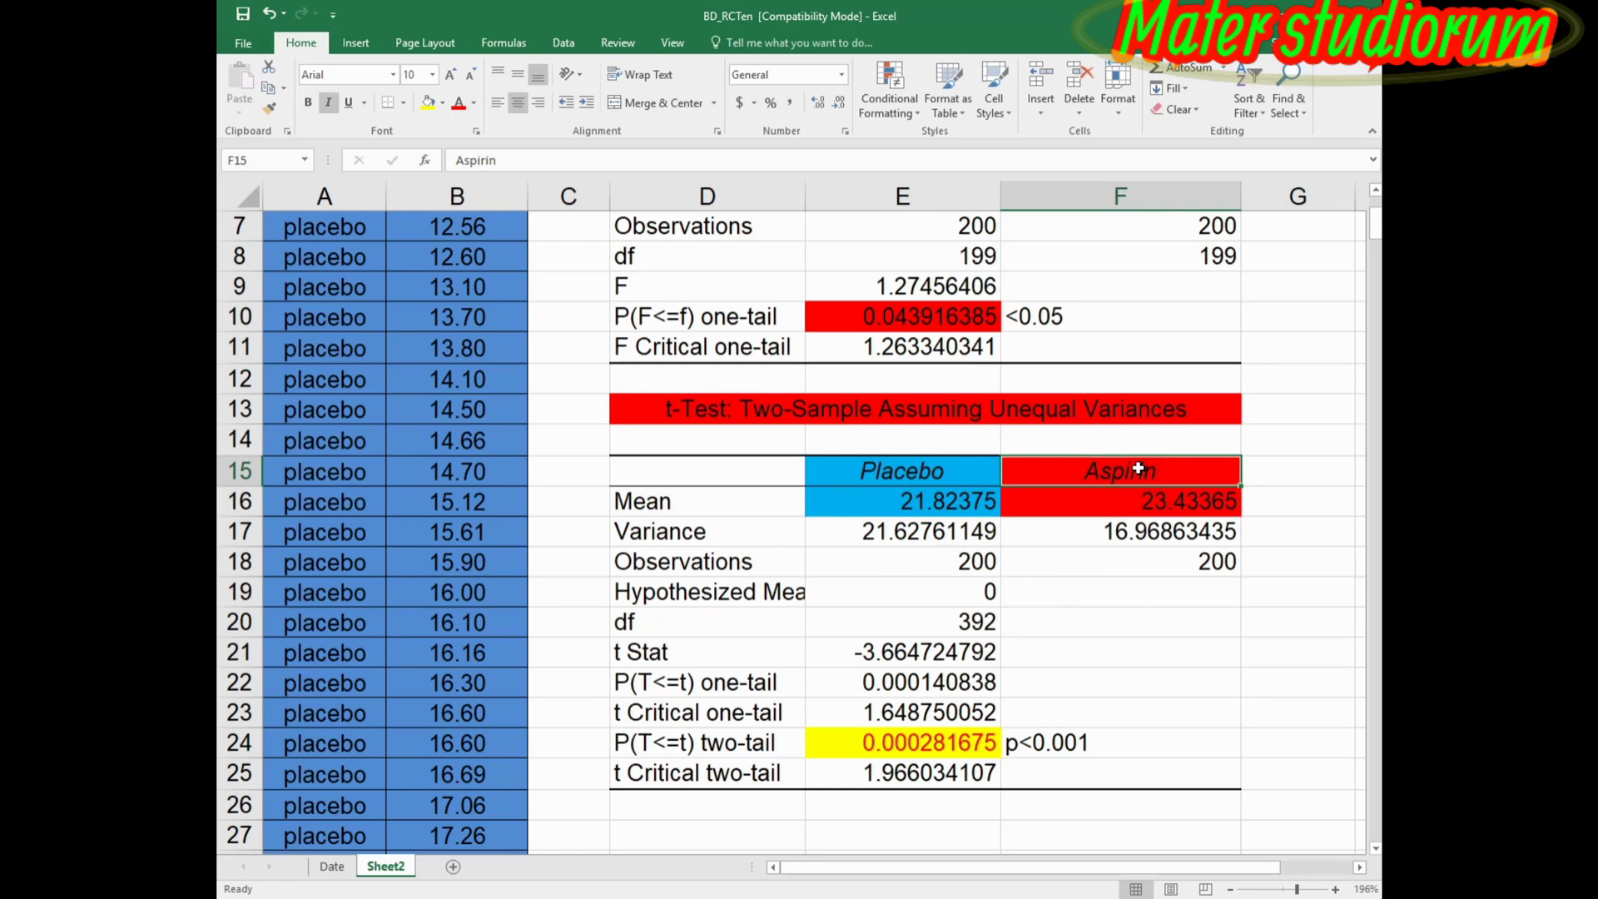
left_click(1286, 498)
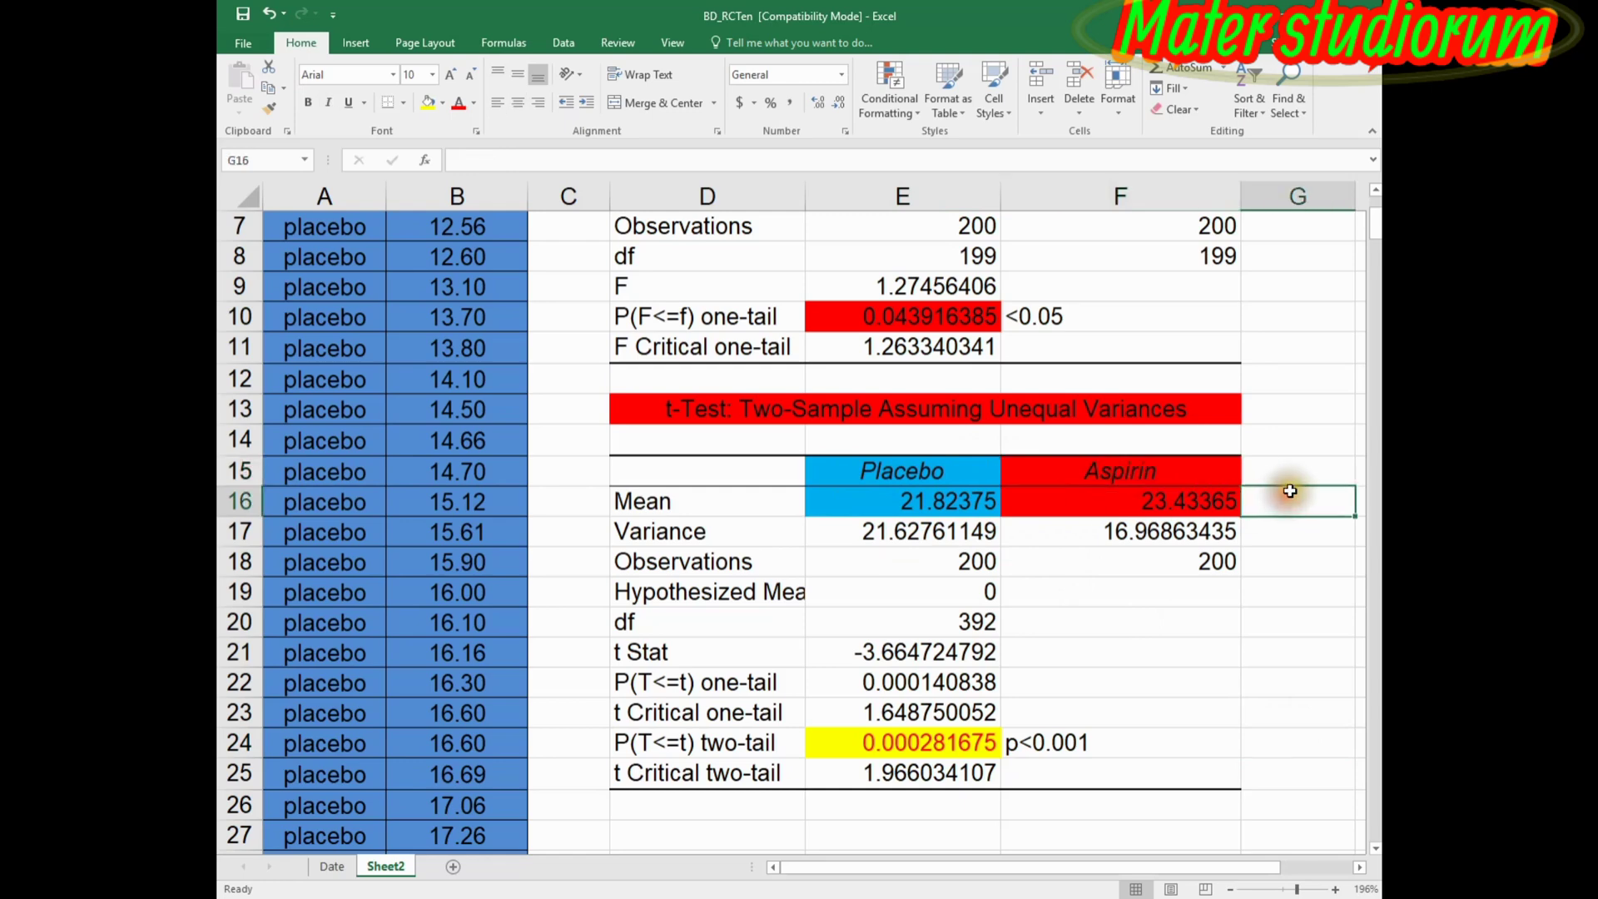
type("2")
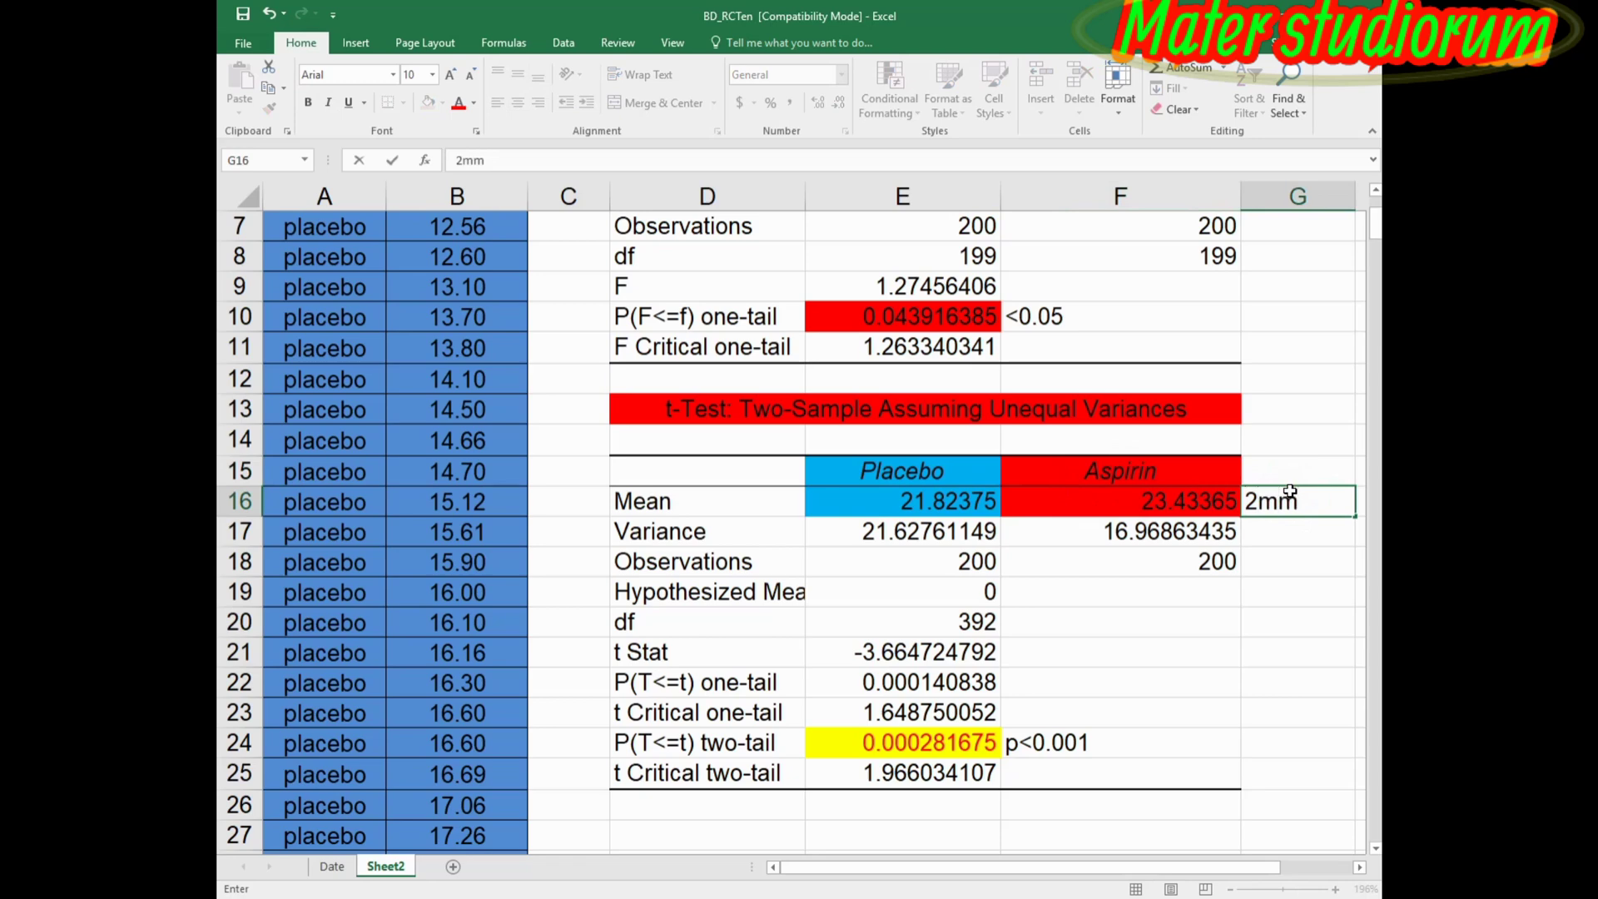
type("mm")
key("Return")
left_click(1292, 502)
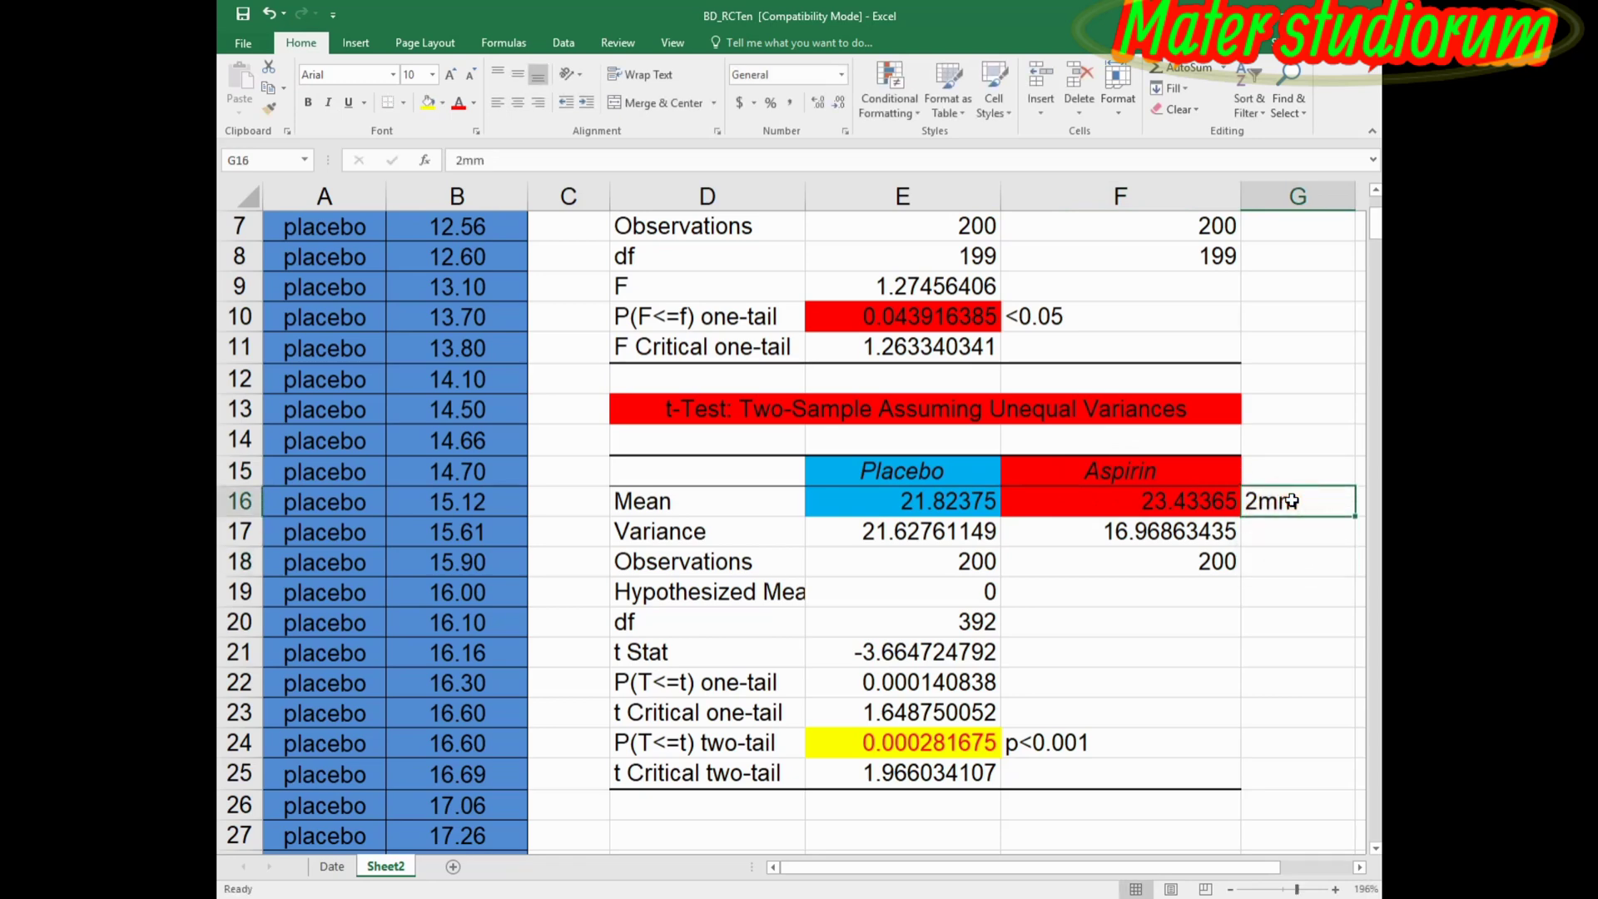
left_click(1292, 501)
double_click(1271, 502)
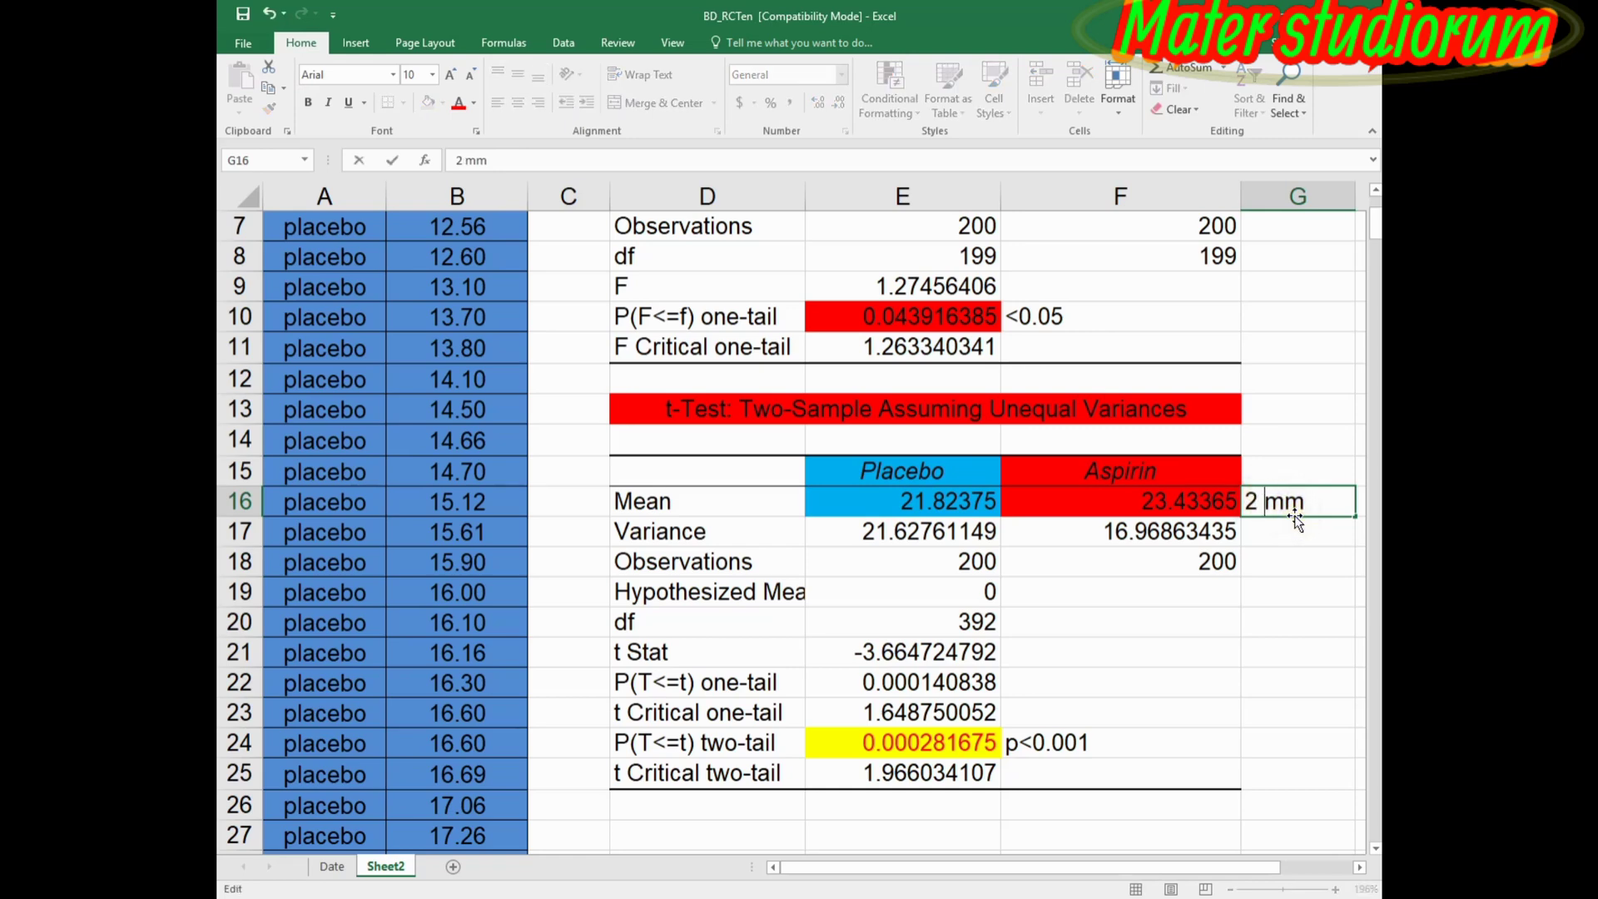
Copy the D1Ulceration (mm) and D2Ulceration (mm) columns, E and F, from the Date sheet.
left_click(332, 867)
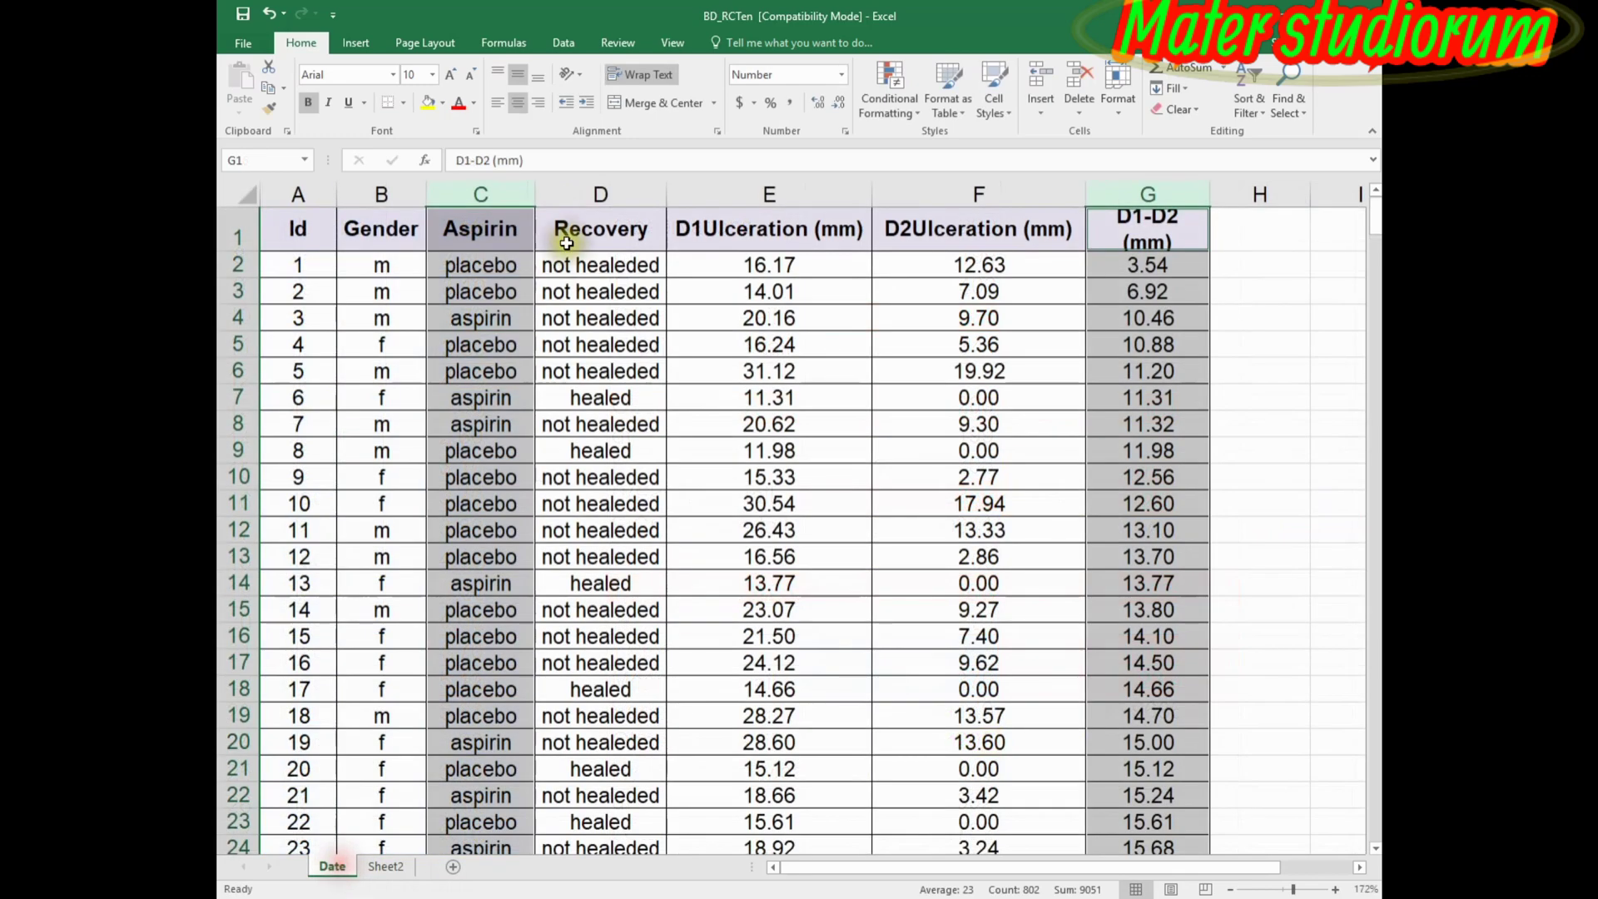
left_click(492, 194)
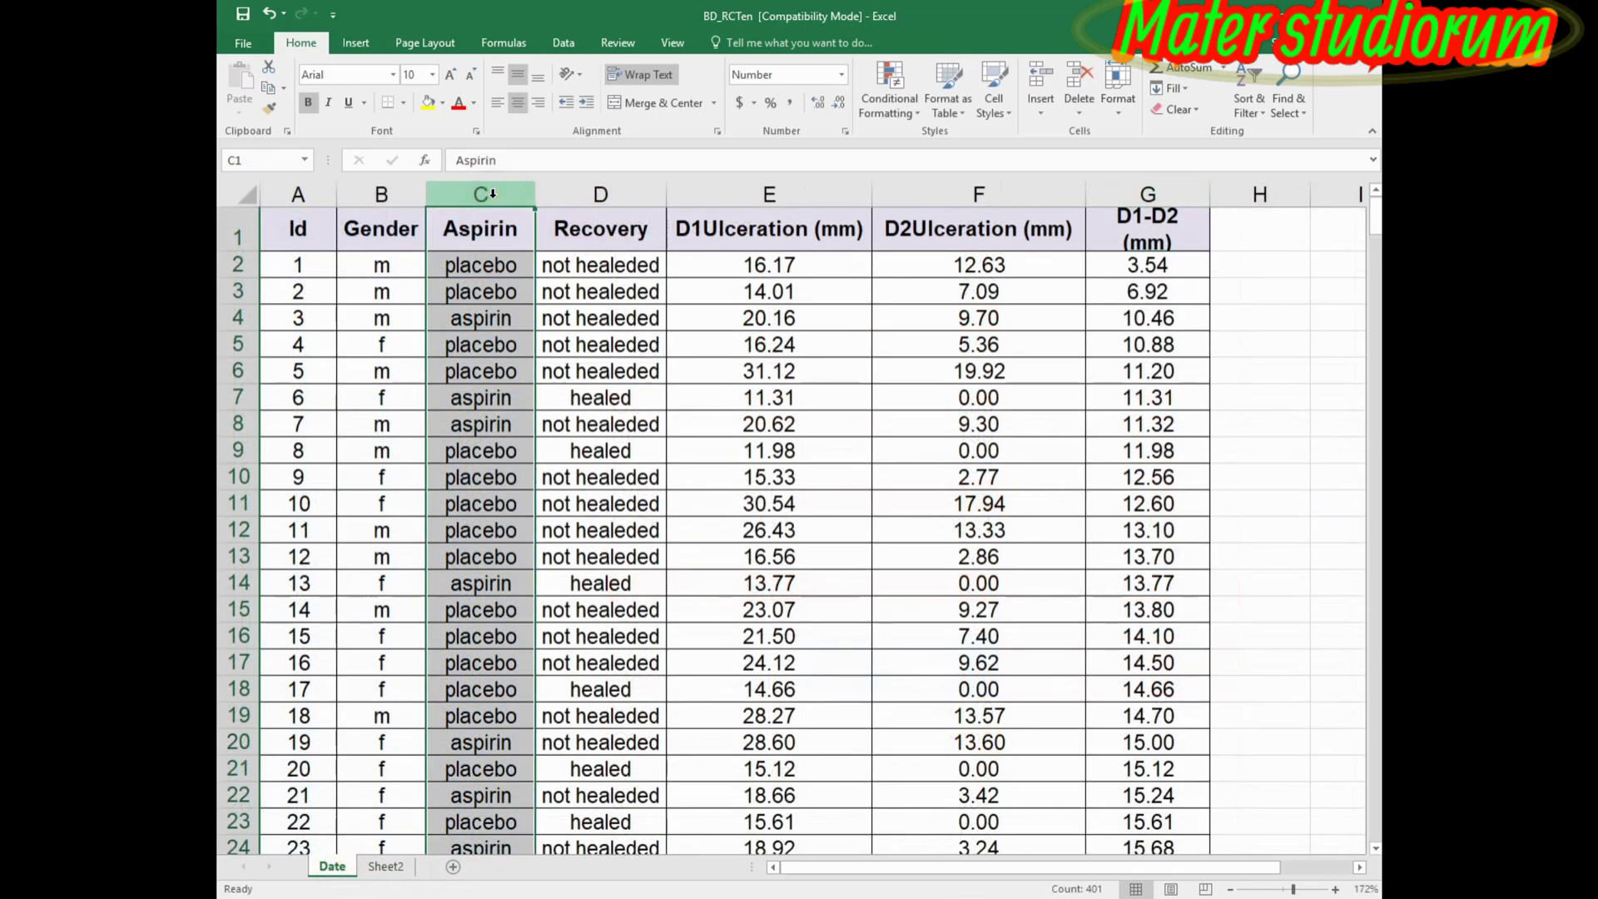
left_click(732, 194, "ctrl")
left_click(516, 196)
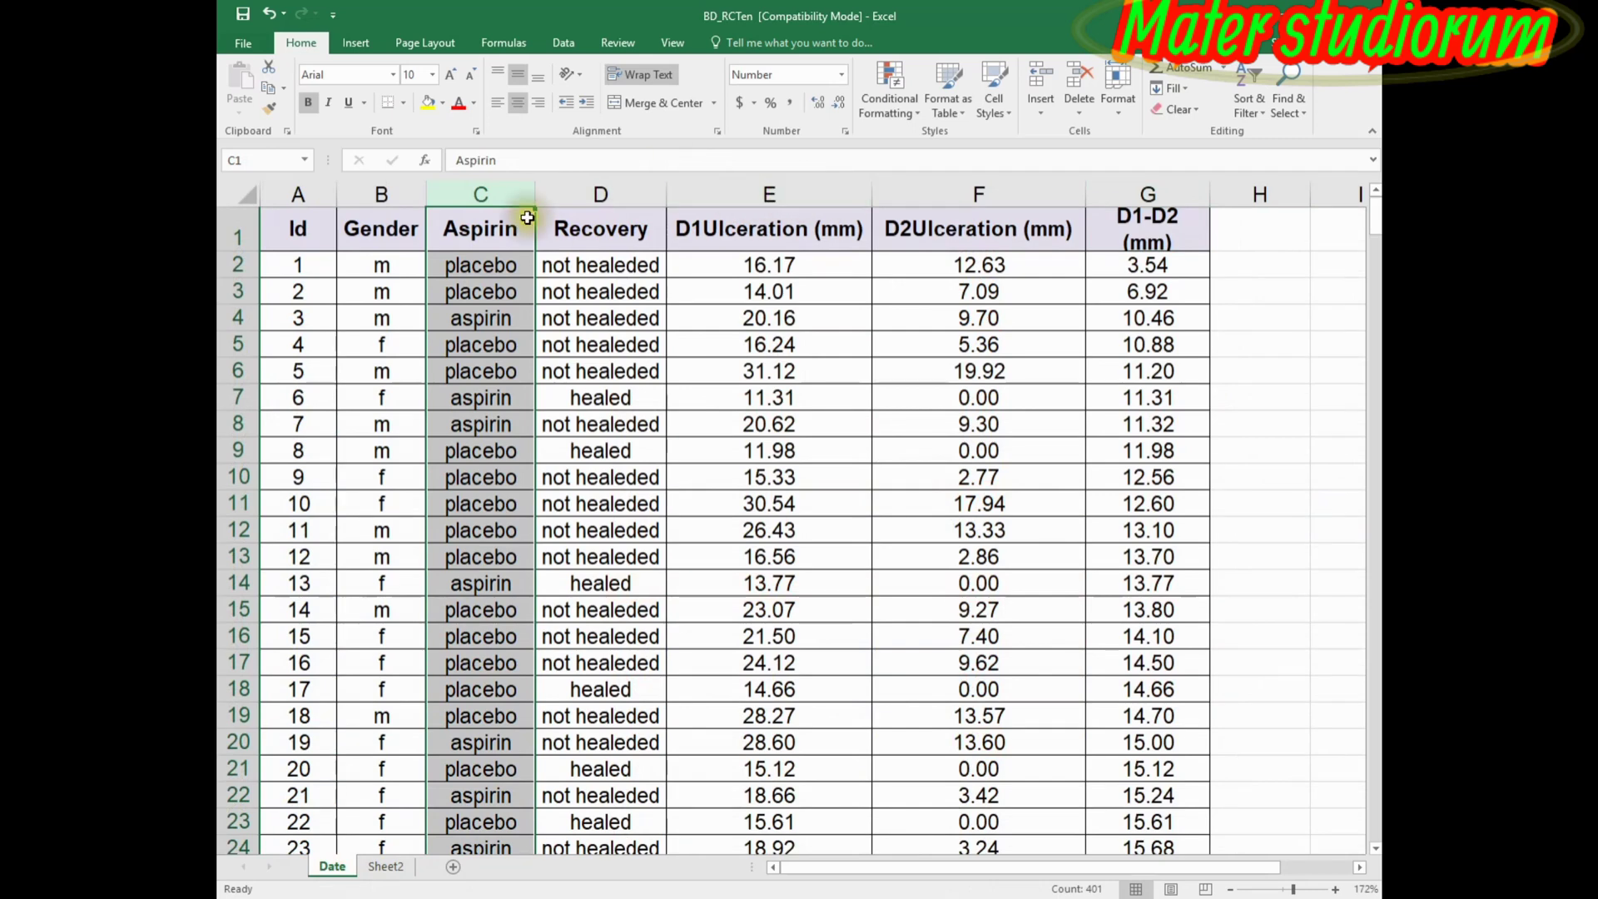
left_click(749, 194)
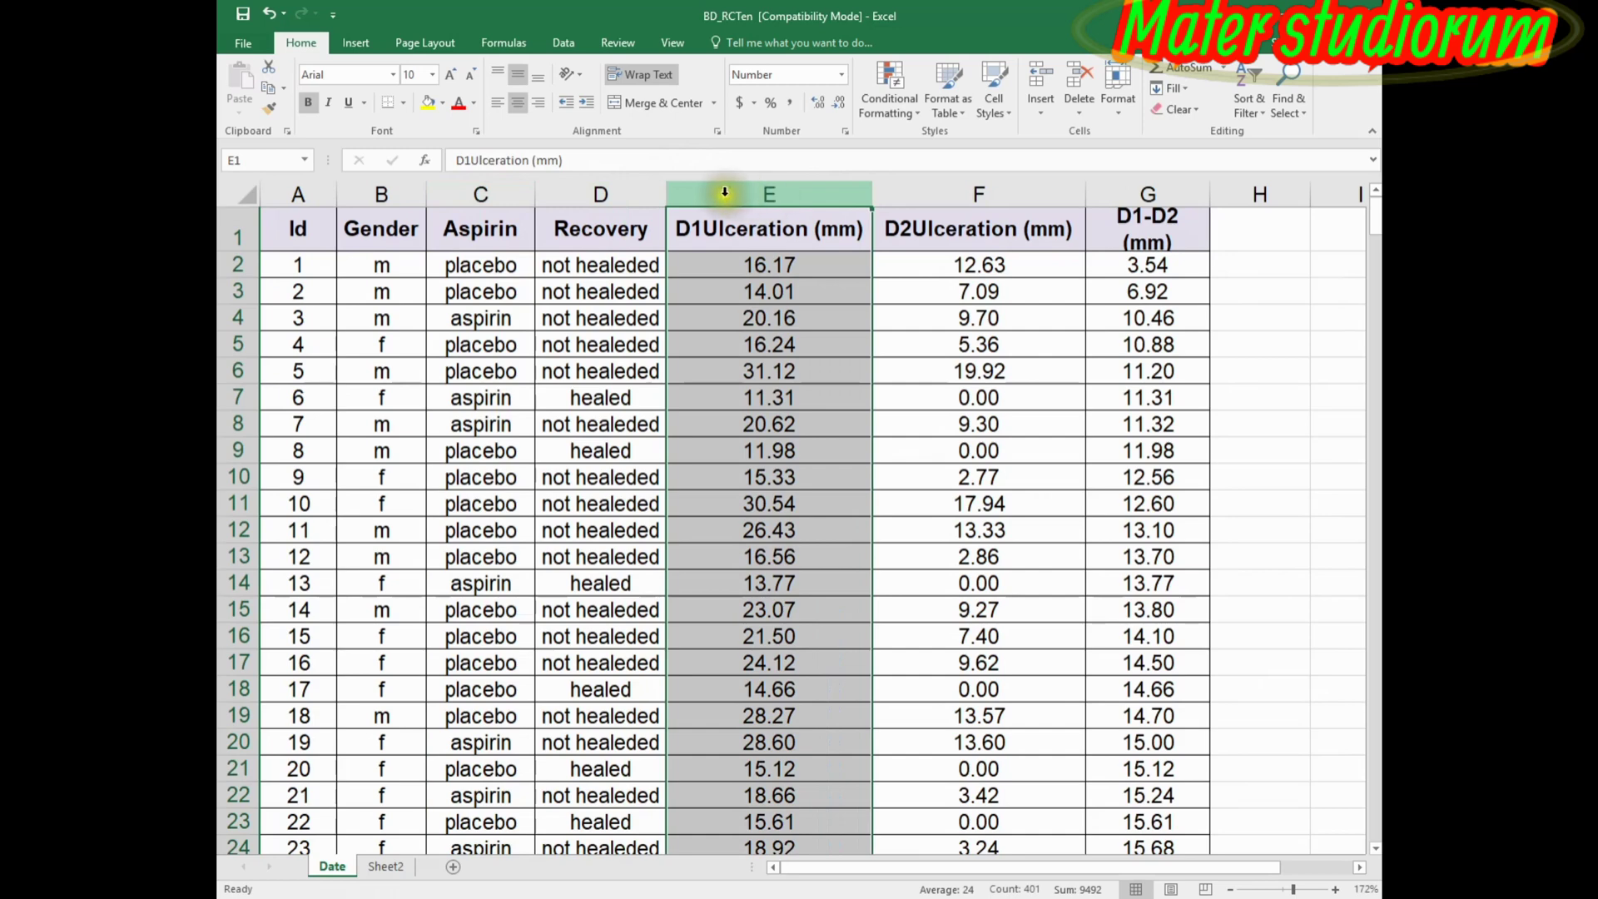
left_click(910, 179, "shift")
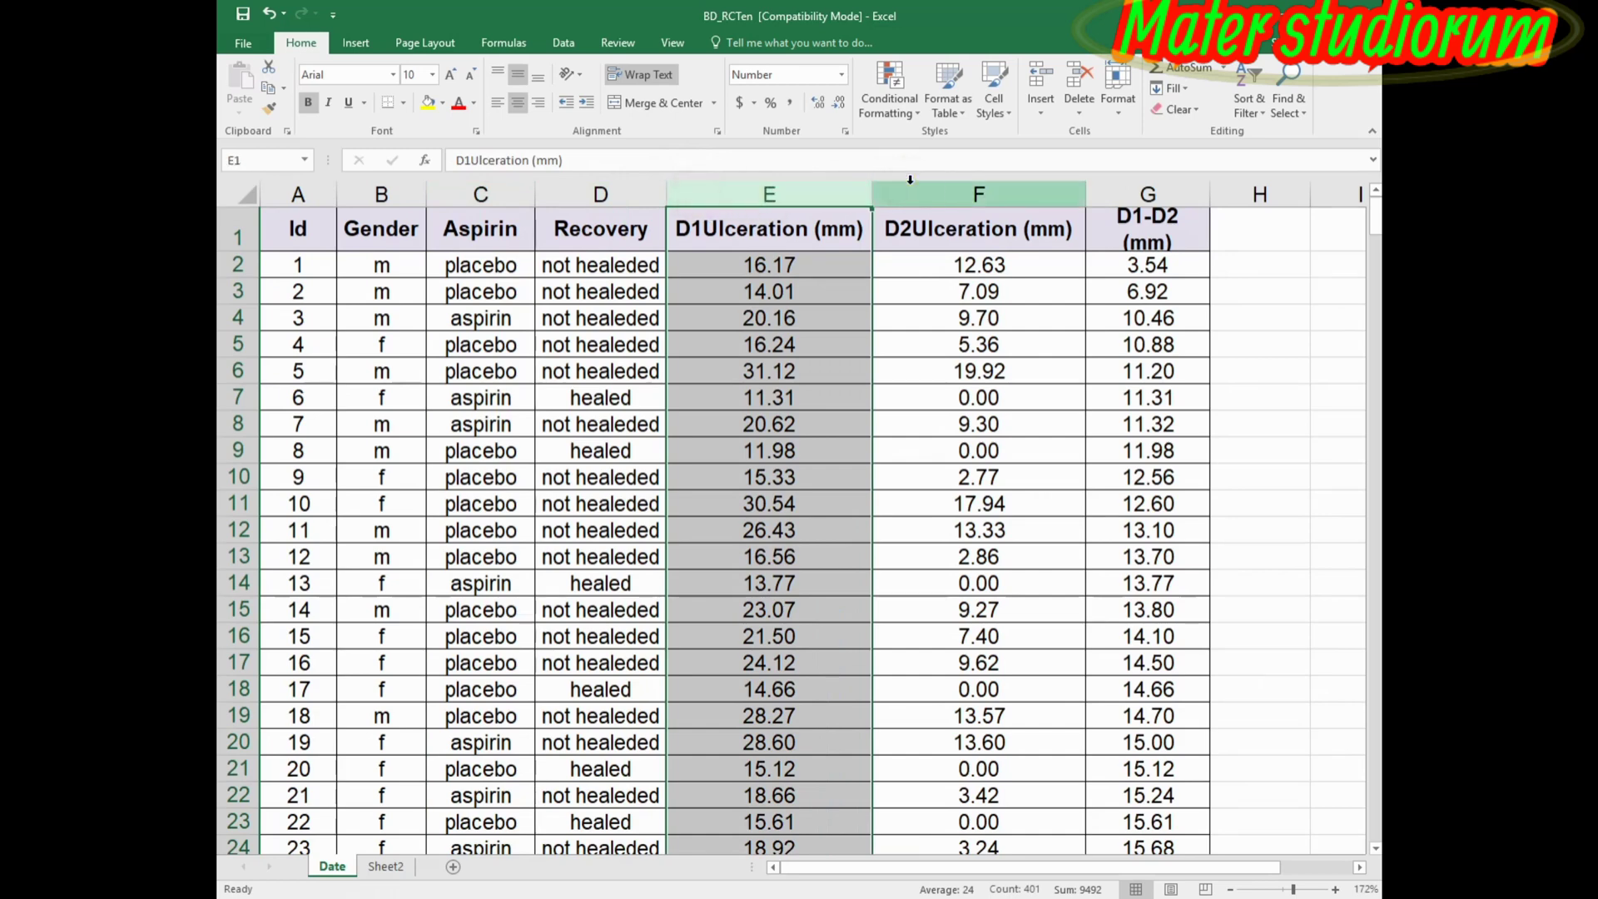
right_click(909, 184)
left_click(945, 215)
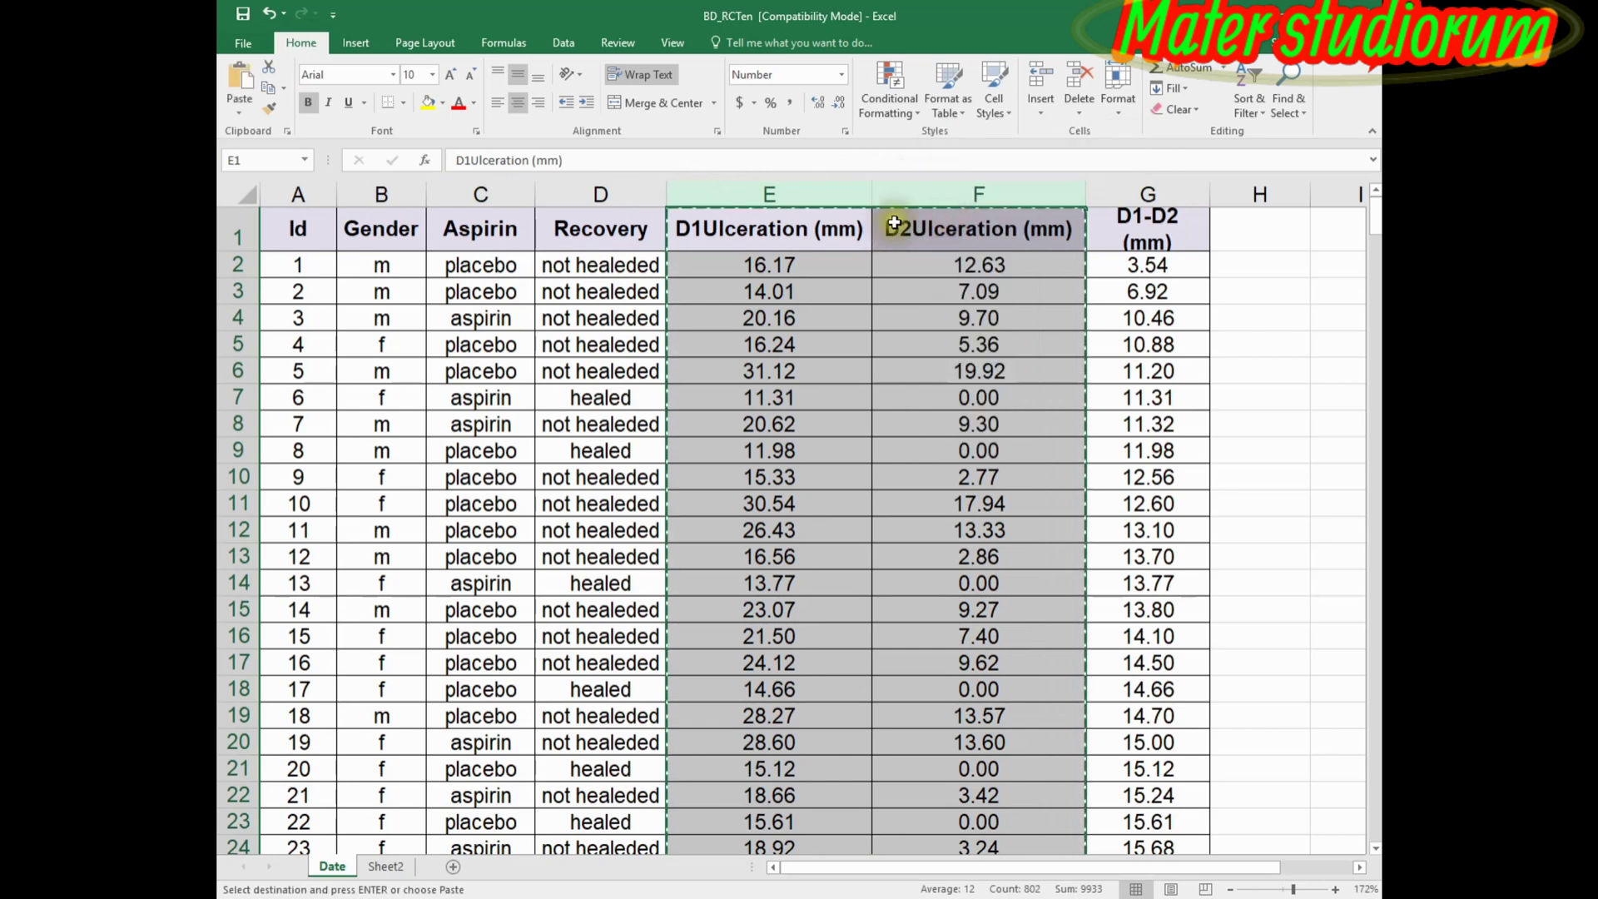
Paste the copied ulceration columns at A1 of a new worksheet and enlarge its display to 190%.
left_click(460, 862)
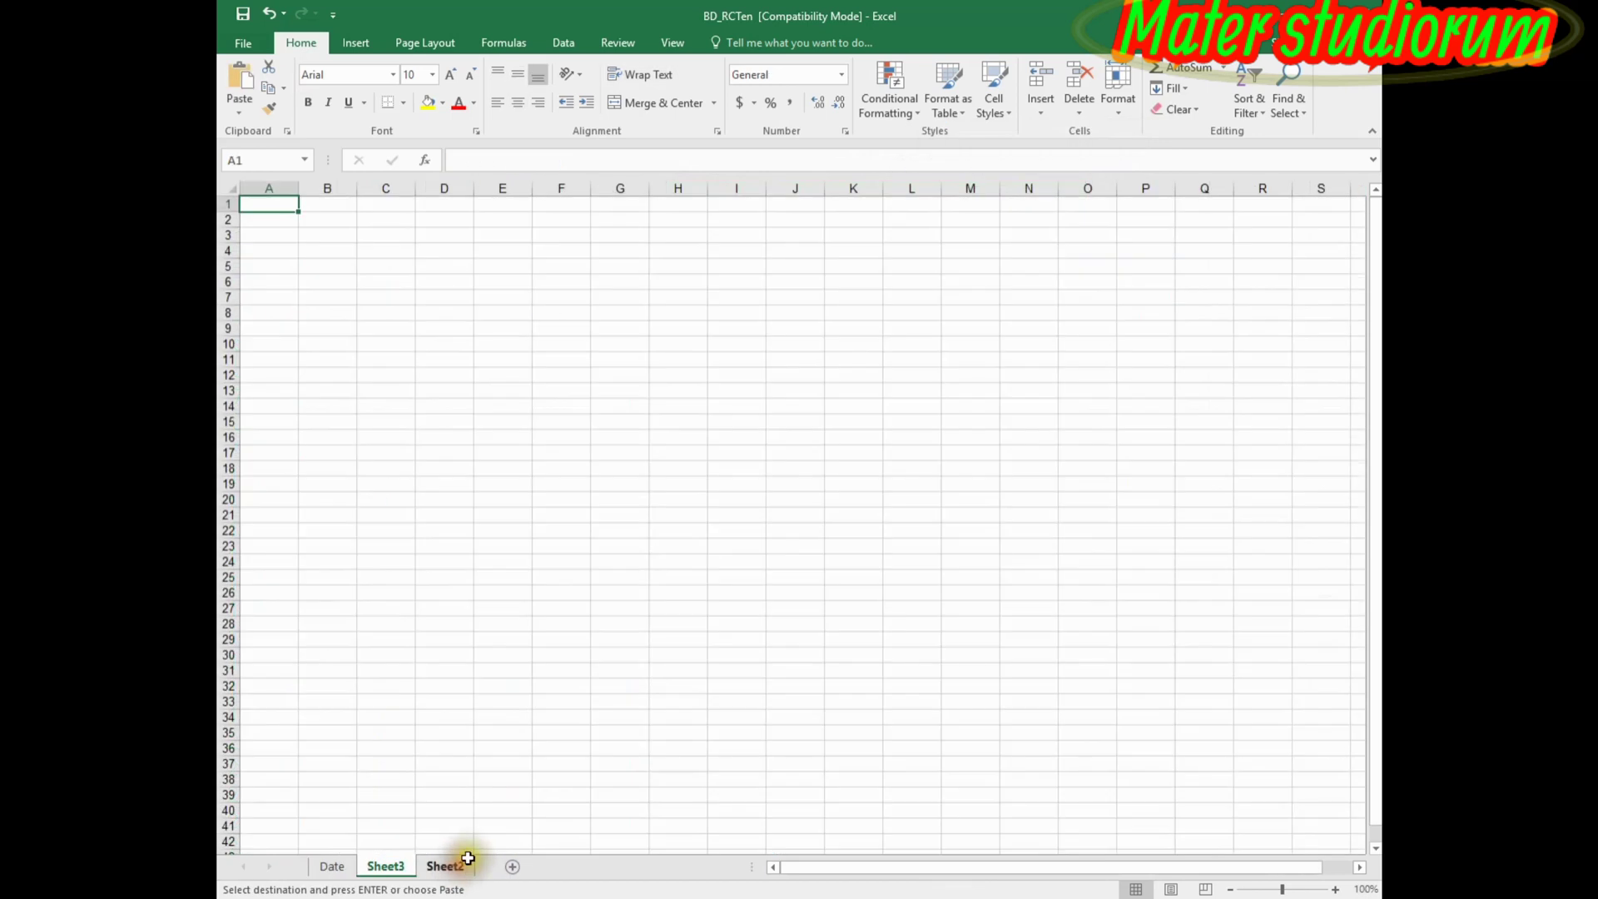
right_click(279, 201)
left_click(310, 277)
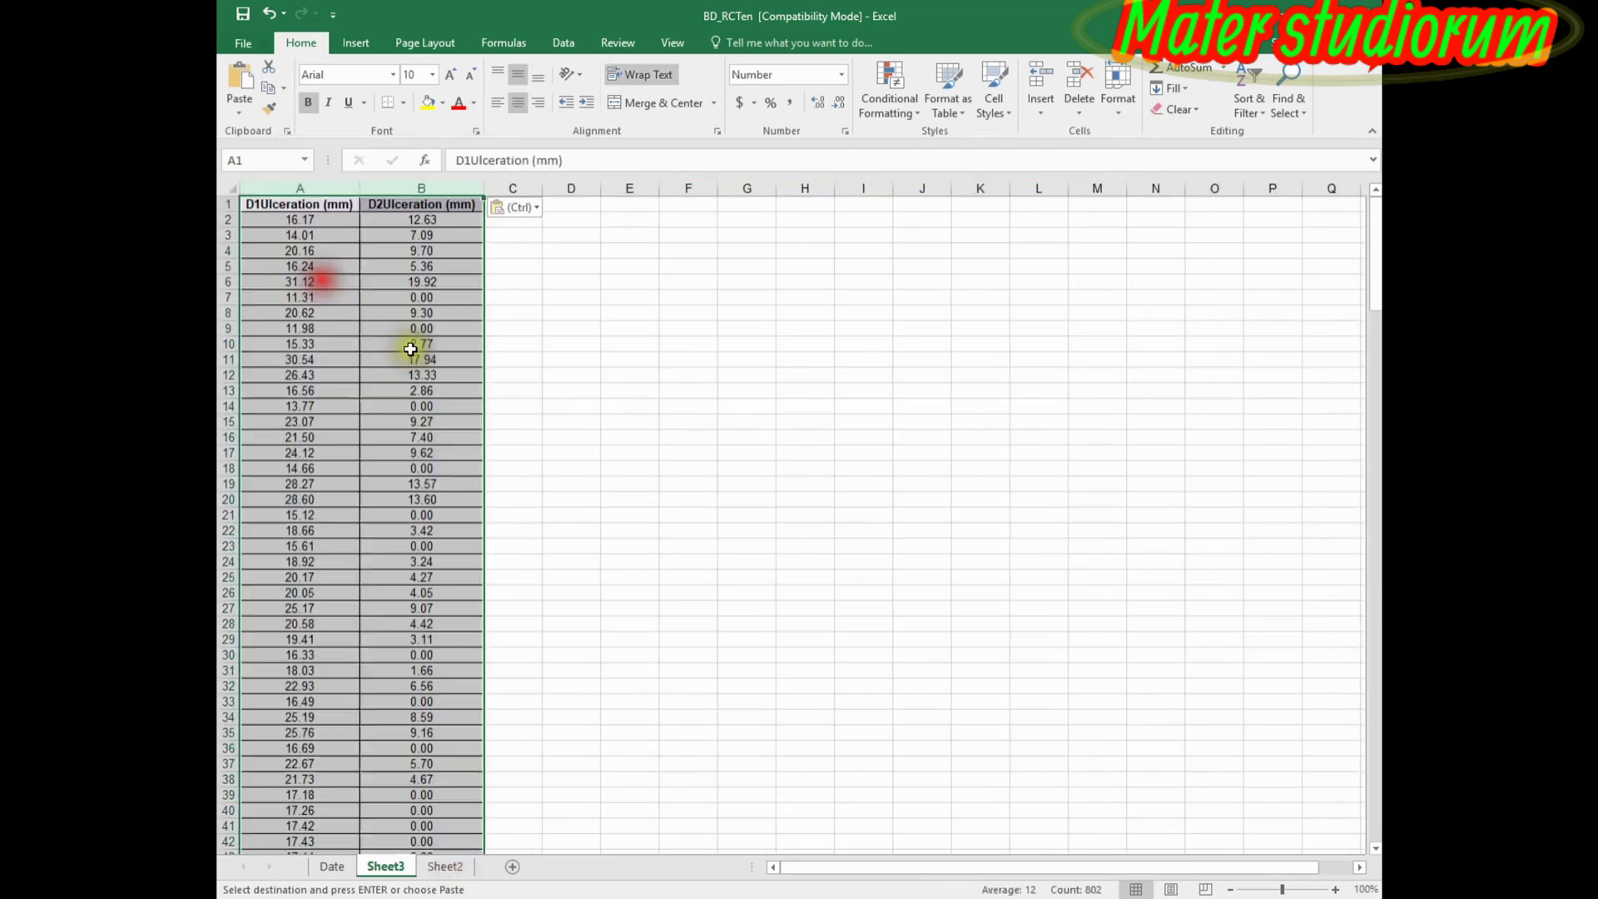
left_click_drag(1283, 889, 1297, 889)
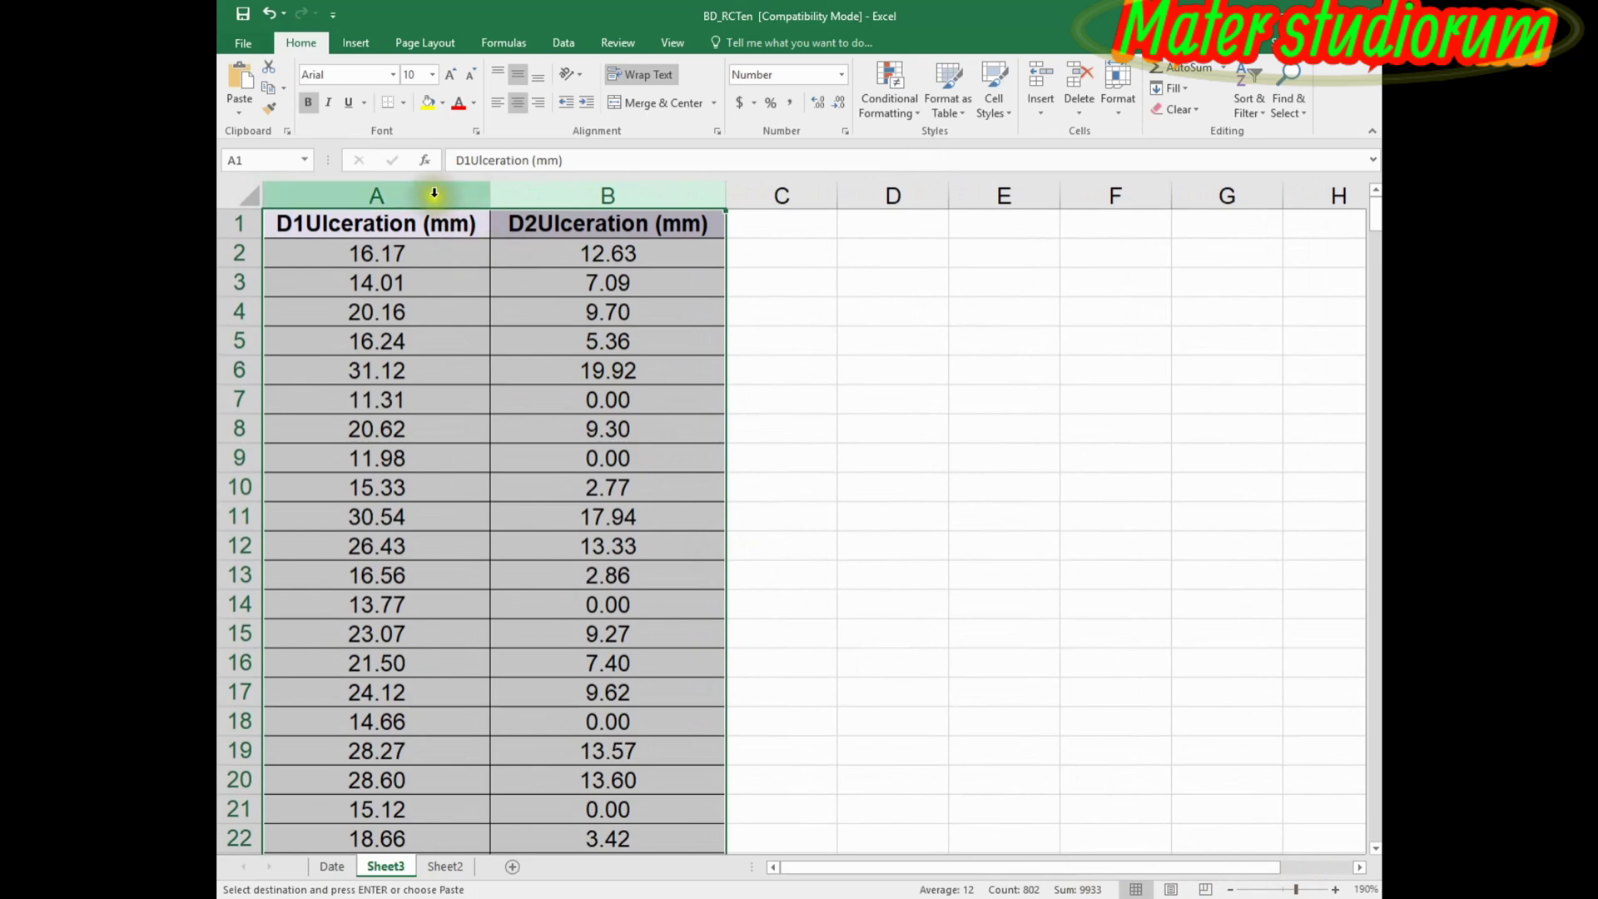
Examine the paired D1 and D2 ulceration columns, comparing both measurements for the patients in rows 2 and 6.
left_click(434, 193)
left_click(549, 194)
left_click(410, 193)
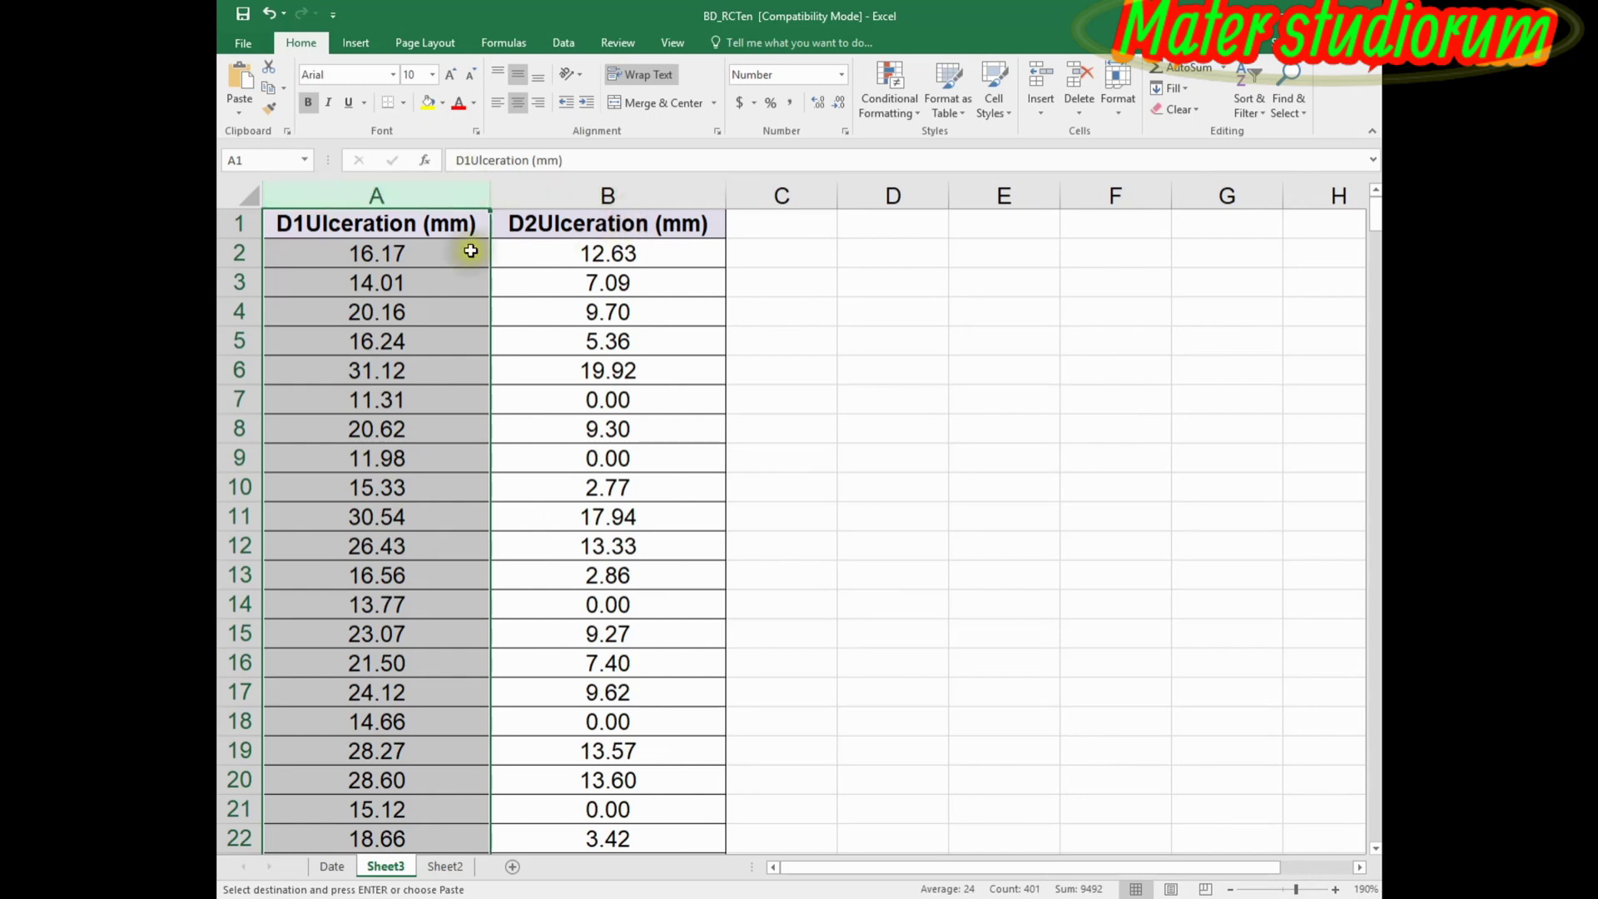
left_click(368, 252)
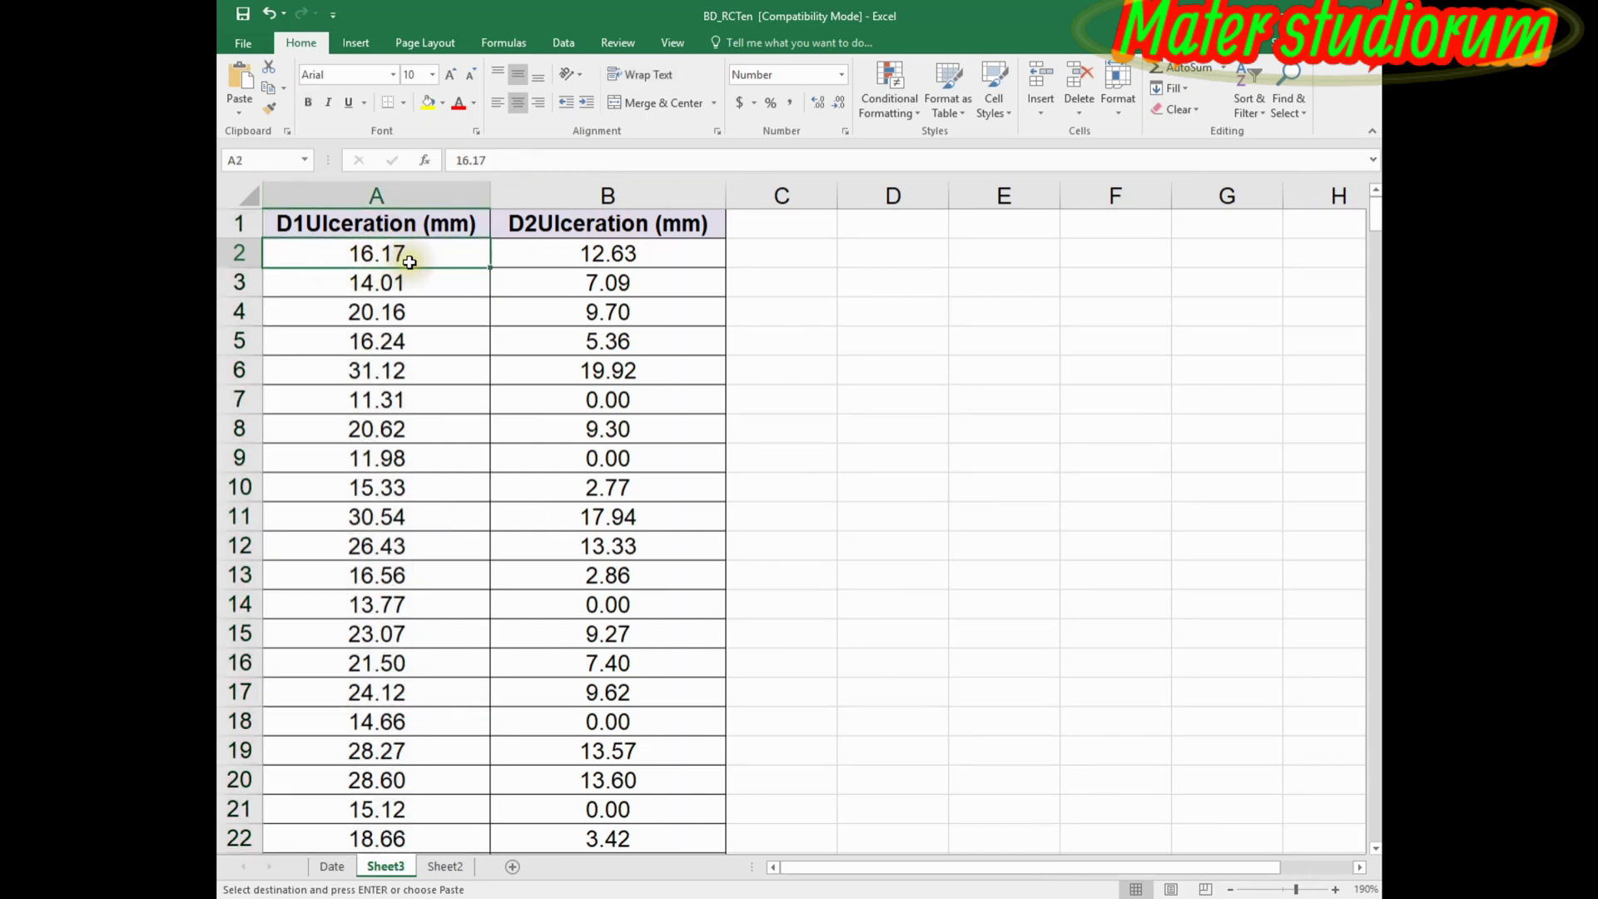
left_click(600, 253)
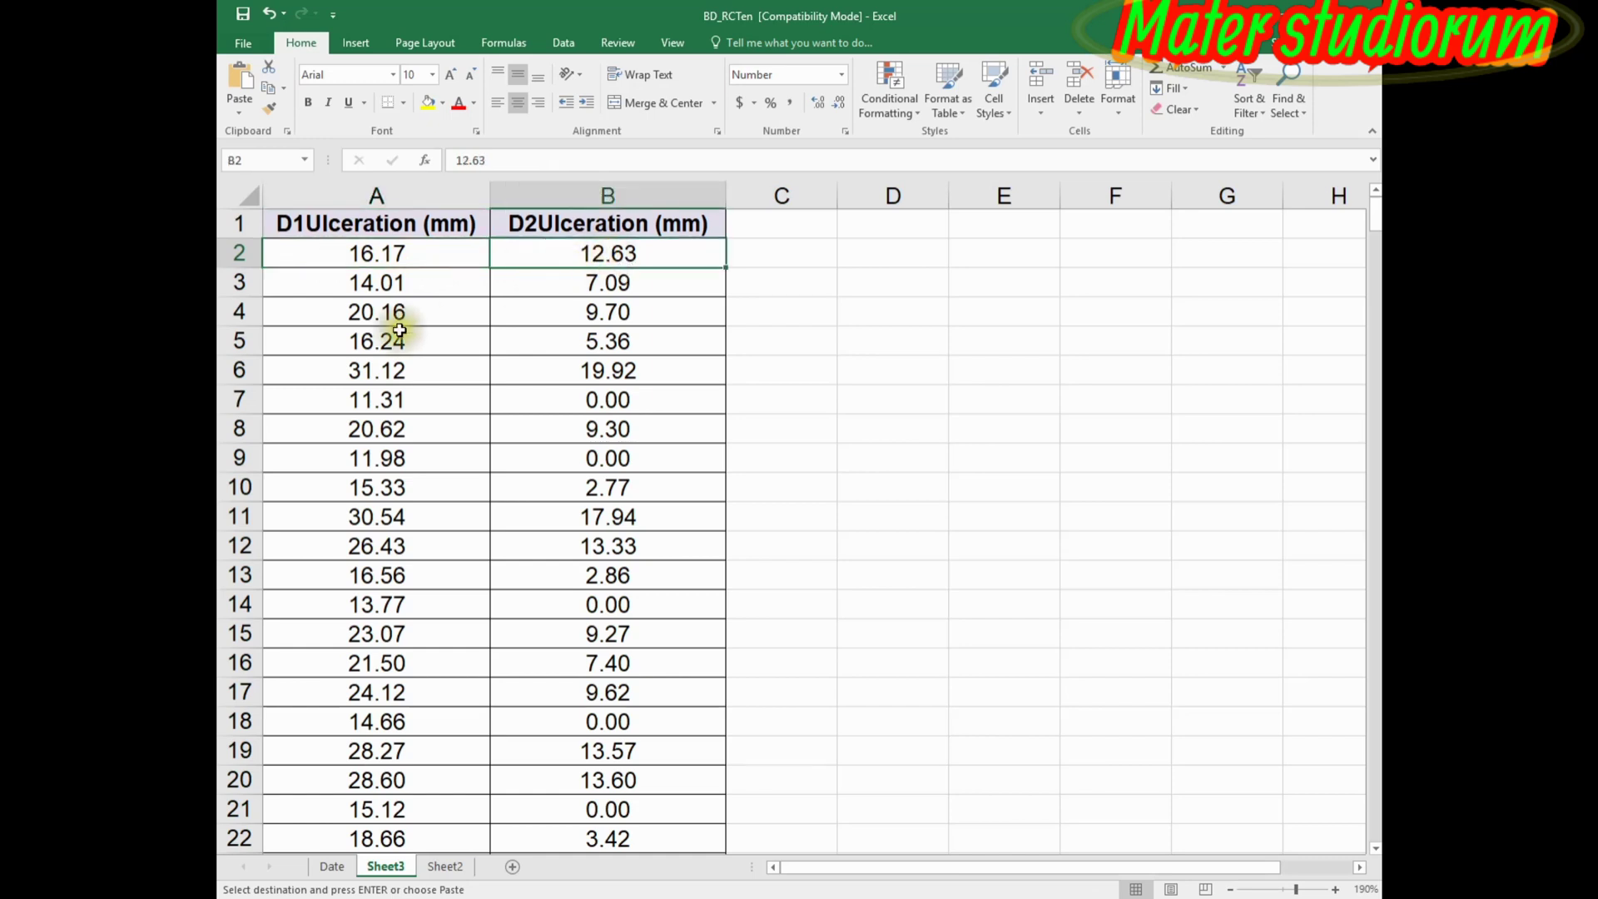
left_click(333, 375)
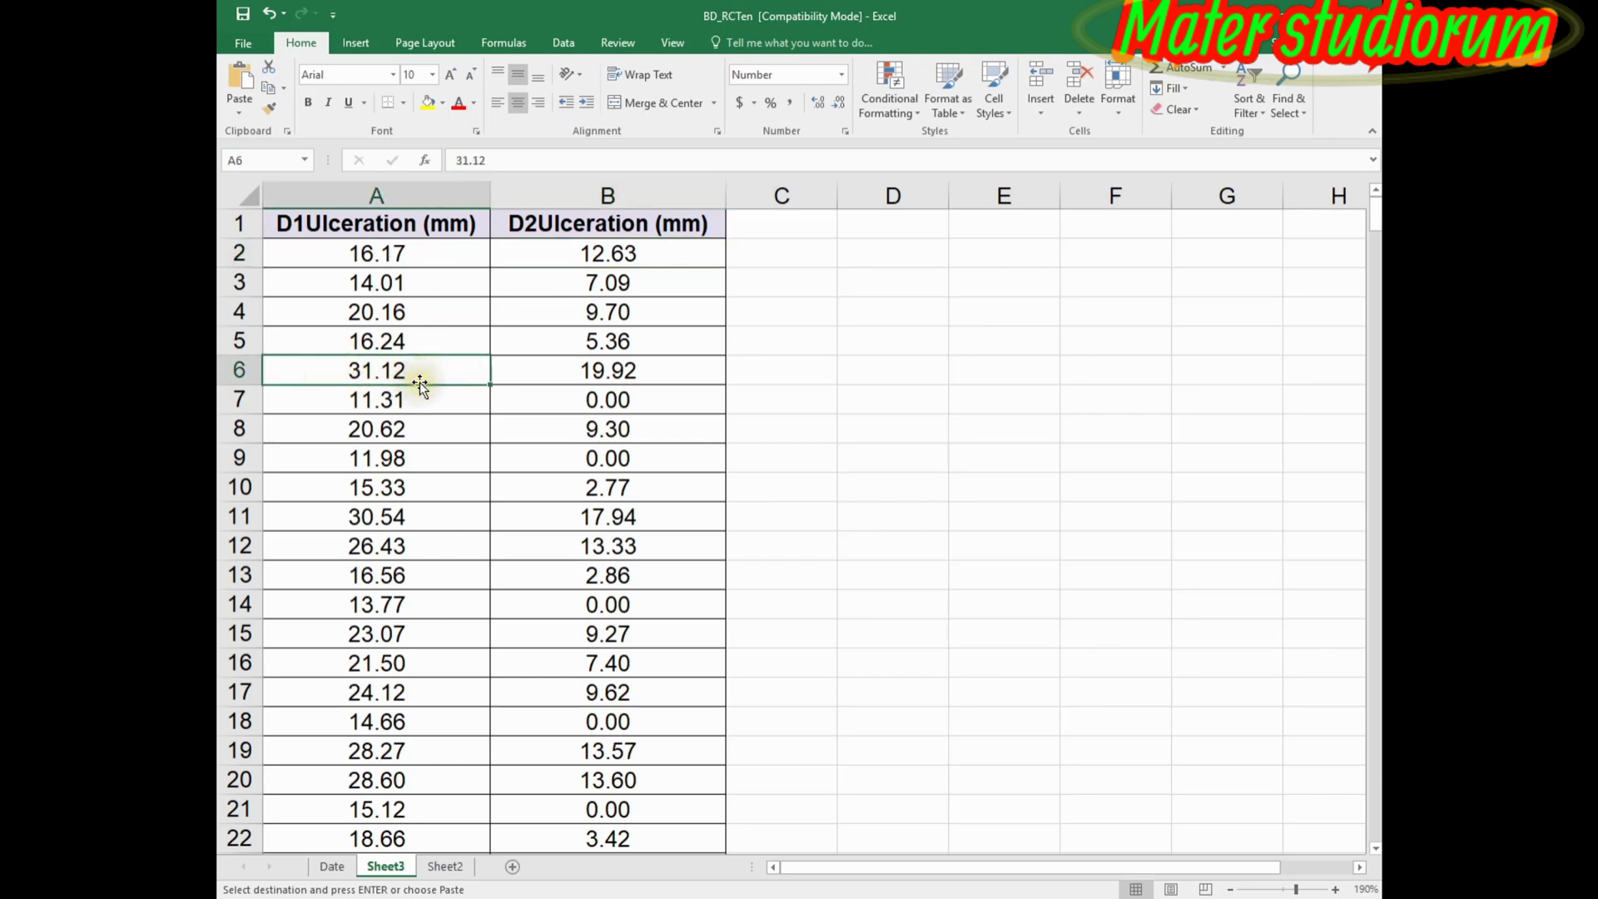
left_click(563, 369)
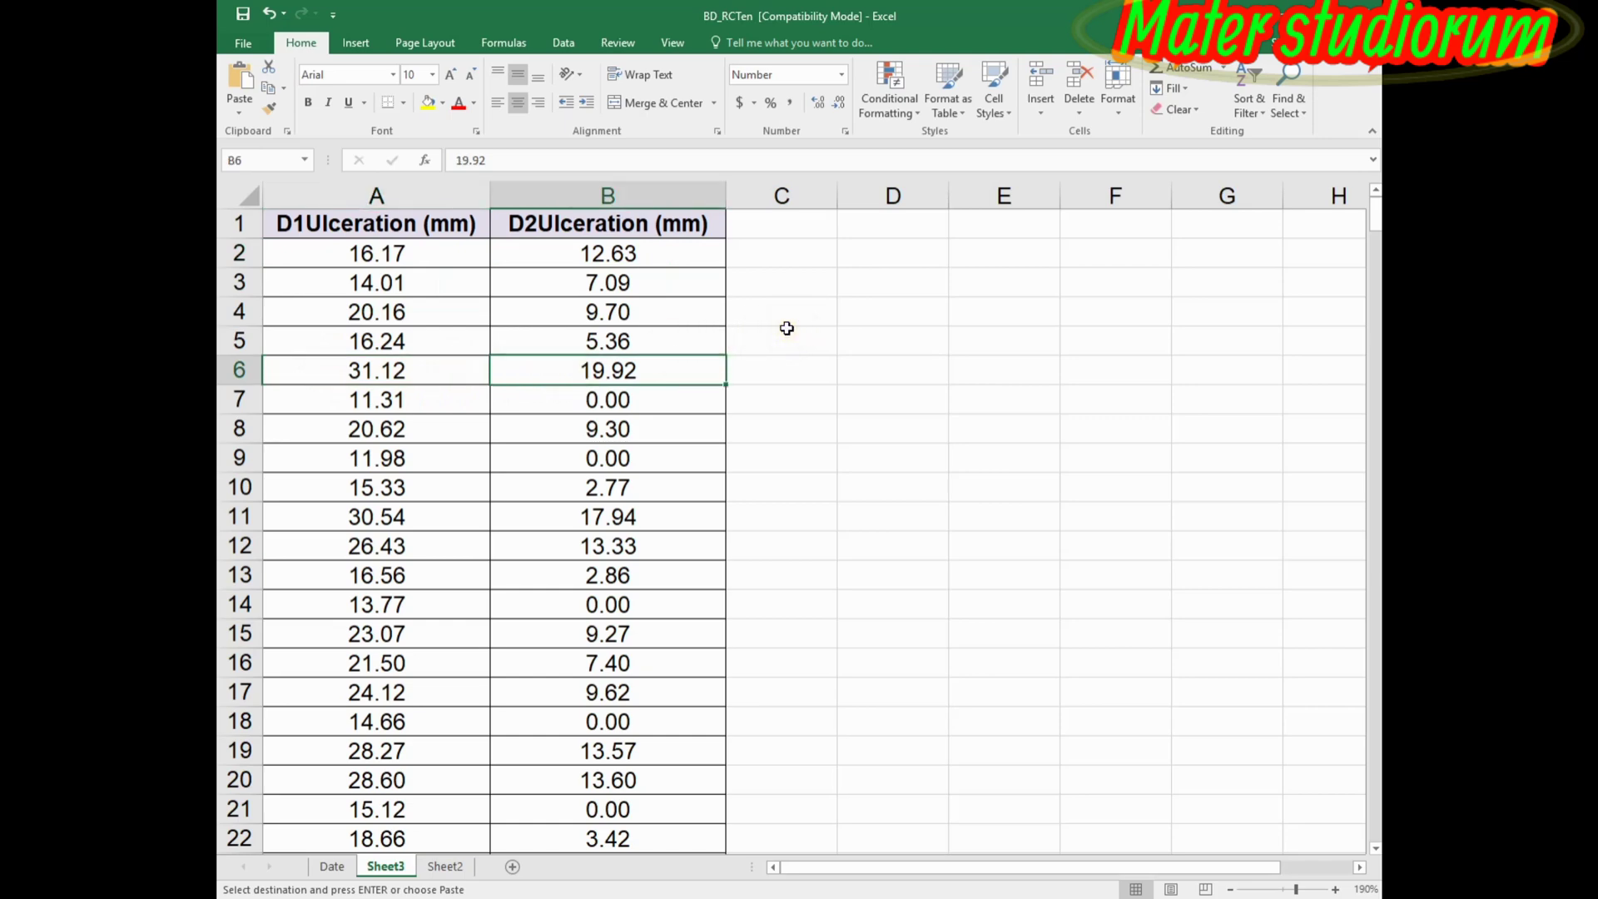
left_click(432, 197)
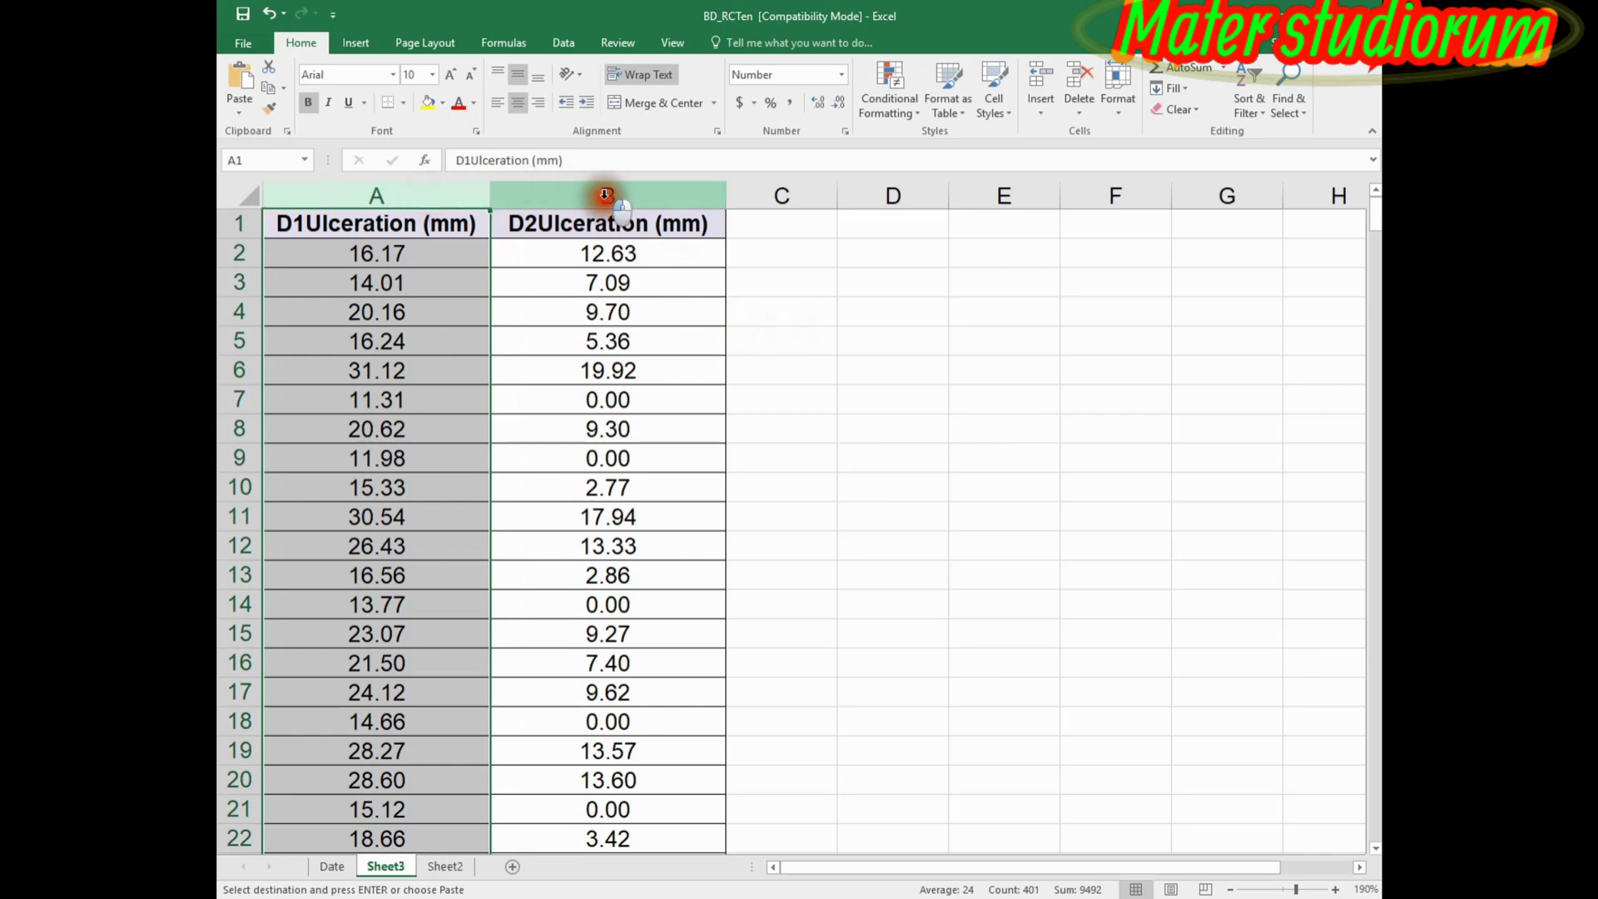
left_click(601, 197)
Start the t-Test: Paired Two Sample for Means analysis with cell D2 selected as the output location.
left_click(848, 252)
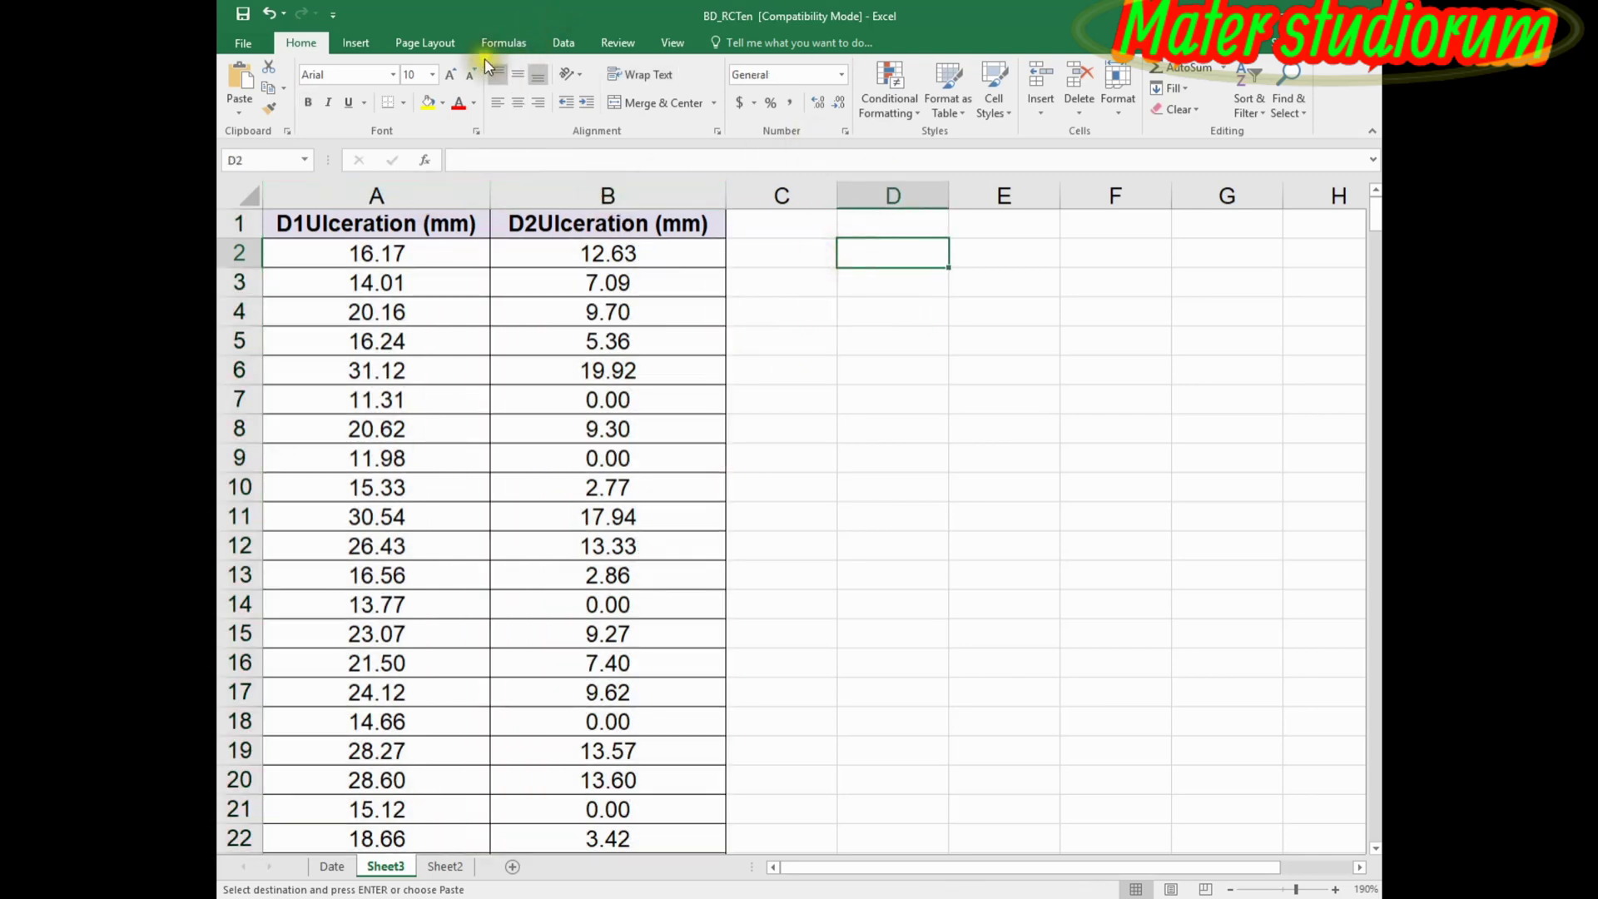
left_click(574, 44)
left_click(1132, 70)
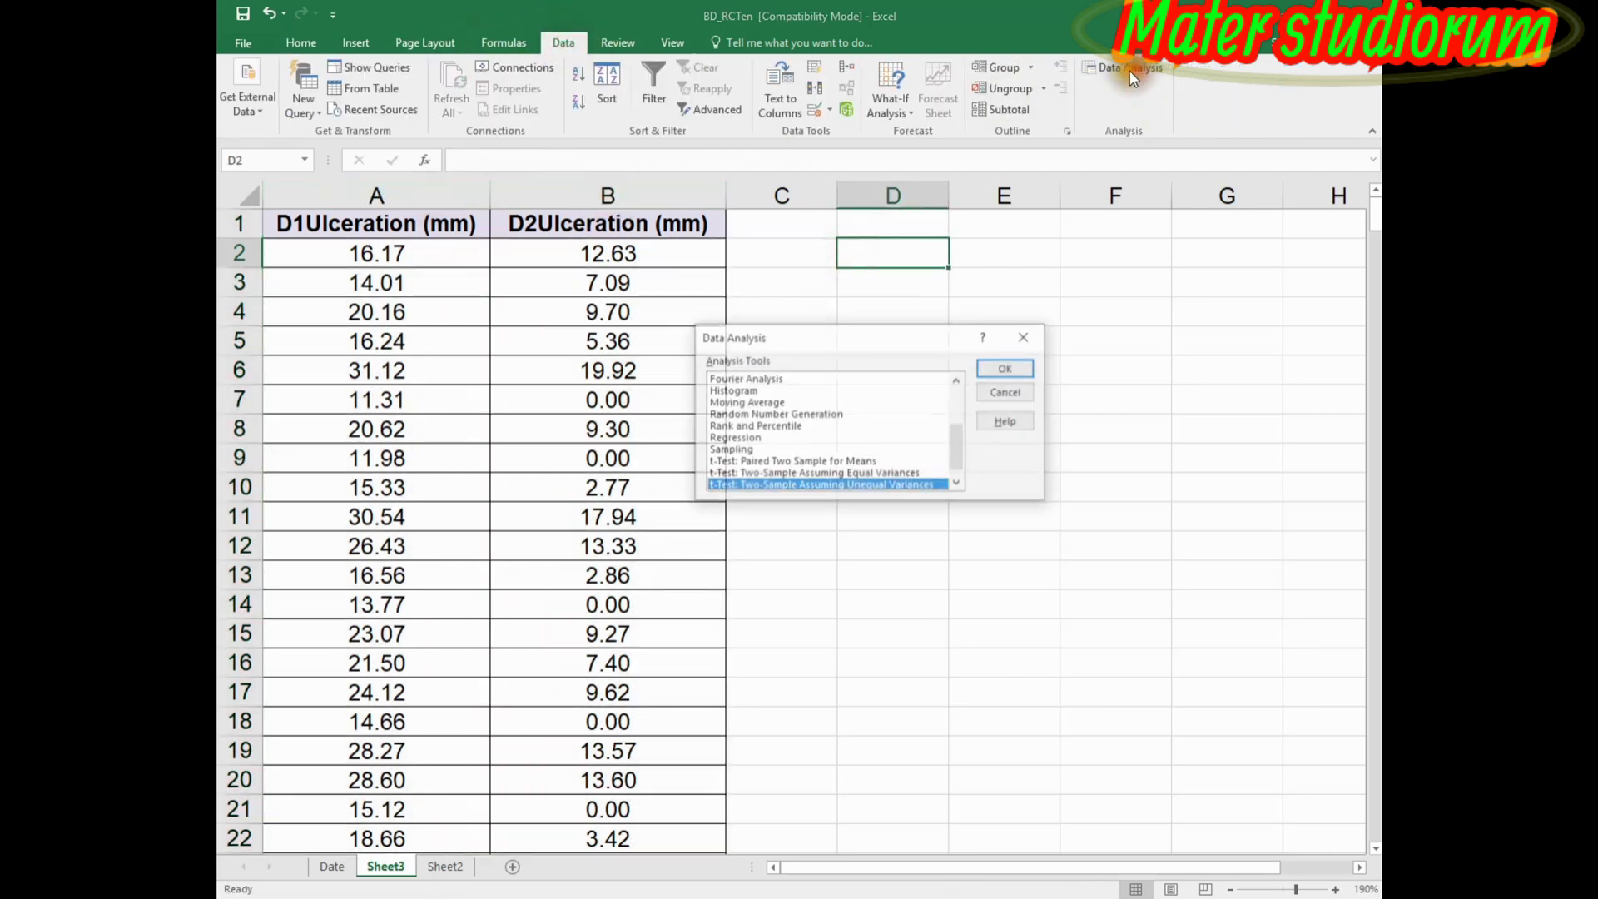
left_click_drag(958, 437, 957, 443)
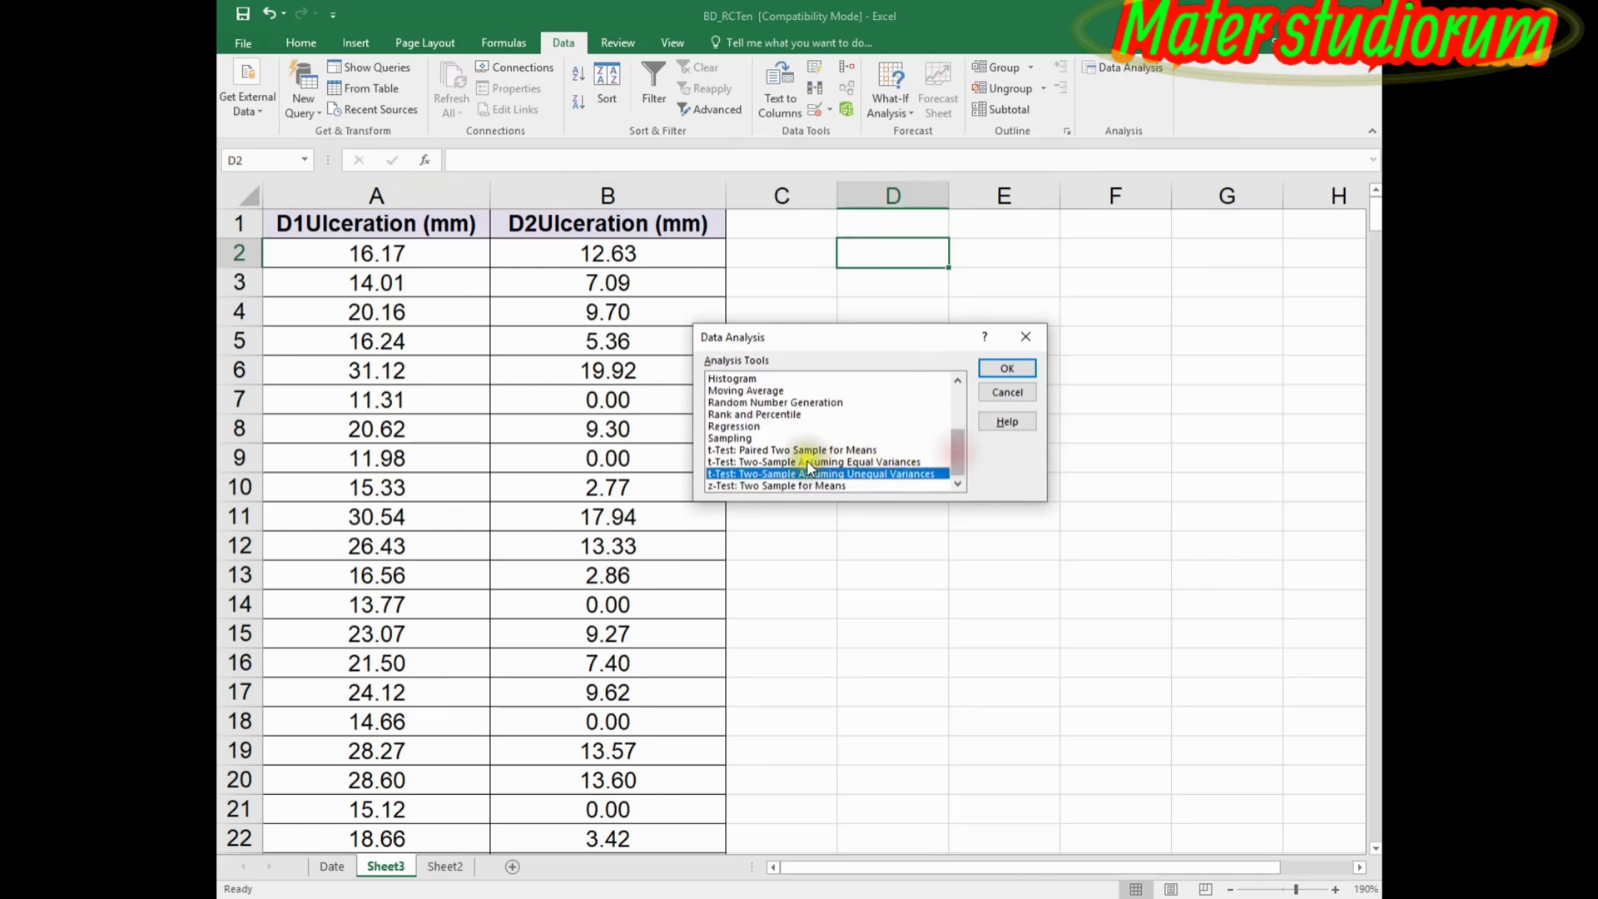
left_click(759, 451)
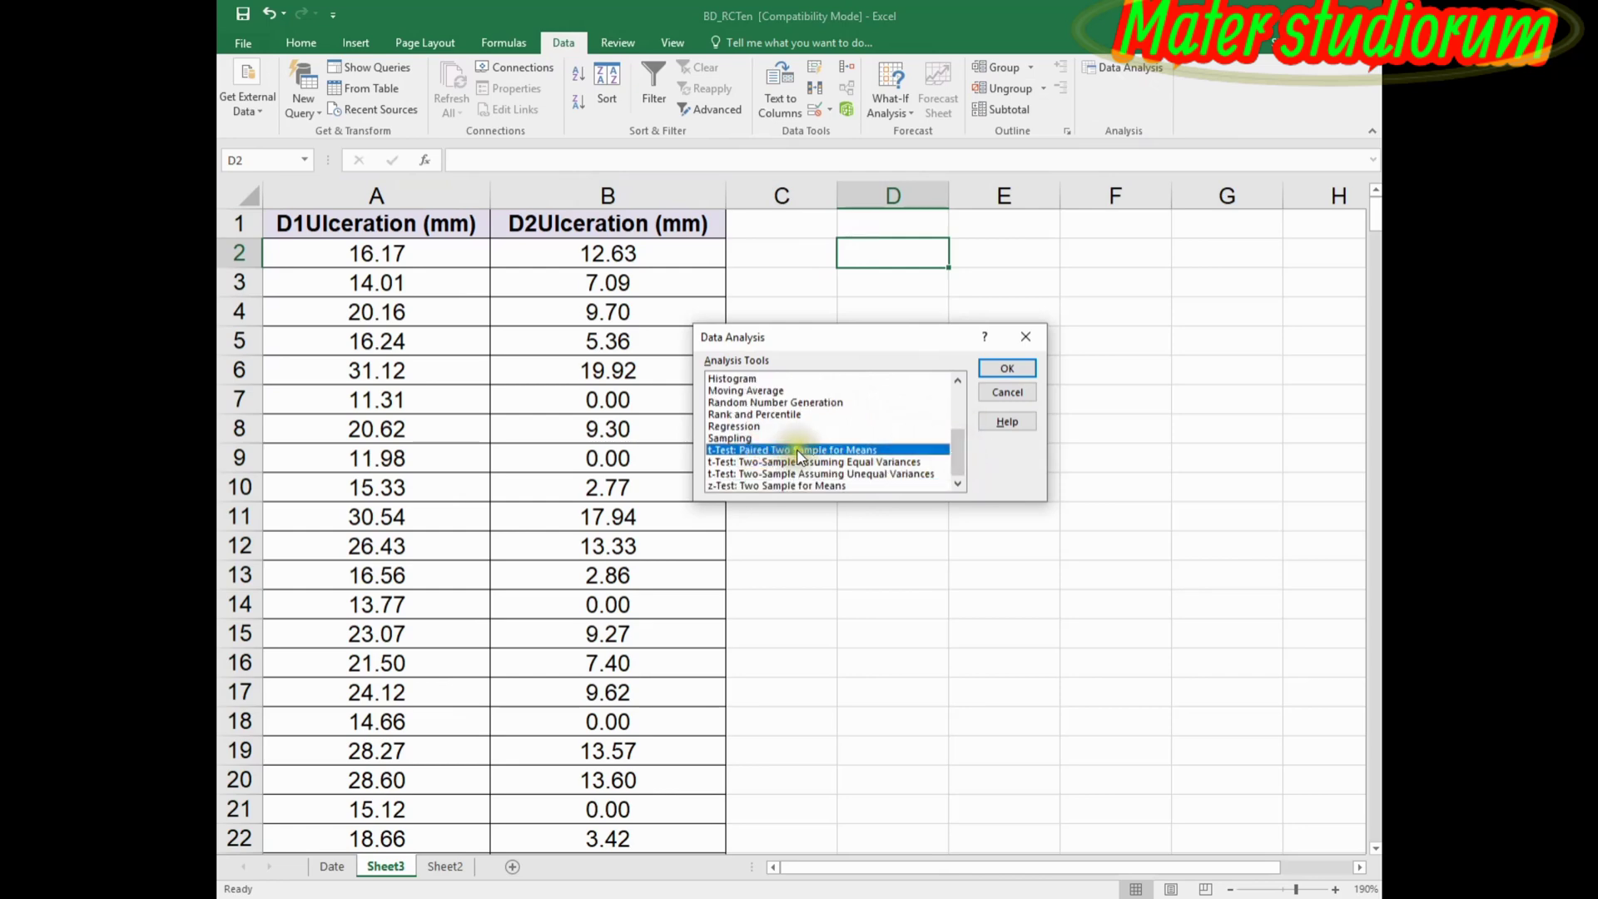
left_click(1007, 368)
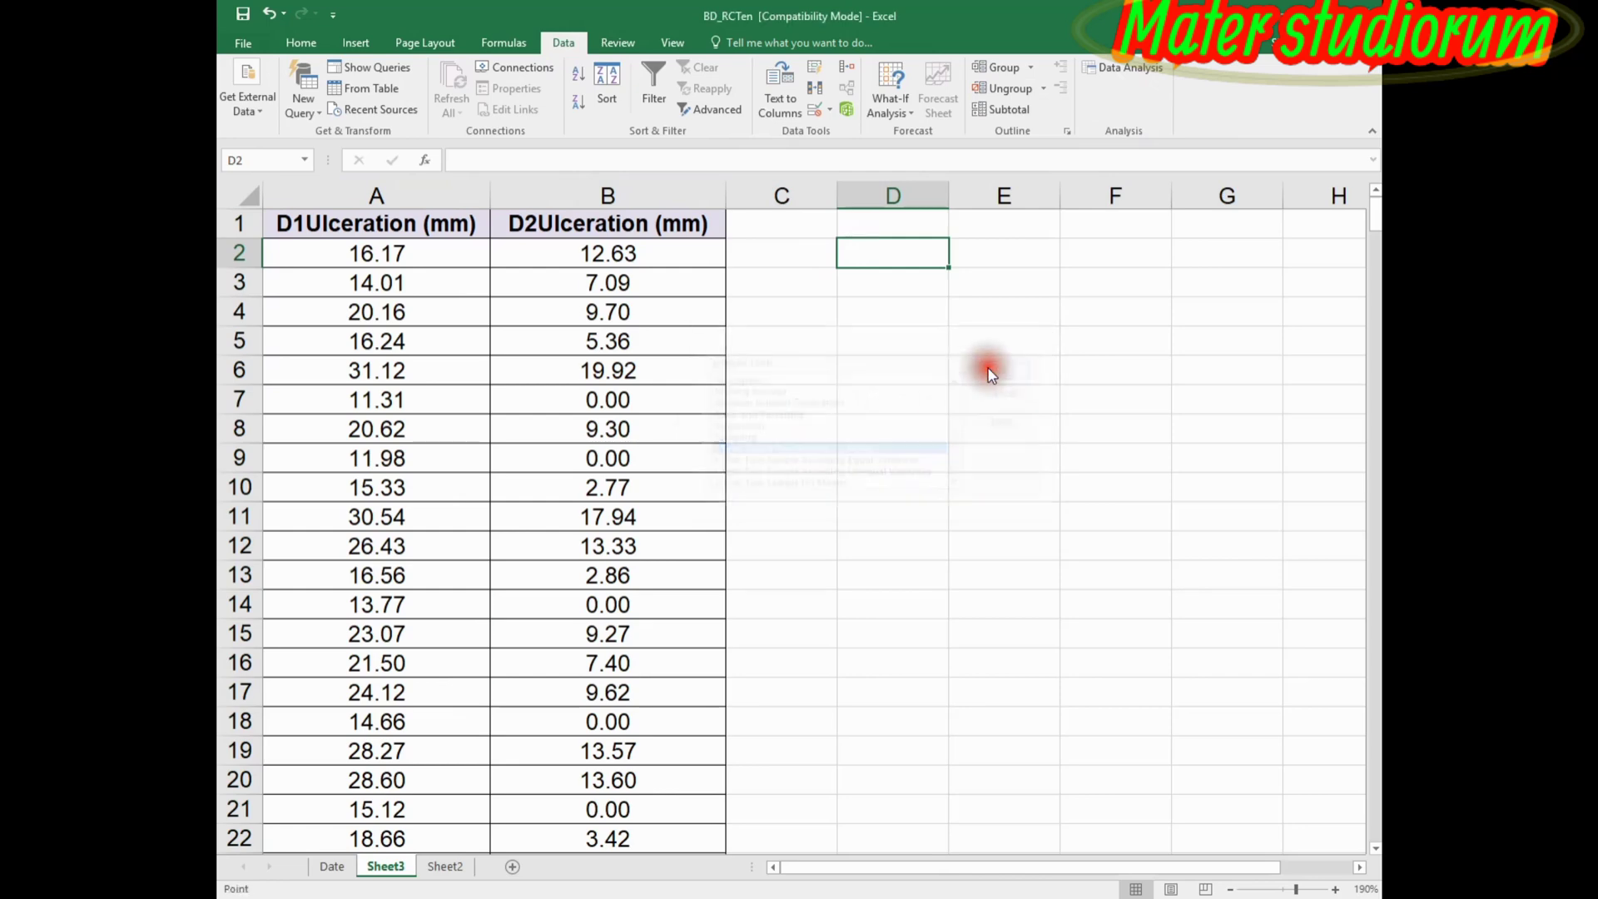
Run the paired t-test on A1:A401 and B1:B401 with labels, alpha 0.05 and the output range at D2.
left_click_drag(909, 301, 1042, 310)
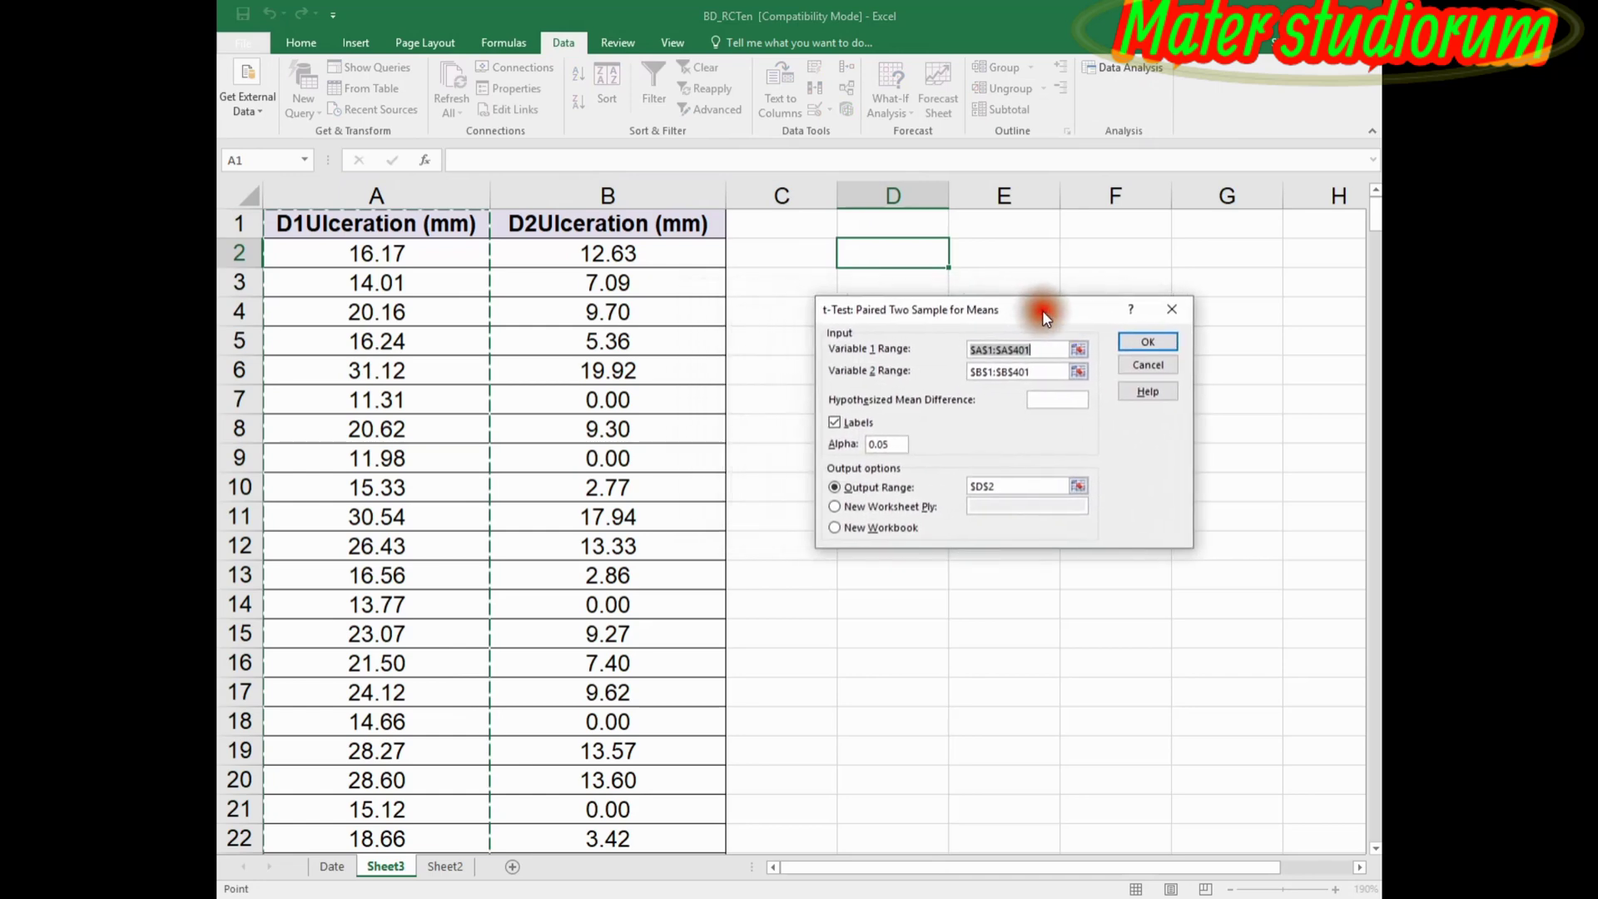
left_click(1028, 349)
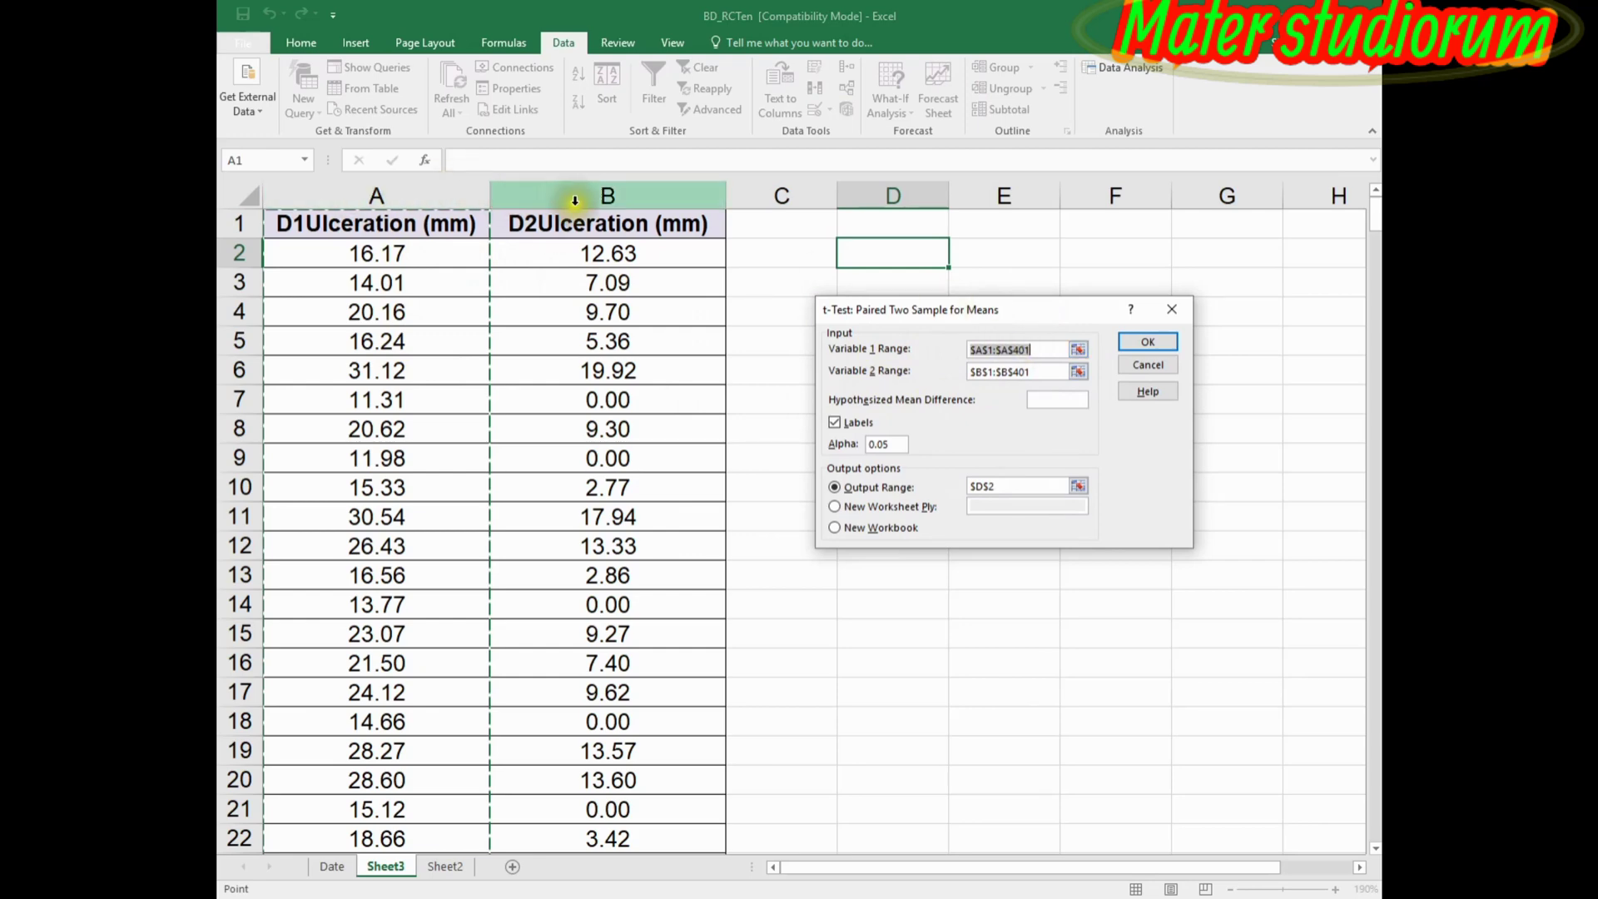
left_click(1053, 400)
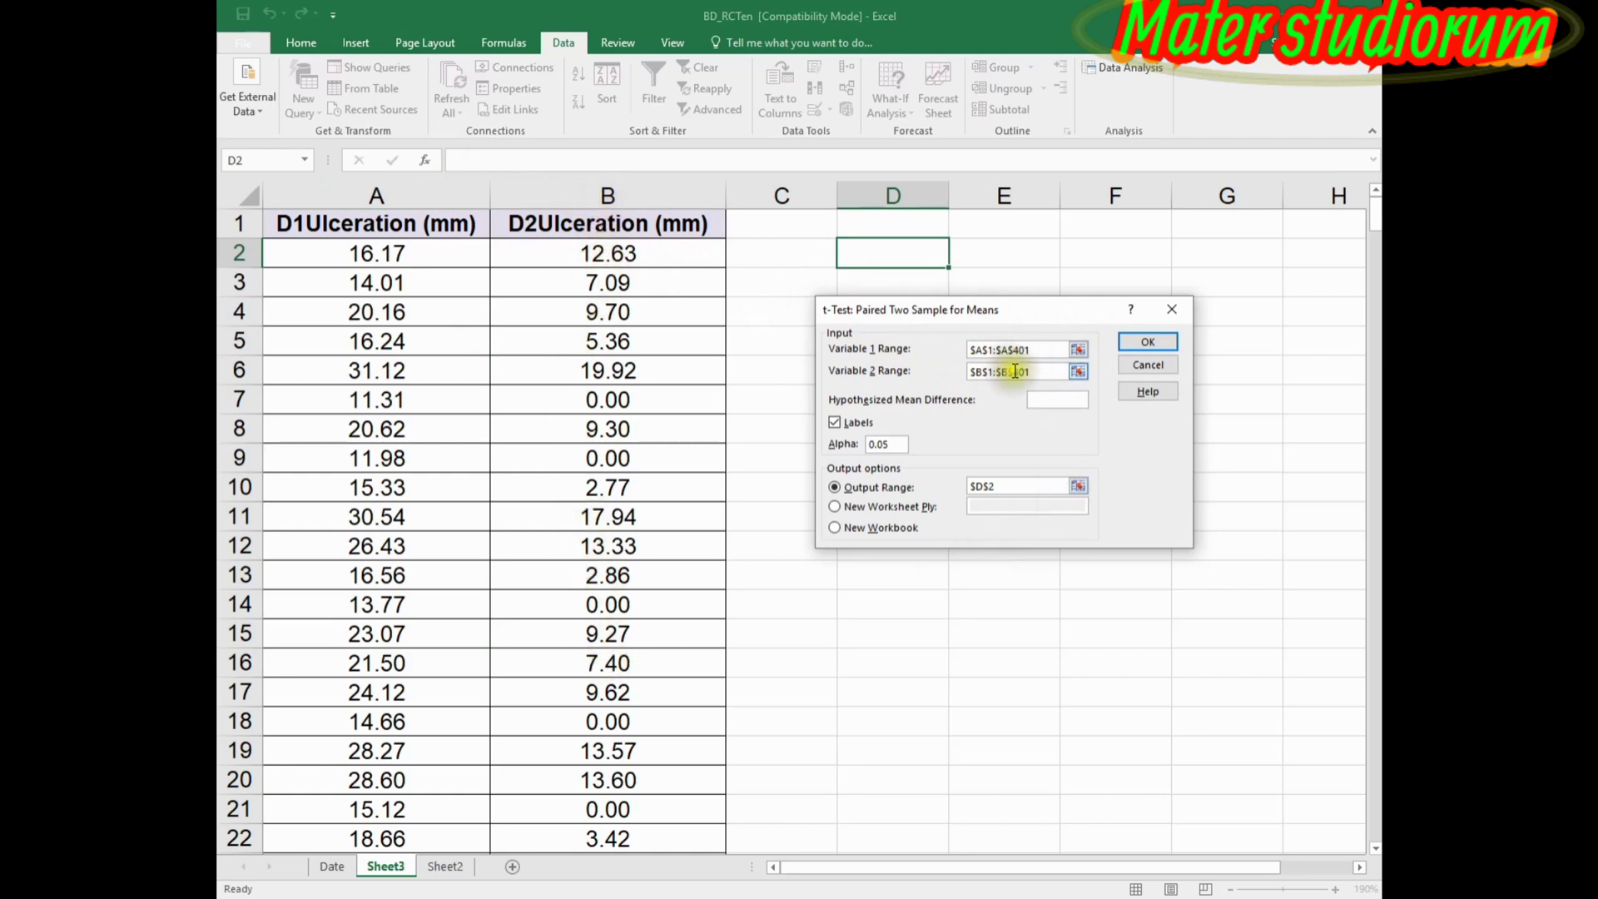
left_click(835, 423)
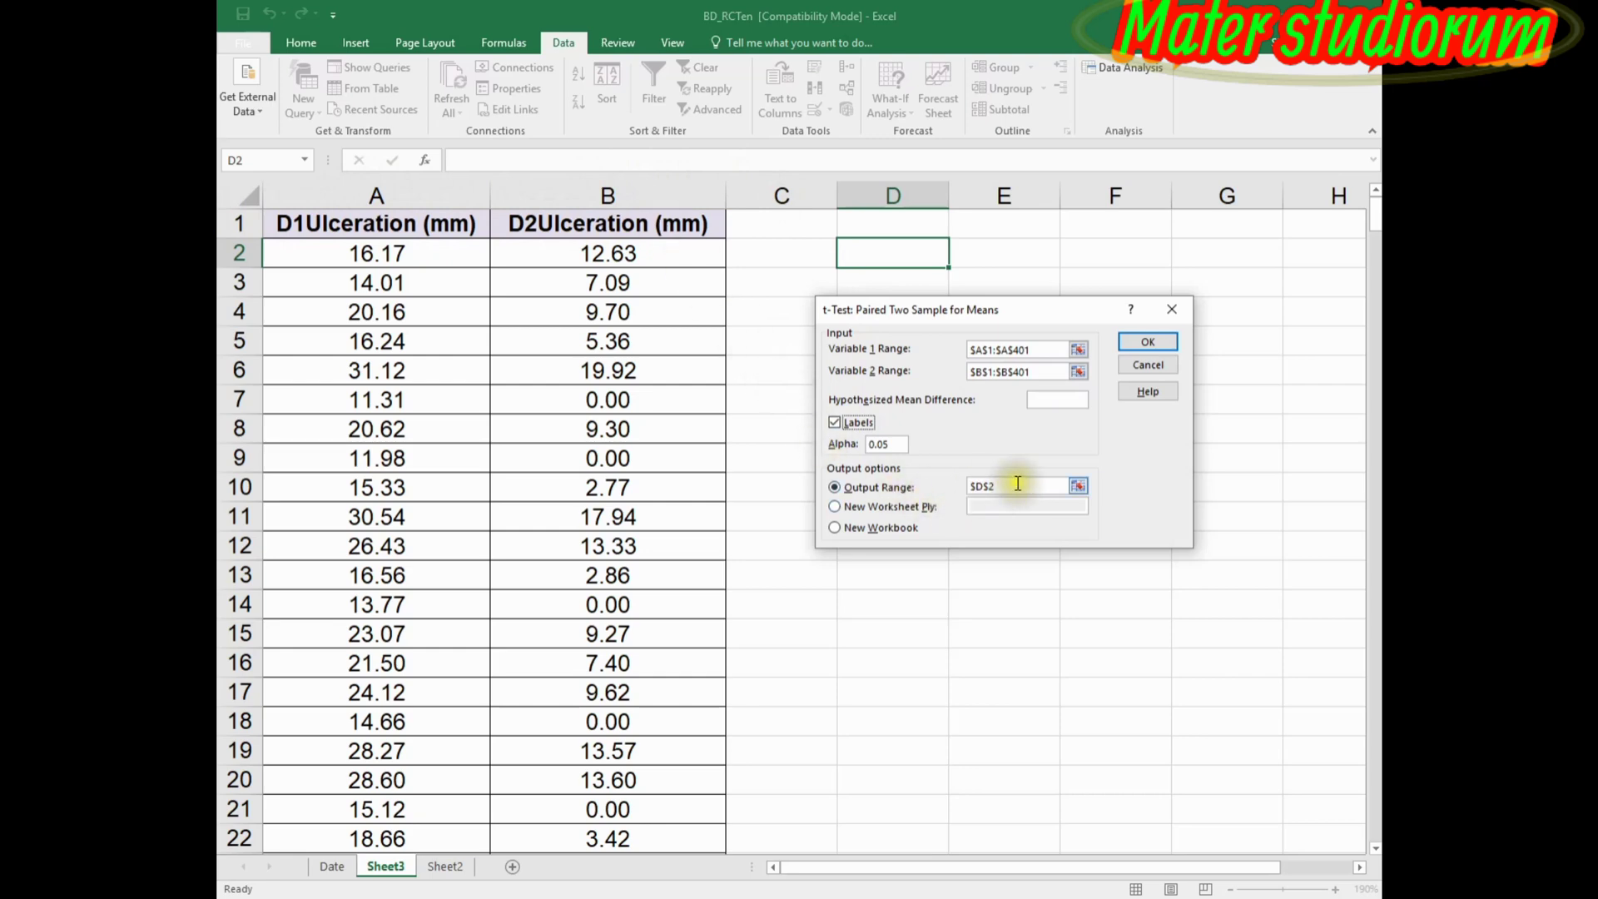
left_click_drag(1007, 486, 967, 486)
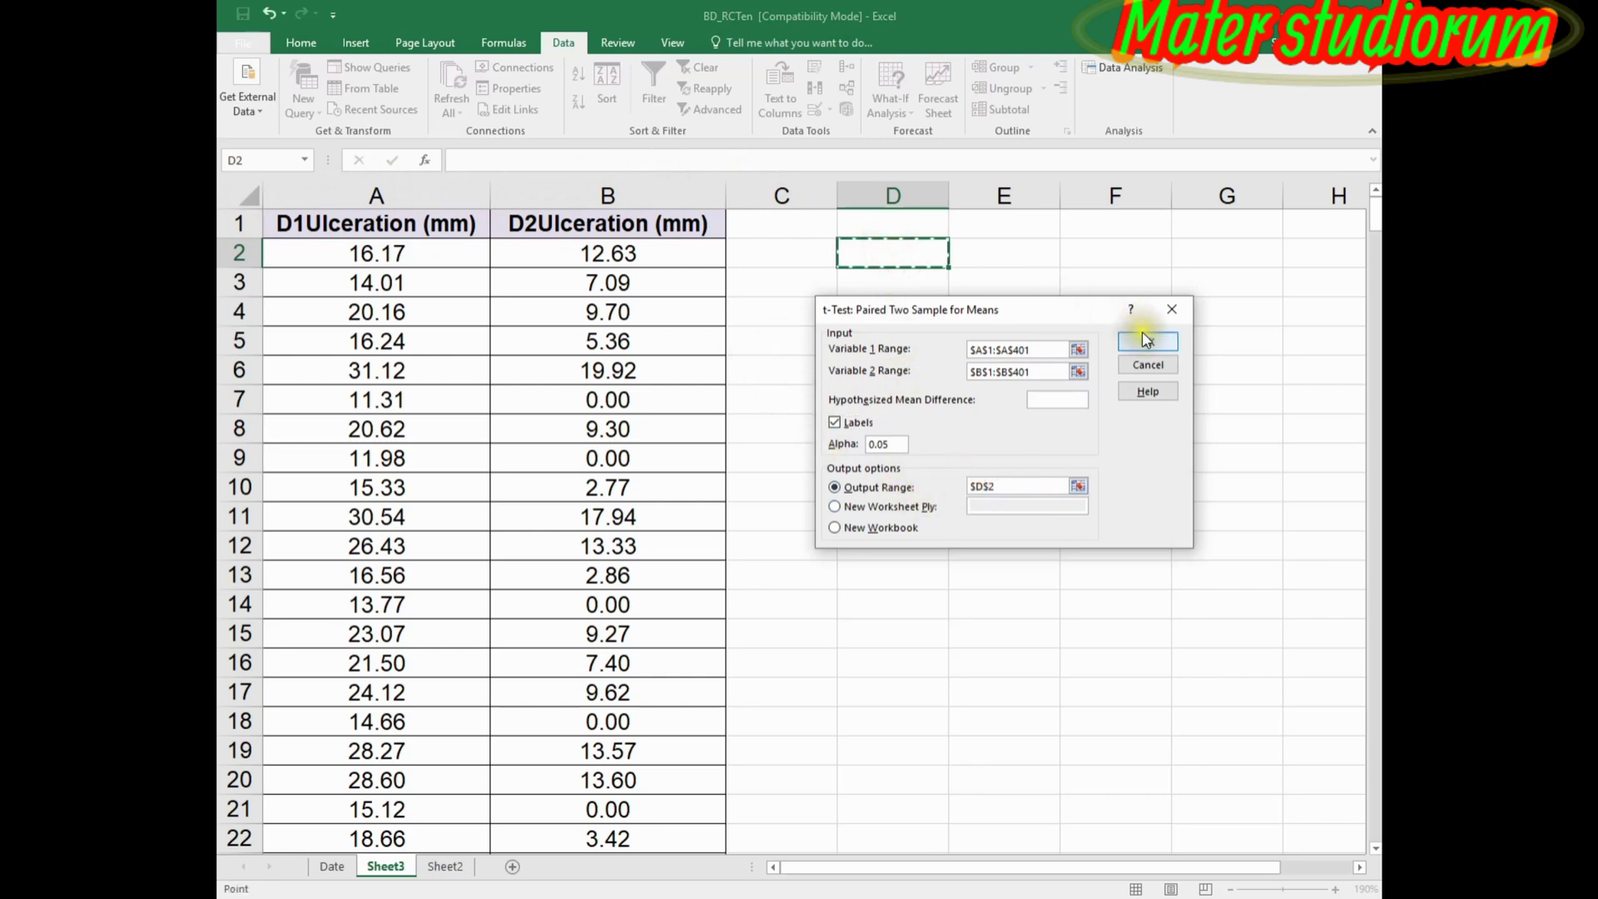
left_click(1148, 341)
Widen columns D, E and F to make the paired t-test output easier to read.
left_click_drag(949, 197, 1029, 196)
left_click_drag(1139, 192, 1191, 190)
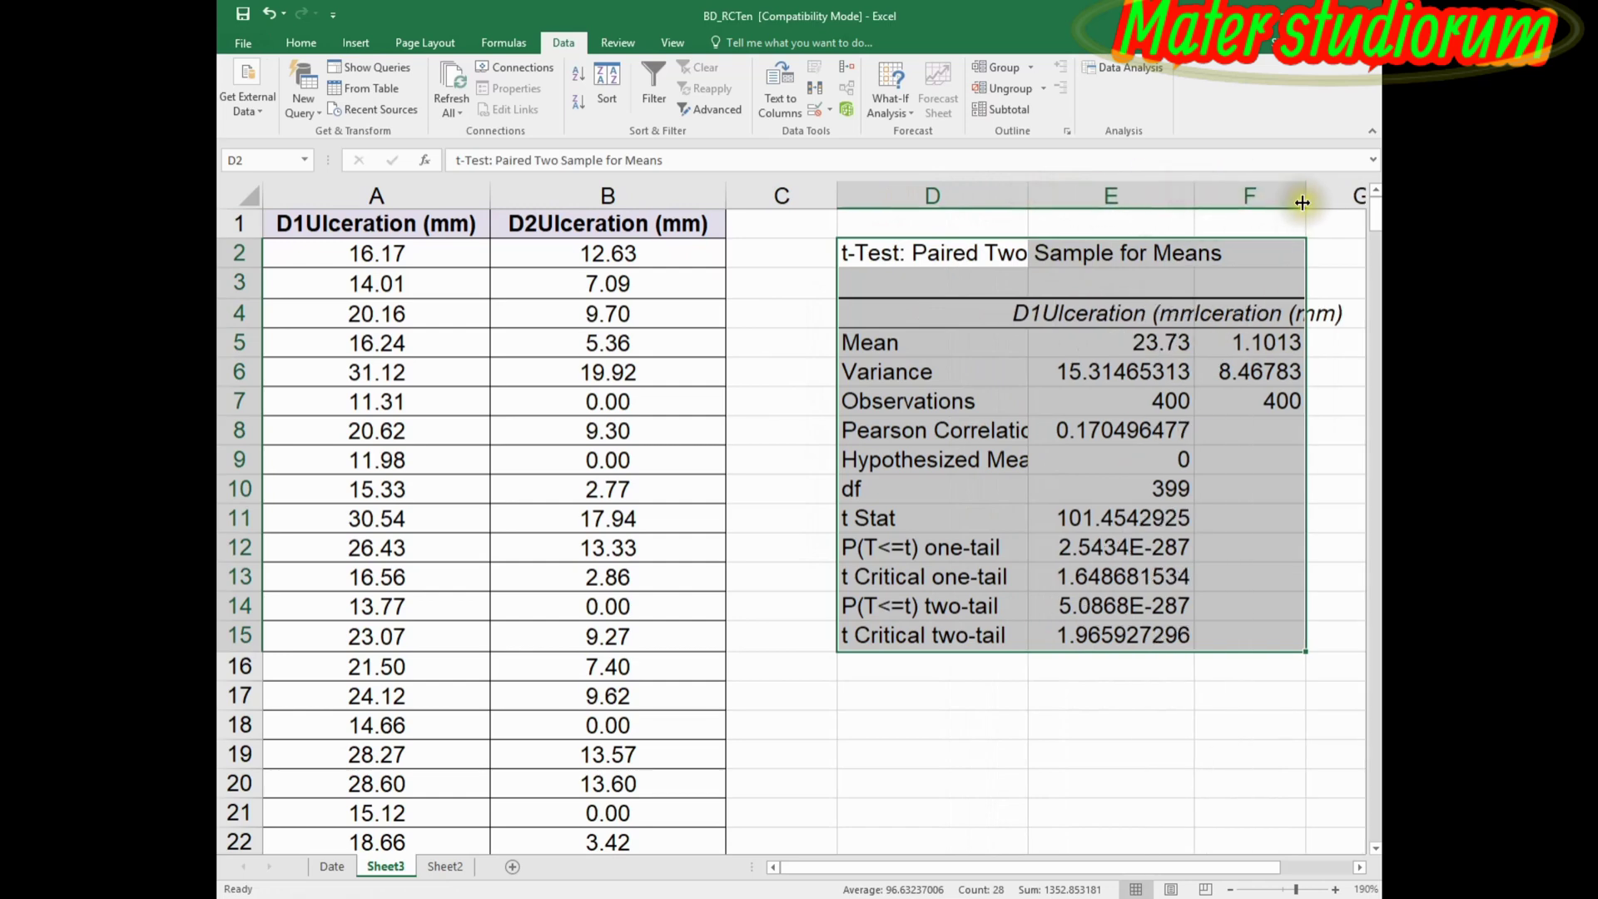
left_click_drag(1303, 193, 1326, 193)
Merge and center the paired t-test title across D2:F2, and fill it and the two-tail P value in E14 yellow.
left_click(987, 250)
left_click_drag(987, 250, 1299, 253)
left_click(301, 43)
left_click(633, 102)
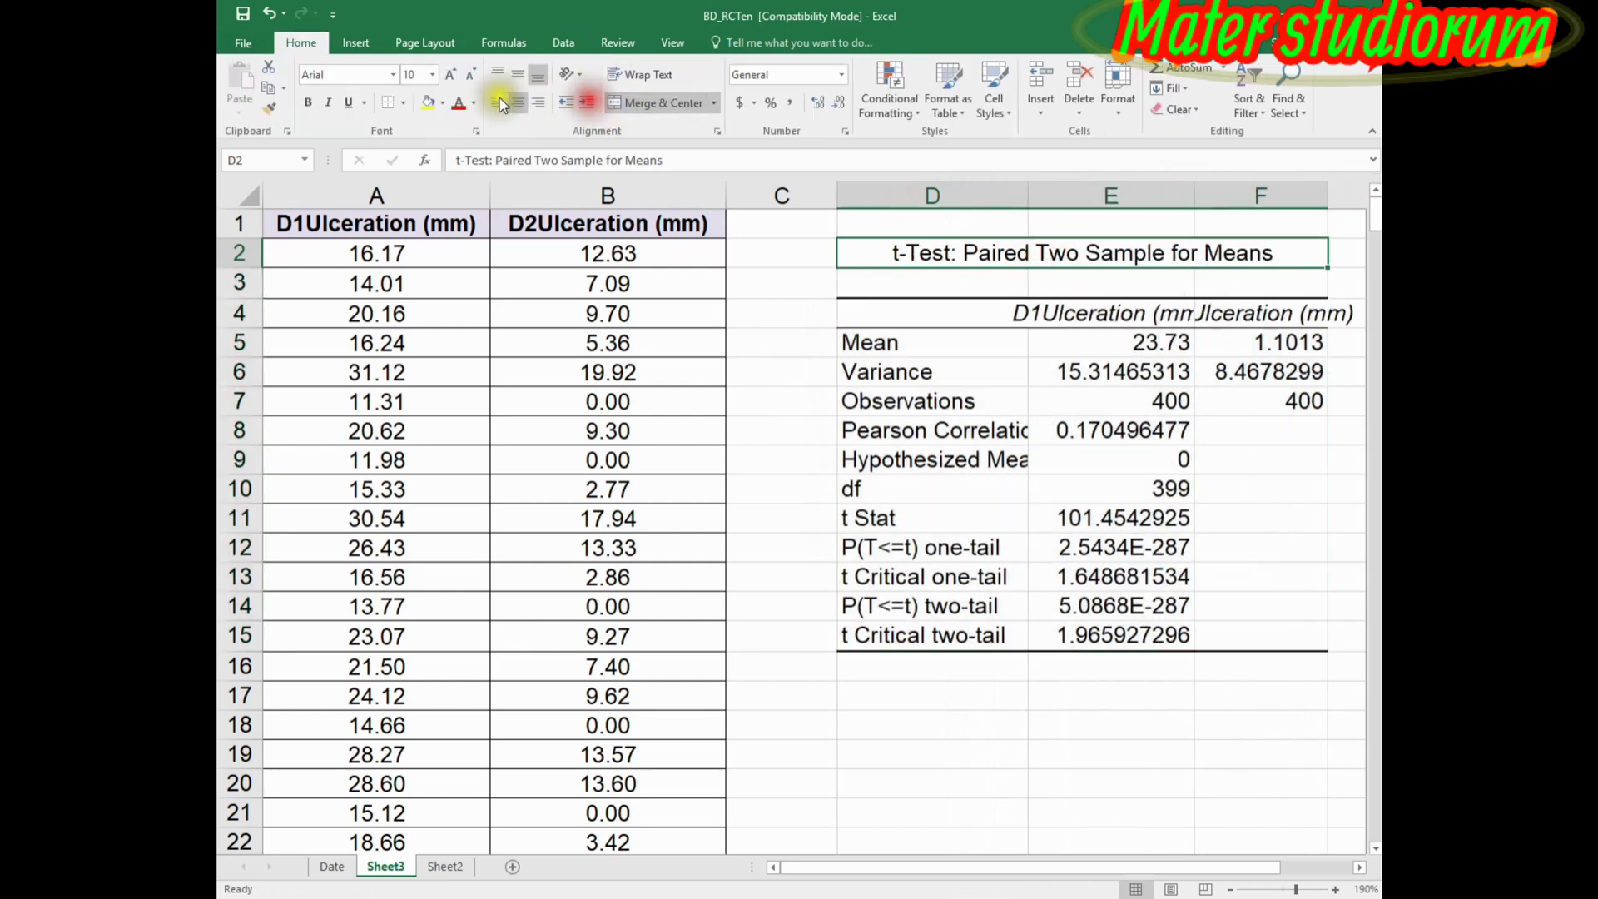
left_click(427, 103)
left_click(1082, 606)
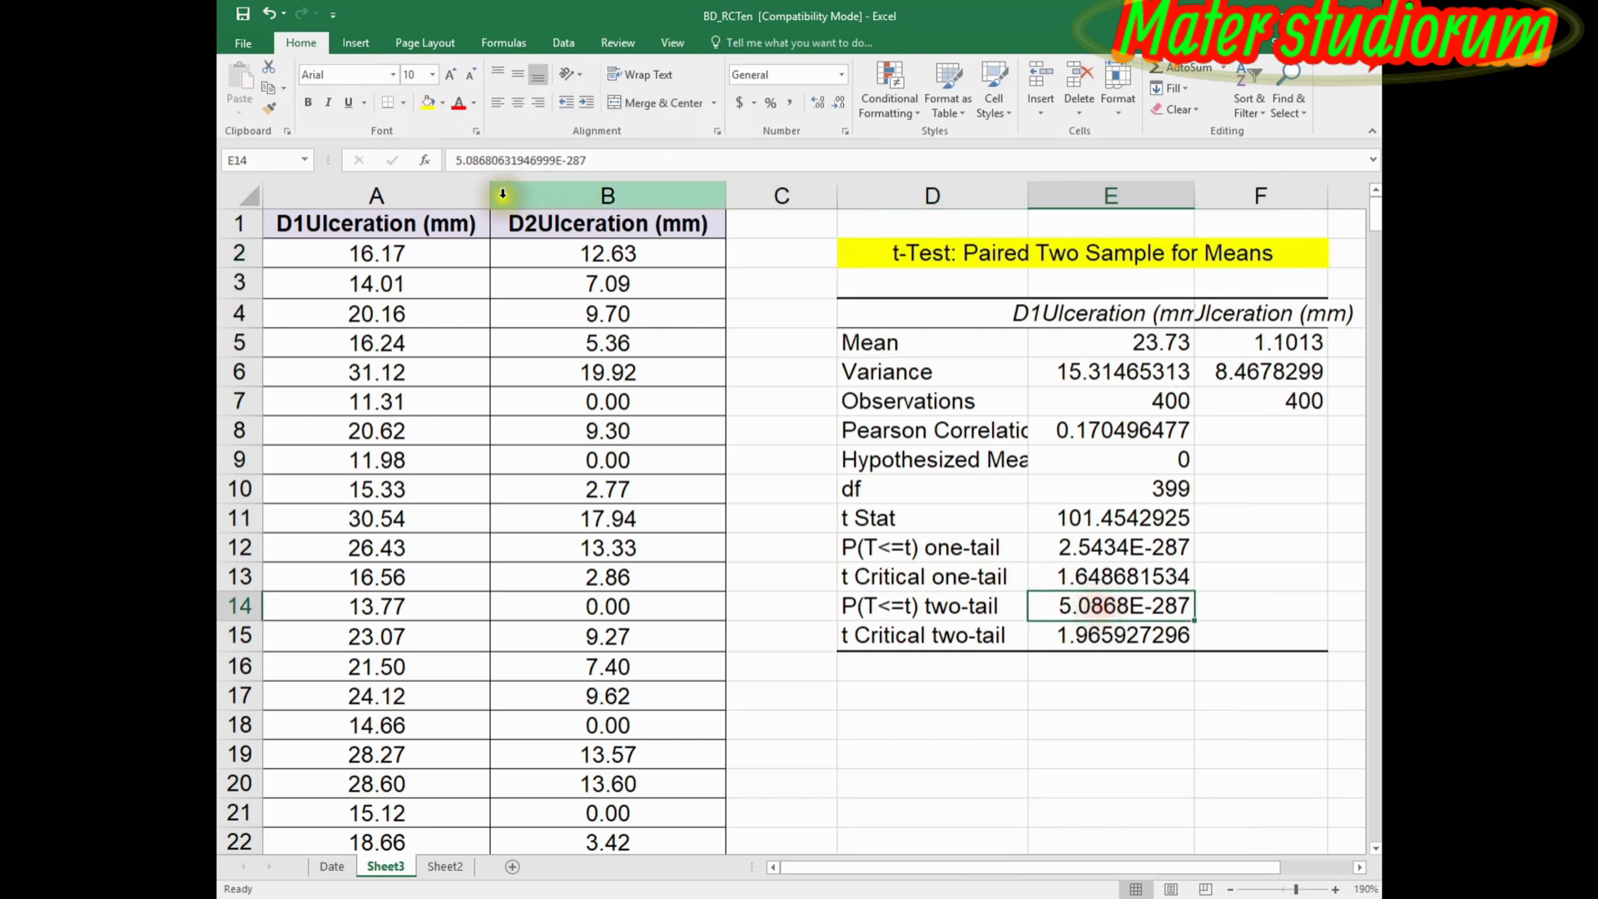
left_click(427, 103)
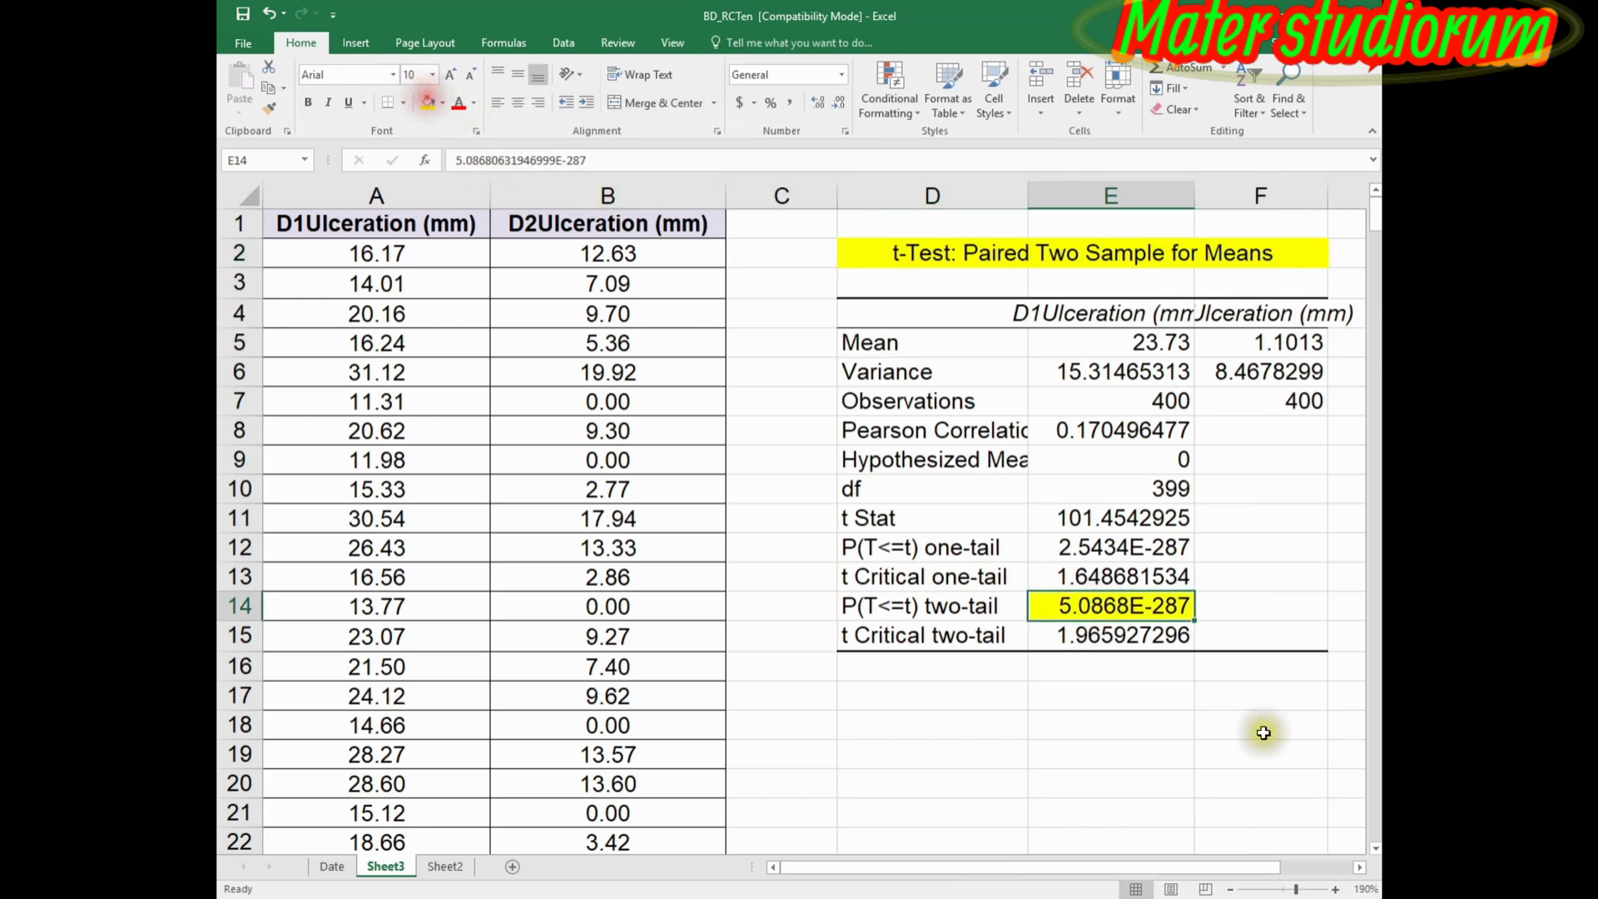
Widen columns E and F to fit the D1 and D2 ulceration headings, and compare the means in E5 and F5.
left_click(1359, 867)
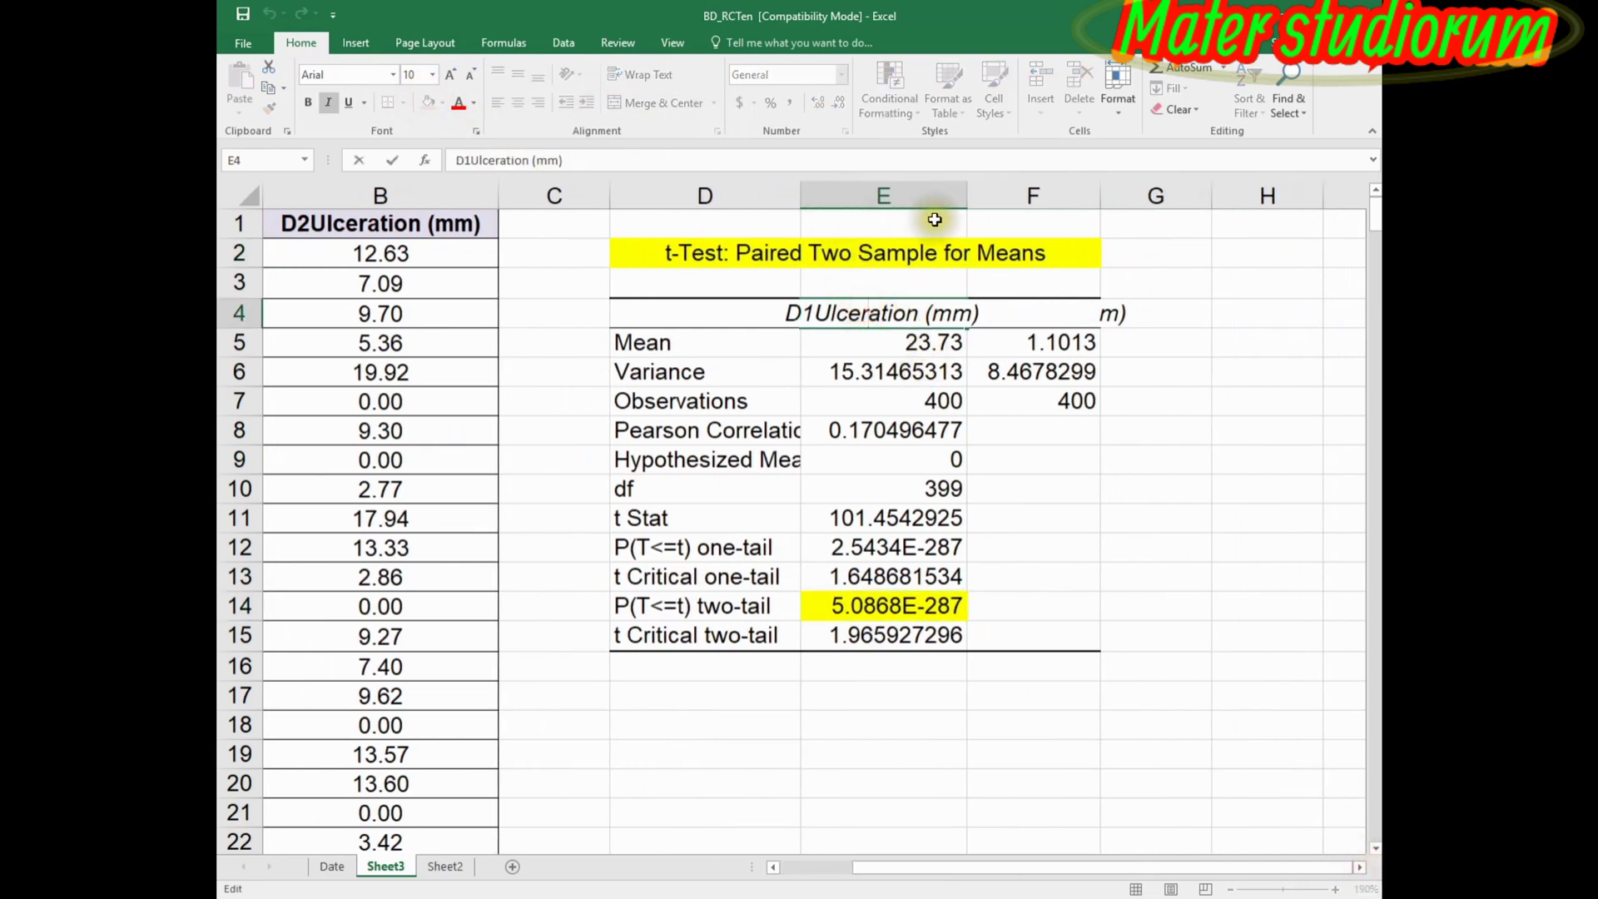
left_click_drag(932, 198, 1048, 204)
left_click(1007, 341)
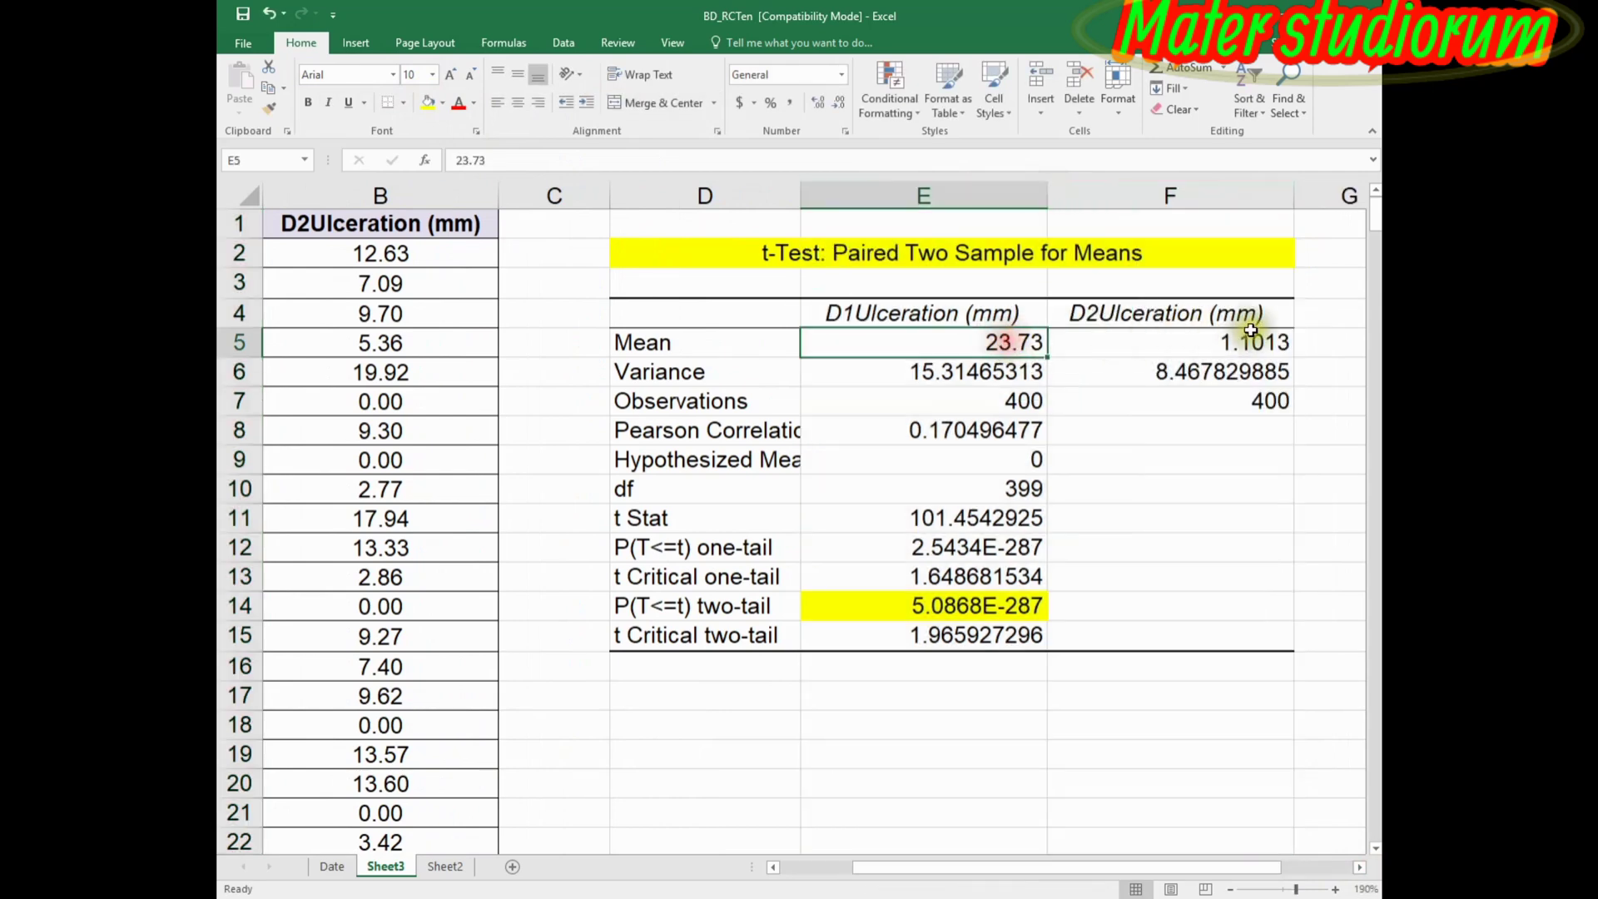
left_click(1175, 343)
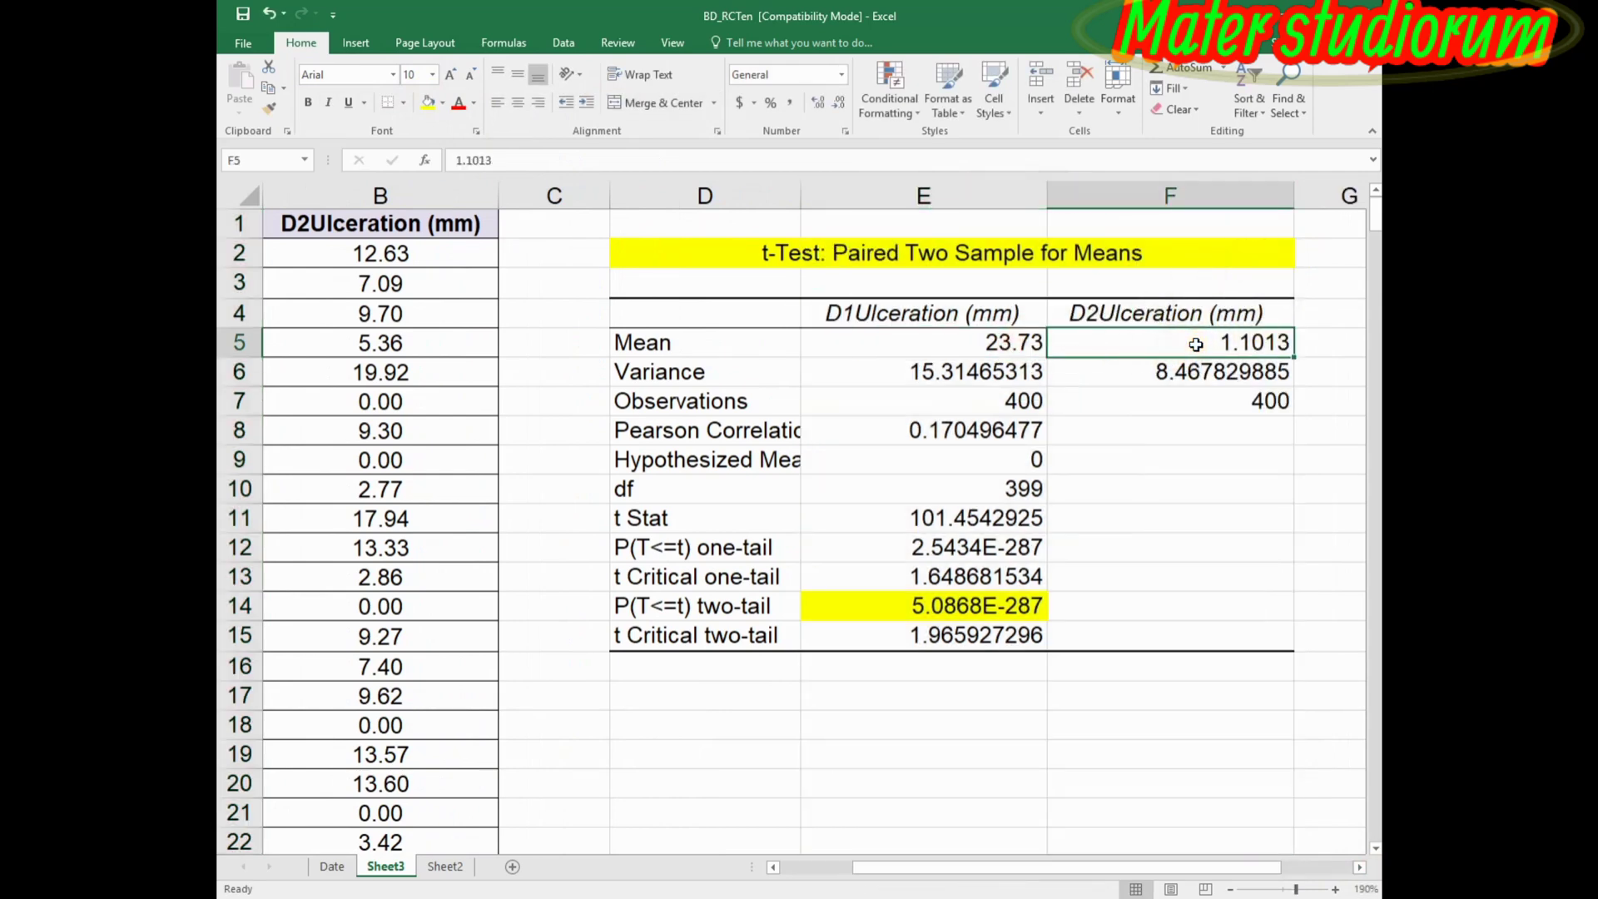
left_click(995, 344)
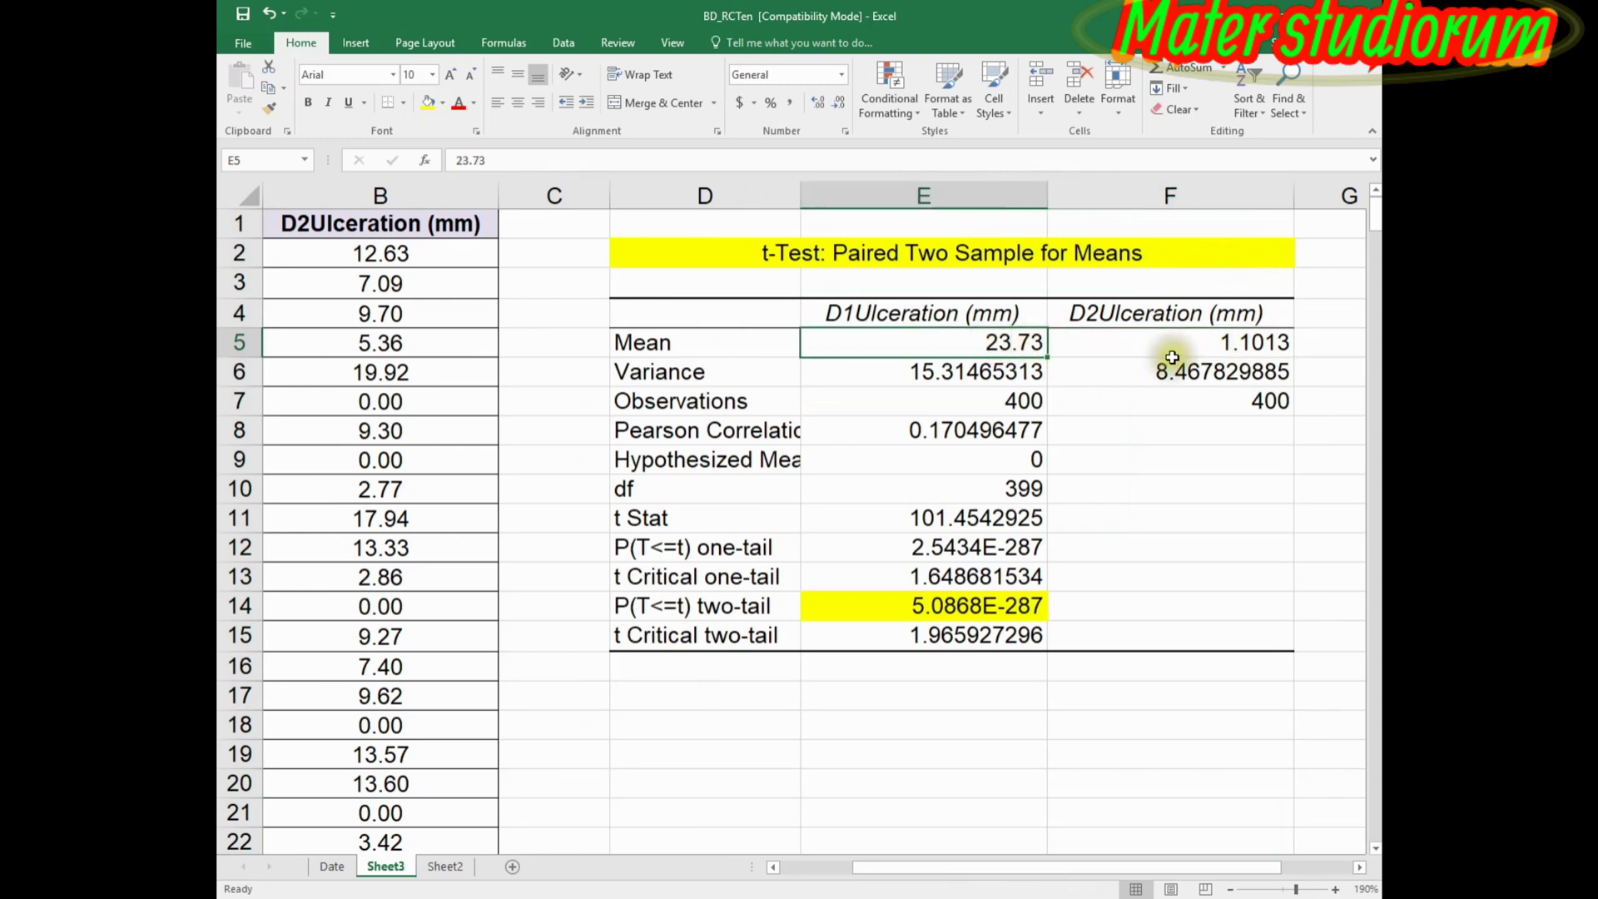
left_click(1209, 343)
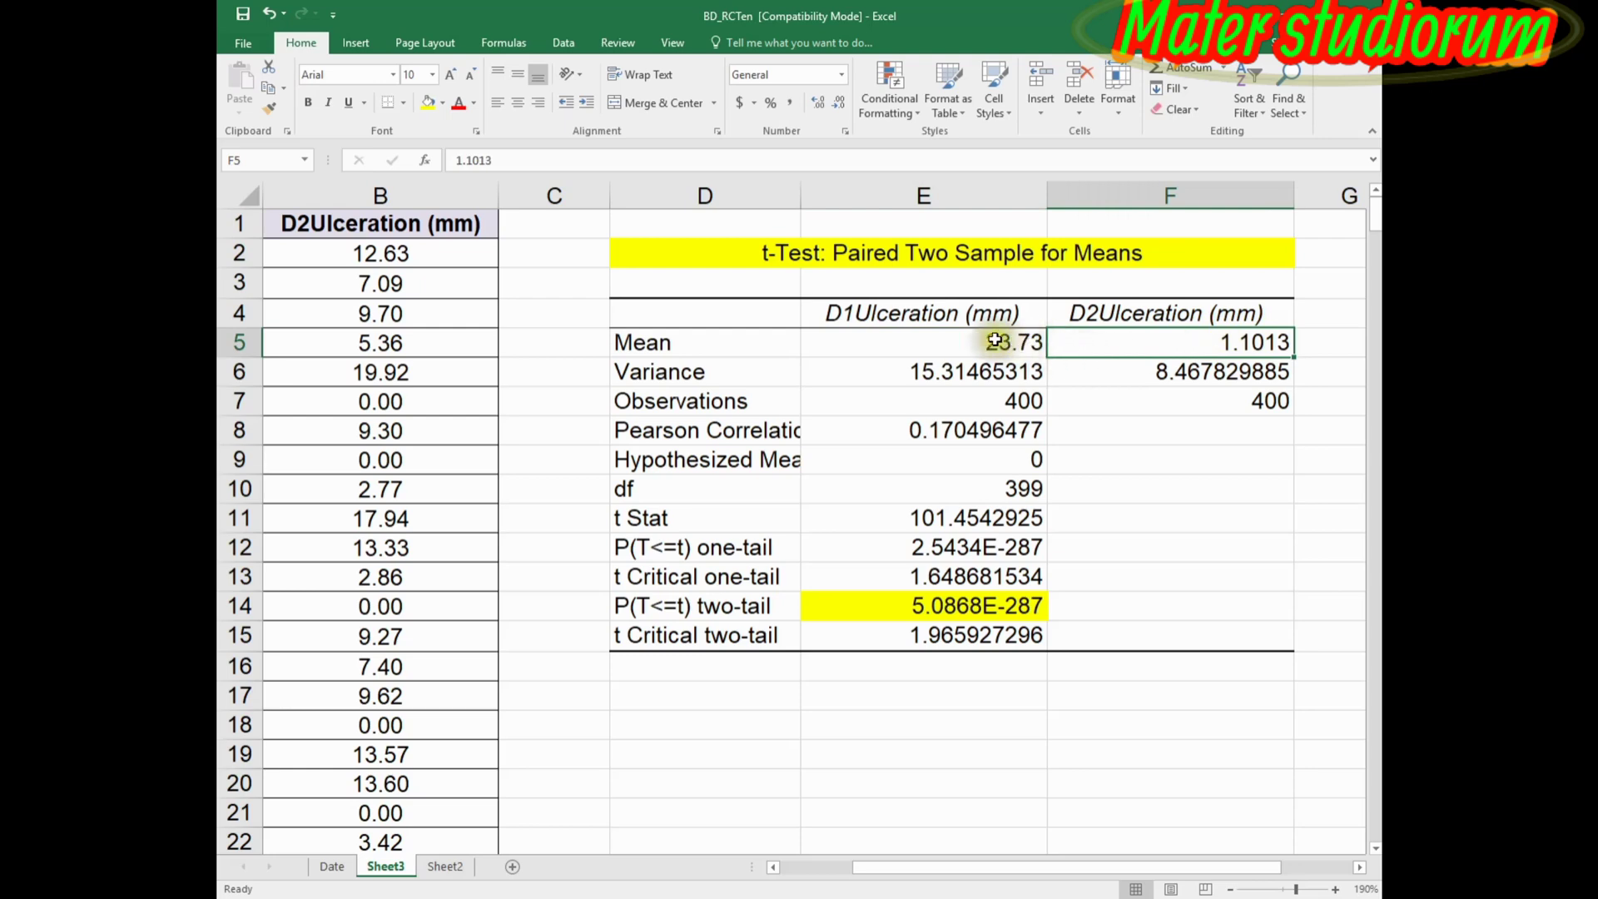
left_click(904, 344)
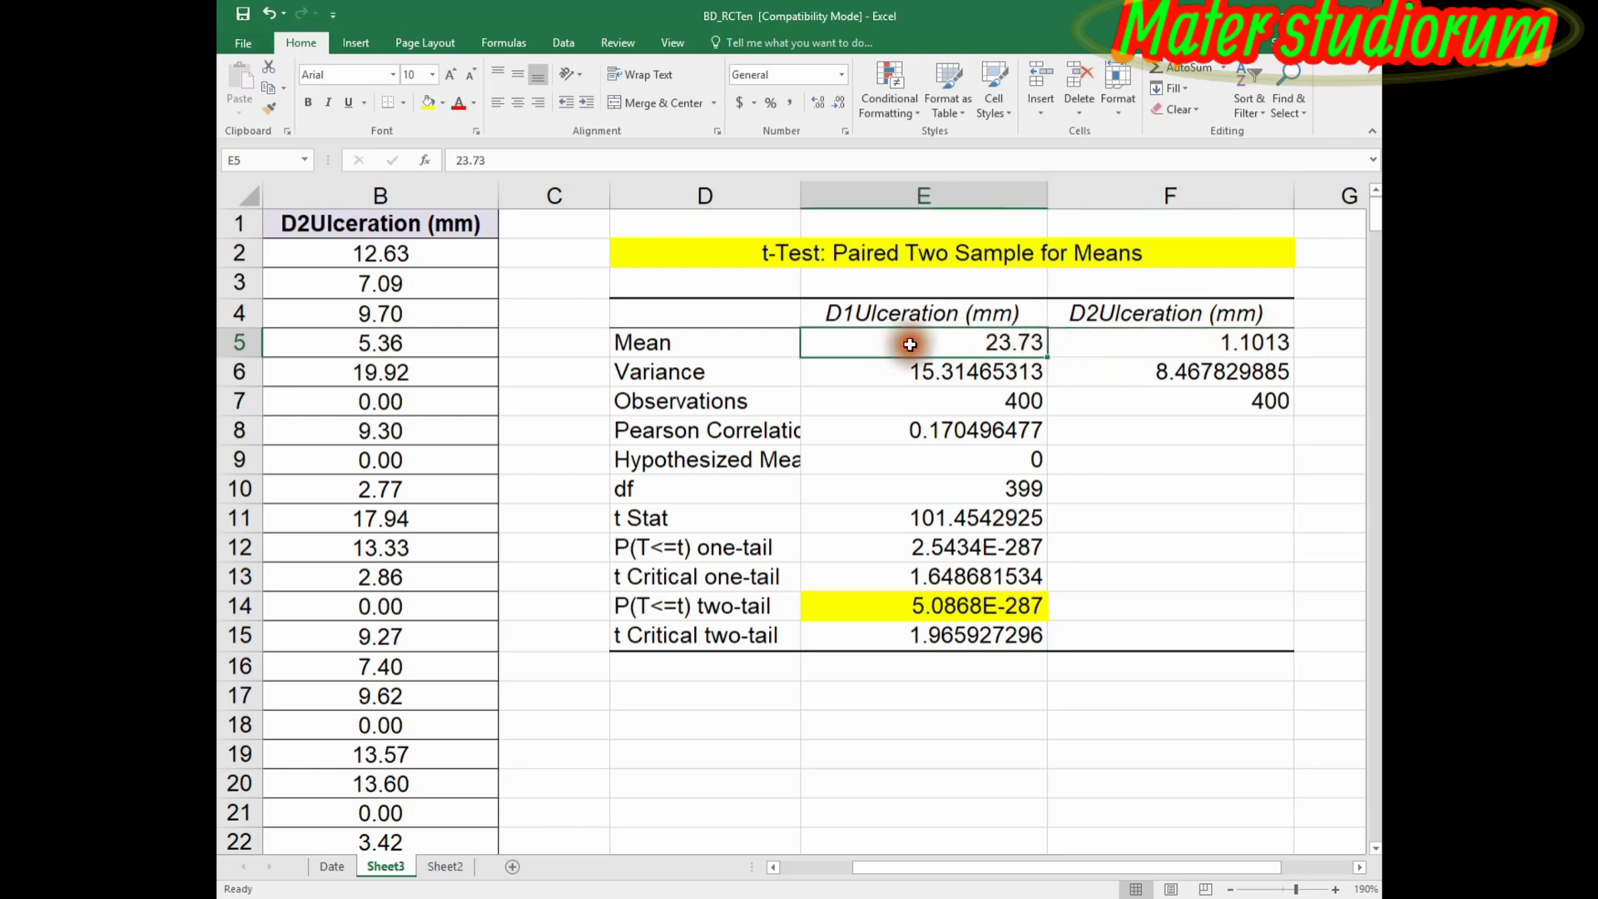
Try to color only the exponent E-287 of the two-tail P value in E14 red.
left_click(1120, 344)
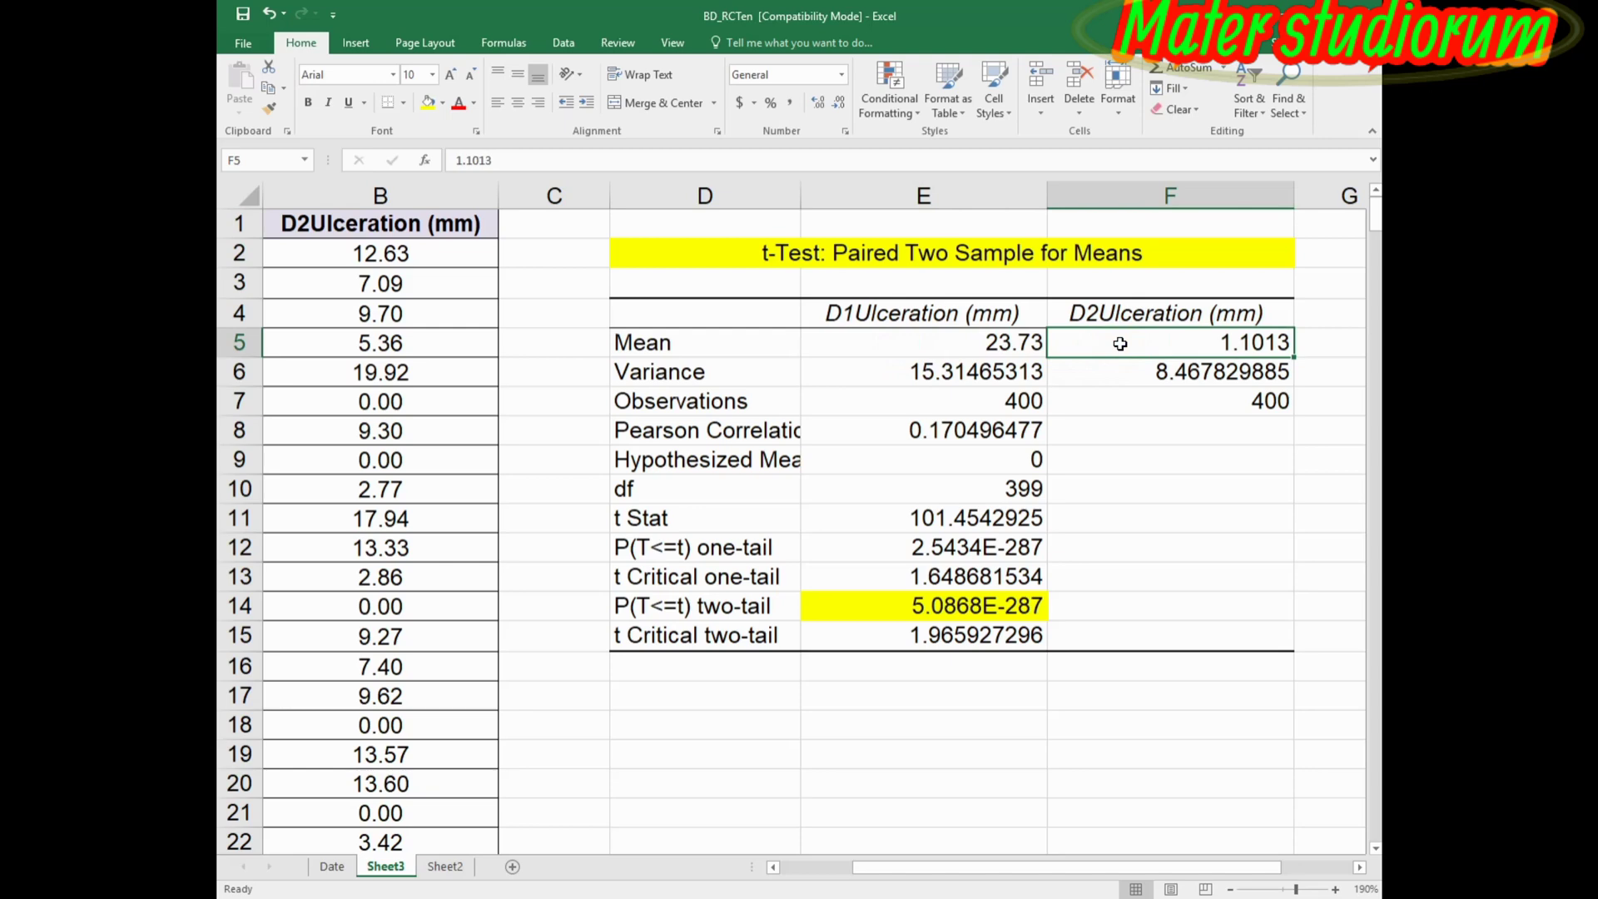
left_click(907, 601)
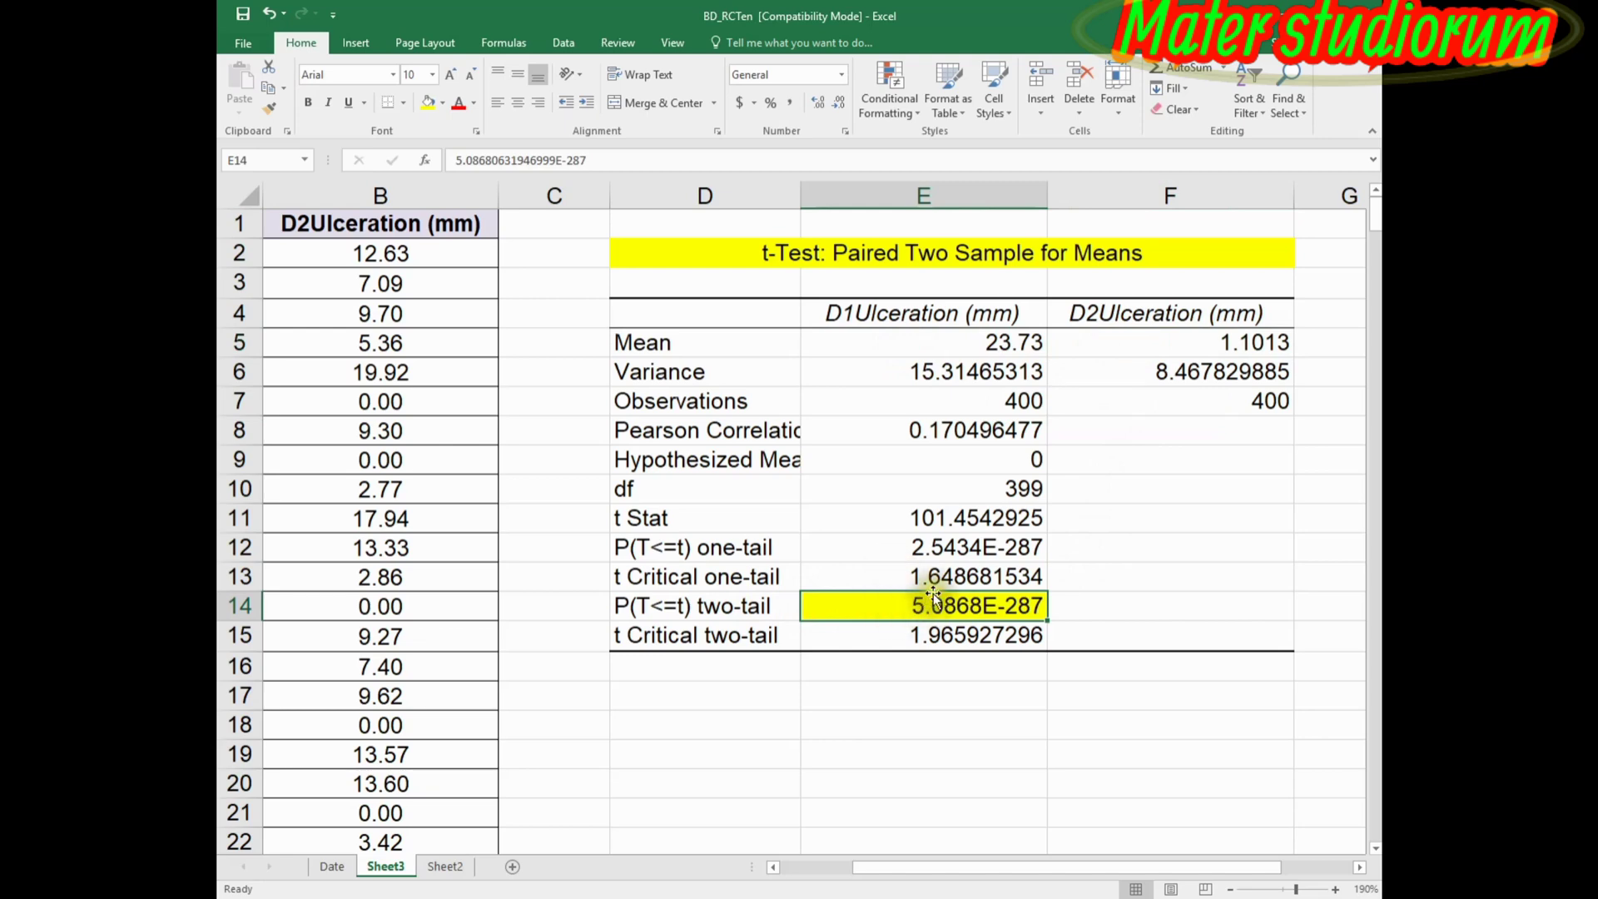
double_click(976, 607)
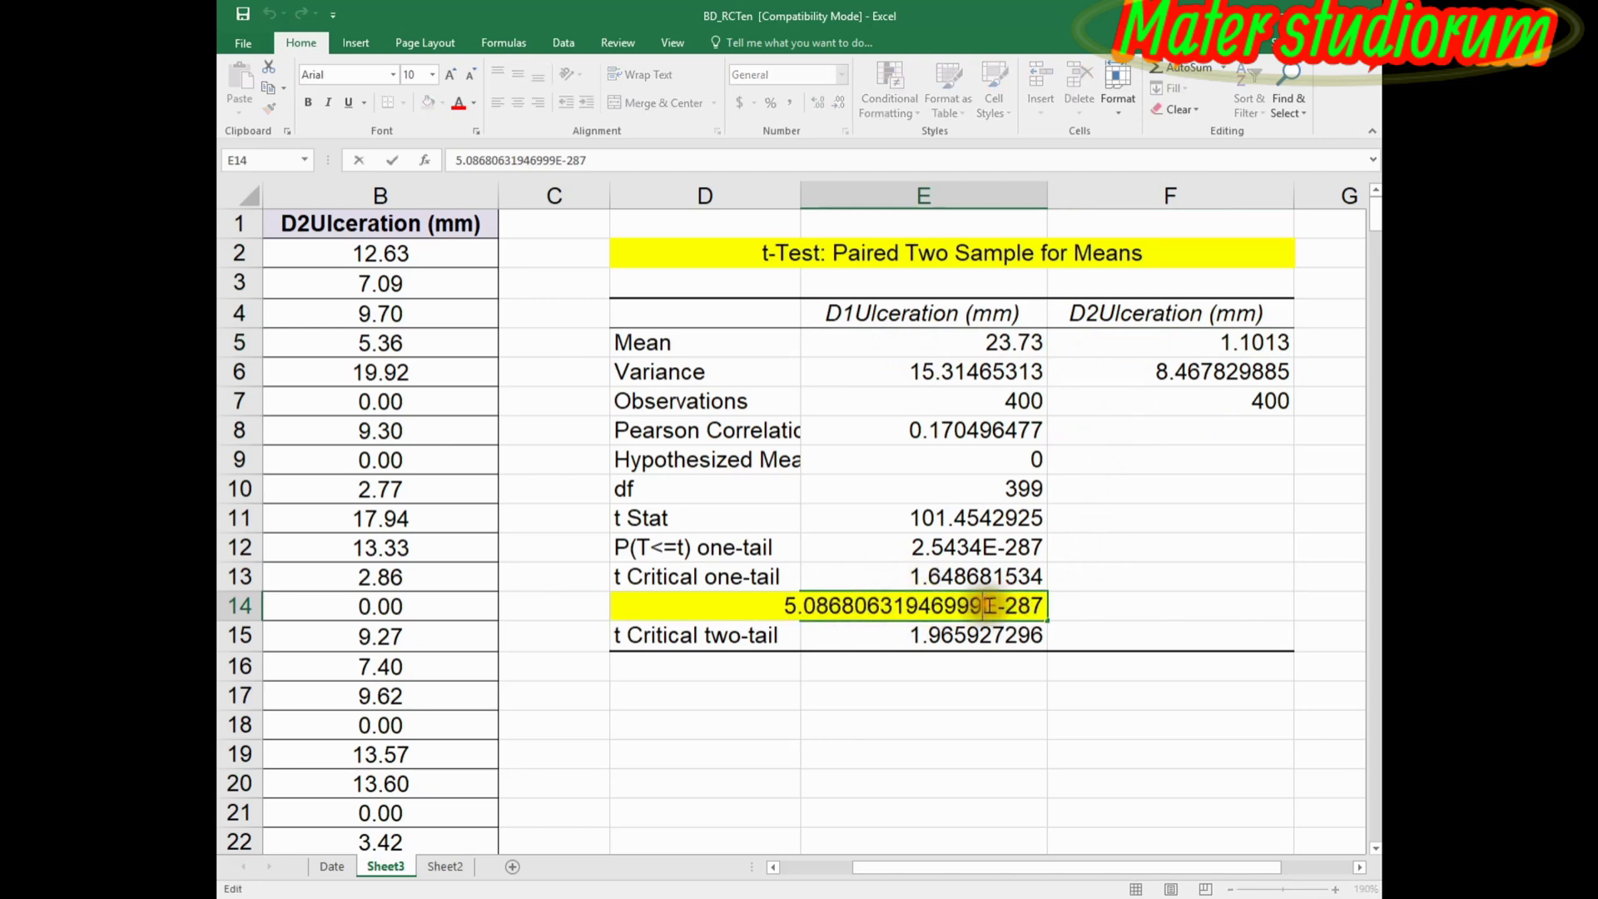
left_click_drag(991, 607, 1058, 608)
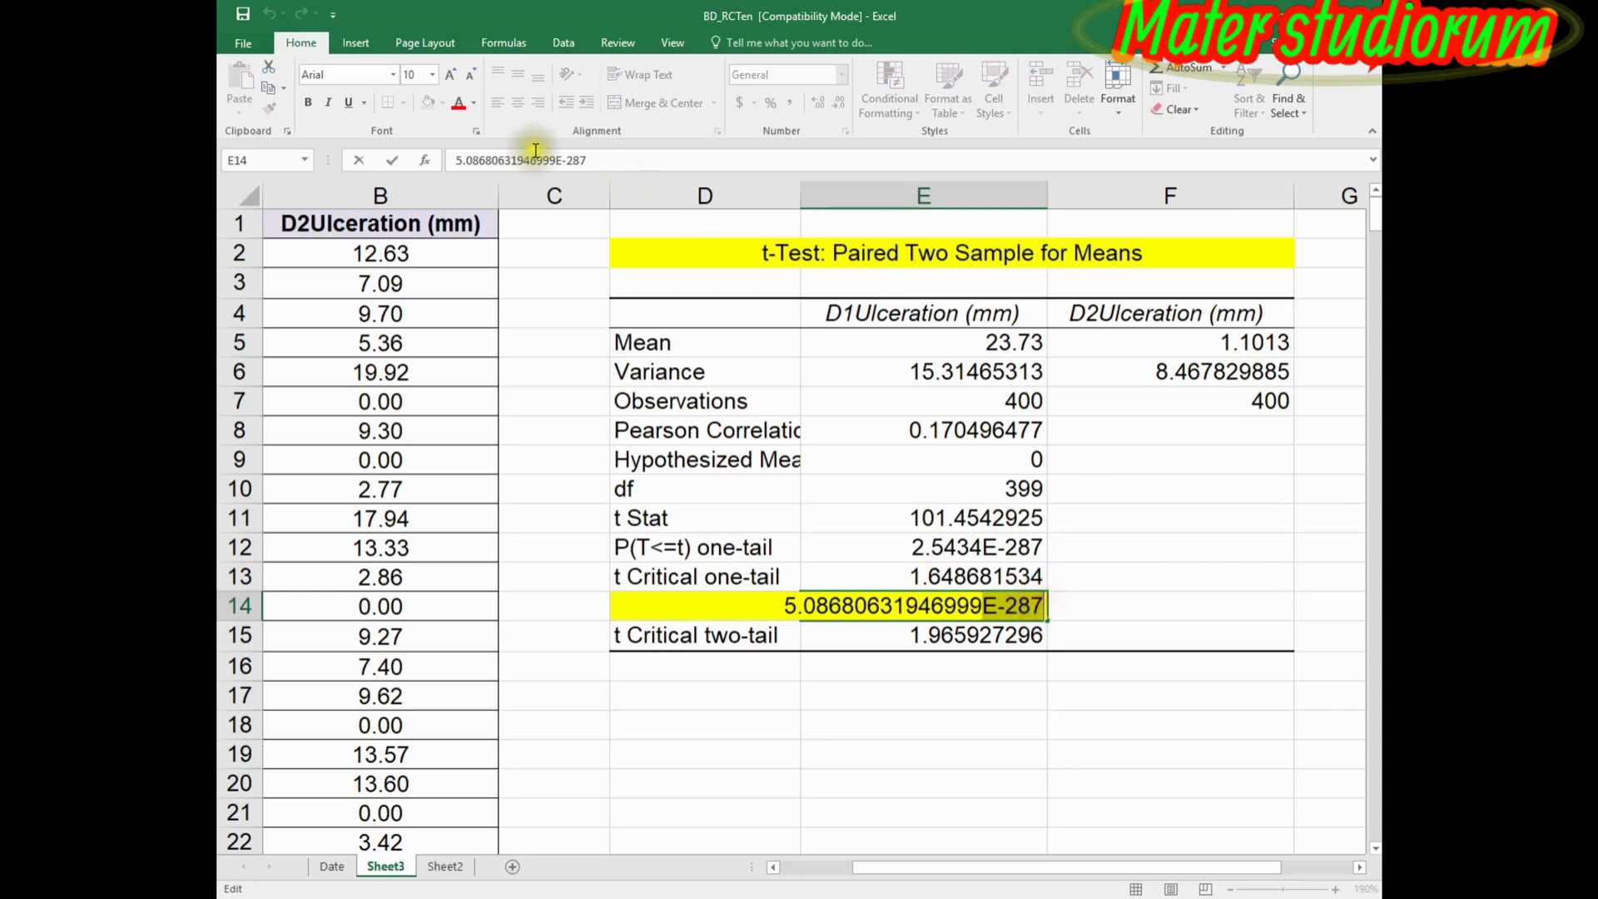
left_click(448, 107)
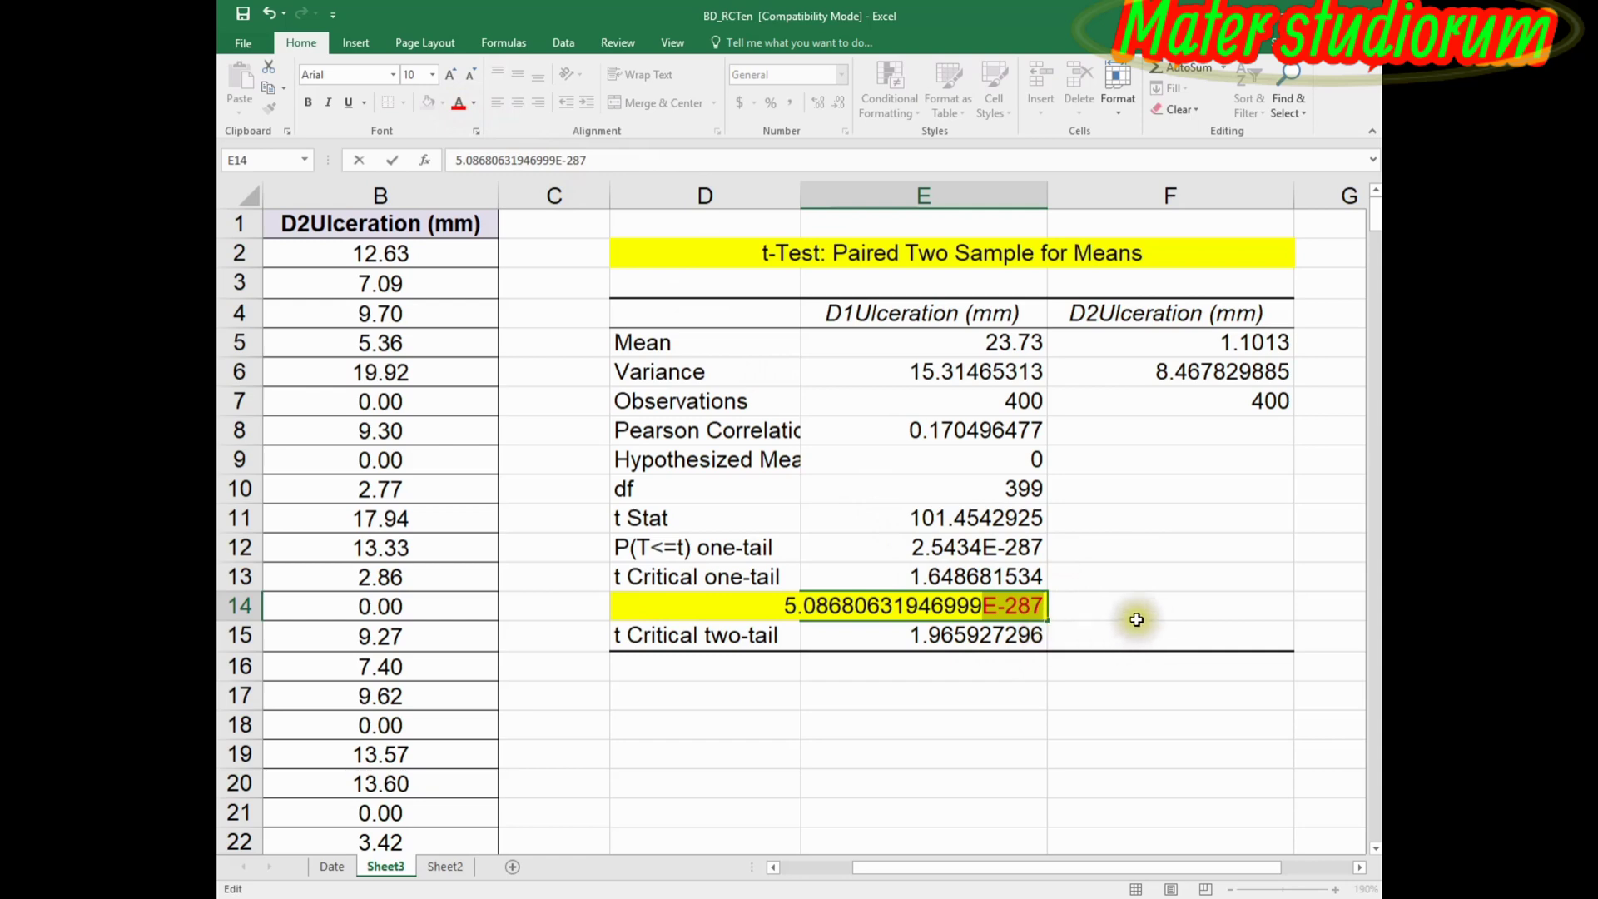
Enter p<0.0000000 in F14 beside the two-tail P value, and compare the D1 and D2 means in E5 and F5.
left_click(1135, 612)
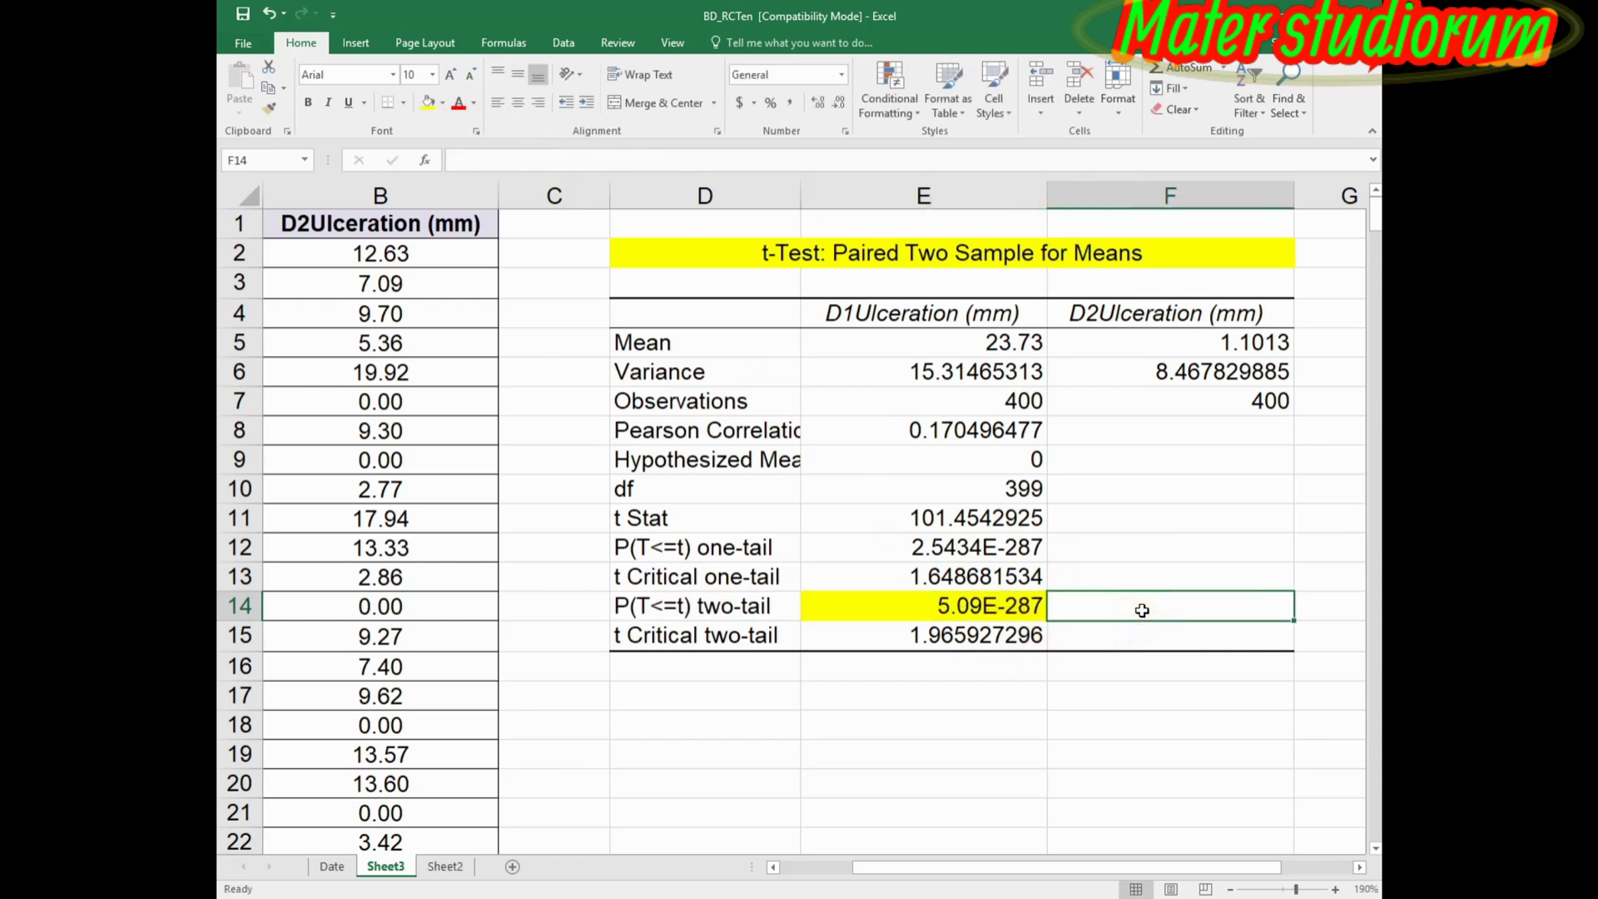
type("p")
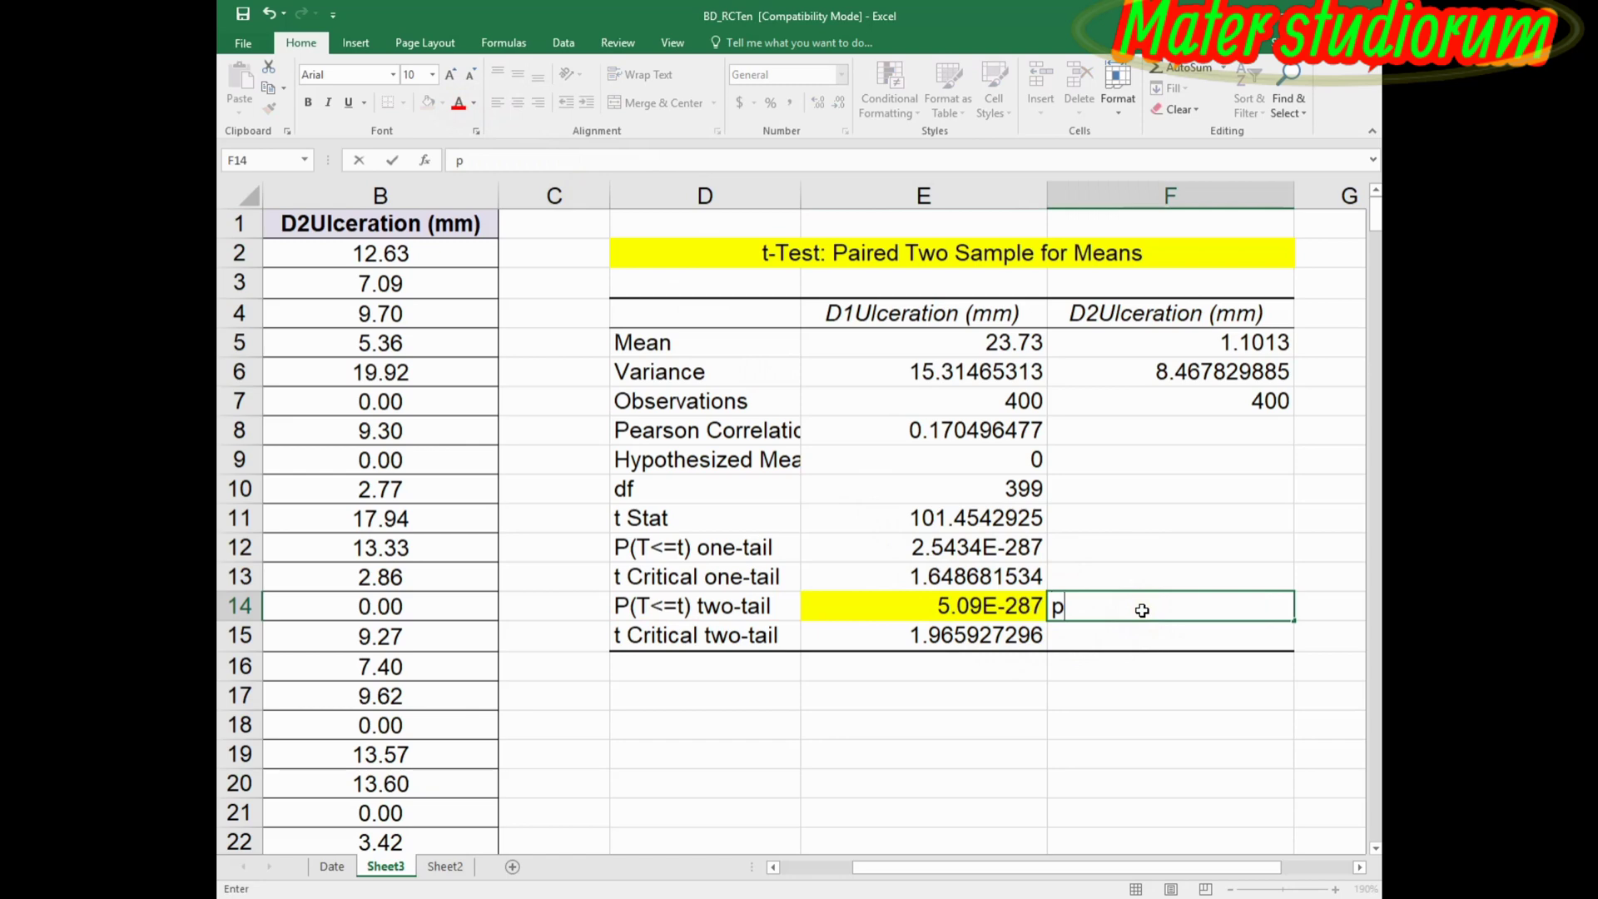
type("<0.0000000")
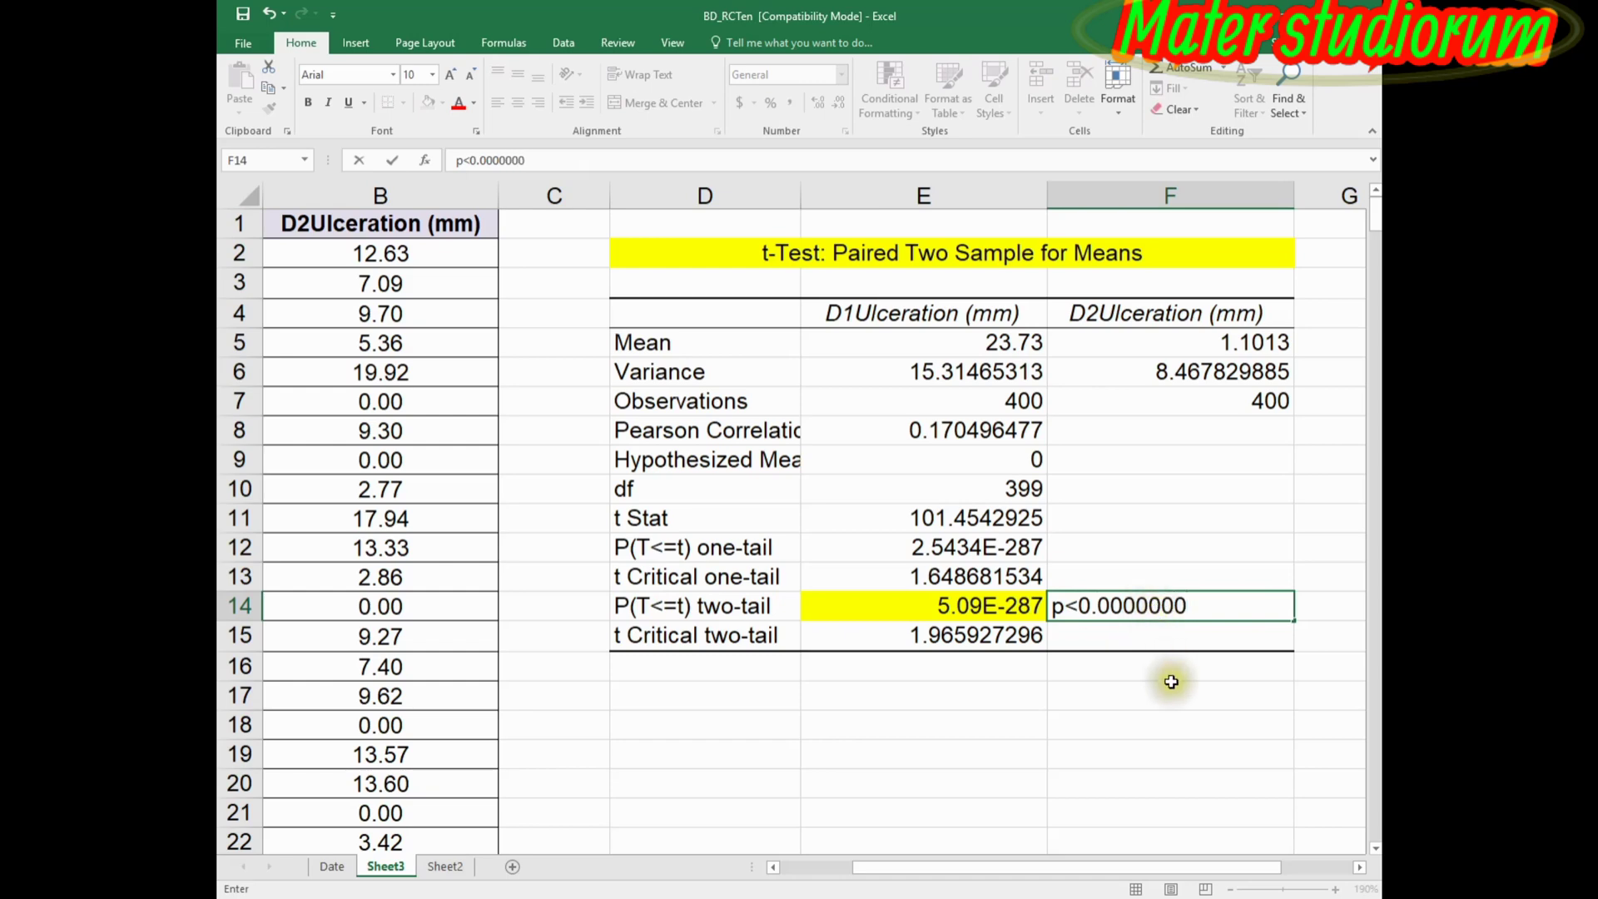
left_click(1099, 645)
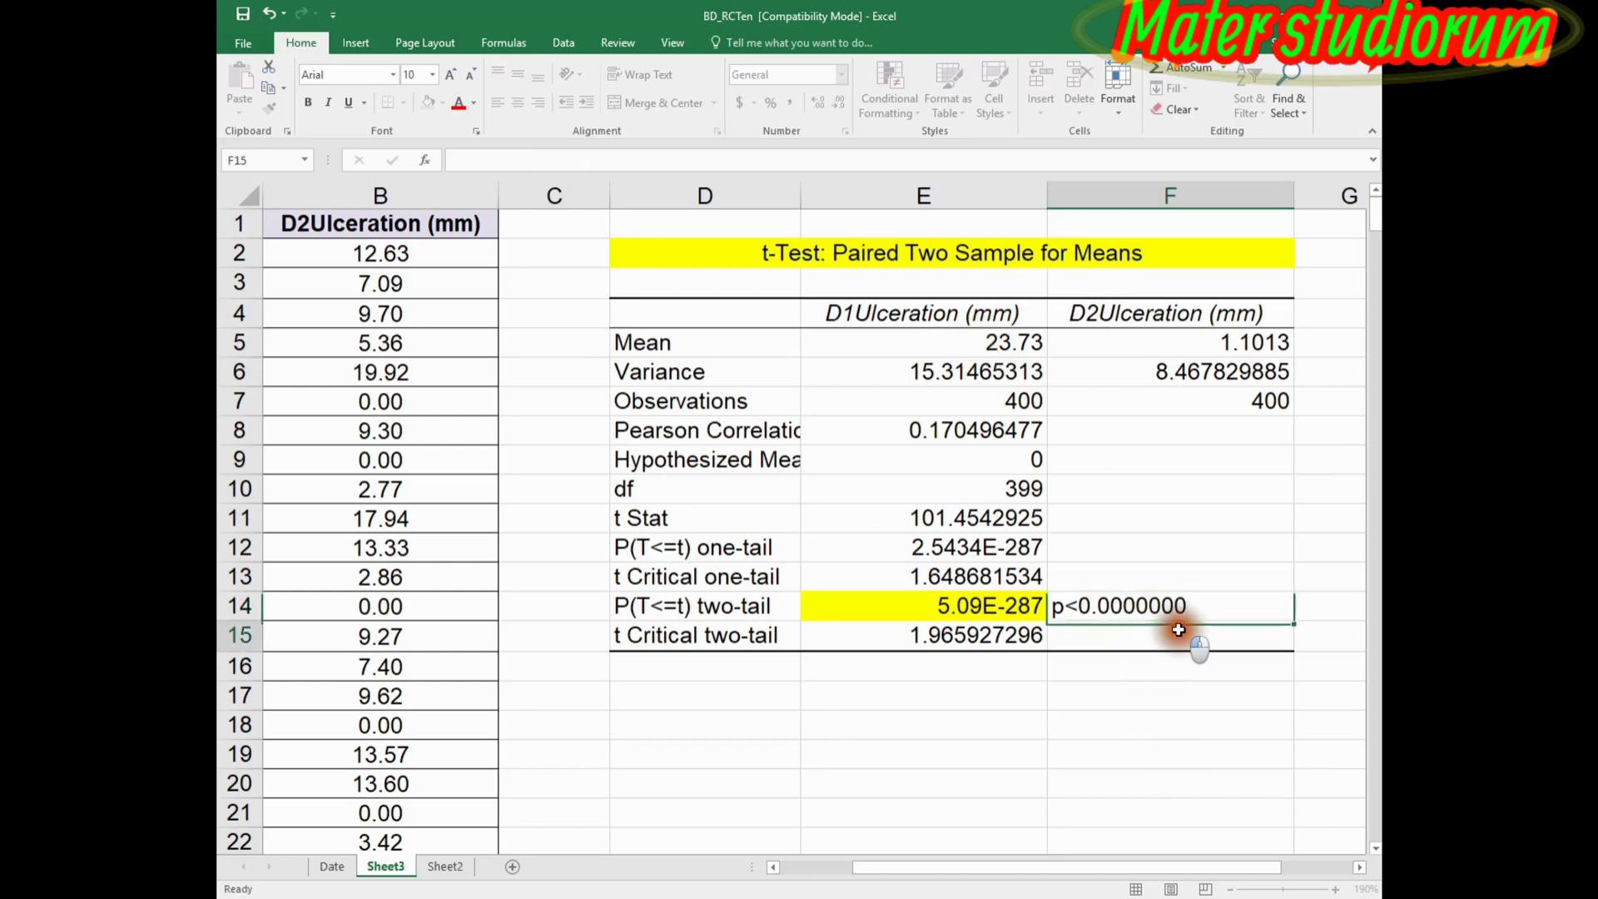
left_click(1212, 597)
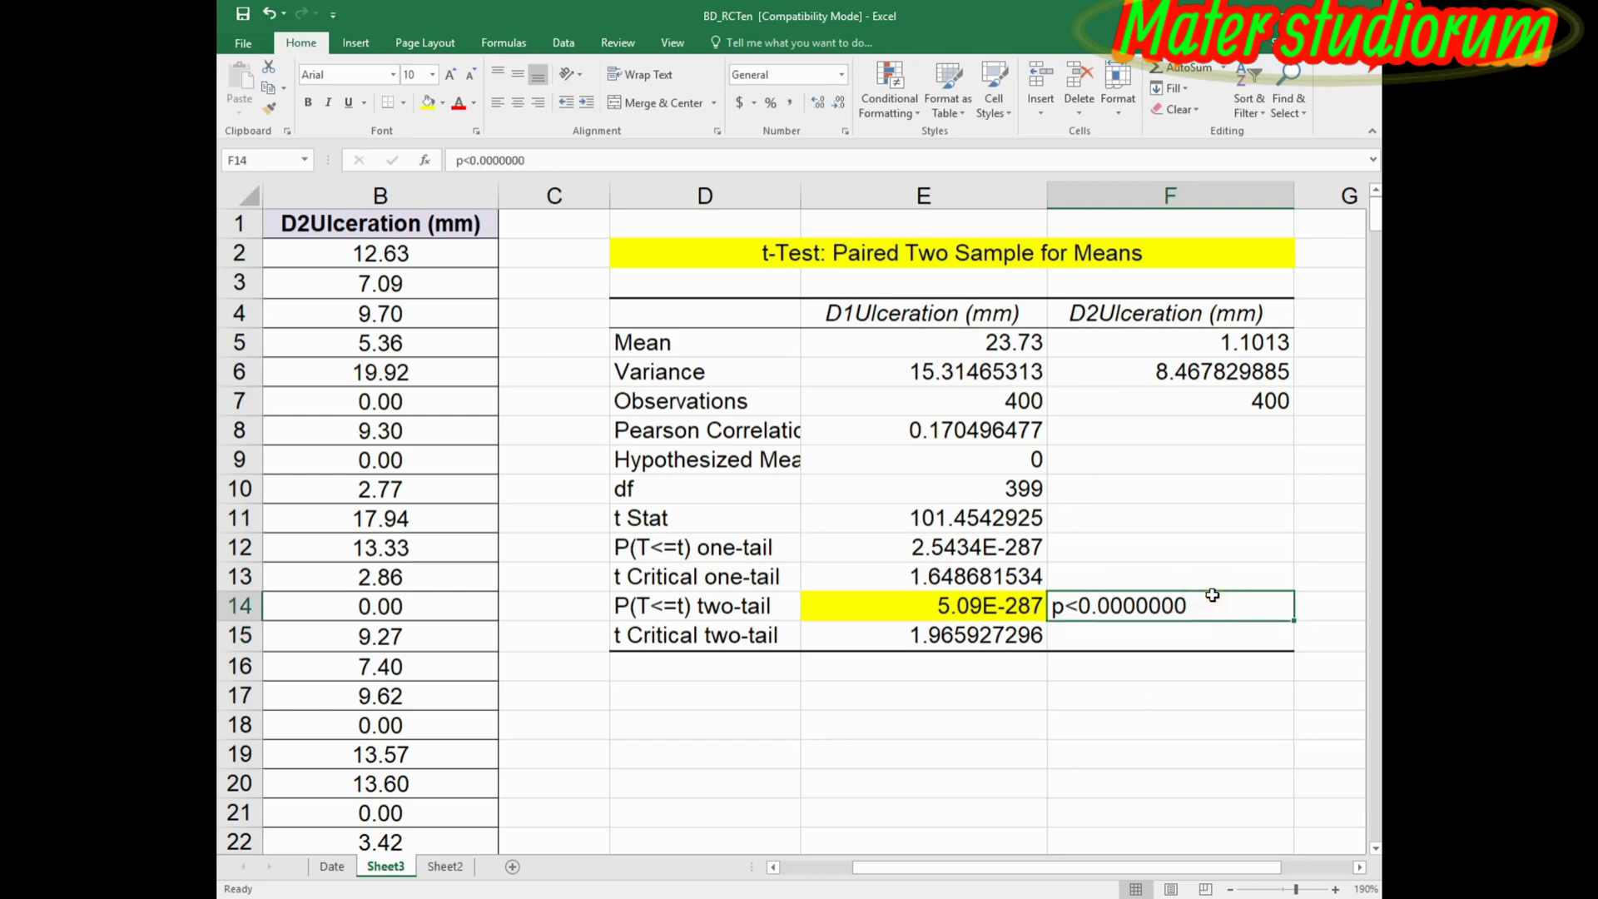
left_click(944, 348)
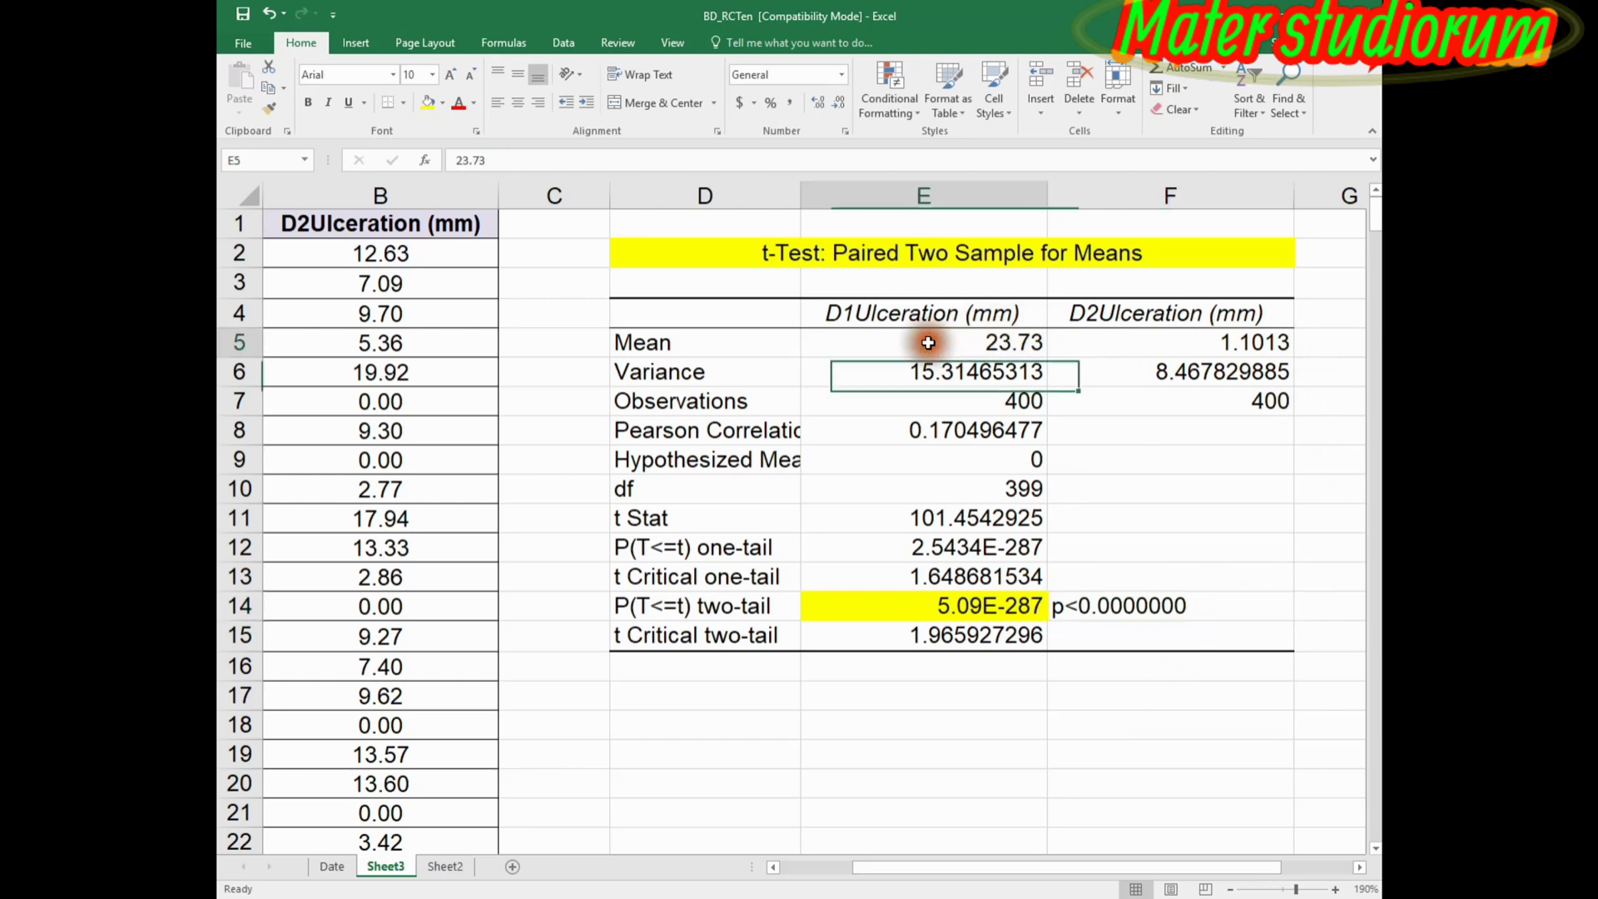
left_click(1171, 337)
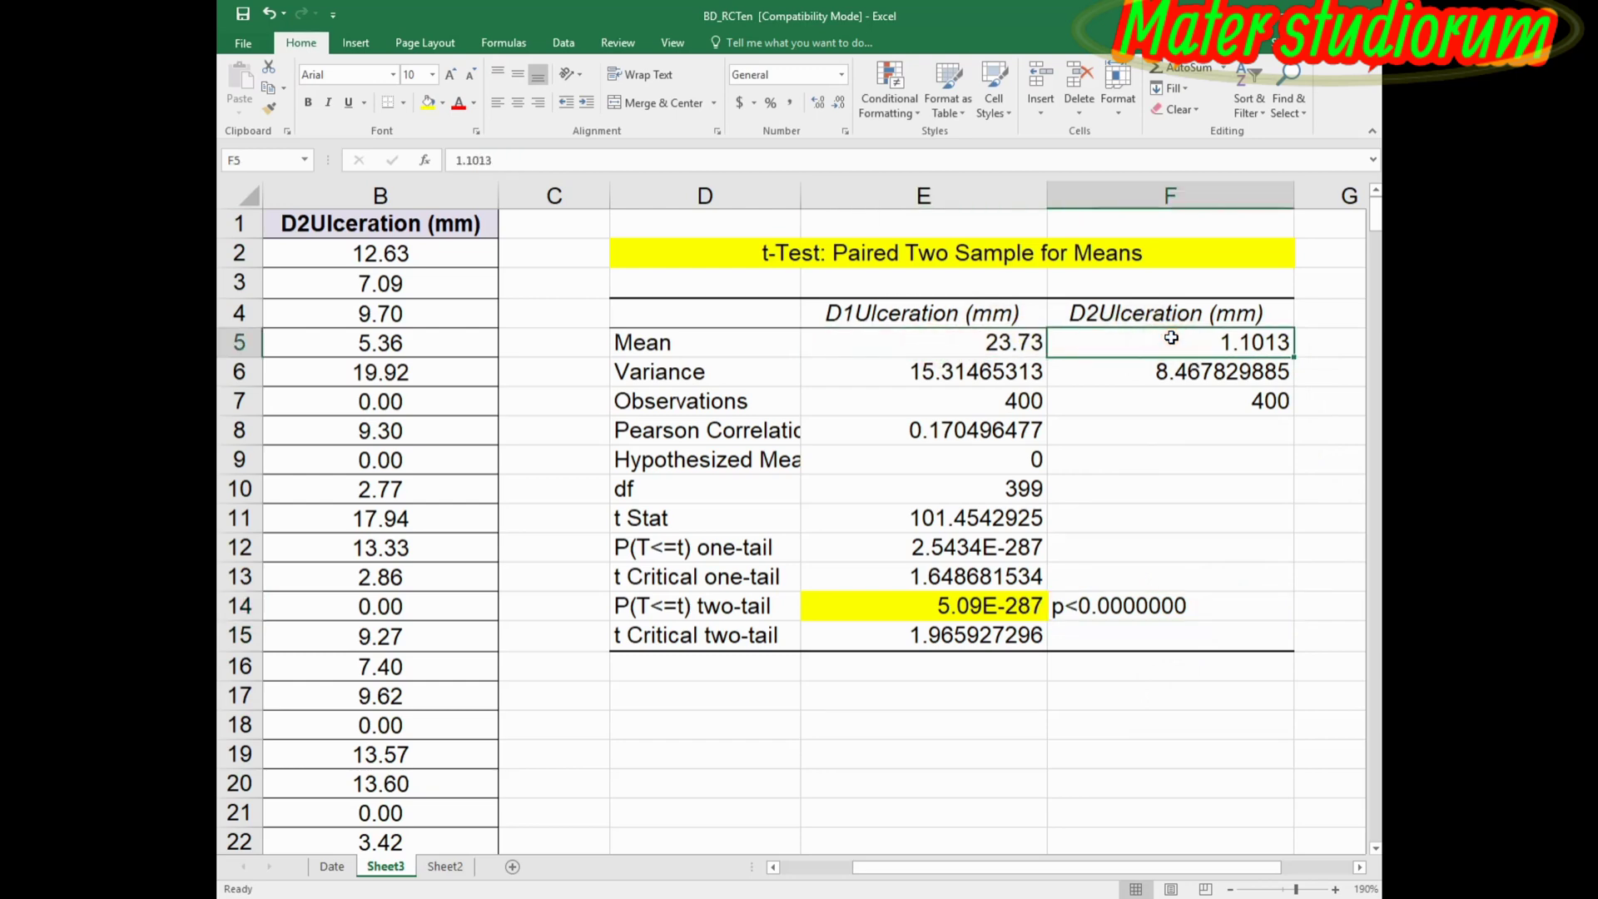